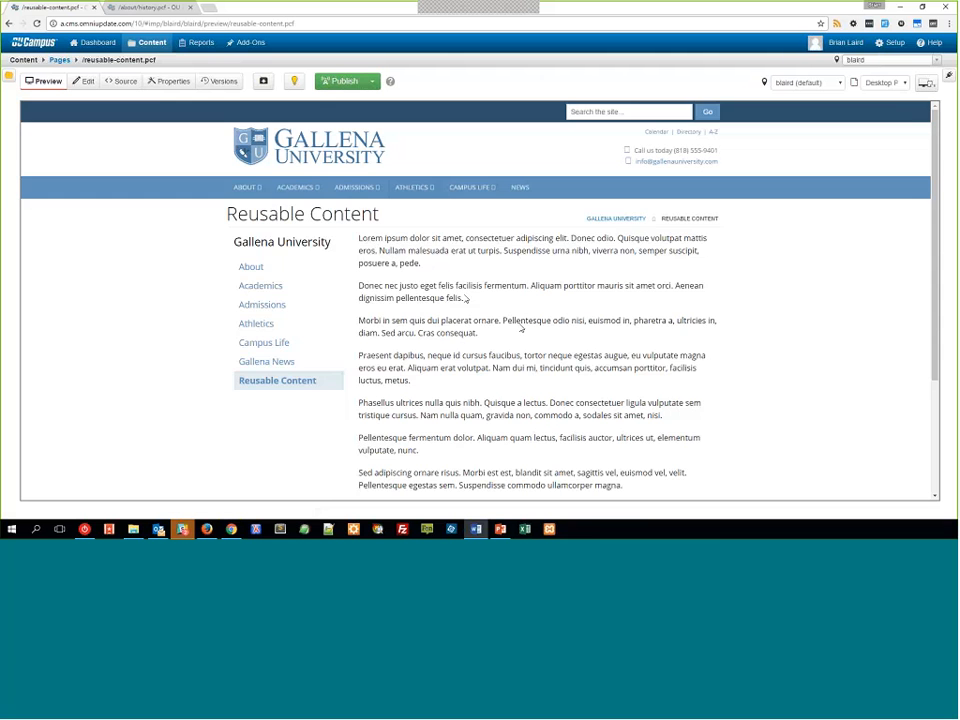
# View all three images of the gallery below the page's last paragraph at full size and close the viewer.
pyautogui.scroll(-3, 465, 298)
pyautogui.scroll(1, 465, 298)
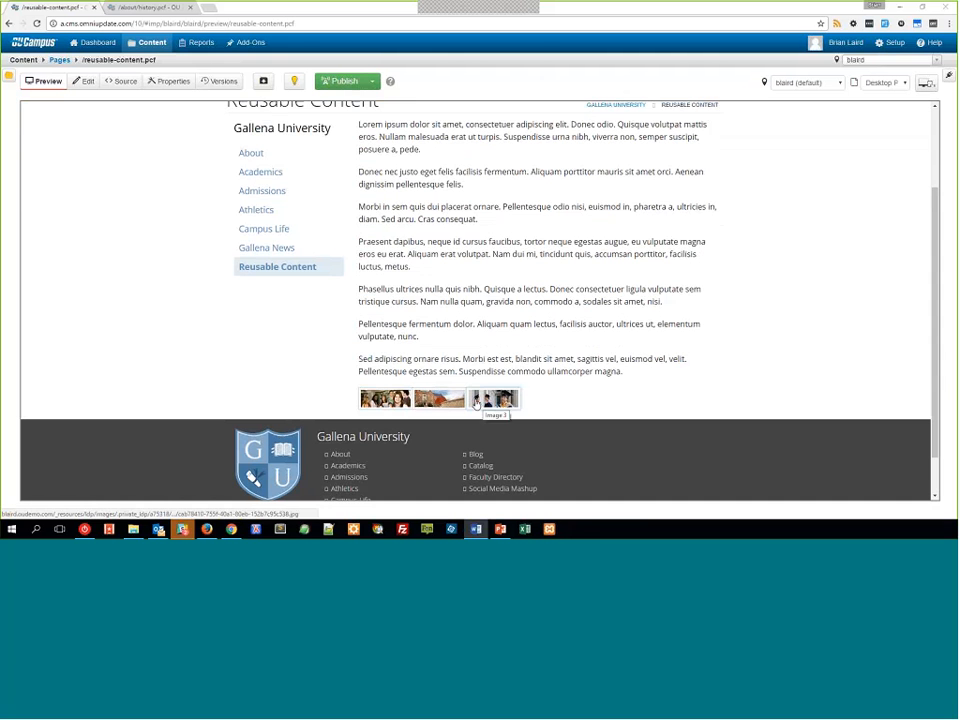
pyautogui.click(398, 400)
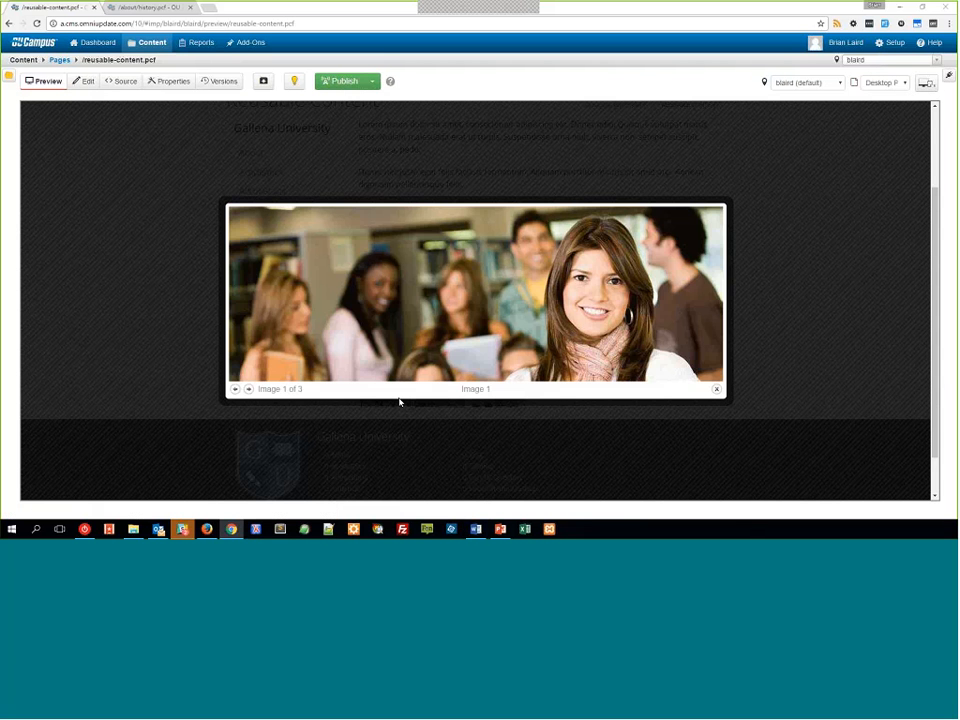
pyautogui.click(704, 308)
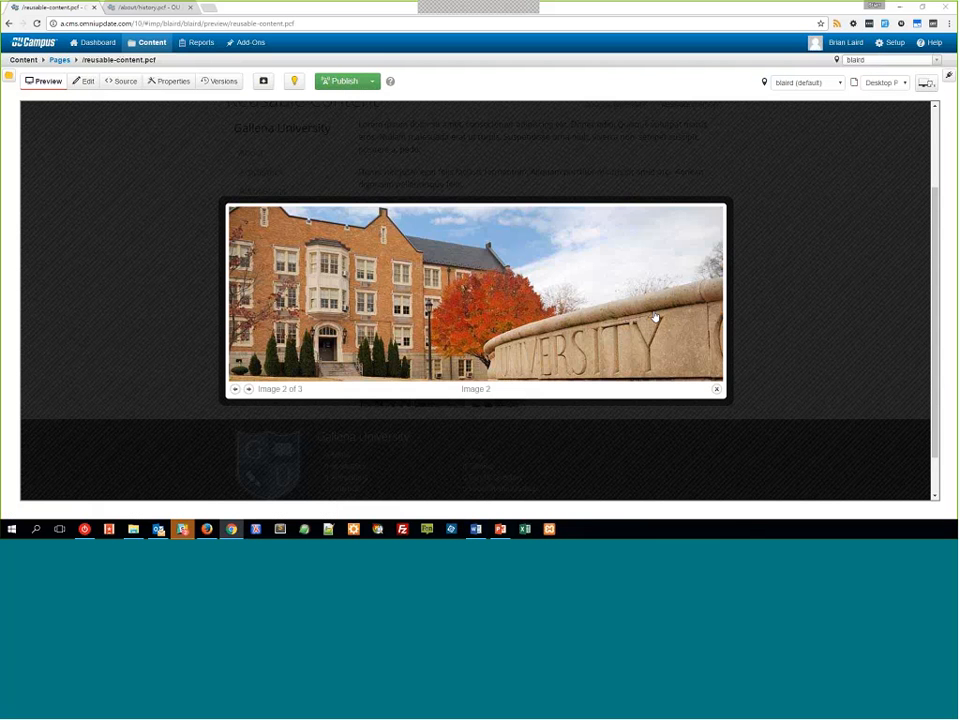
pyautogui.click(655, 318)
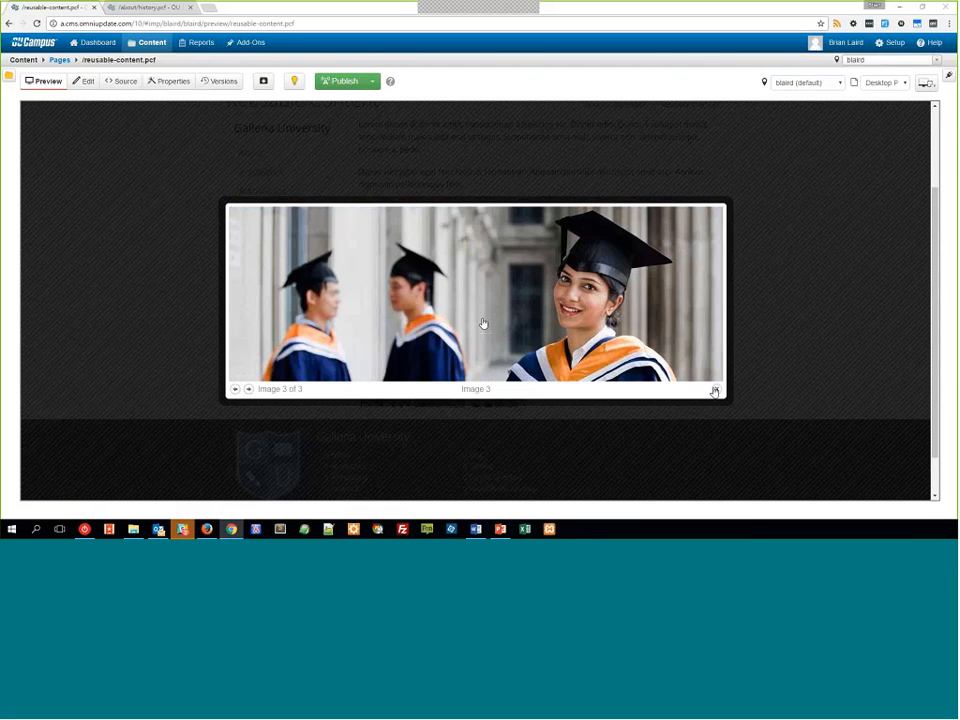
pyautogui.click(715, 390)
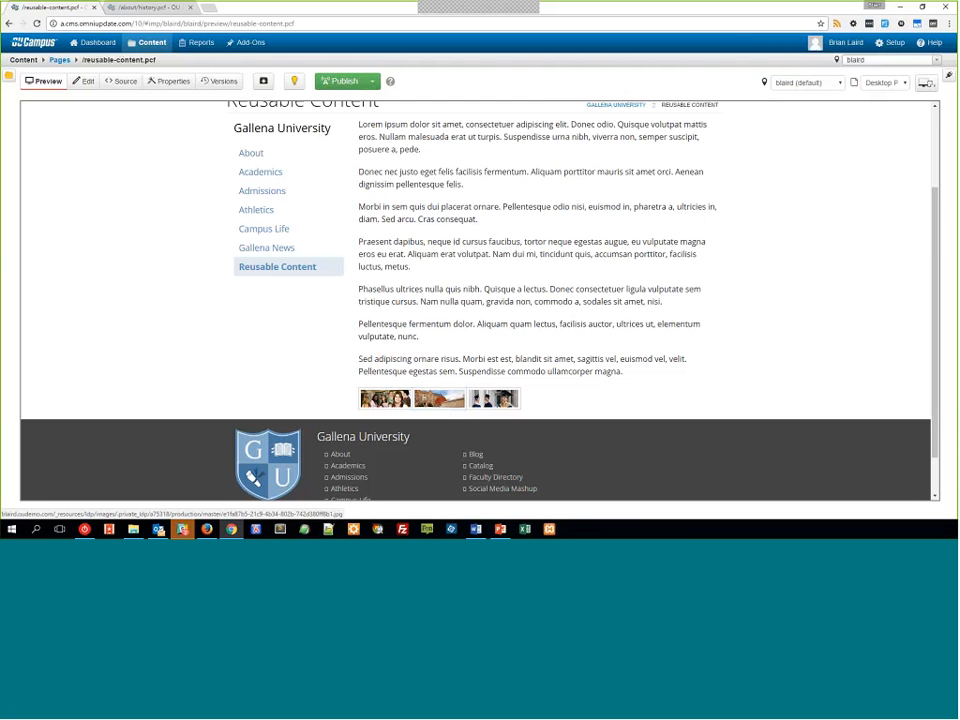
# Open the page for editing and select the Sample Image Gallery asset placeholder below the last paragraph.
pyautogui.click(84, 81)
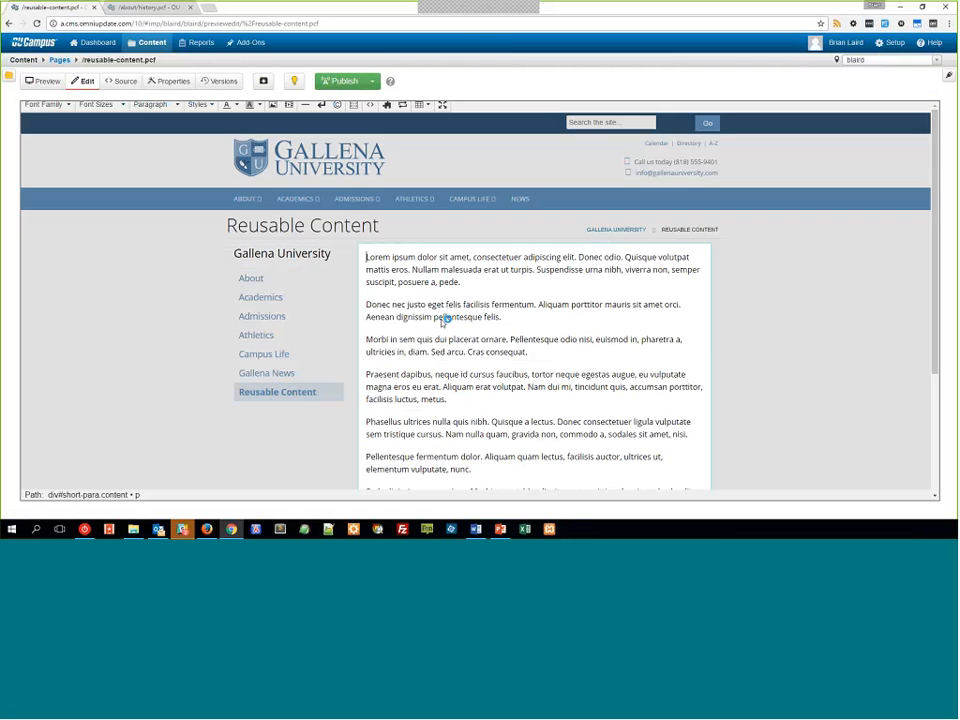
pyautogui.scroll(-4, 450, 321)
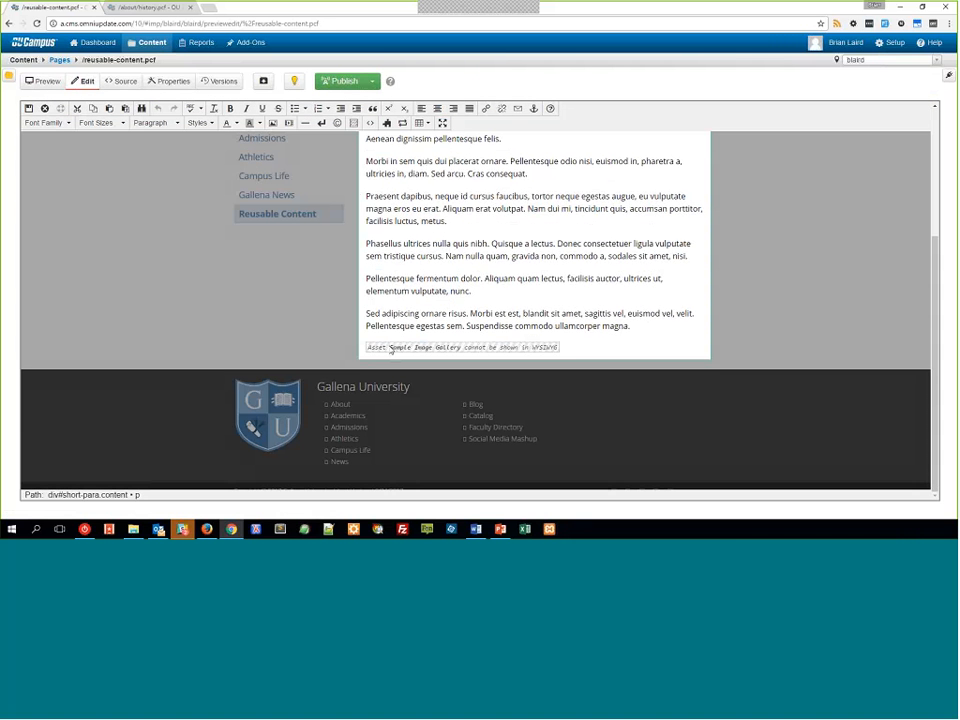
pyautogui.click(390, 349)
pyautogui.moveTo(390, 349); pyautogui.dragTo(436, 355)
pyautogui.click(446, 350)
# Open the Assets list in a new browser tab and open the Sample Image Gallery asset.
pyautogui.click(152, 42)
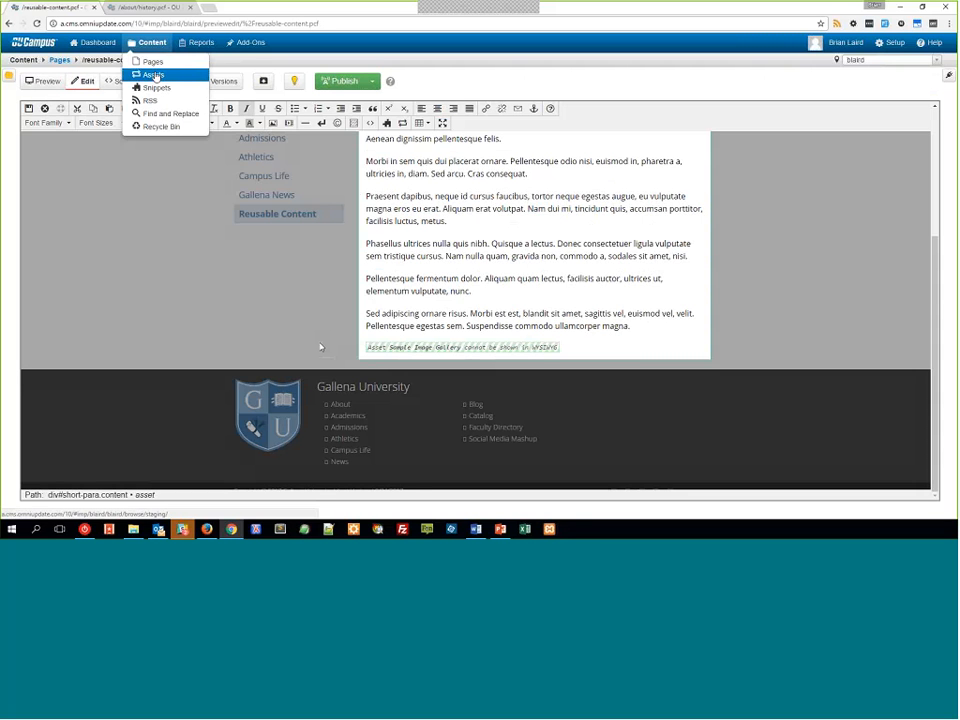
pyautogui.keyDown('ctrl'); pyautogui.click(154, 76); pyautogui.keyUp('ctrl')
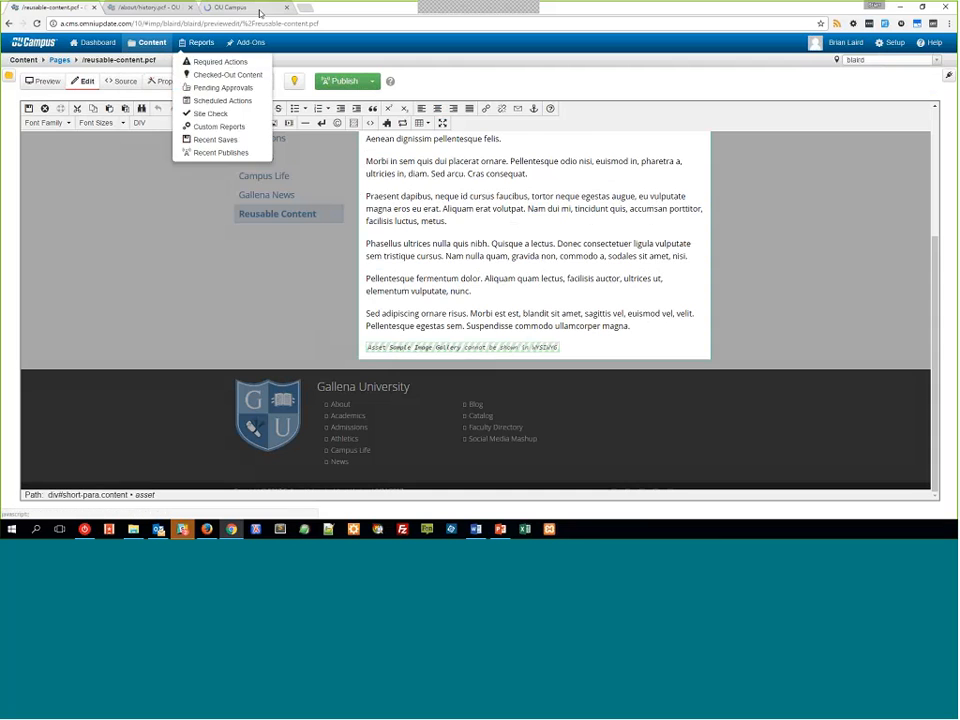
pyautogui.click(258, 8)
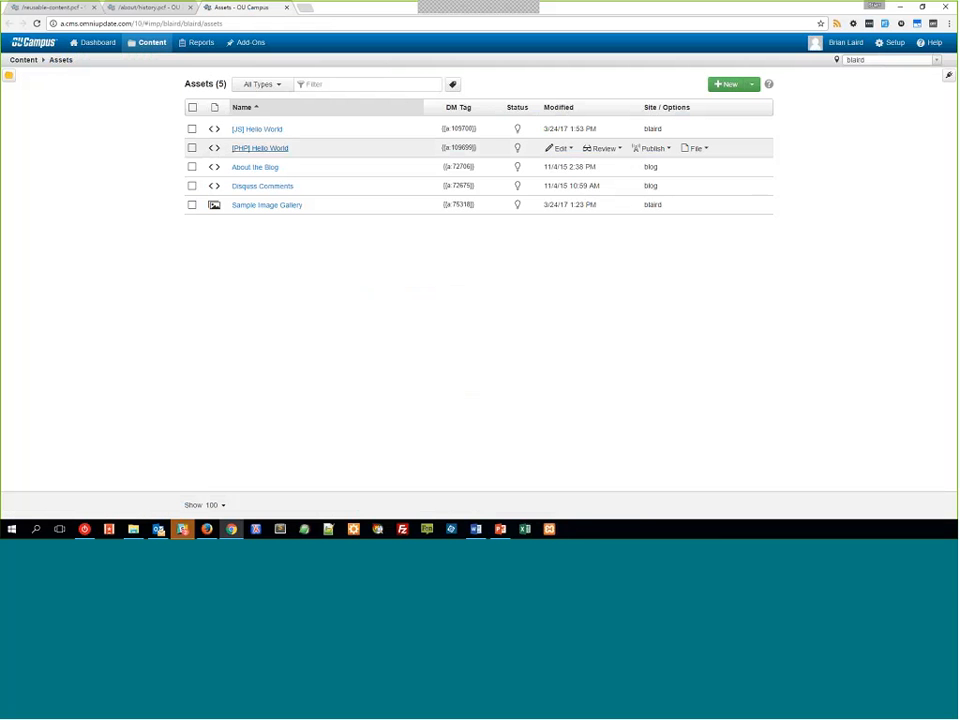
pyautogui.click(275, 206)
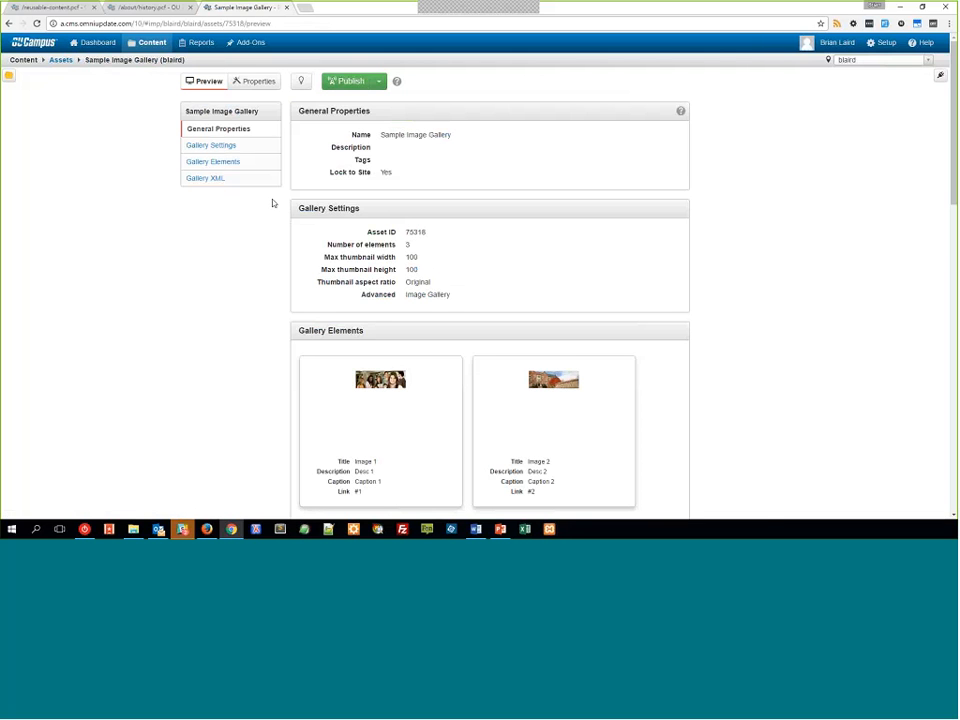
# Open the Sample Image Gallery asset for editing and move Image 2 ahead of Image 1.
pyautogui.click(246, 82)
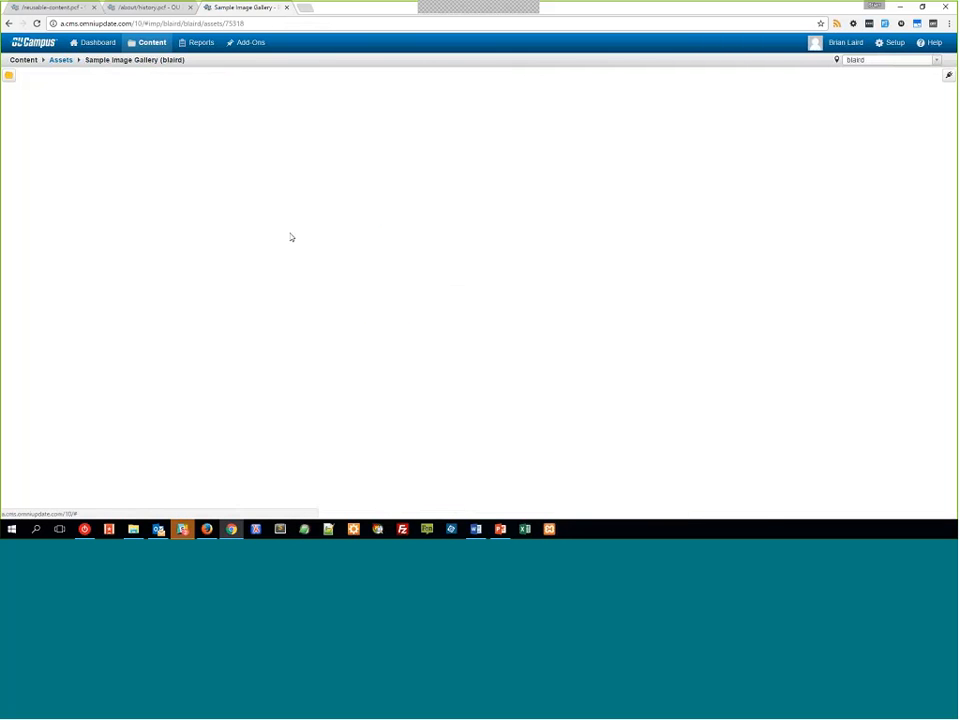
pyautogui.scroll(-3, 625, 278)
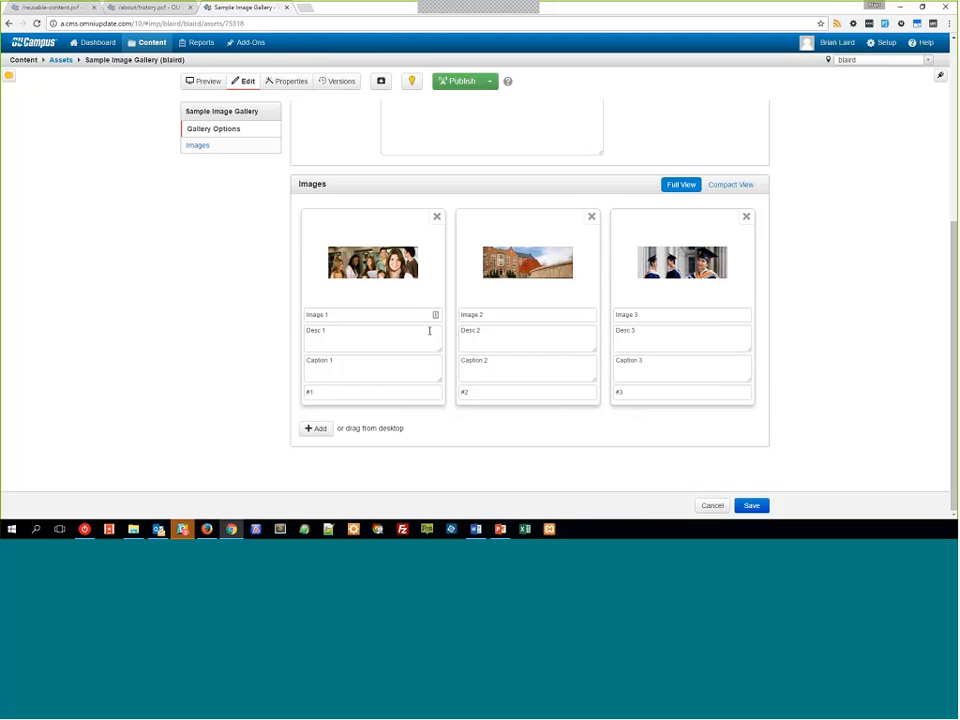
pyautogui.scroll(2, 456, 378)
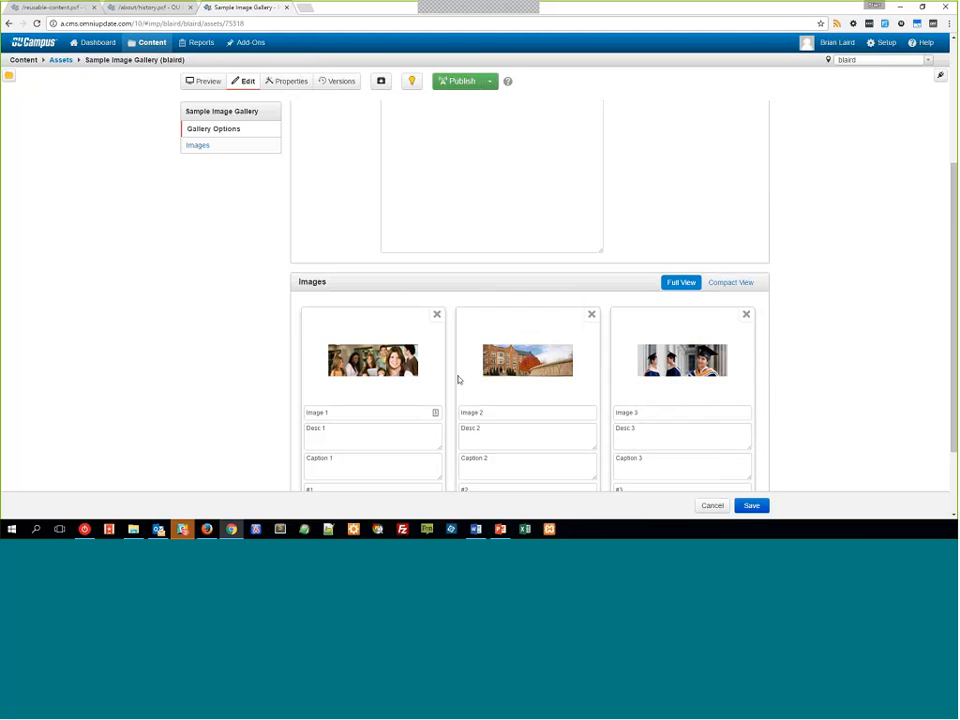
pyautogui.scroll(-2, 467, 366)
pyautogui.moveTo(500, 245); pyautogui.dragTo(347, 242)
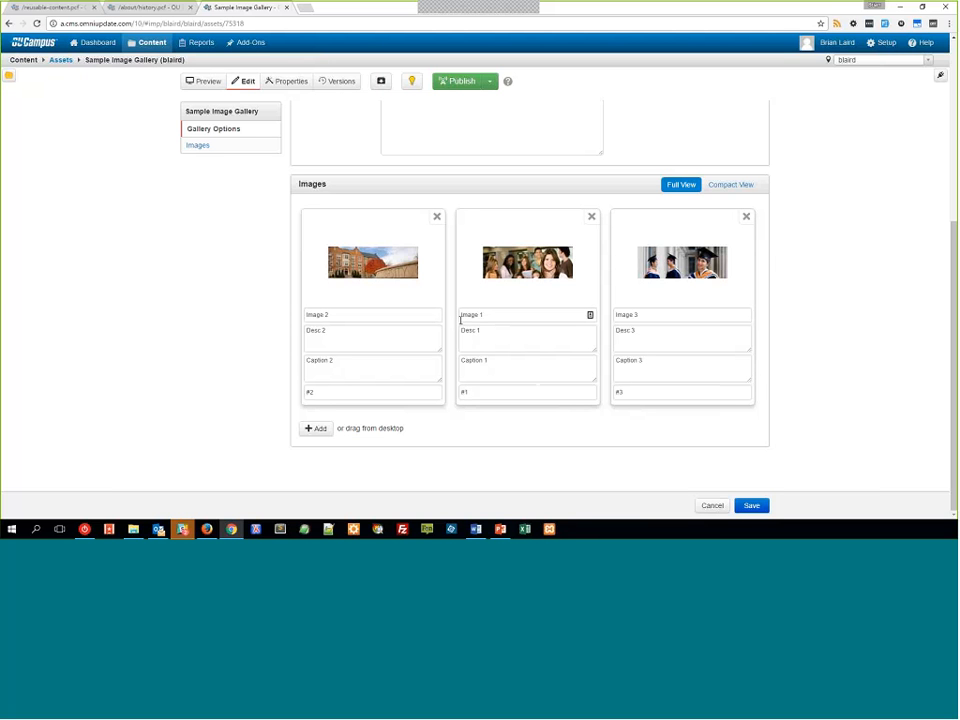
# Examine the gallery's XML in the asset preview.
pyautogui.click(203, 81)
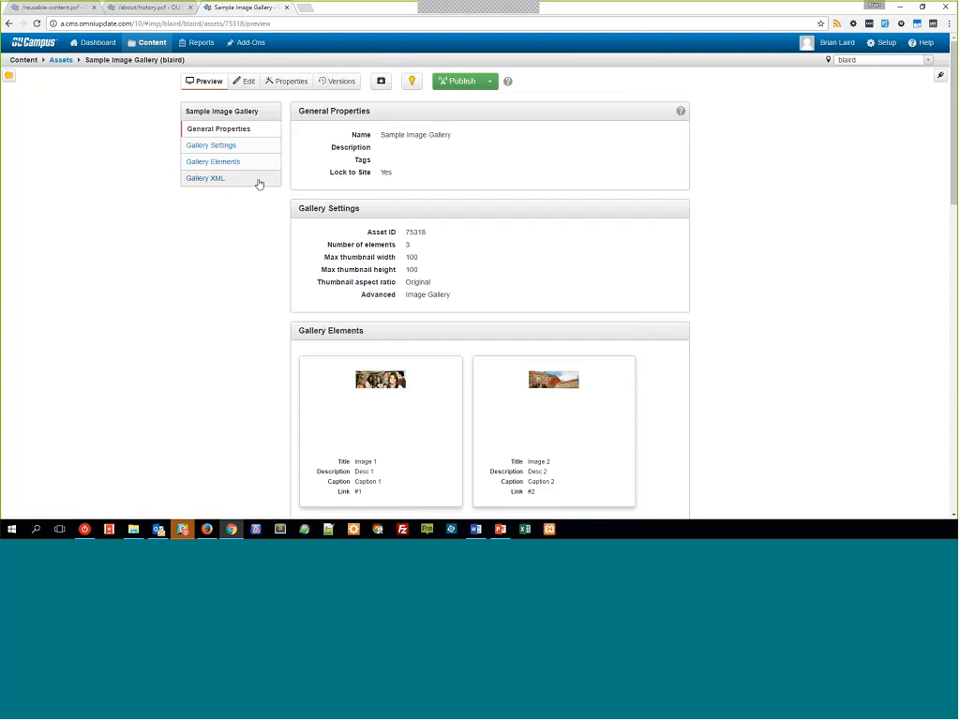
pyautogui.click(259, 180)
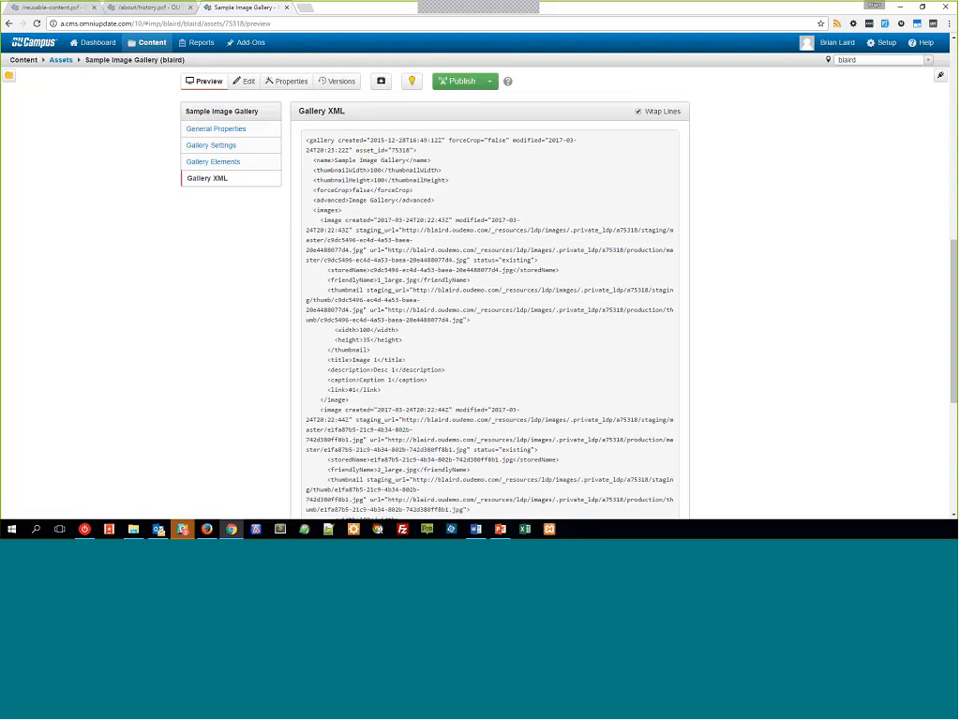
# Return to editing reusable-content.pcf and look up the Sample Image Gallery among the assets available for insertion.
pyautogui.moveTo(150, 44)
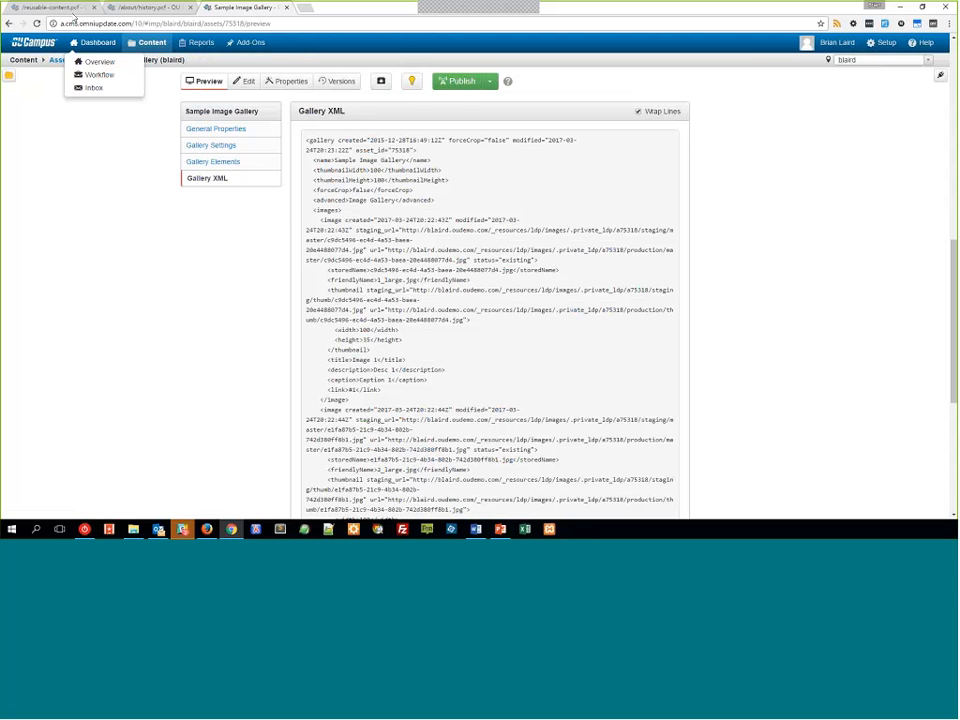
pyautogui.click(70, 8)
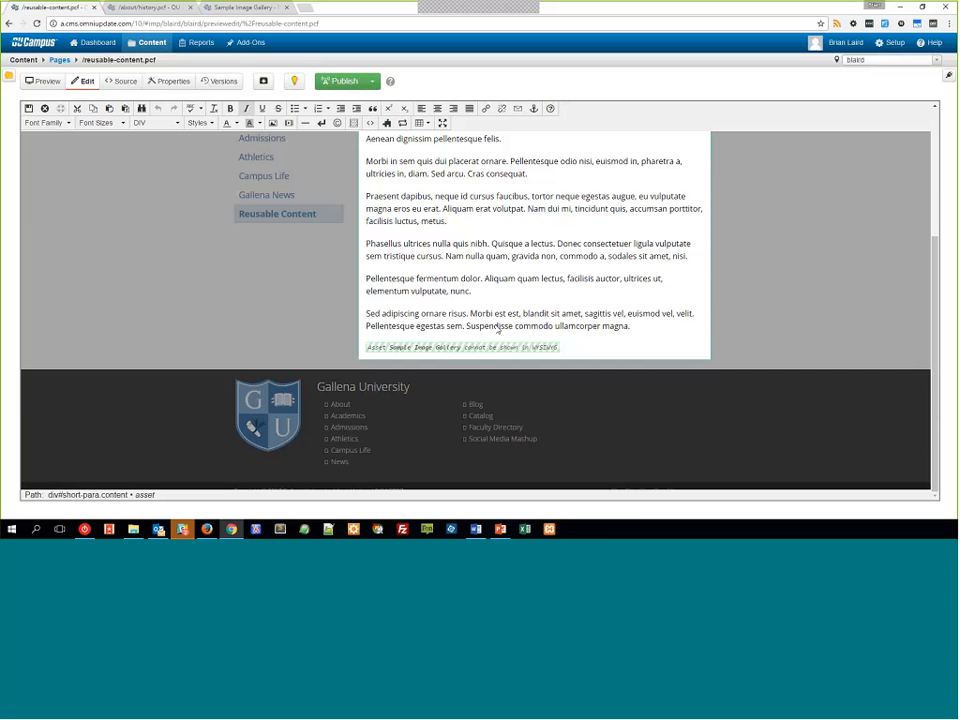
pyautogui.write('elementum vulputate, nunc. Sed adipiscing ornare risus. Morbi est est, blandit sit amet, sagittis vel, euismod vel, velit. Pellentesque egestas sem. Suspendisse commodo ullamcorper magna.')
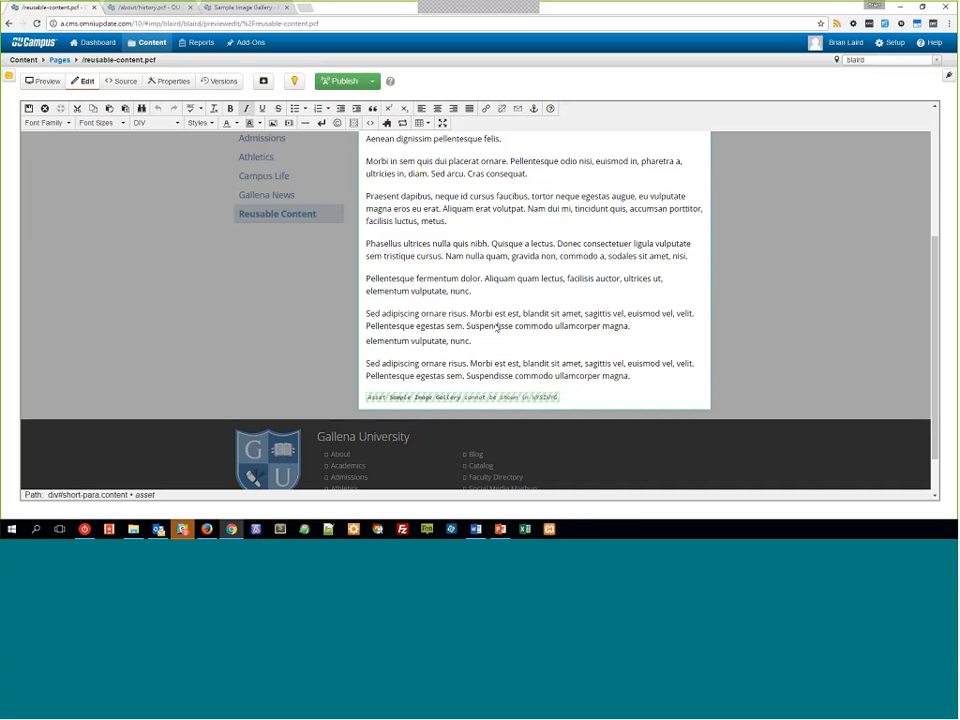
pyautogui.hotkey('ctrl', 'z')
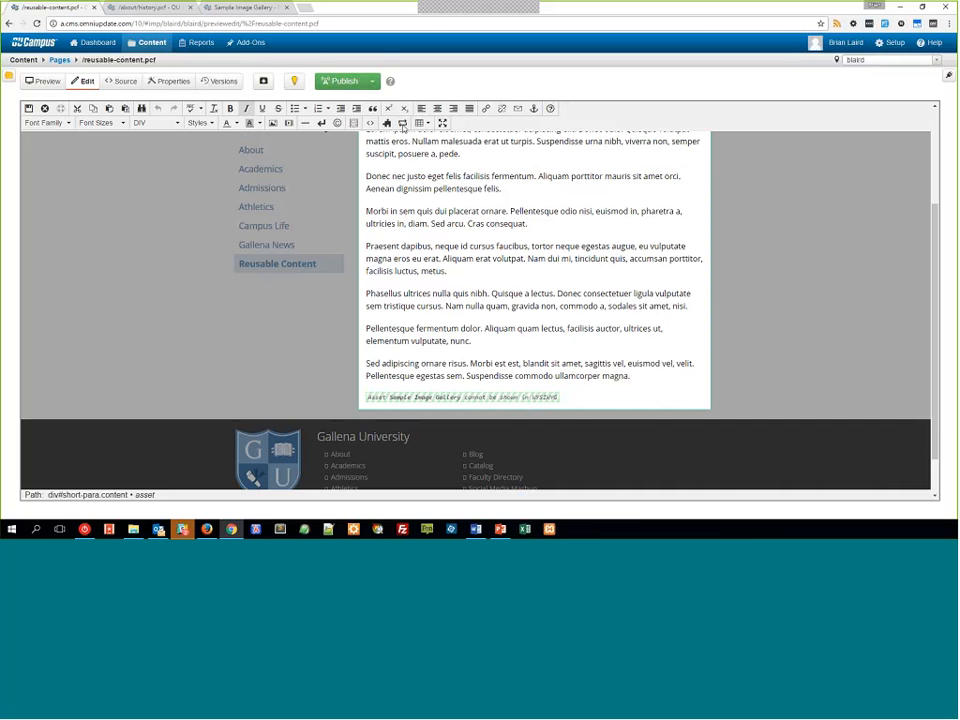
pyautogui.click(403, 124)
pyautogui.click(356, 210)
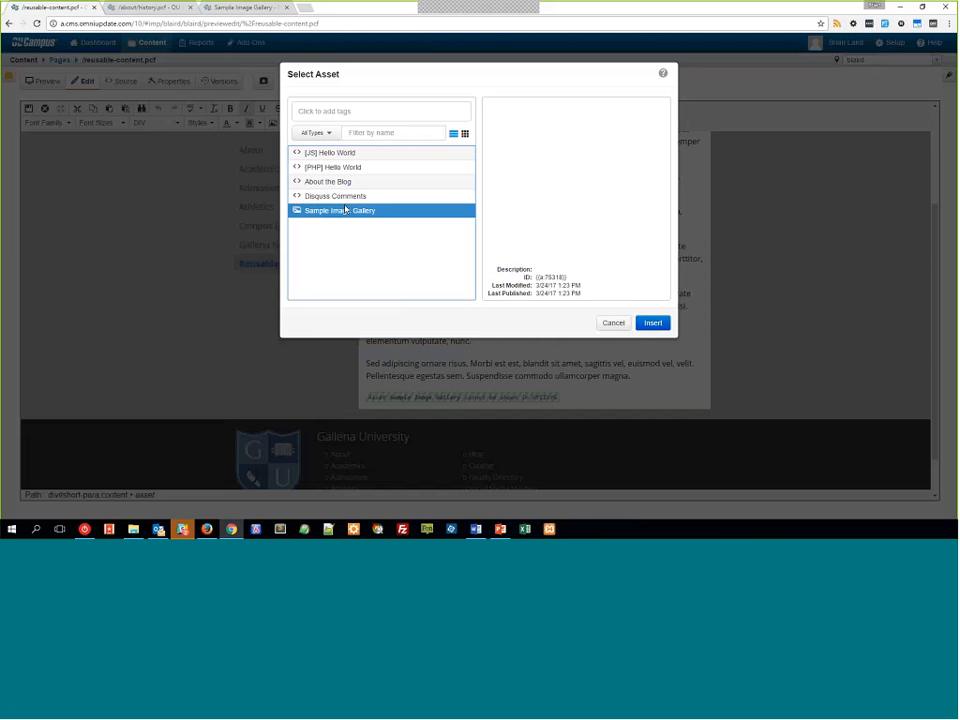
pyautogui.doubleClick(355, 211)
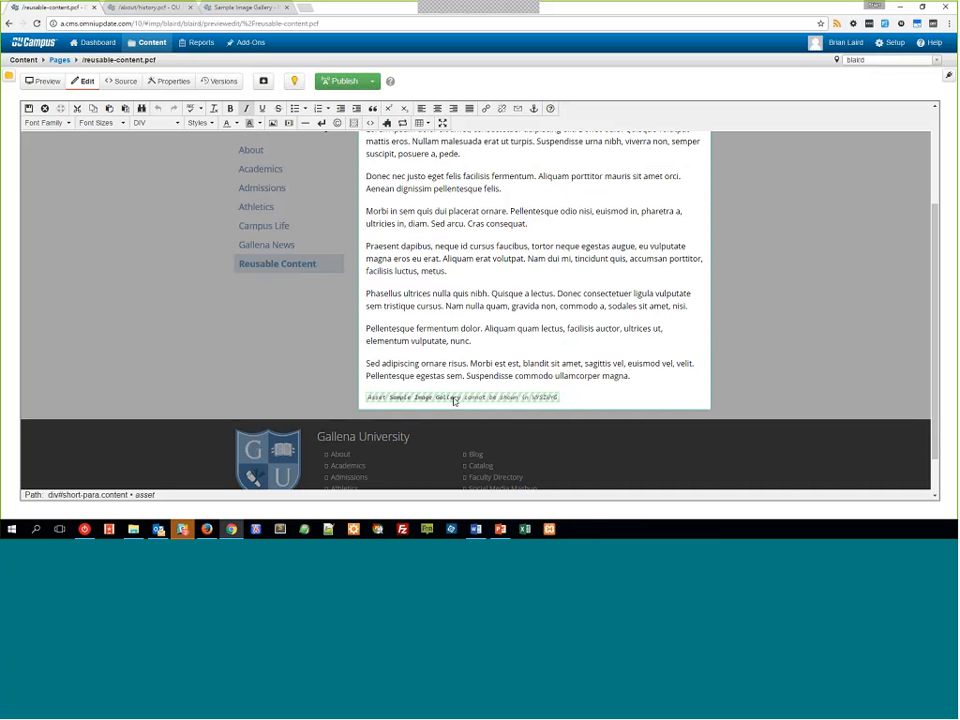
# Add a new line after the third paragraph and insert the Sample Image Gallery asset there.
pyautogui.scroll(5, 476, 369)
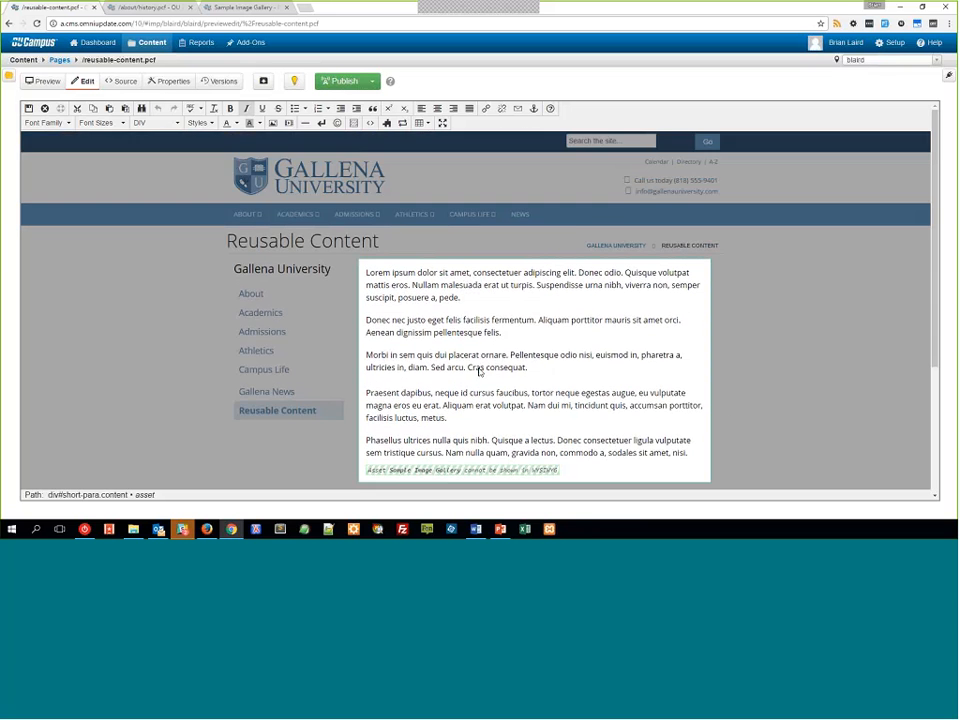
pyautogui.scroll(-3, 476, 369)
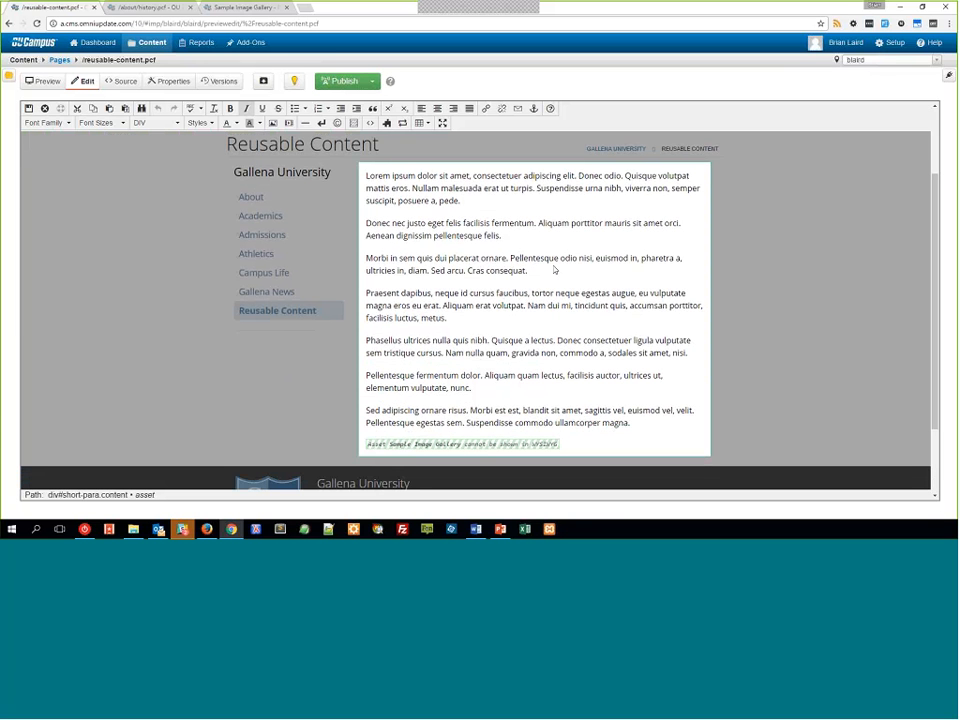
pyautogui.click(527, 283)
pyautogui.press('Return')
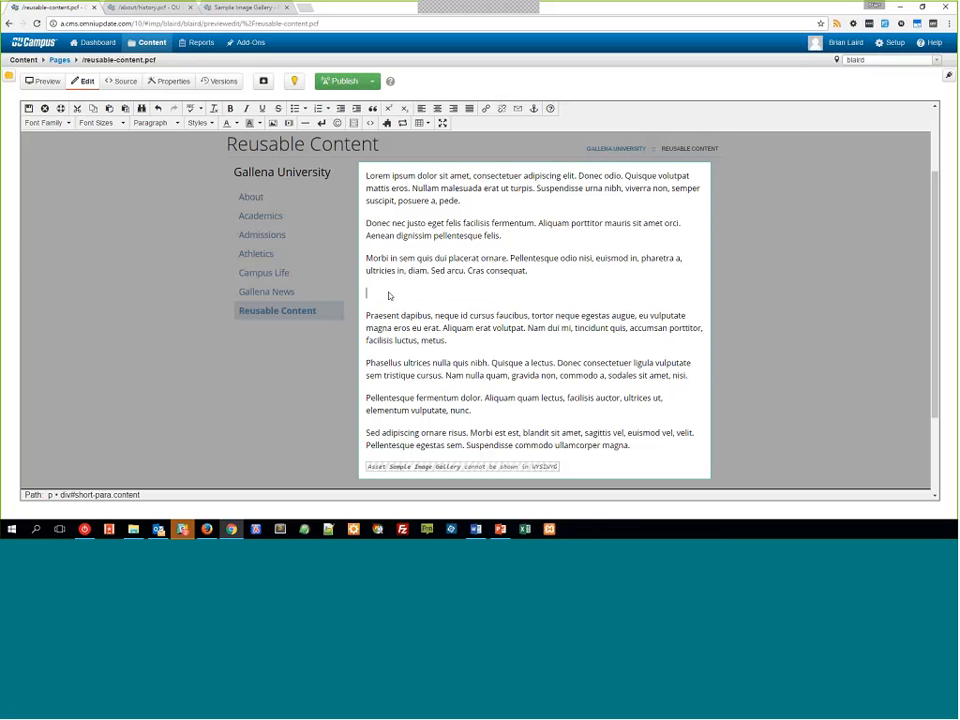
pyautogui.click(402, 123)
pyautogui.doubleClick(366, 211)
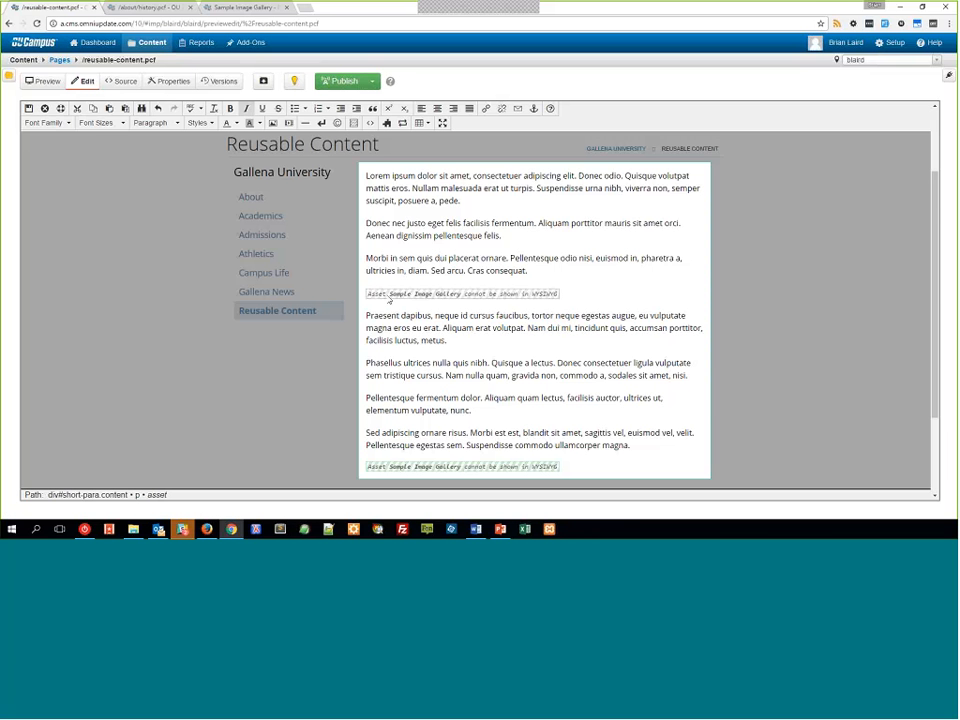
# Delete the gallery asset between the third and fourth paragraphs along with its line.
pyautogui.click(389, 296)
pyautogui.press('Delete')
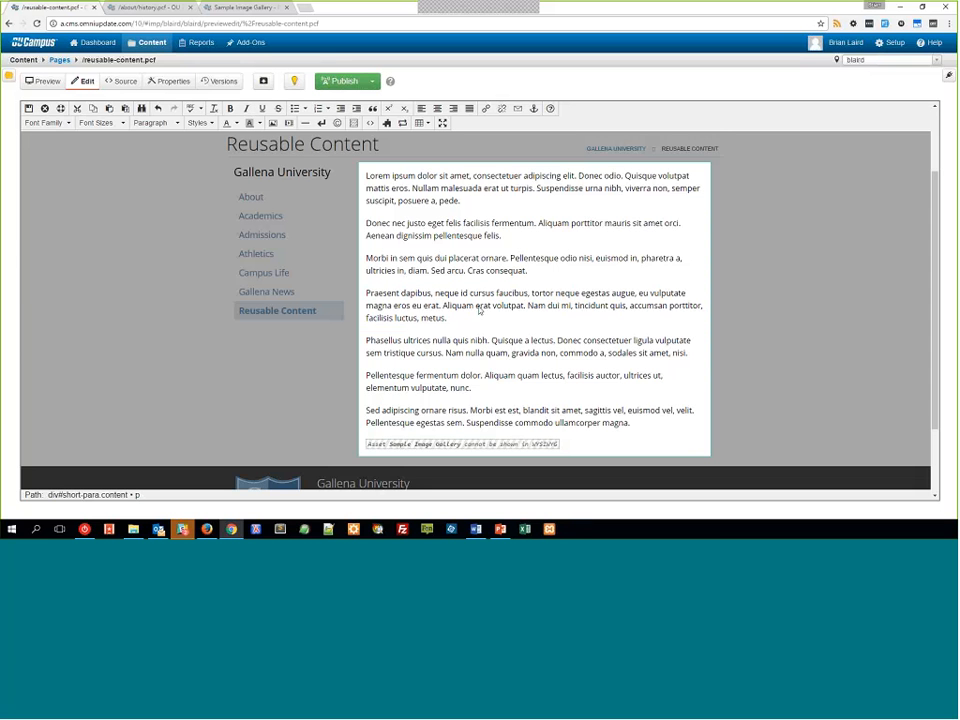
pyautogui.click(527, 270)
# Return to the Assets list from the Sample Image Gallery asset.
pyautogui.click(243, 7)
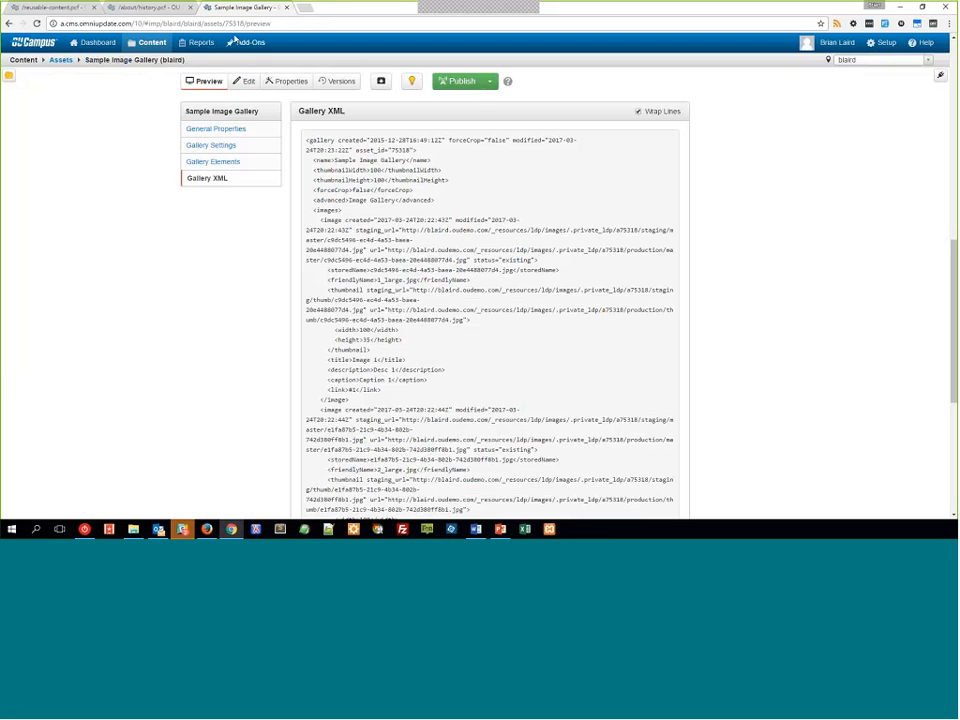
pyautogui.click(61, 59)
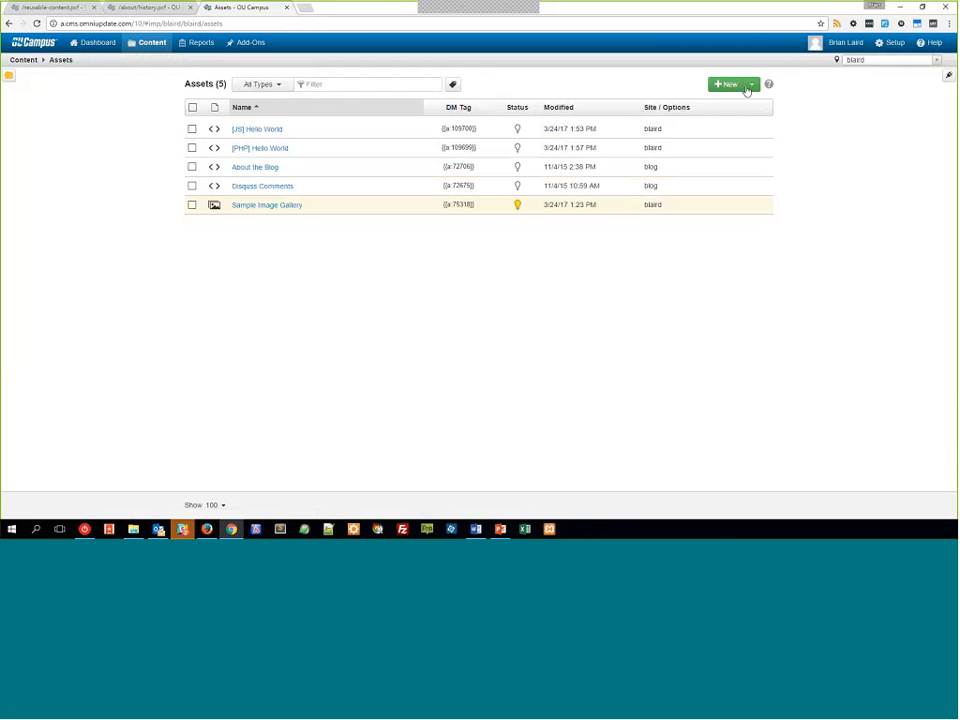
pyautogui.click(699, 130)
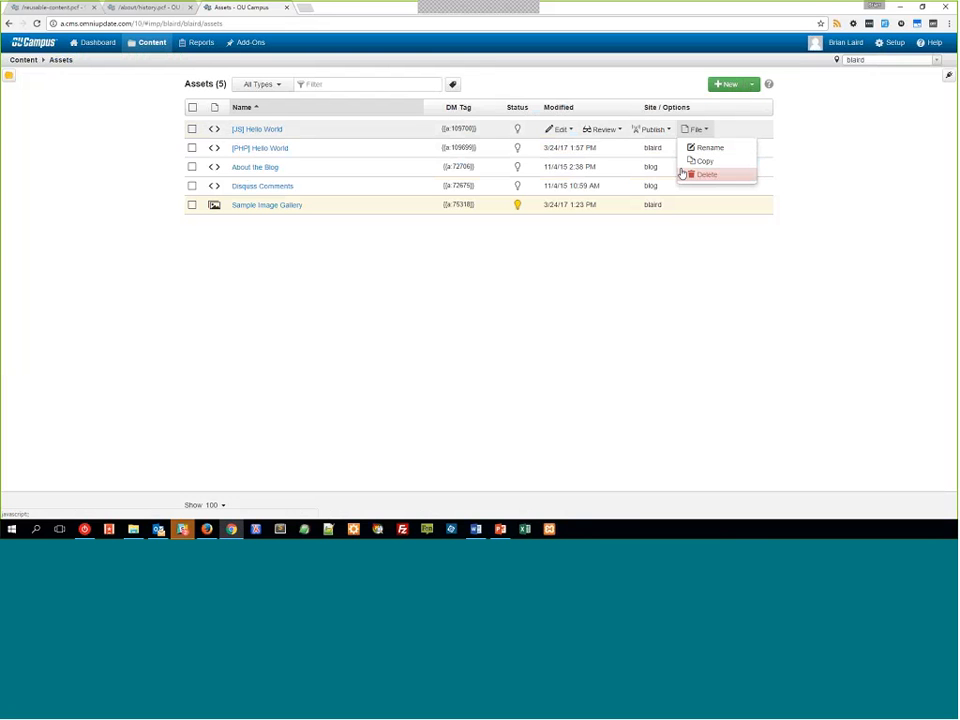
pyautogui.click(705, 161)
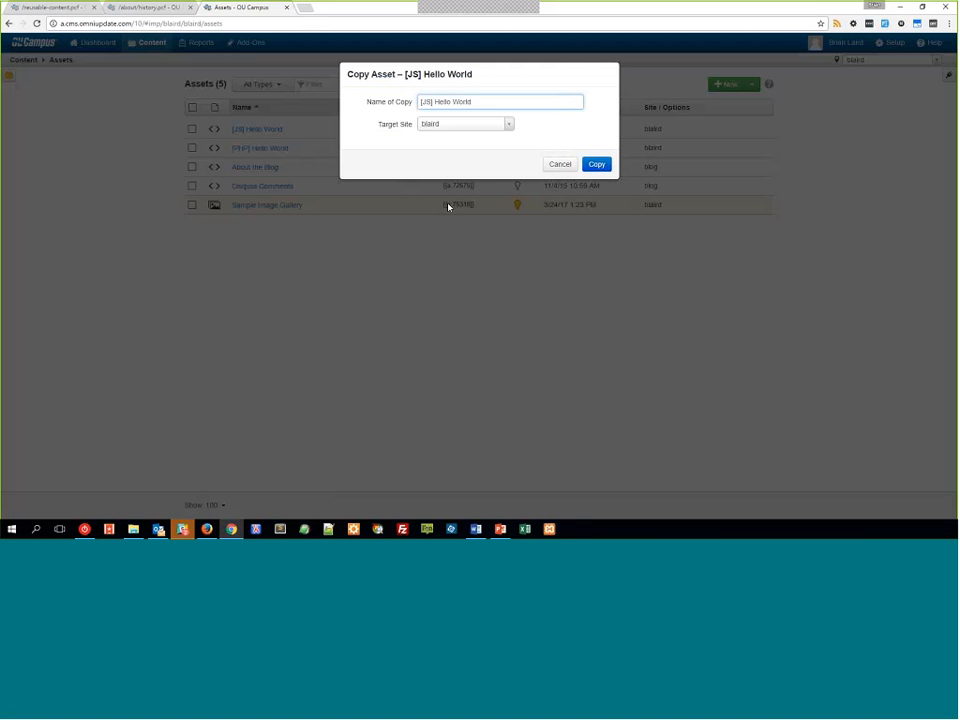
pyautogui.hotkey('ctrl', 'a')
pyautogui.click(560, 164)
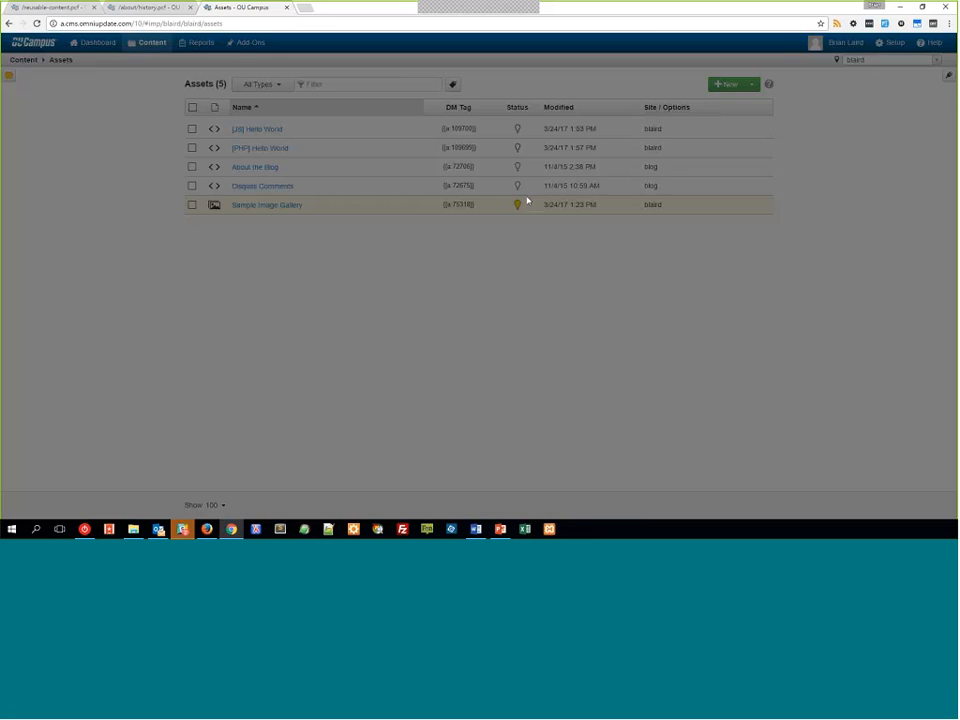
pyautogui.moveTo(697, 206)
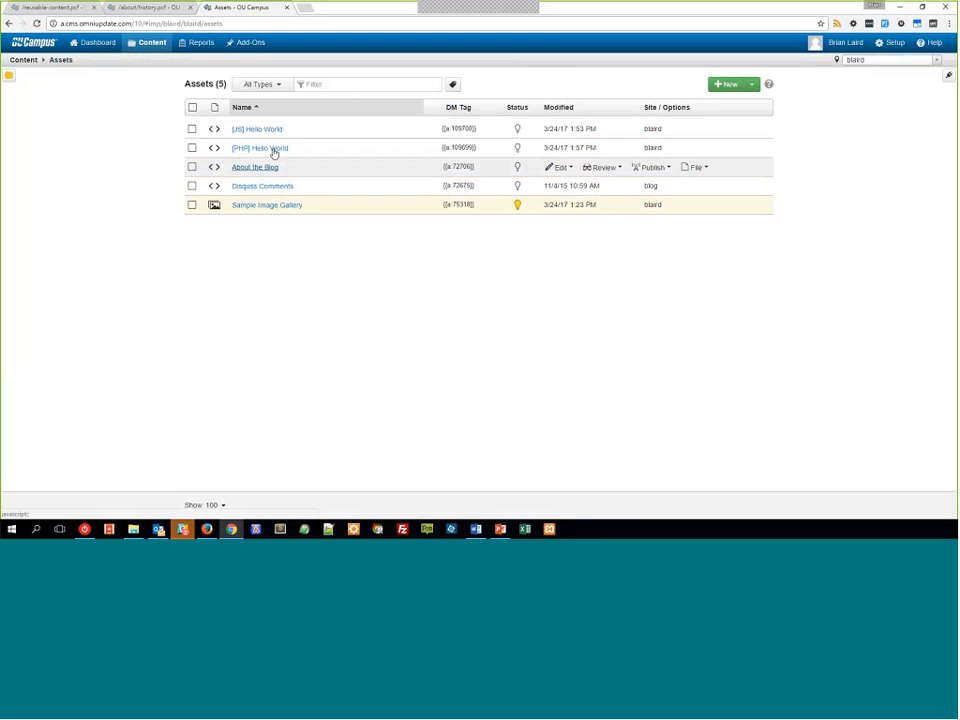
pyautogui.moveTo(697, 131)
pyautogui.click(704, 161)
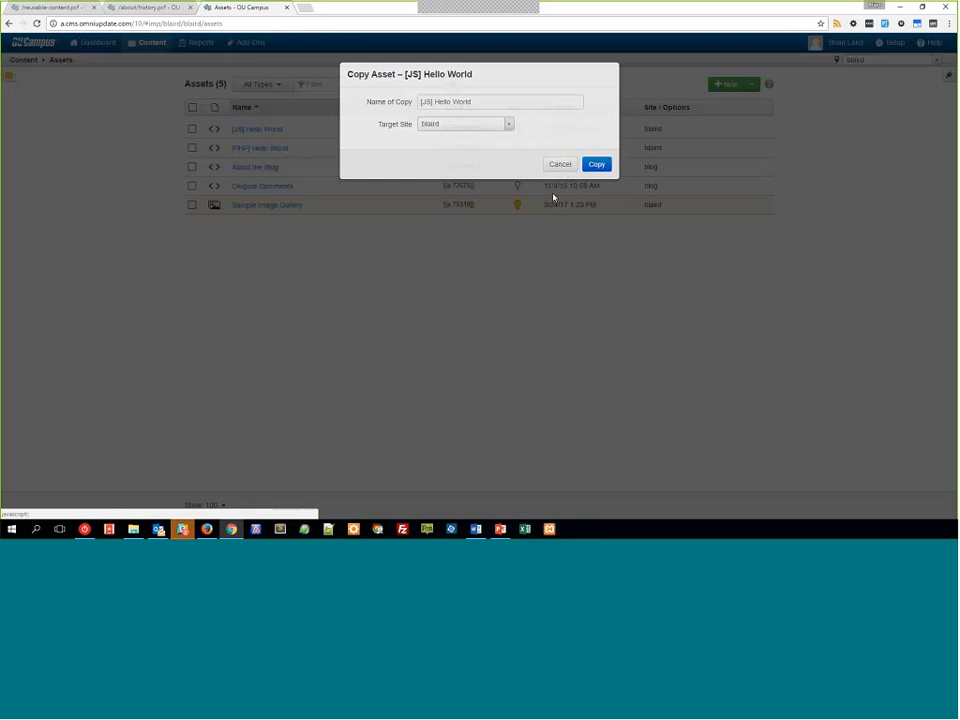
pyautogui.moveTo(492, 103); pyautogui.dragTo(243, 98)
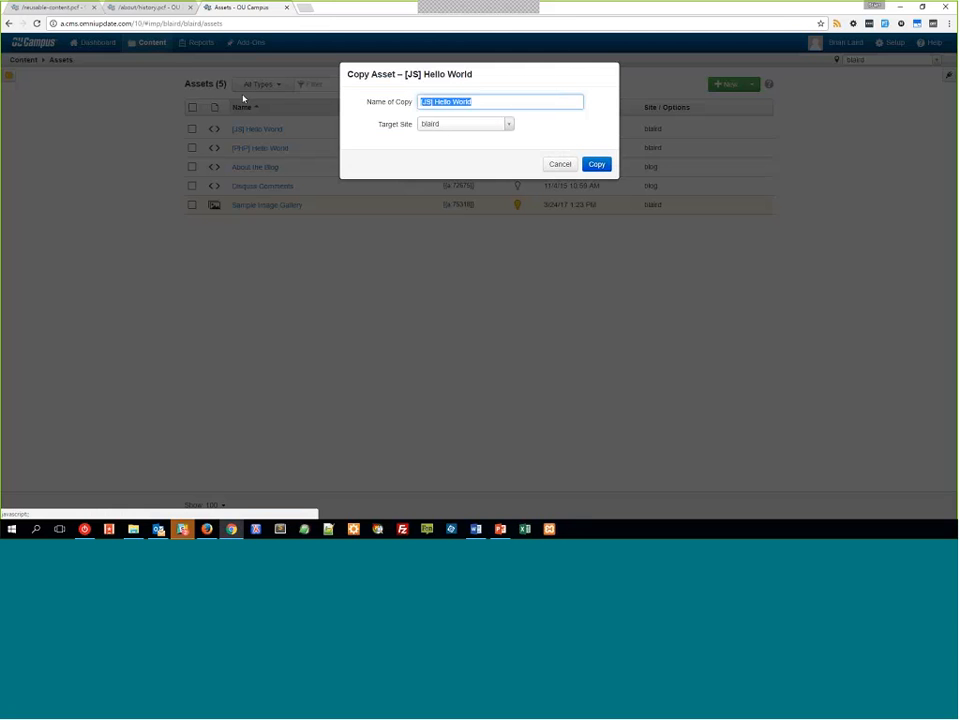
pyautogui.click(559, 164)
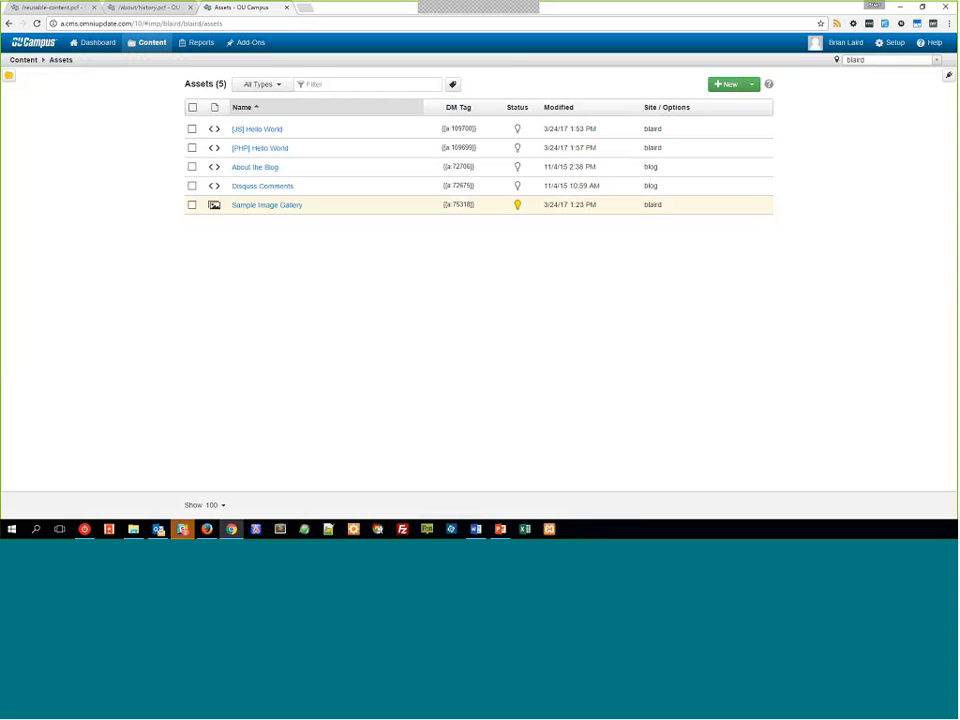
# Switch to the /about/history.pcf page and review its Fast Facts table in the preview.
pyautogui.moveTo(285, 214)
pyautogui.click(54, 7)
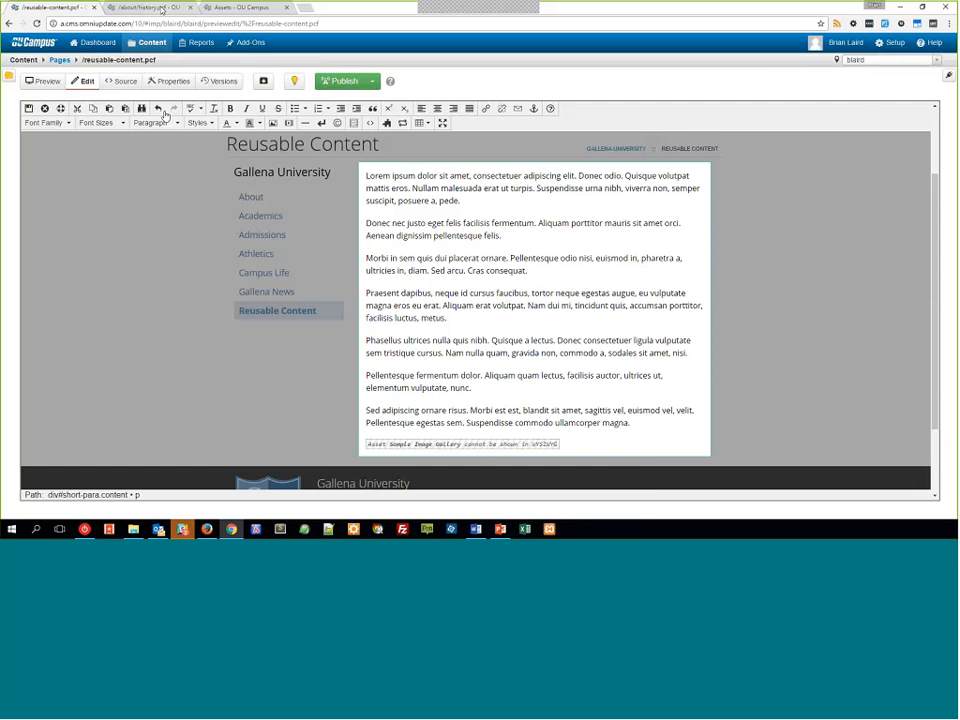
pyautogui.click(150, 7)
pyautogui.scroll(-5, 300, 310)
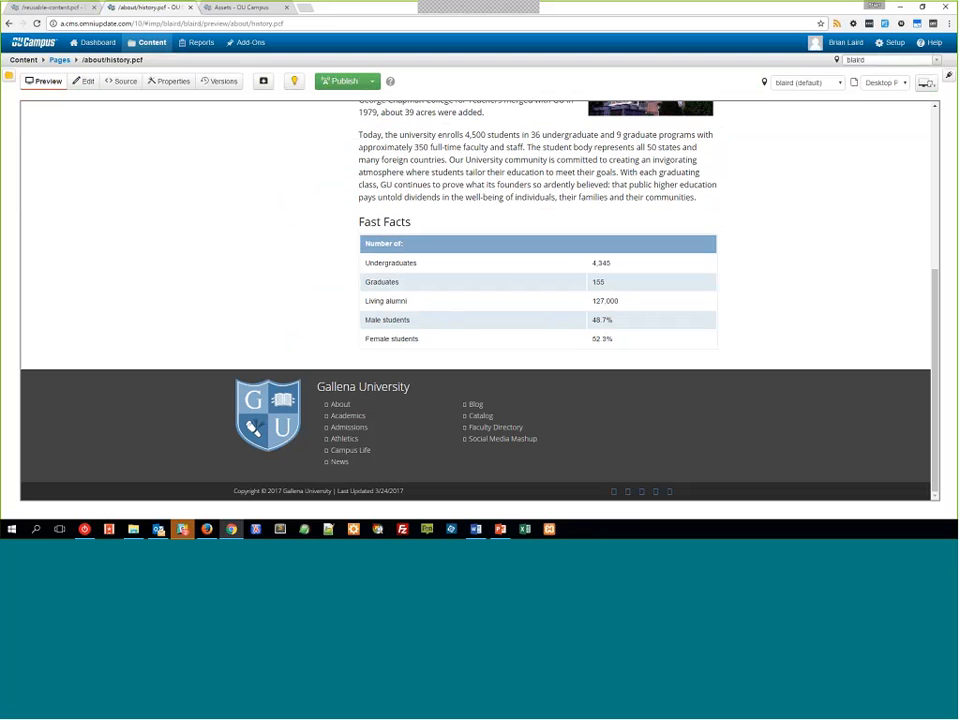
pyautogui.scroll(1, 505, 299)
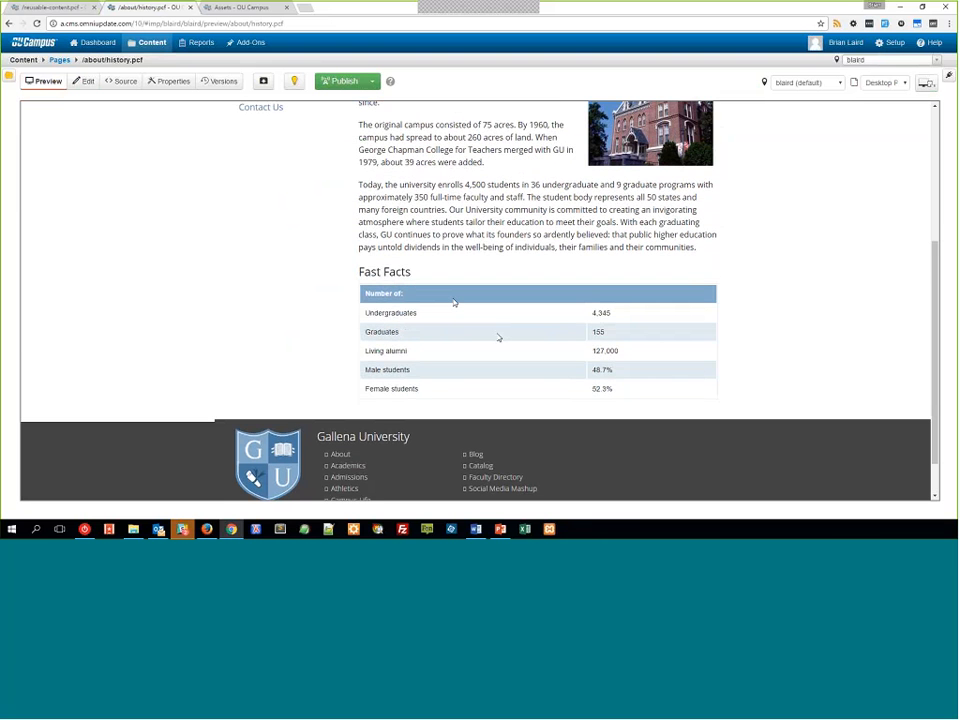
pyautogui.scroll(2, 498, 338)
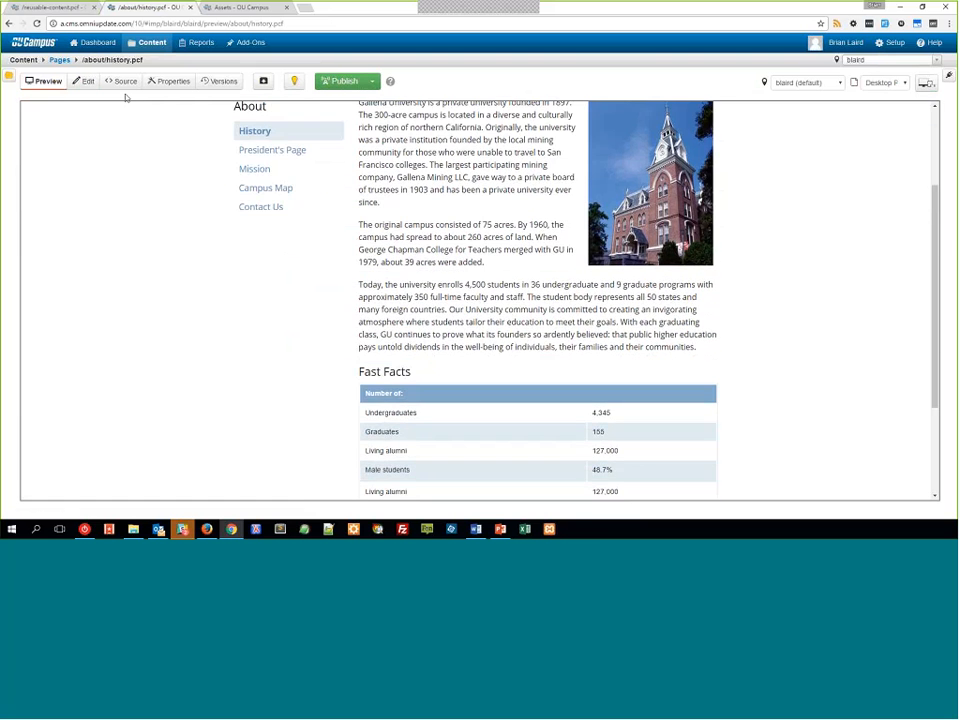
# Open the Main Content region of history.pcf for editing and examine the Fast Facts heading and table.
pyautogui.click(84, 81)
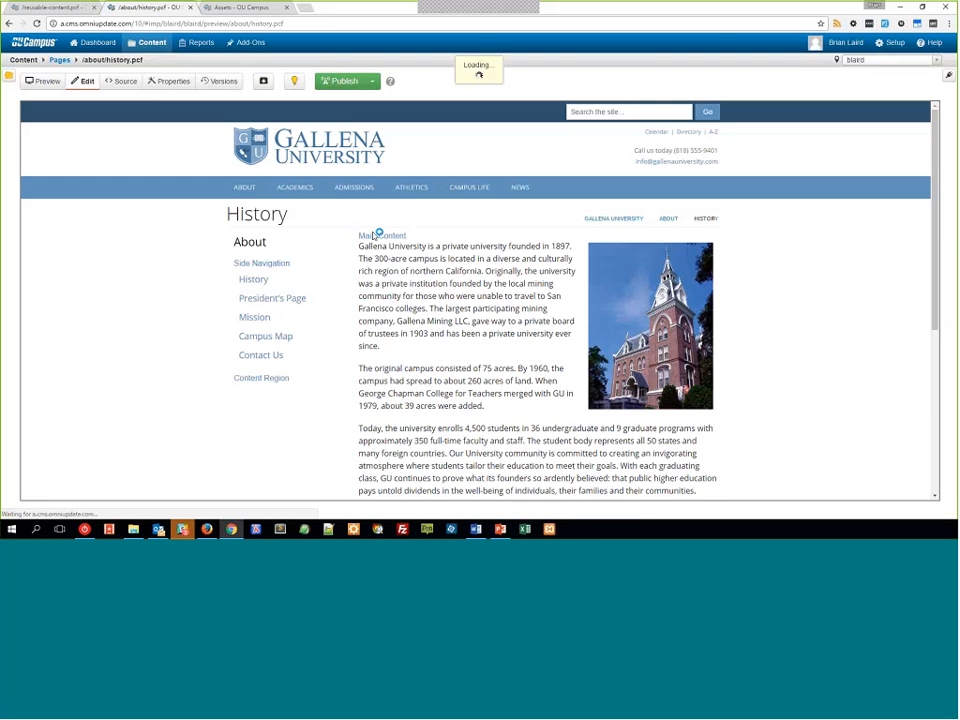
pyautogui.click(383, 239)
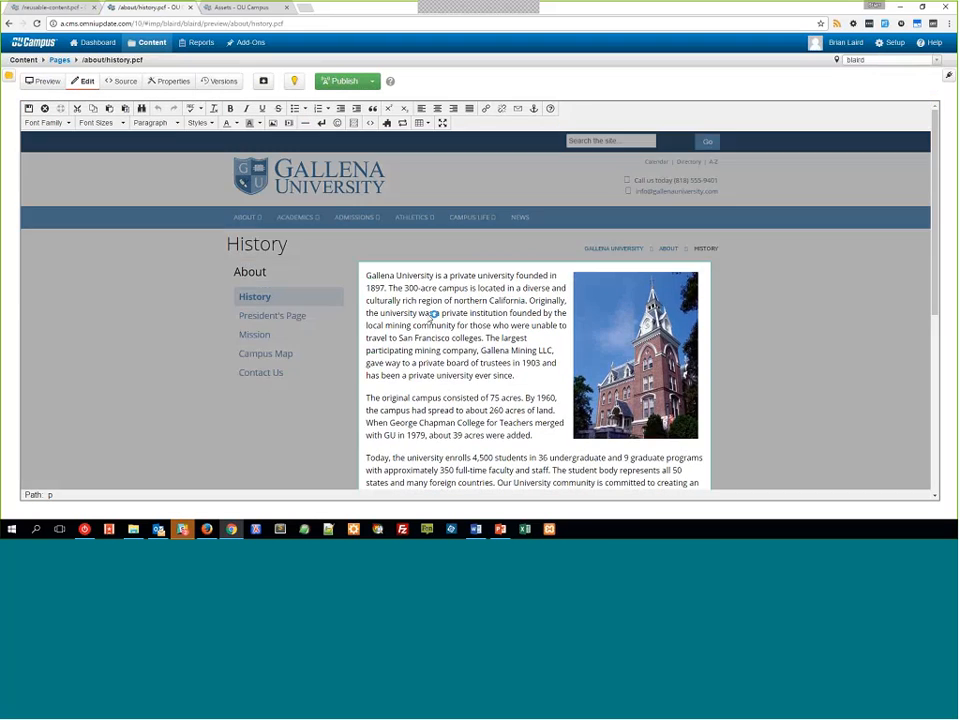
pyautogui.scroll(-3, 432, 315)
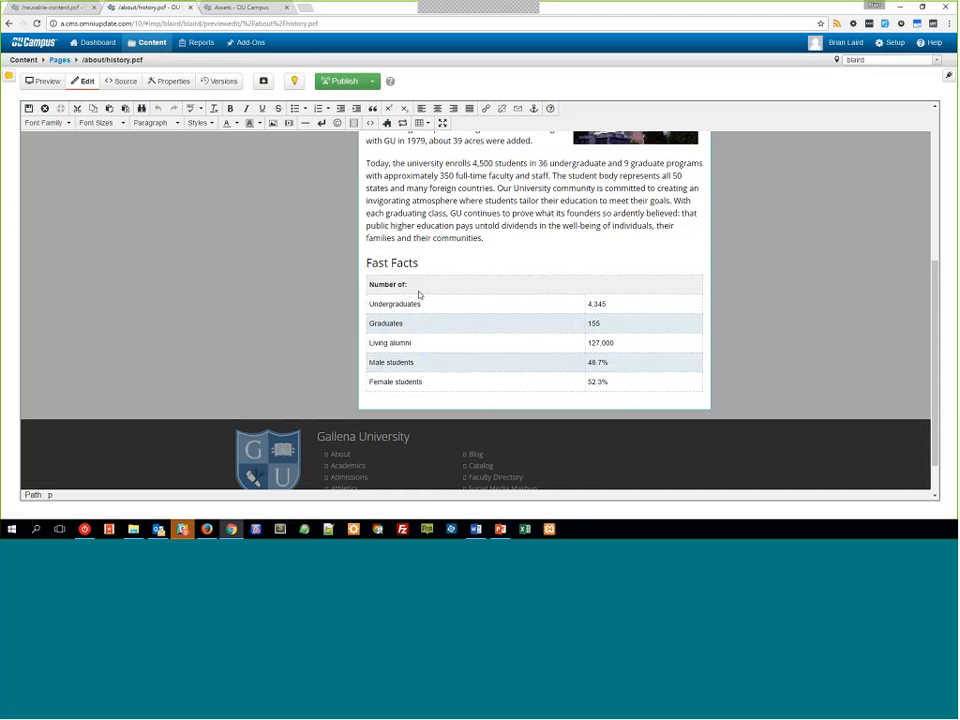
pyautogui.click(452, 340)
pyautogui.doubleClick(404, 262)
pyautogui.click(475, 271)
# Copy the Fast Facts heading and its complete table code from the source of history.pcf.
pyautogui.click(125, 84)
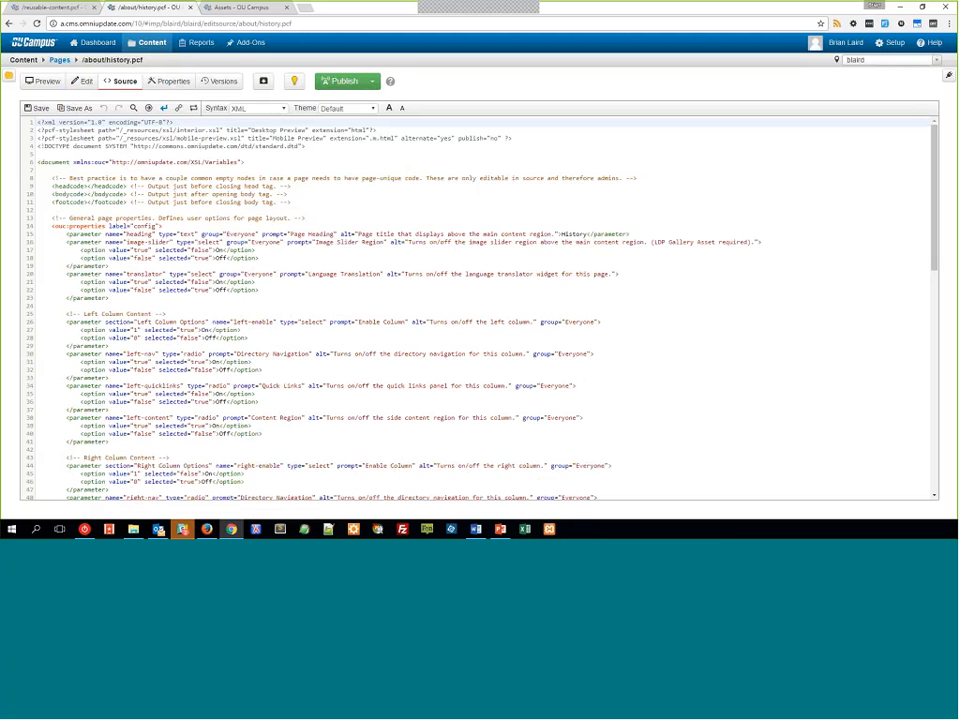
pyautogui.scroll(-1, 160, 297)
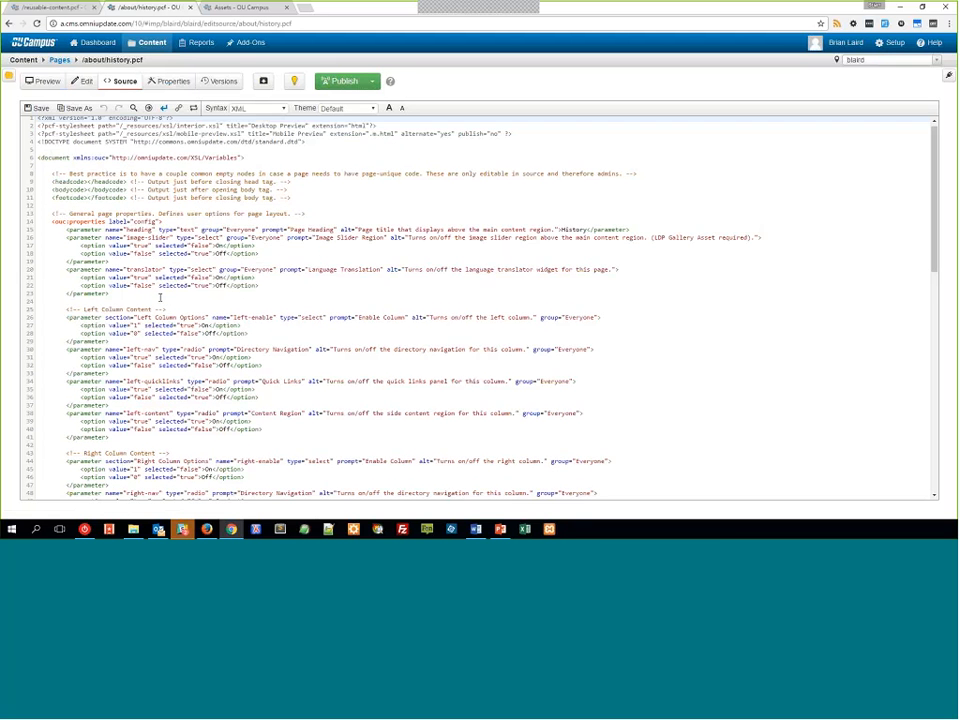
pyautogui.scroll(-15, 160, 297)
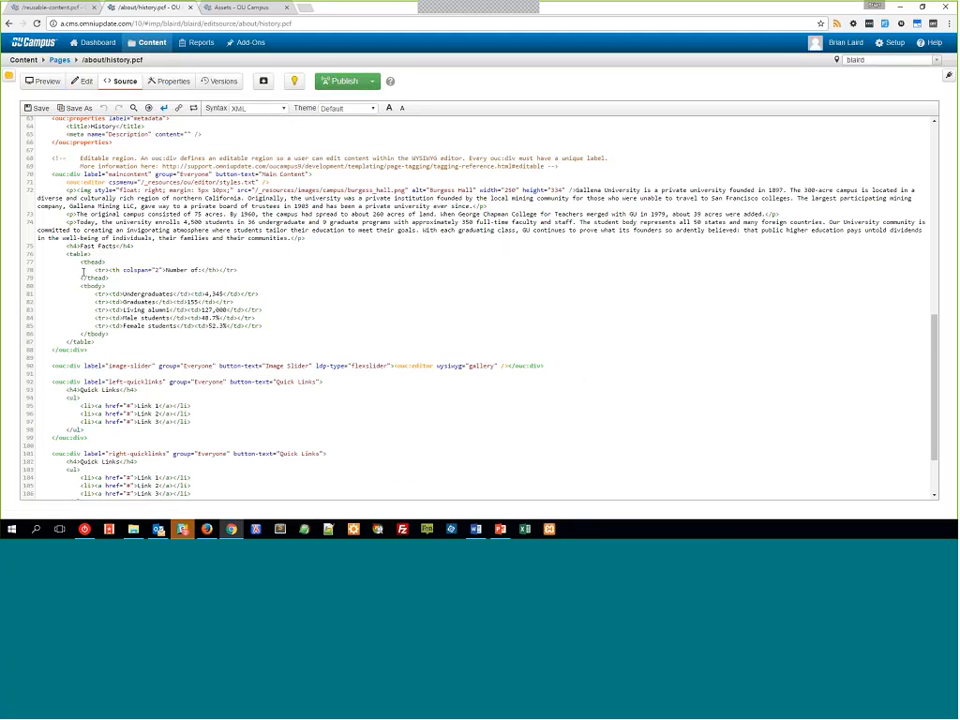
pyautogui.click(80, 246)
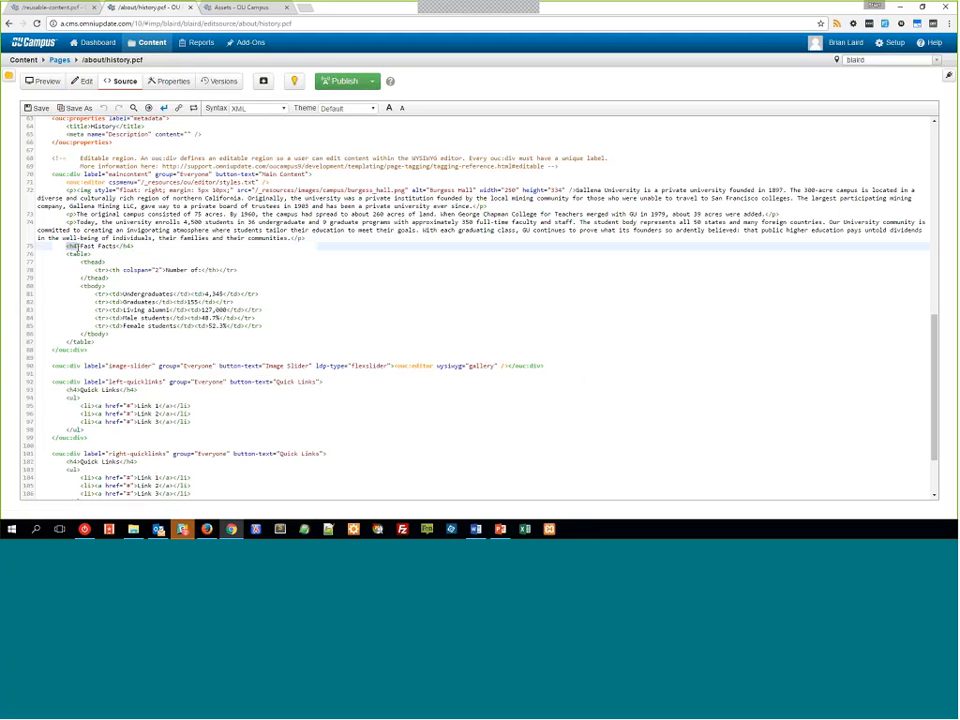
pyautogui.moveTo(72, 246); pyautogui.dragTo(112, 343)
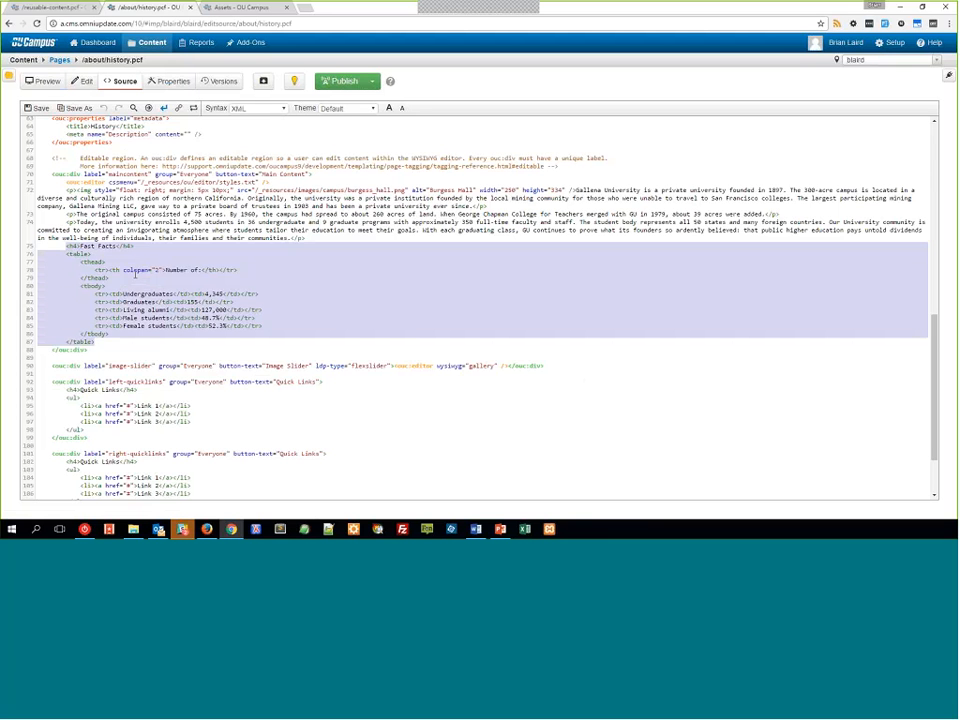
pyautogui.rightClick(135, 273)
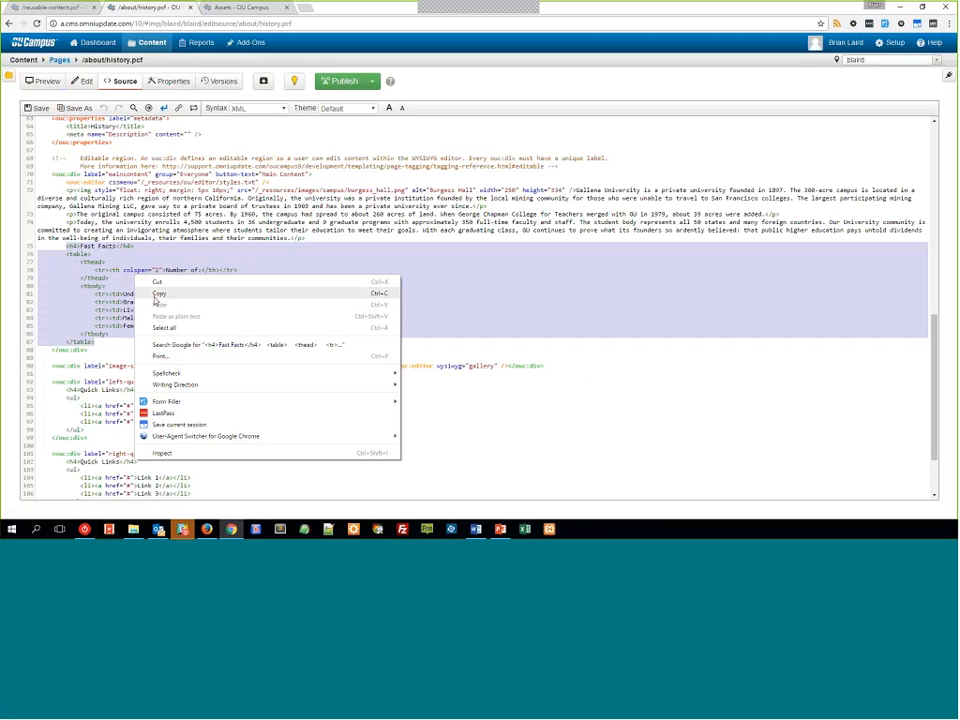
pyautogui.click(157, 295)
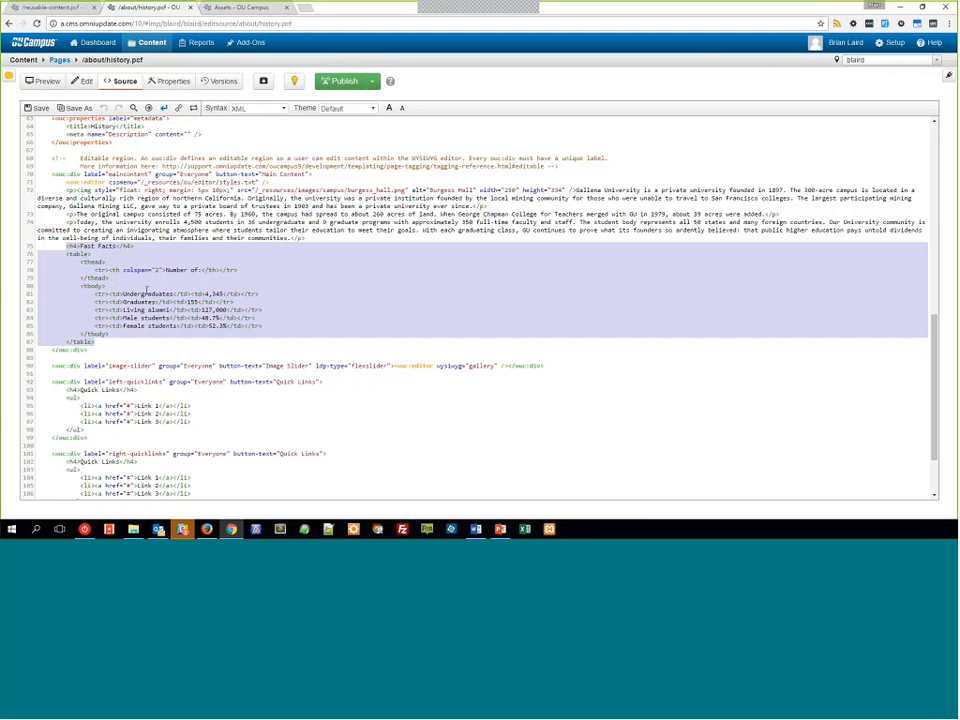
# Go to the snippets folder inside _resources.
pyautogui.click(59, 60)
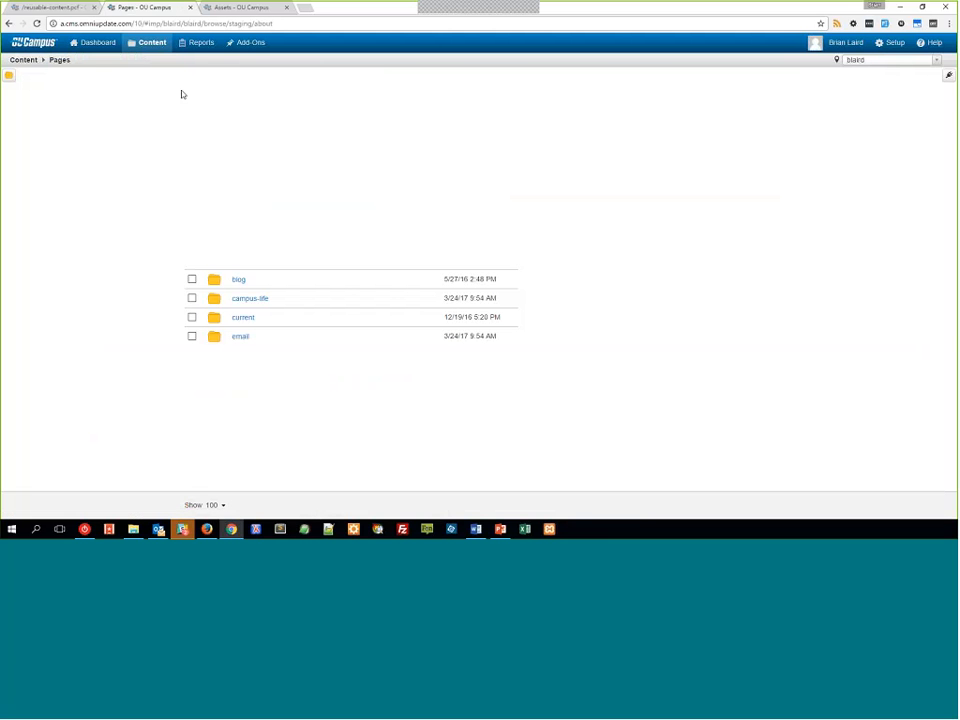
pyautogui.click(242, 171)
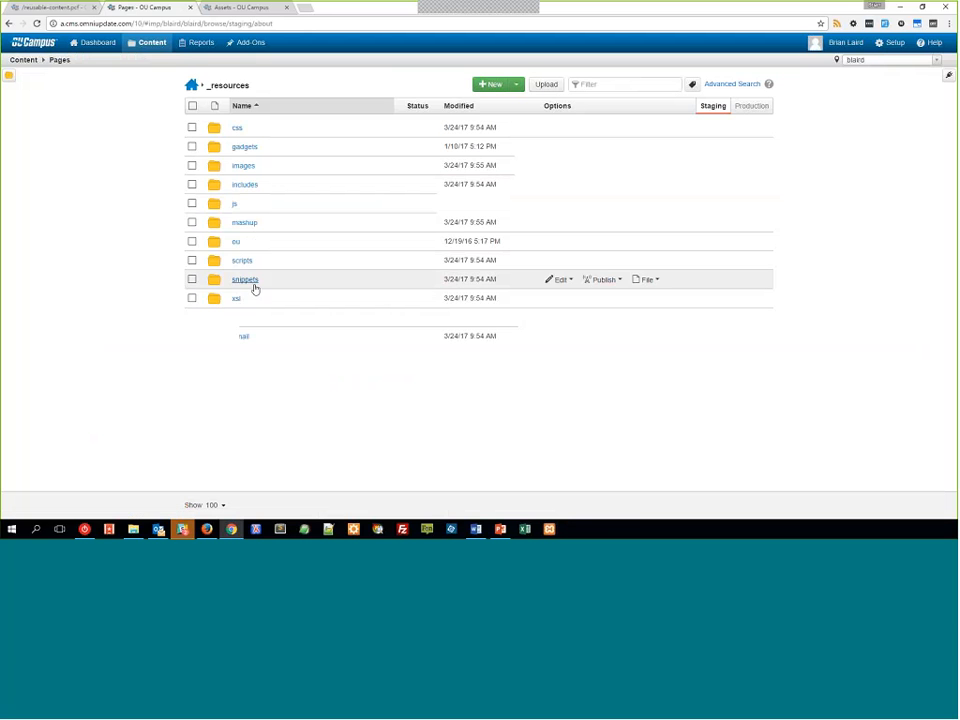
pyautogui.click(245, 280)
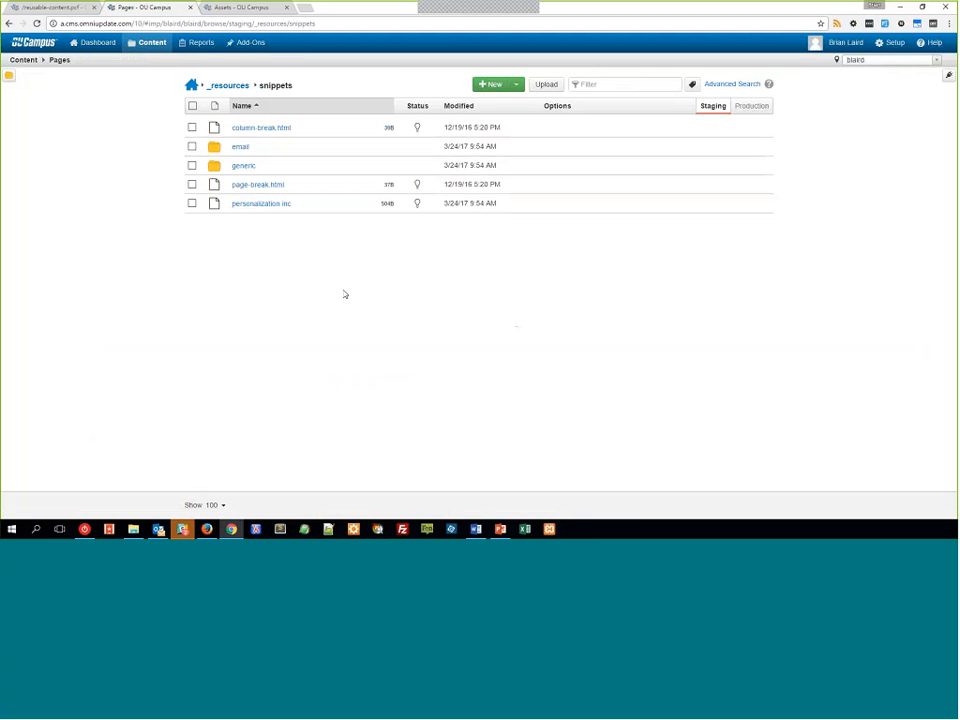
pyautogui.moveTo(392, 206)
pyautogui.click(501, 90)
pyautogui.scroll(-2, 640, 240)
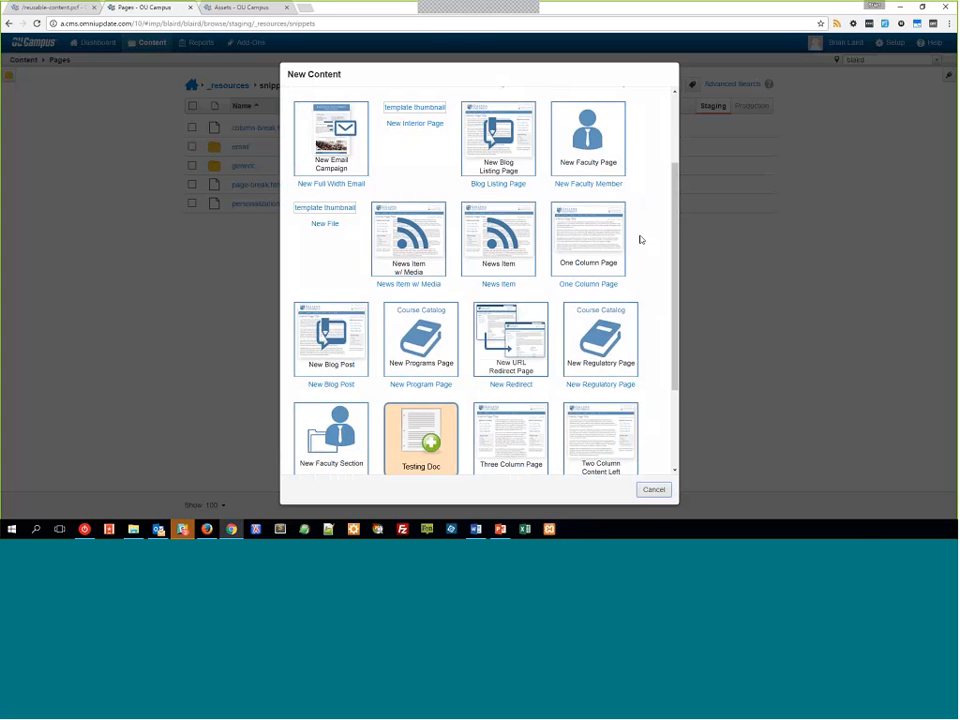
pyautogui.scroll(-1, 640, 240)
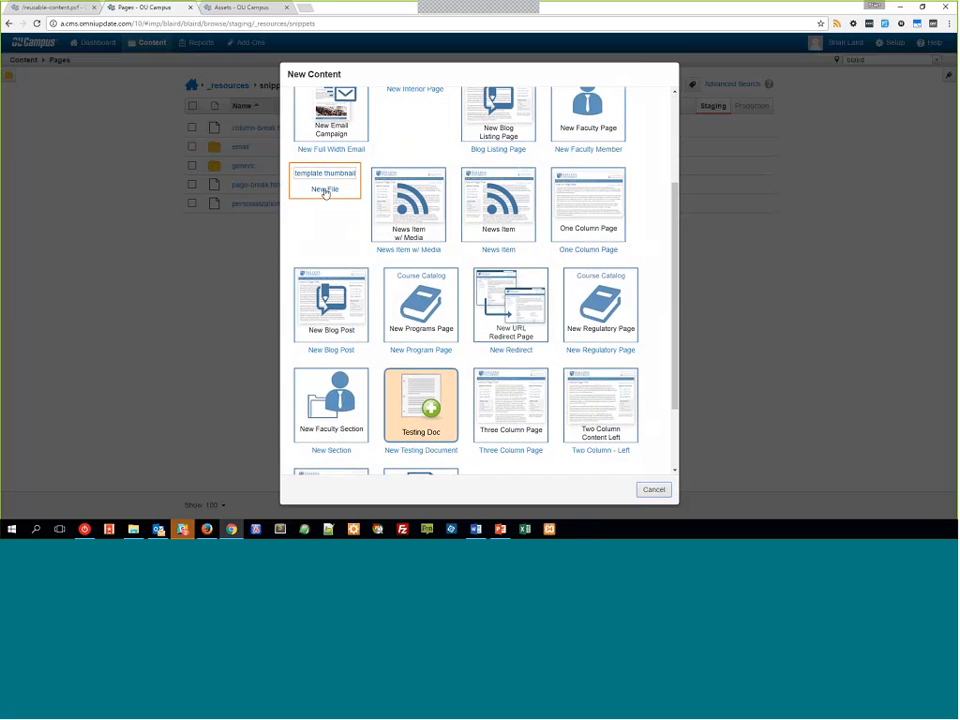
pyautogui.click(326, 189)
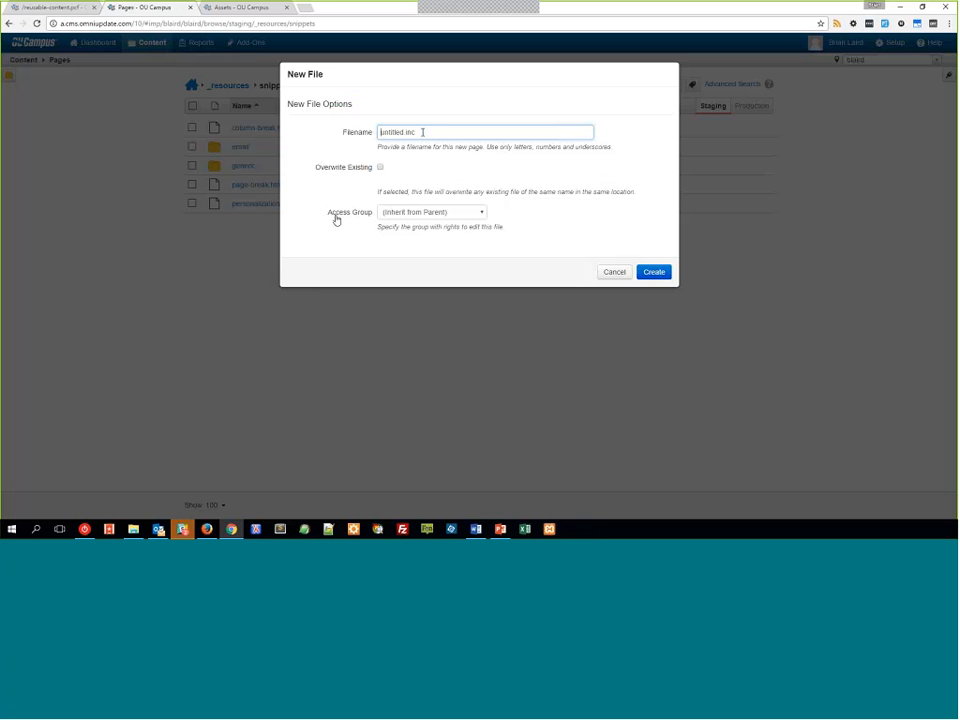
pyautogui.hotkey('ctrl', 'a')
pyautogui.click(612, 272)
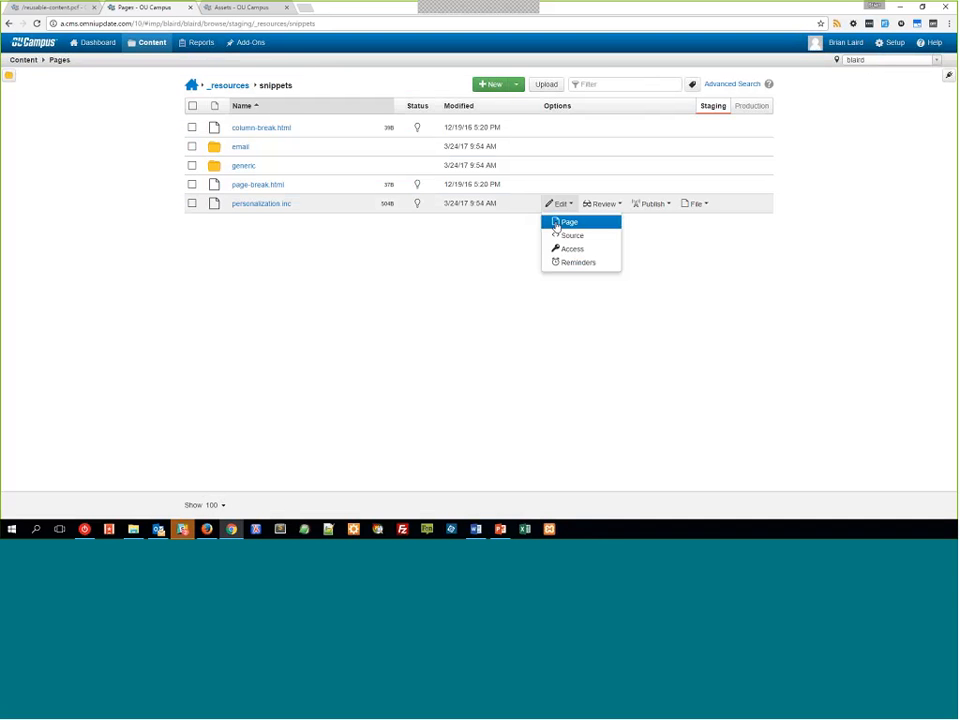
# Open personalization.inc for editing and save a copy of it as fact-table.html in the snippets folder.
pyautogui.click(562, 222)
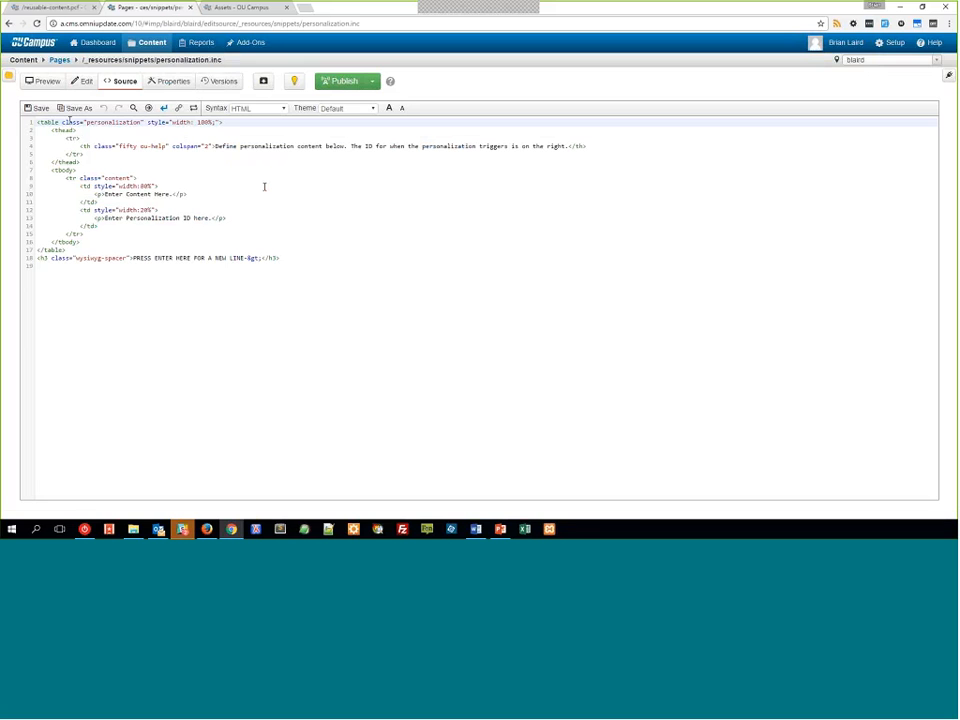
pyautogui.click(76, 108)
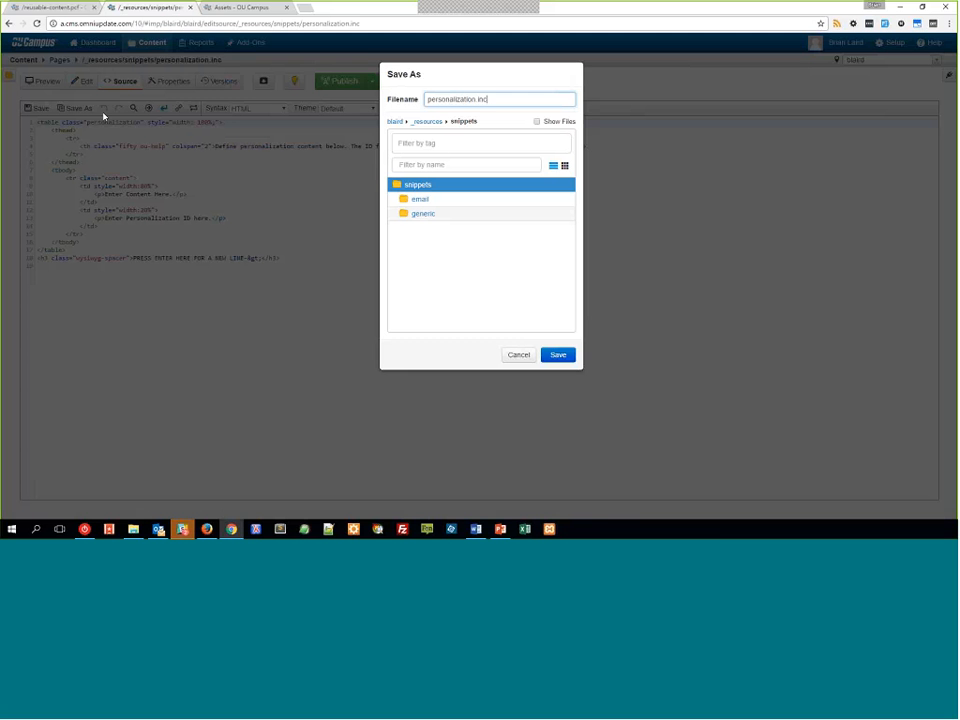
pyautogui.click(500, 105)
pyautogui.write('fa')
pyautogui.write('ct-tab')
pyautogui.write('le')
pyautogui.hotkey('shift', 'End')
pyautogui.write('html')
pyautogui.click(560, 356)
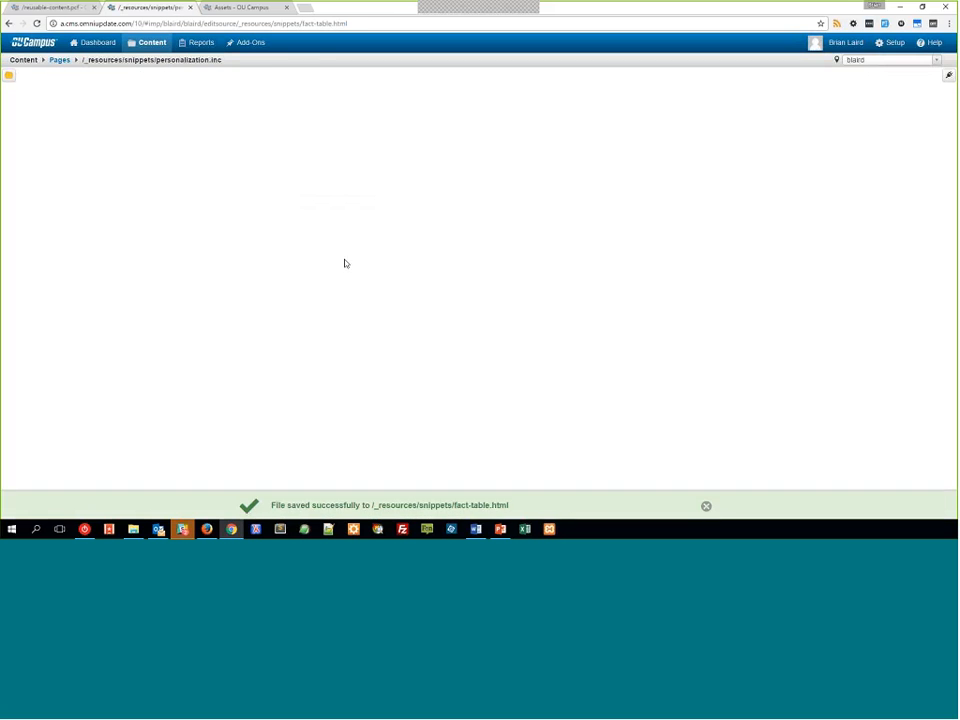
# Replace all the code in fact-table.html with the copied Fast Facts heading and table, pasted as plain text.
pyautogui.click(156, 285)
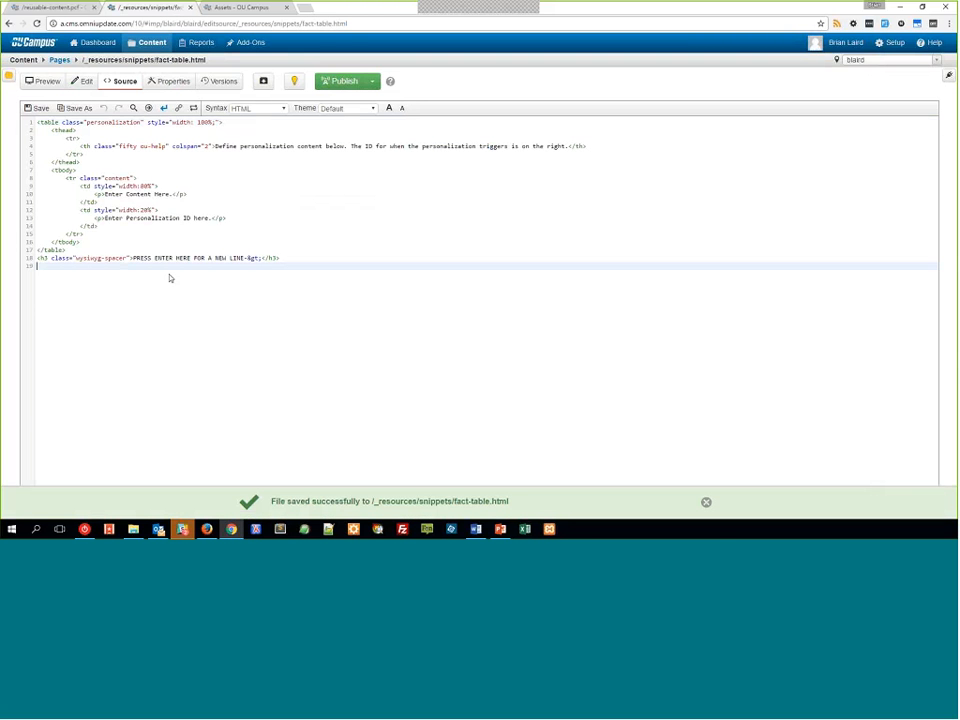
pyautogui.moveTo(170, 278); pyautogui.dragTo(15, 122)
pyautogui.press('BackSpace')
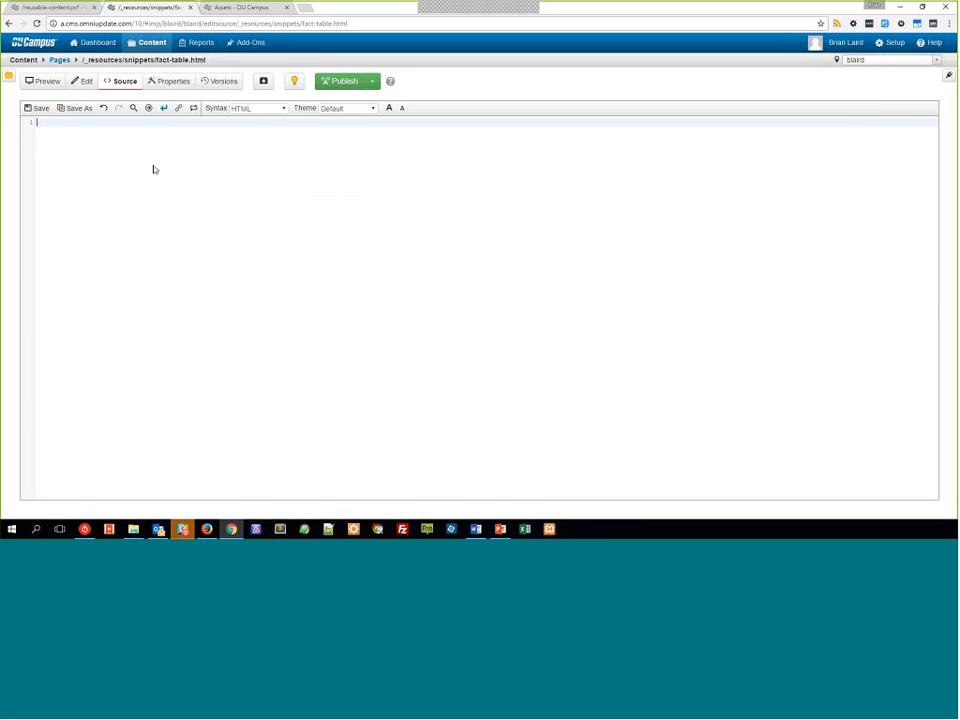
pyautogui.rightClick(95, 125)
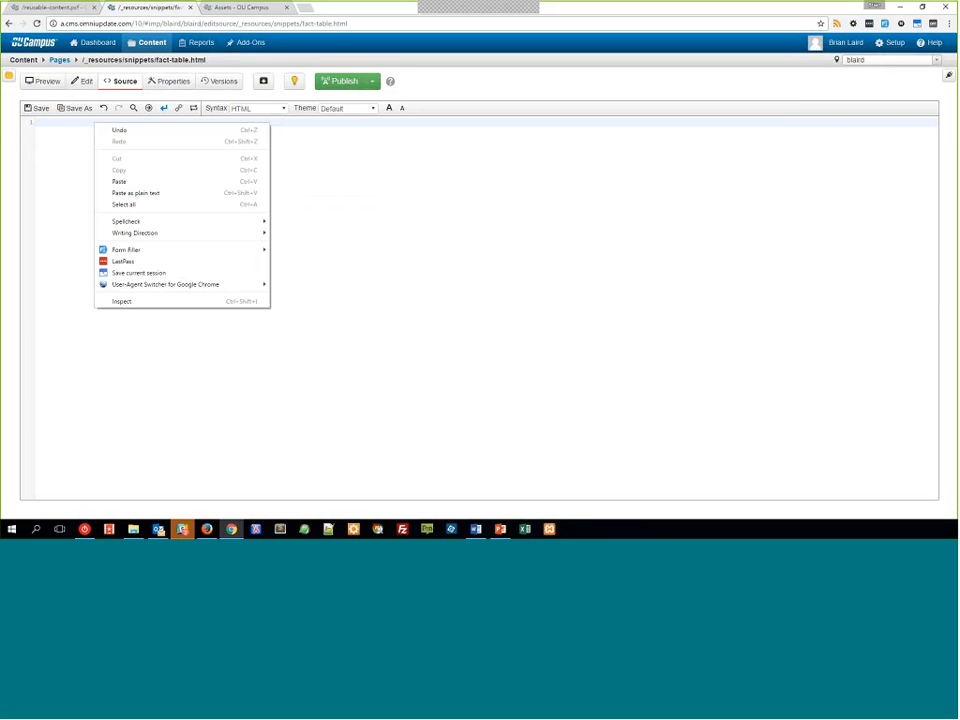
pyautogui.click(124, 193)
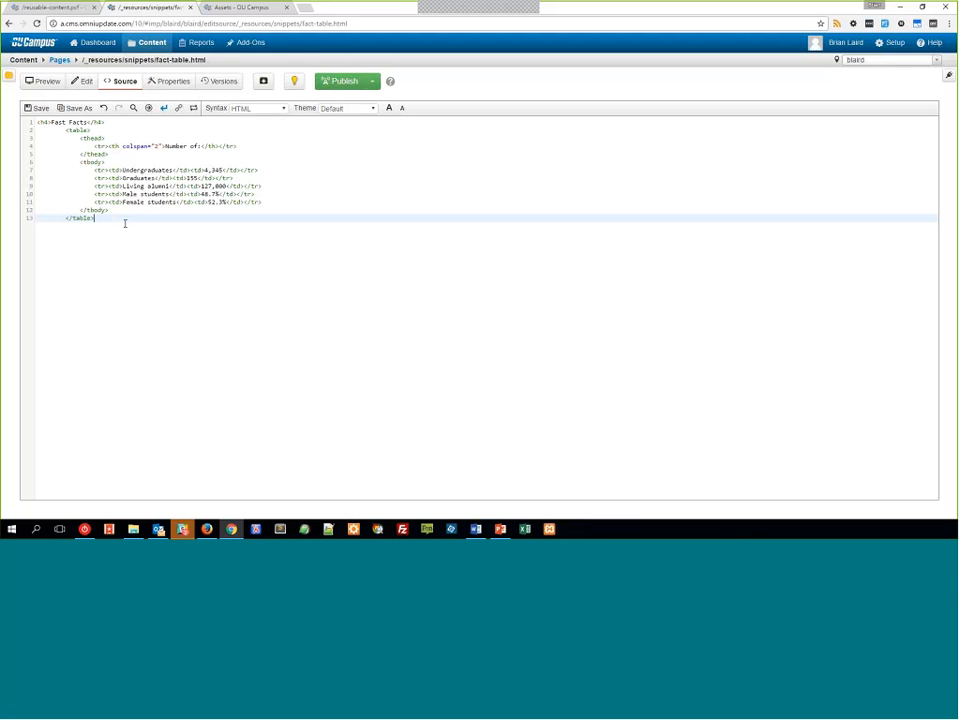
# Remove the extra indentation from the table code so the table tags start at the margin, and save fact-table.html.
pyautogui.moveTo(125, 223); pyautogui.dragTo(66, 130)
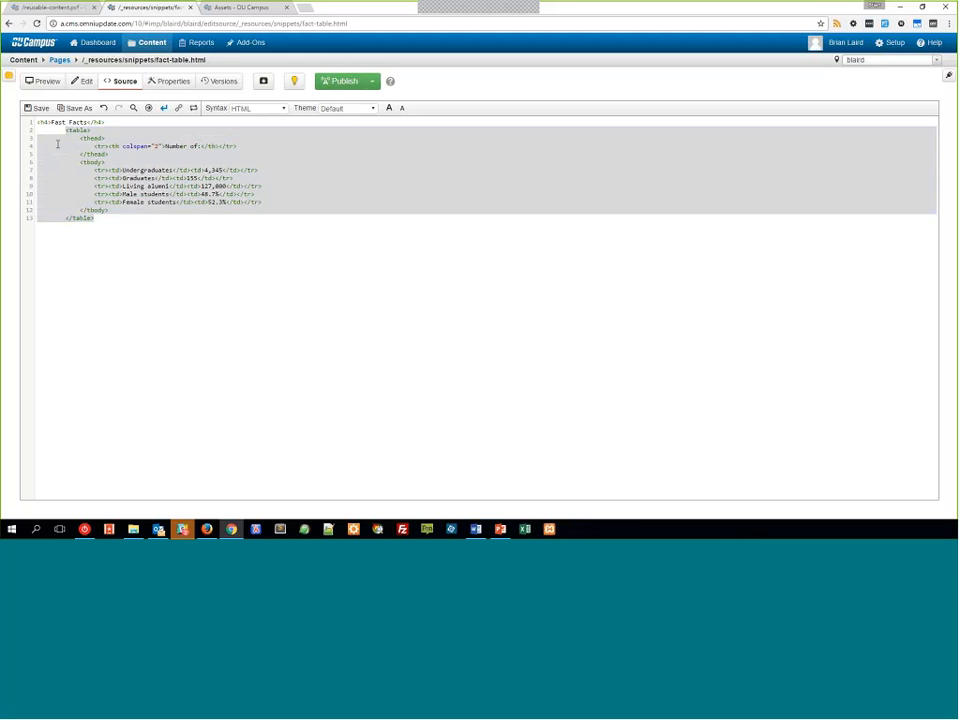
pyautogui.click(59, 145)
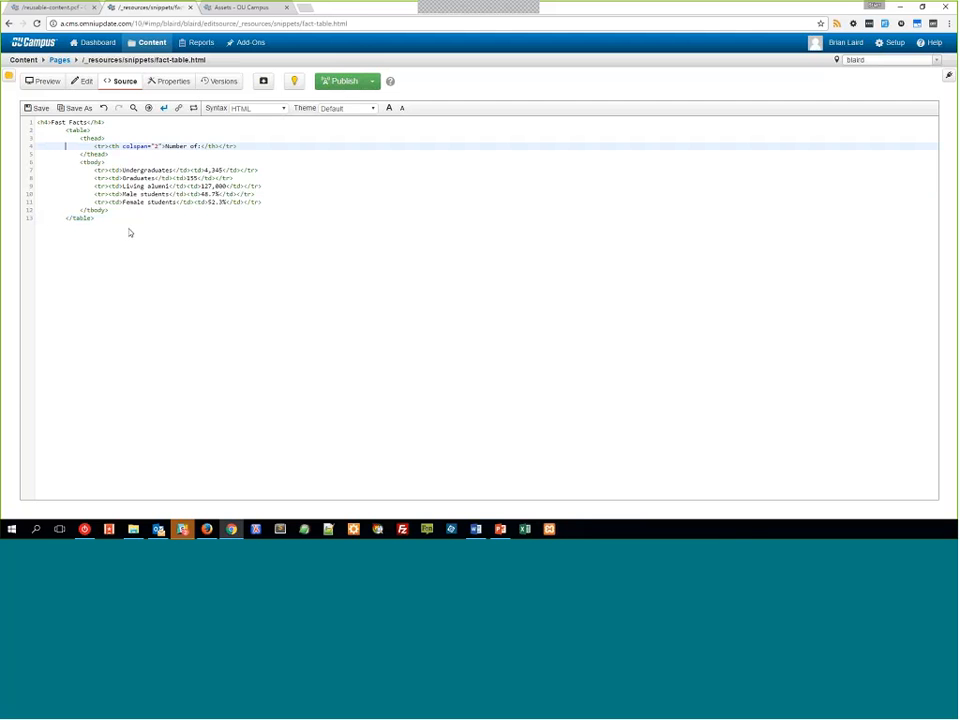
pyautogui.hotkey('ctrl', 'a')
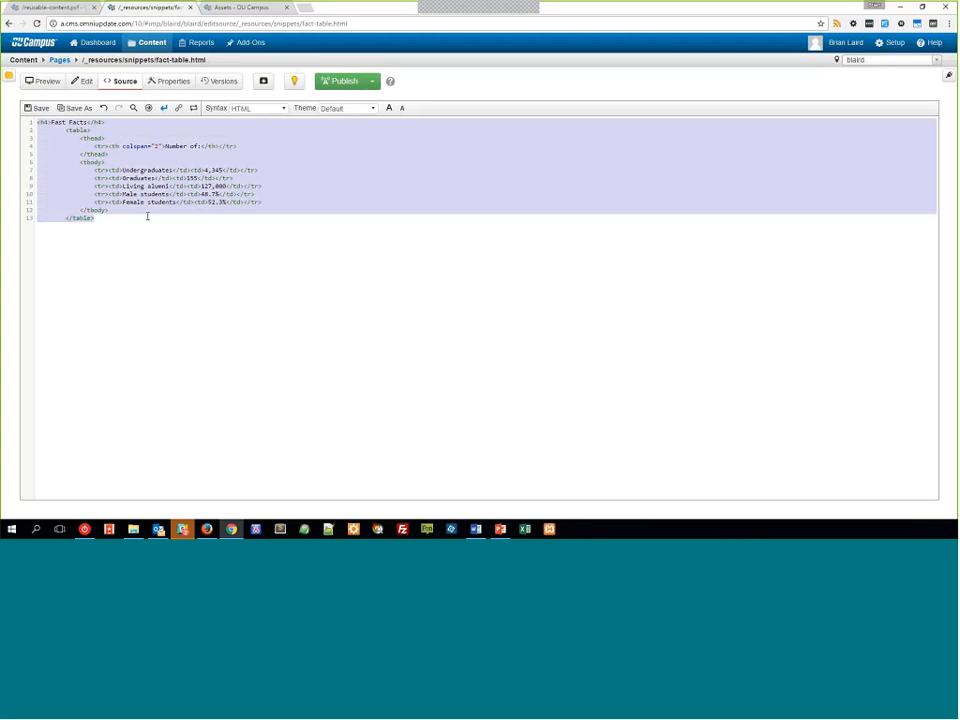
pyautogui.hotkey('shift', 'Tab')
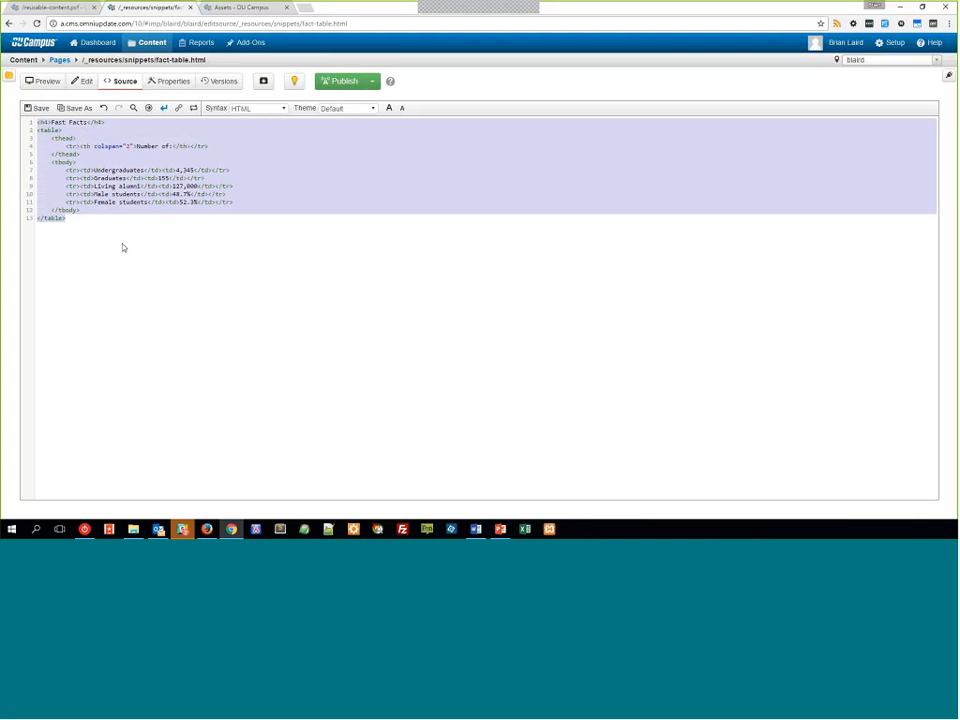
pyautogui.click(100, 245)
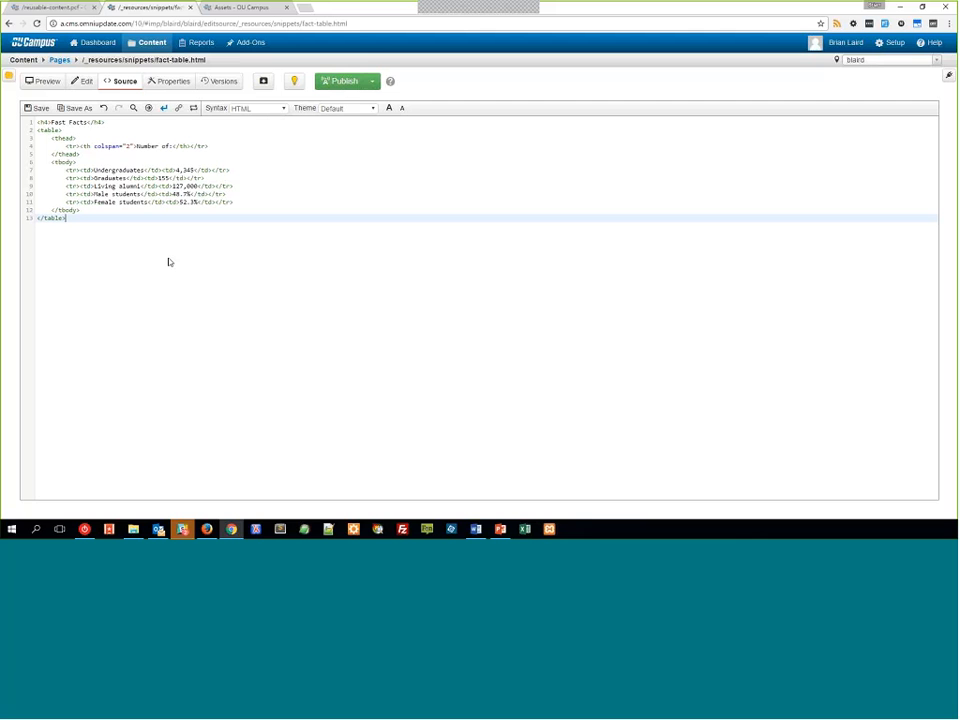
pyautogui.hotkey('ctrl', 's')
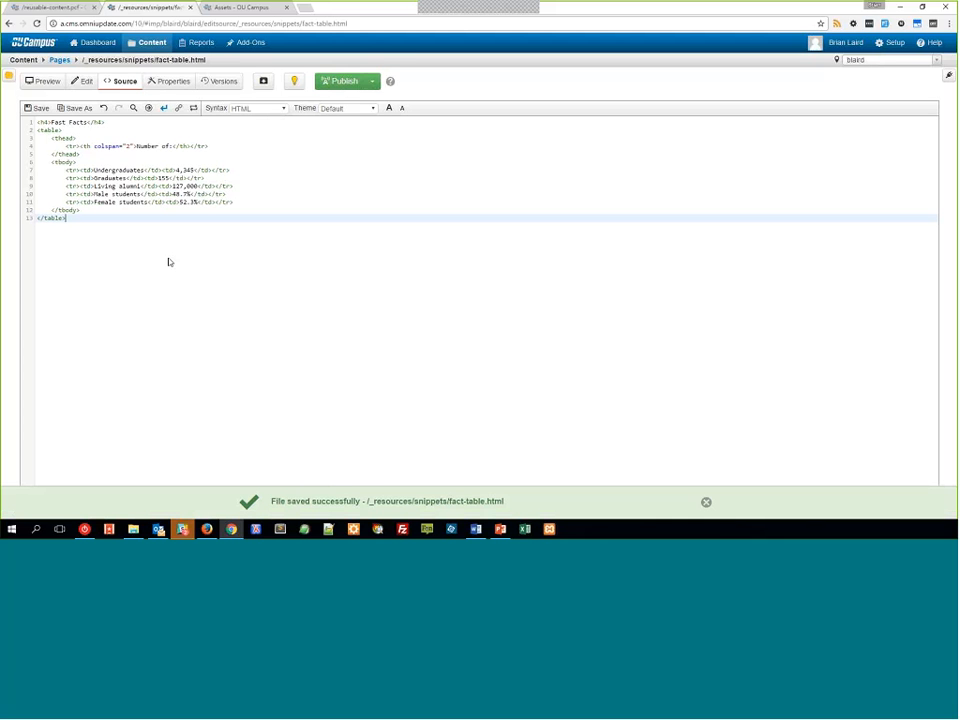
# Preview the fact table, and try deleting the Graduates value in its source.
pyautogui.click(43, 81)
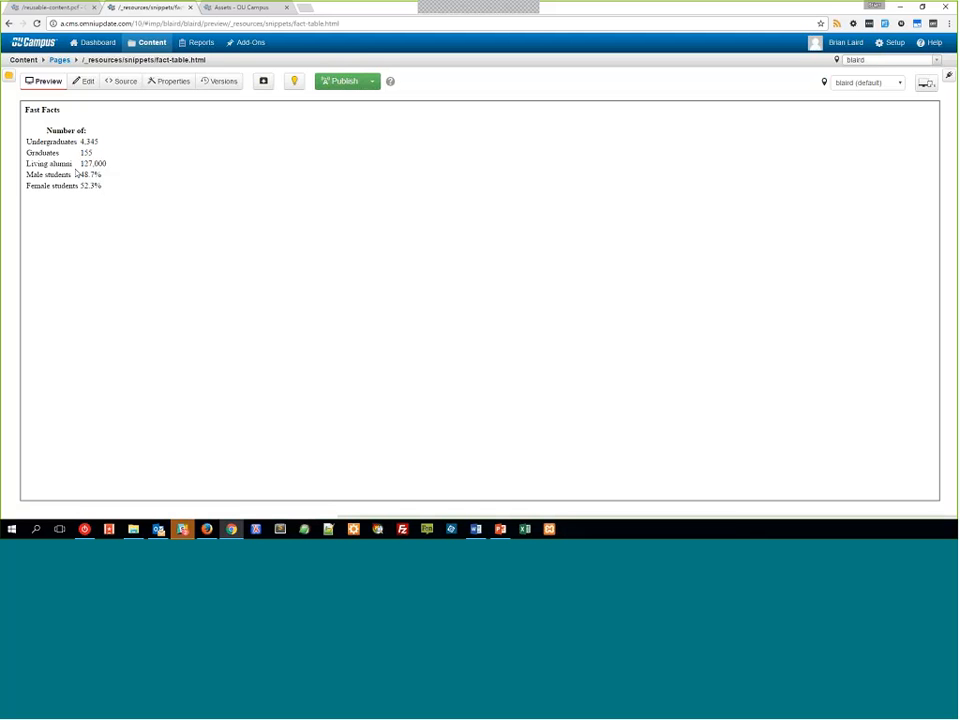
pyautogui.click(122, 82)
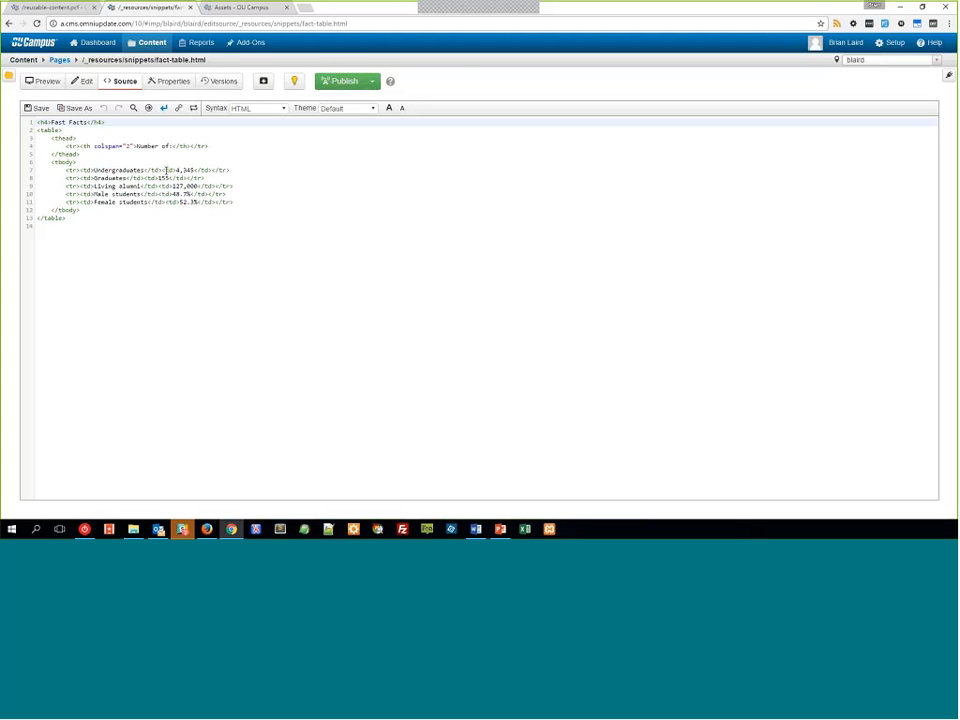
pyautogui.press('BackSpace')
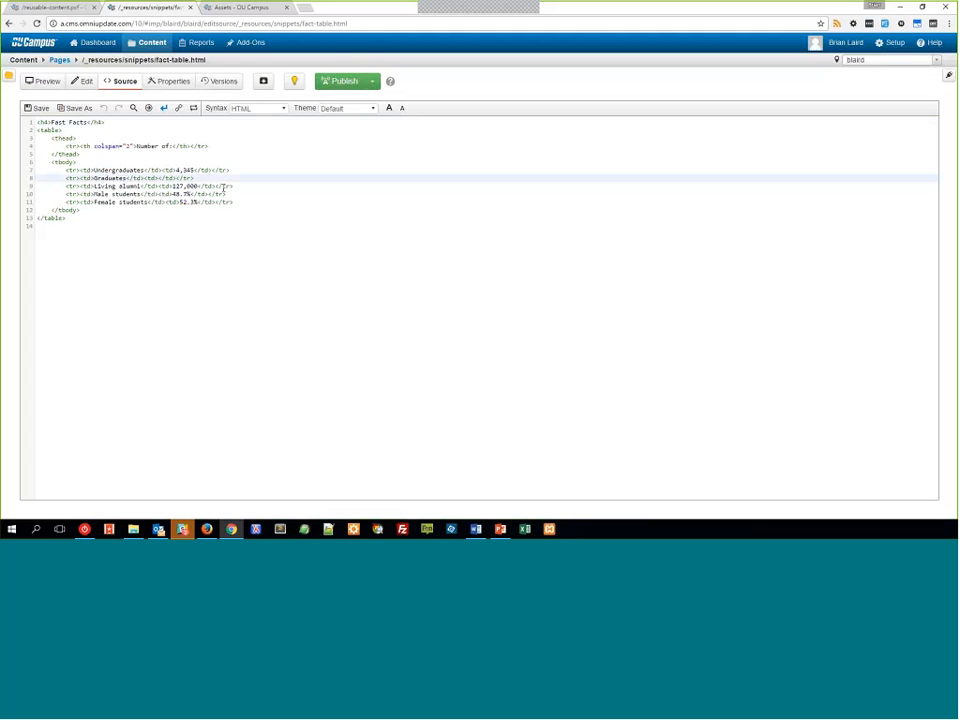
pyautogui.hotkey('ctrl', 'z')
pyautogui.click(145, 203)
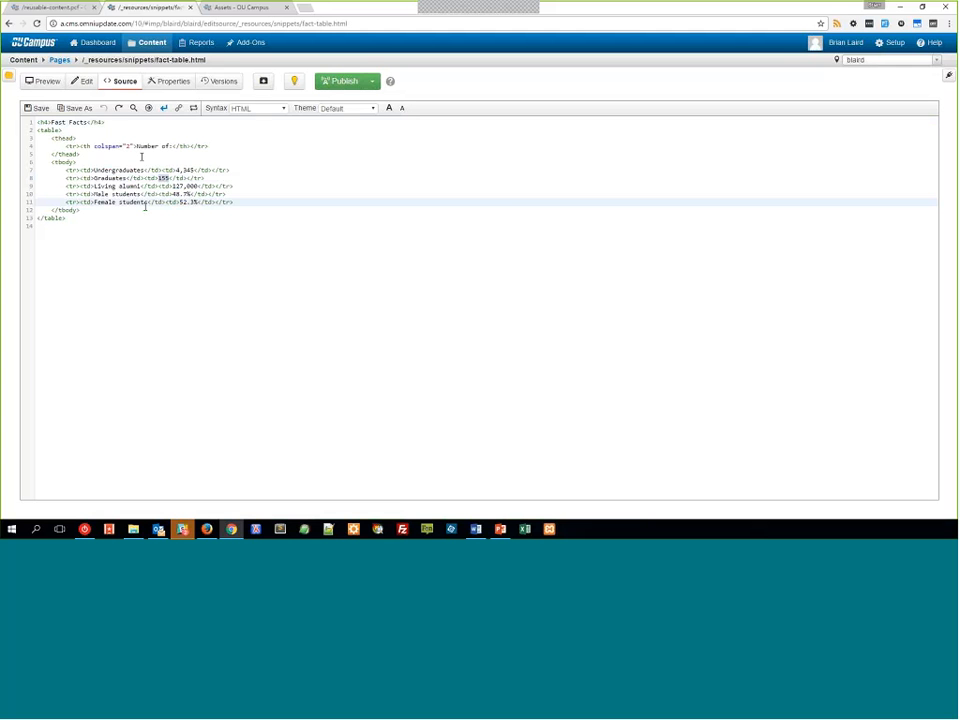
# Change the h4 heading text in fact-table.html to "Helpful Information" and save the file.
pyautogui.click(81, 122)
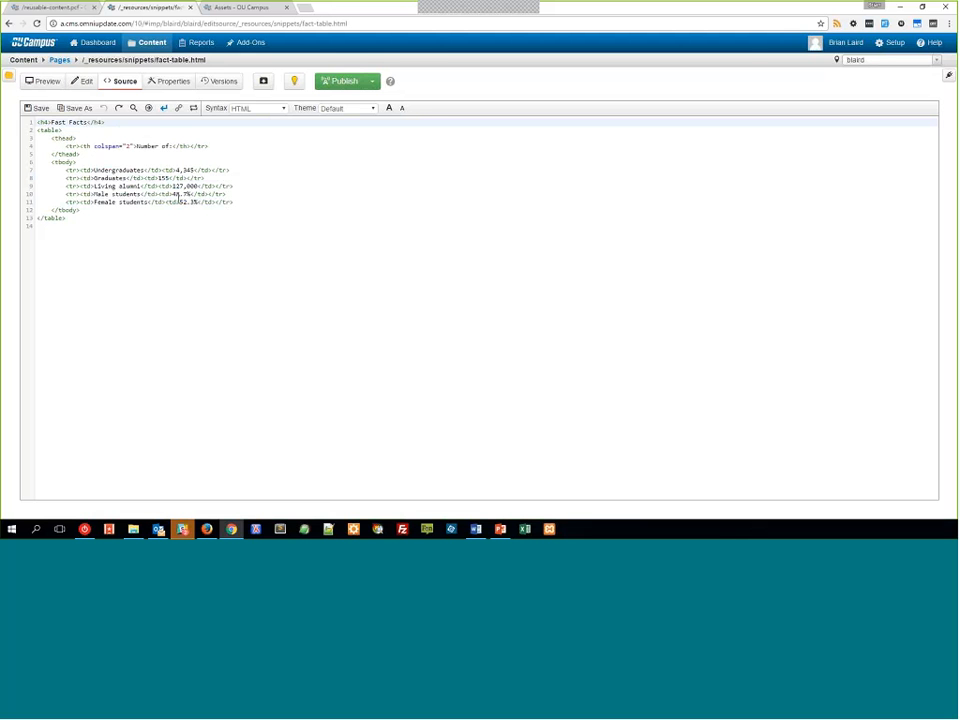
pyautogui.hotkey('ctrl', '+')
pyautogui.hotkey('ctrl', '+')
pyautogui.hotkey('ctrl', '+')
pyautogui.hotkey('ctrl', '+')
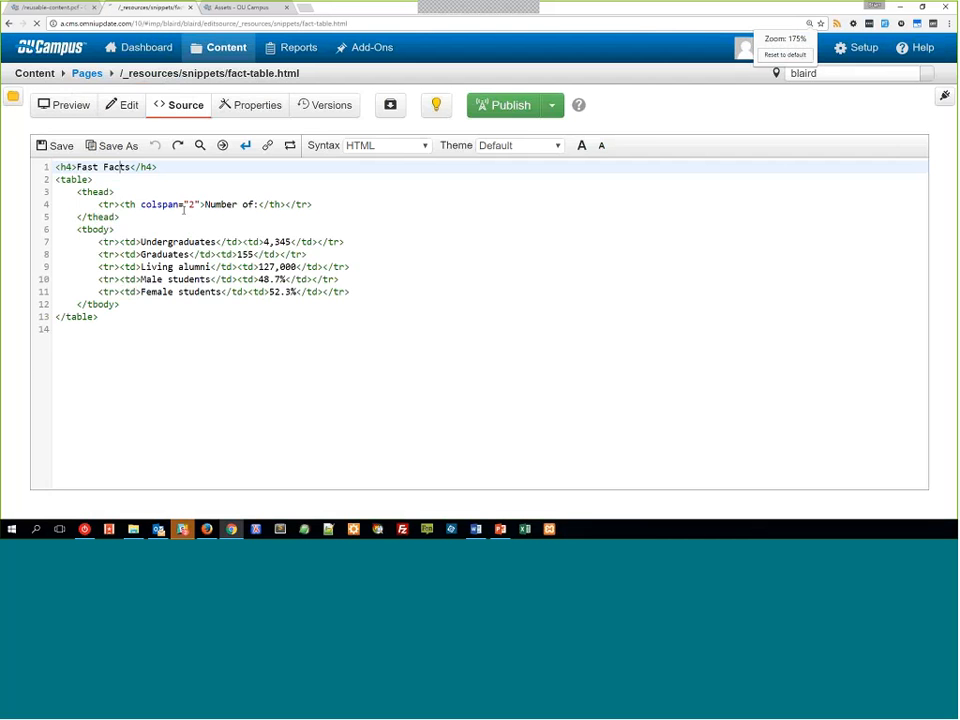
pyautogui.hotkey('ctrl', '-')
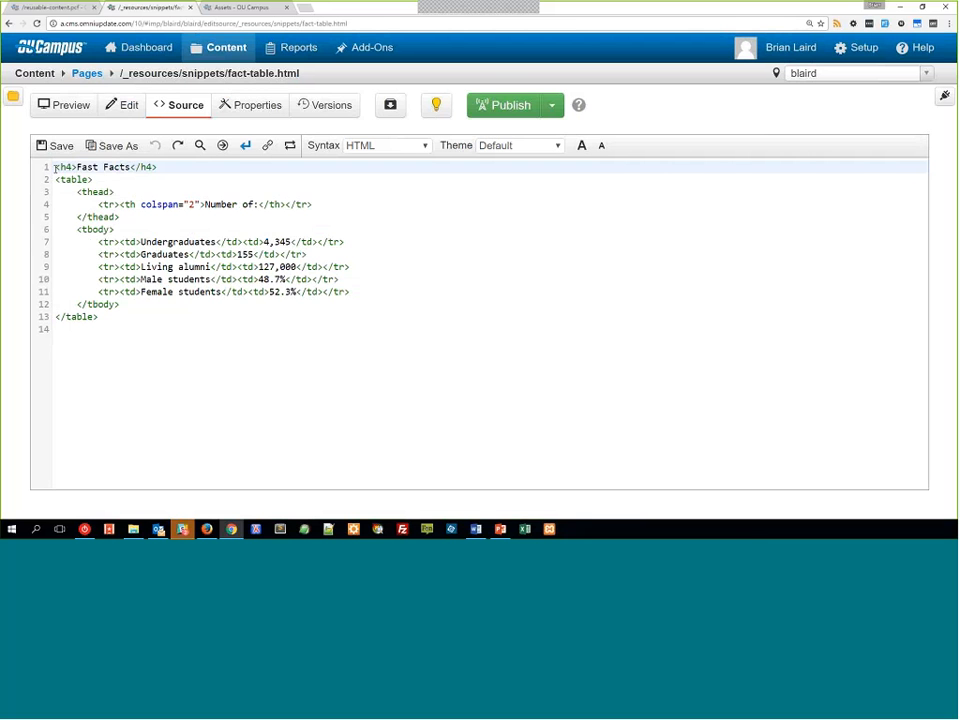
pyautogui.click(76, 167)
pyautogui.moveTo(76, 167); pyautogui.dragTo(130, 167)
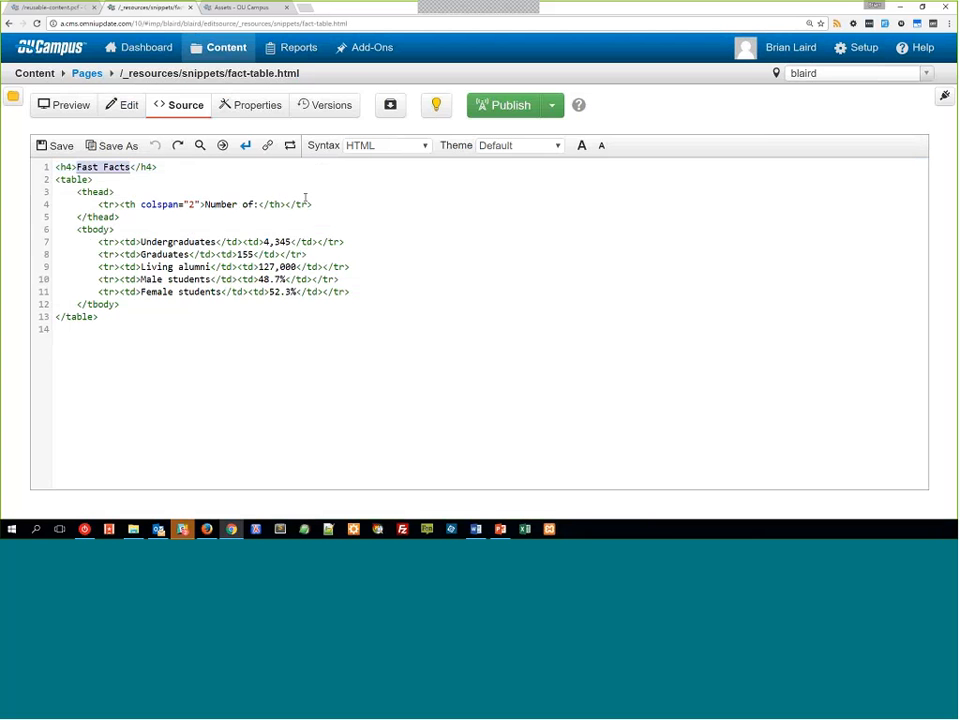
pyautogui.write('Information')
pyautogui.hotkey('ctrl', 'Left')
pyautogui.write('Hel')
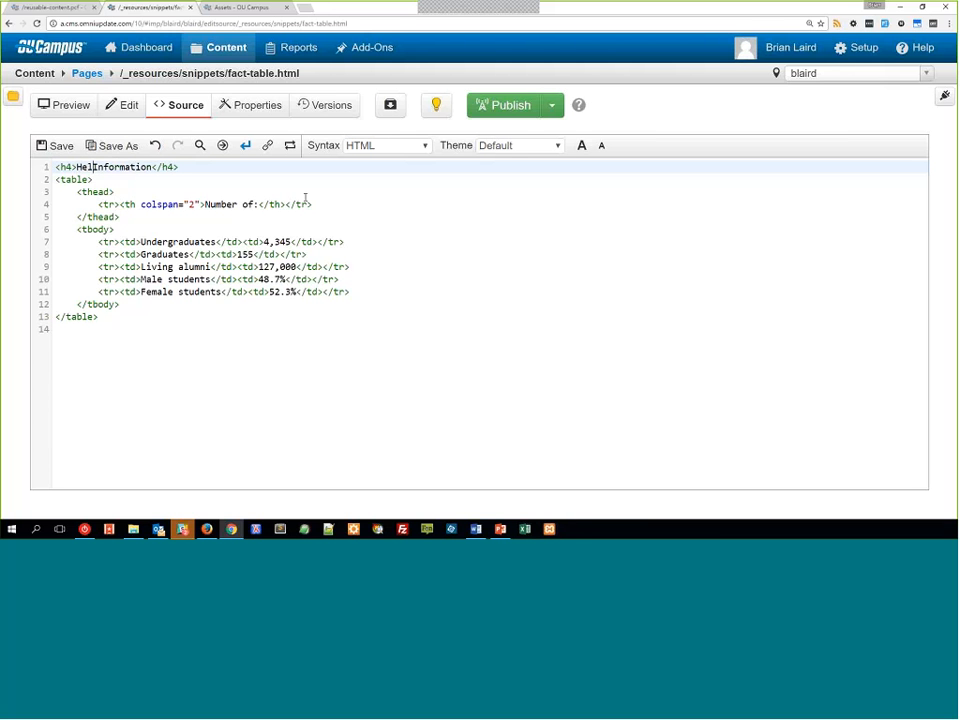
pyautogui.write('pful')
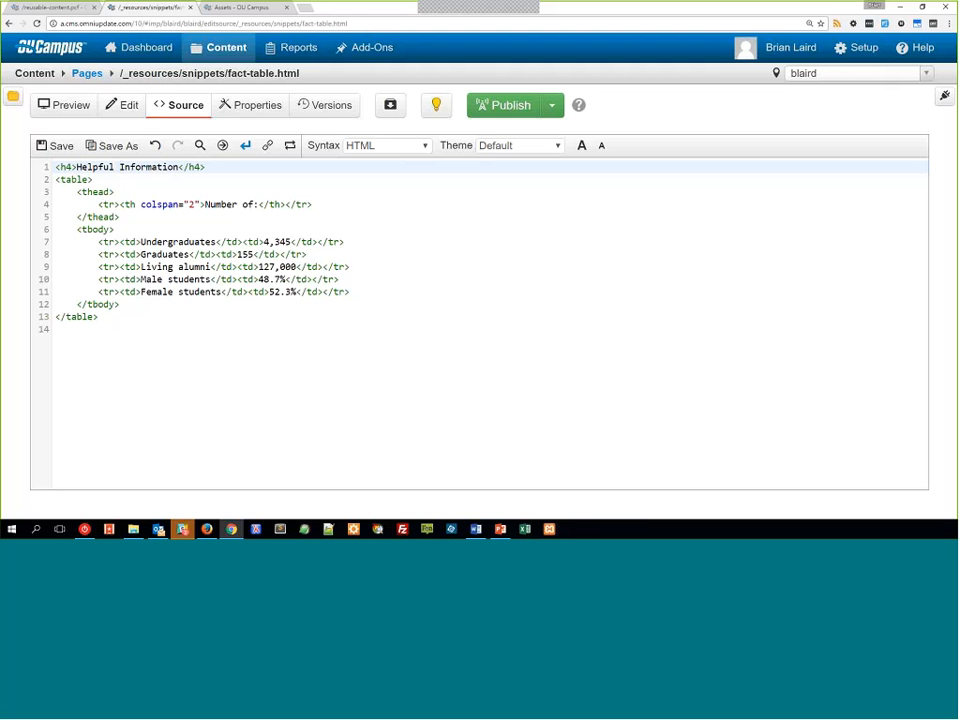
pyautogui.hotkey('ctrl', 's')
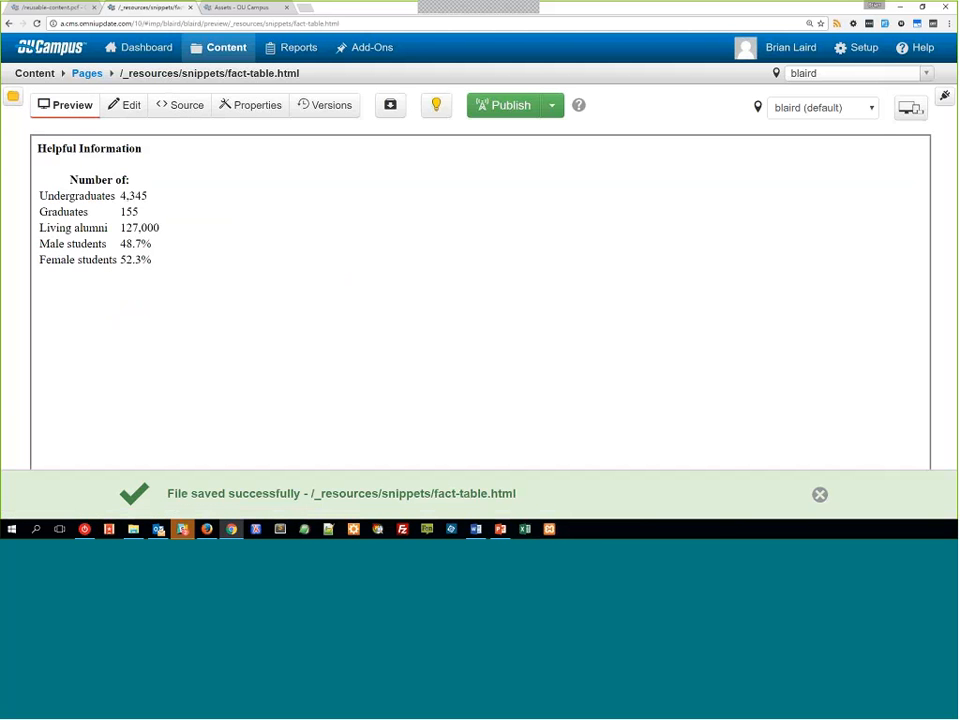
# Add an empty paragraph after the first paragraph of reusable-content.pcf and check which snippets can be inserted there.
pyautogui.click(58, 7)
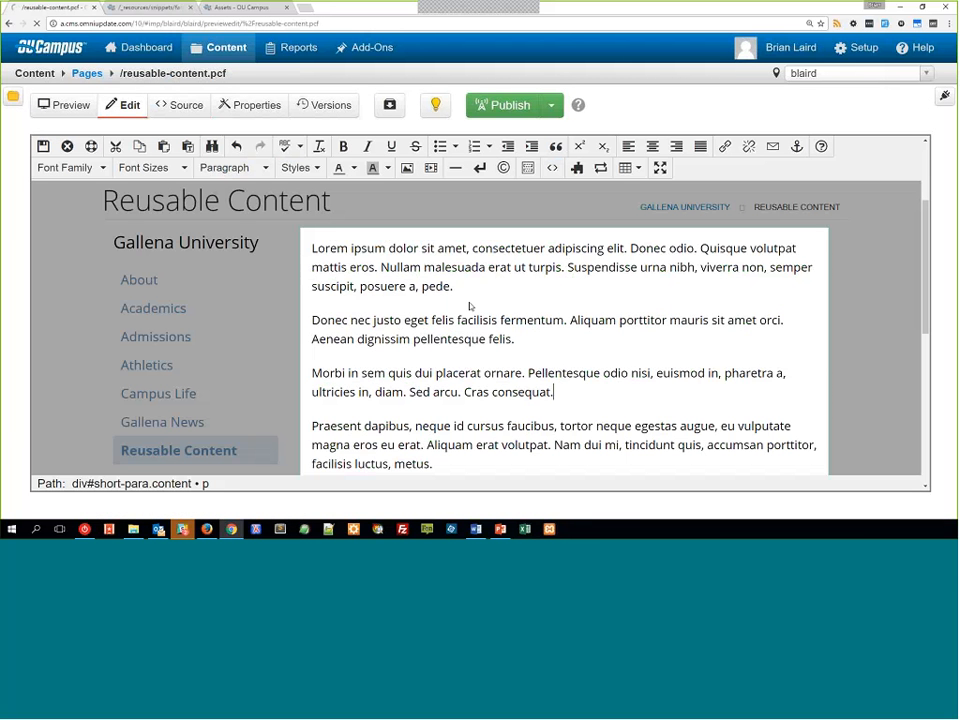
pyautogui.click(471, 286)
pyautogui.press('Return')
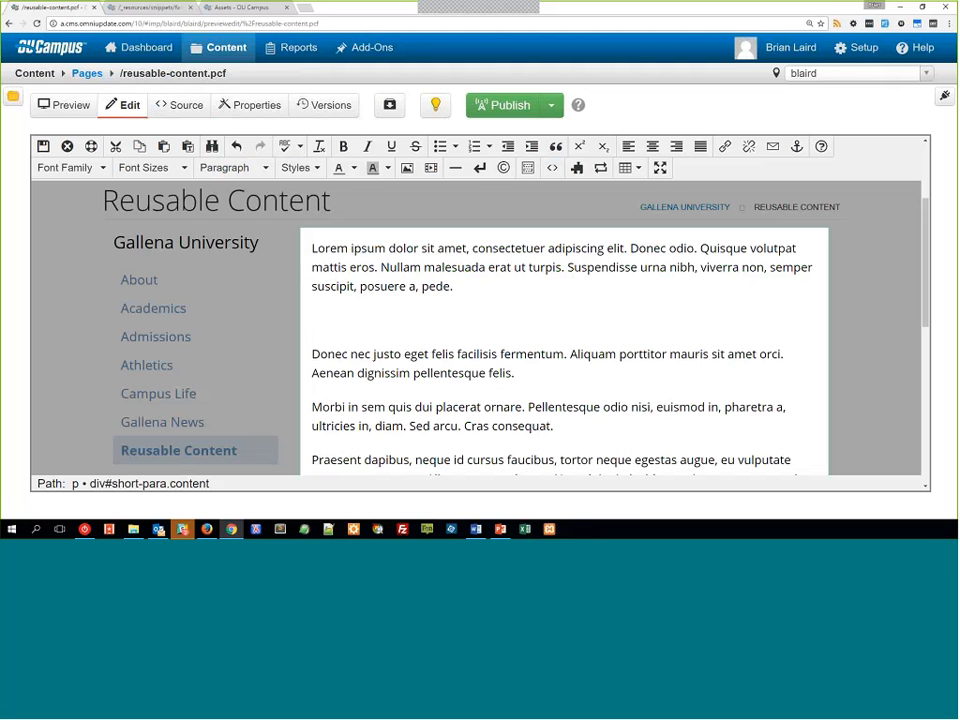
pyautogui.click(577, 167)
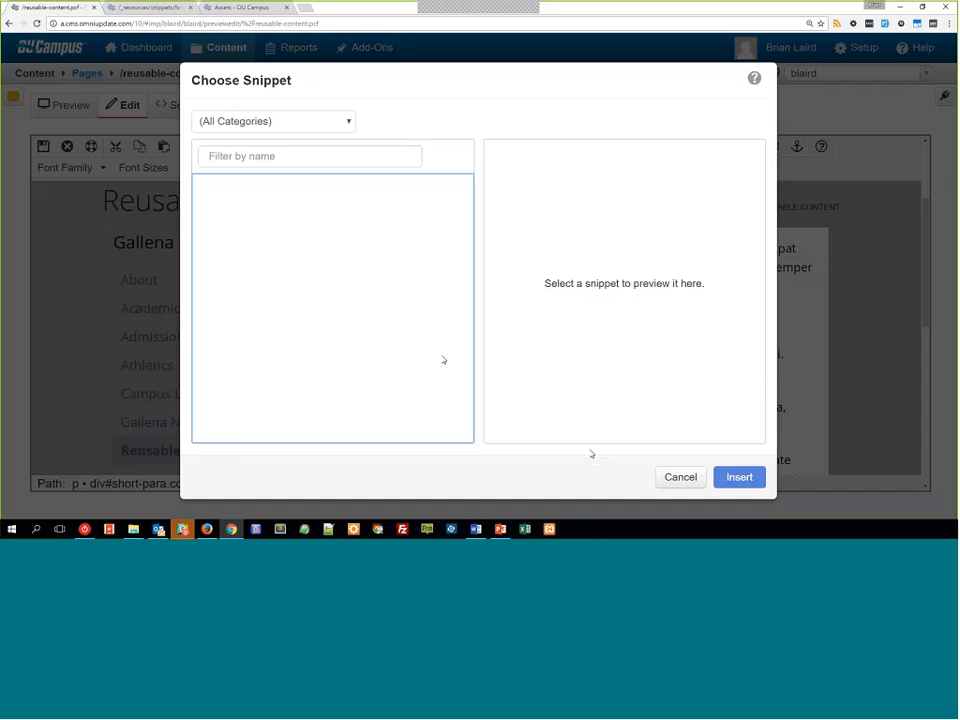
pyautogui.click(677, 478)
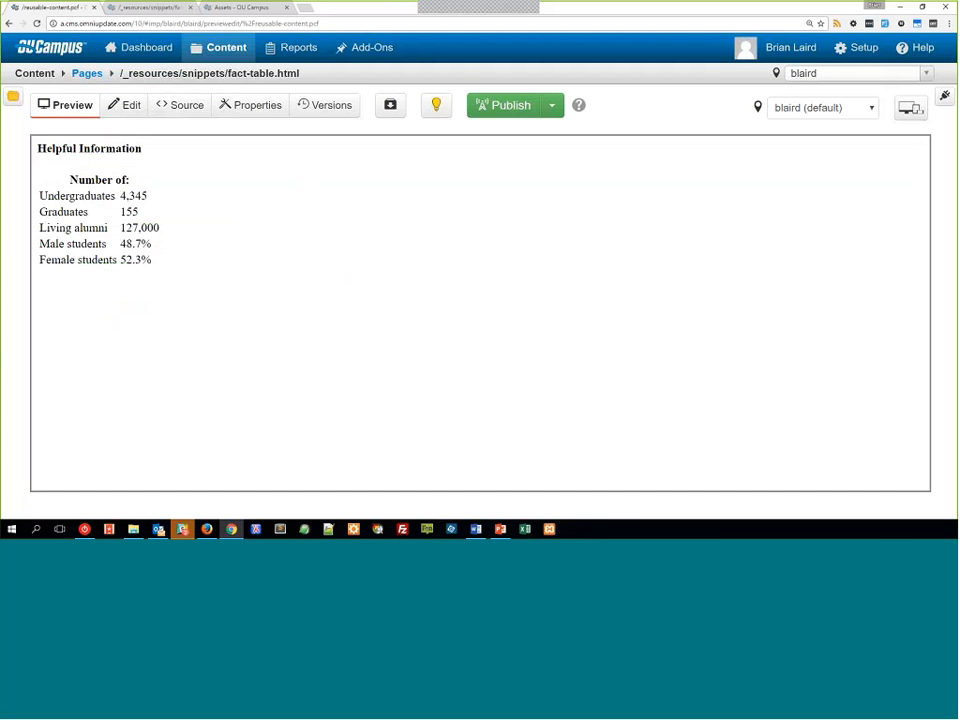
# Create a snippet category named "Training Tuesday".
pyautogui.moveTo(224, 57)
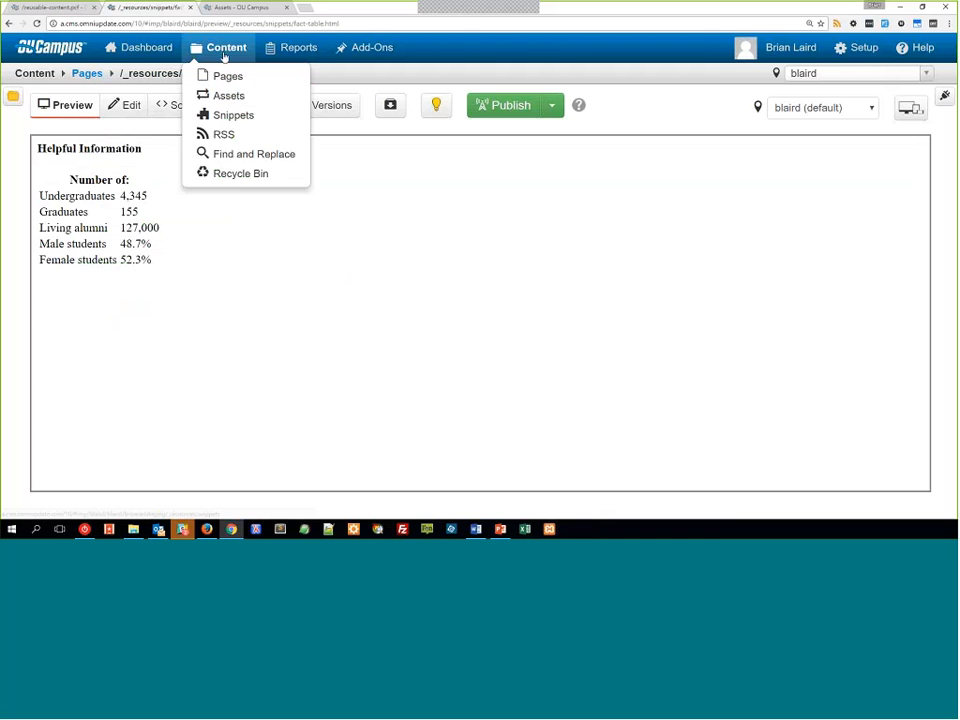
pyautogui.click(232, 120)
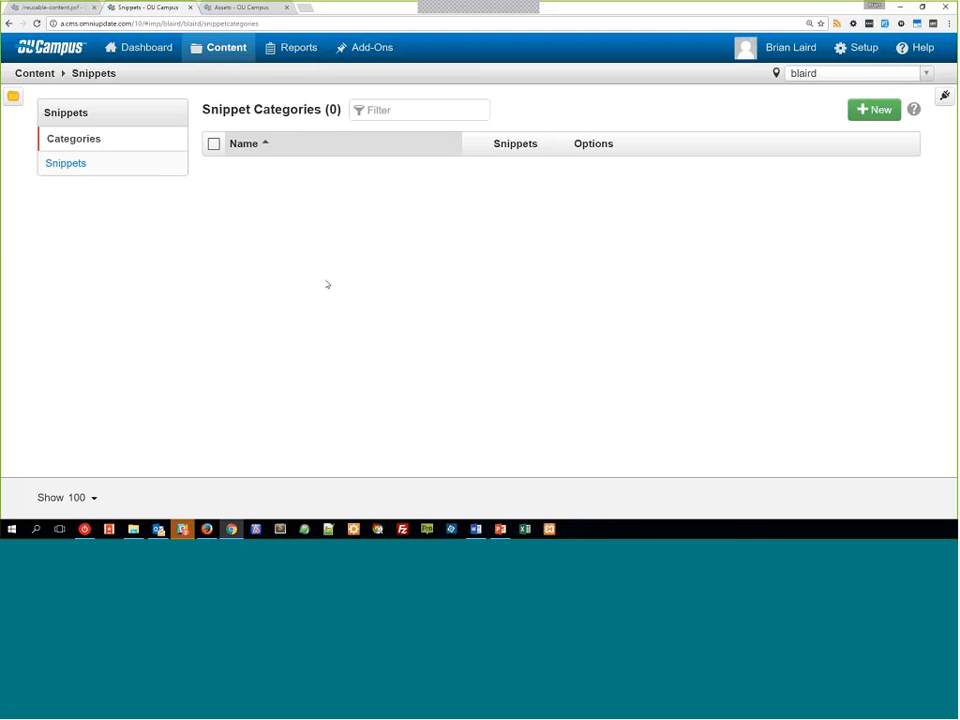
pyautogui.click(866, 113)
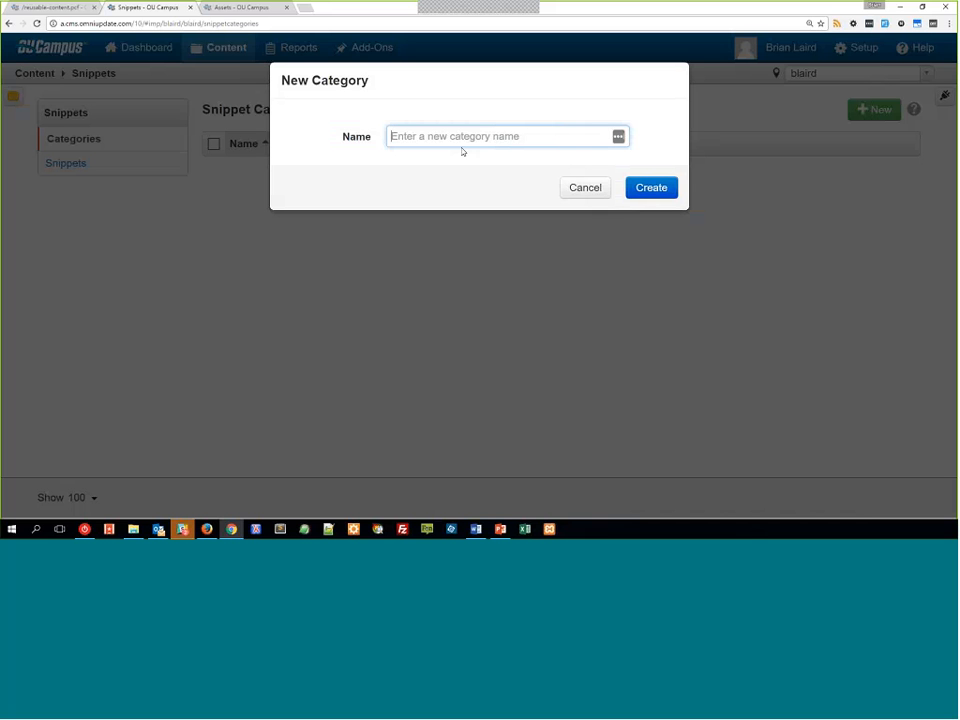
pyautogui.write('Training Tuesday')
pyautogui.press('Return')
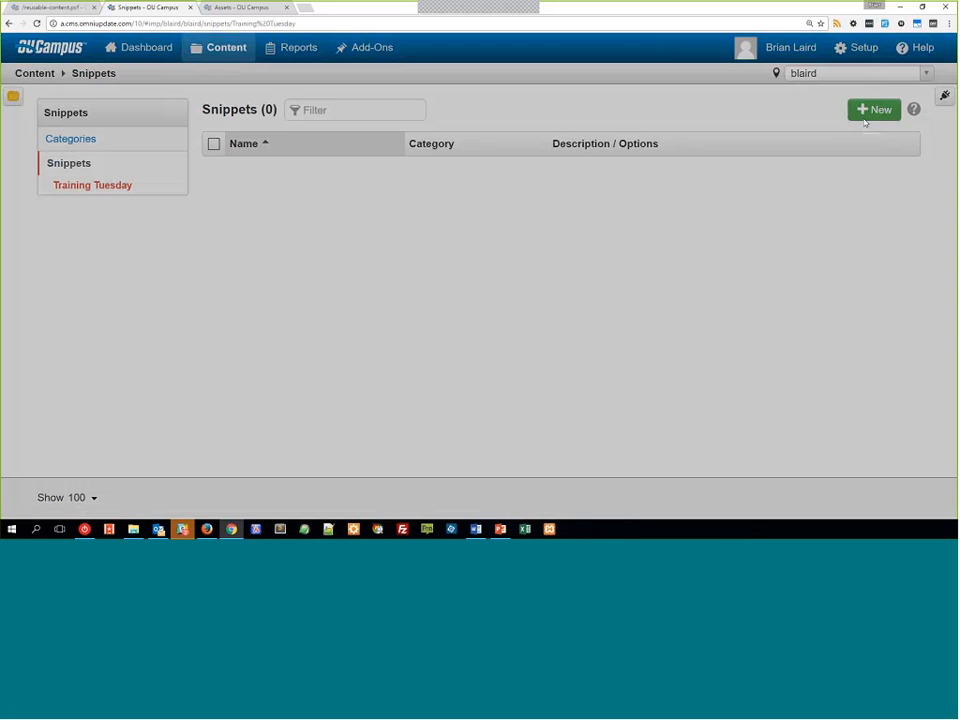
# Start a new snippet named "Helpful Infomation" in the Training Tuesday category.
pyautogui.click(868, 113)
pyautogui.click(510, 128)
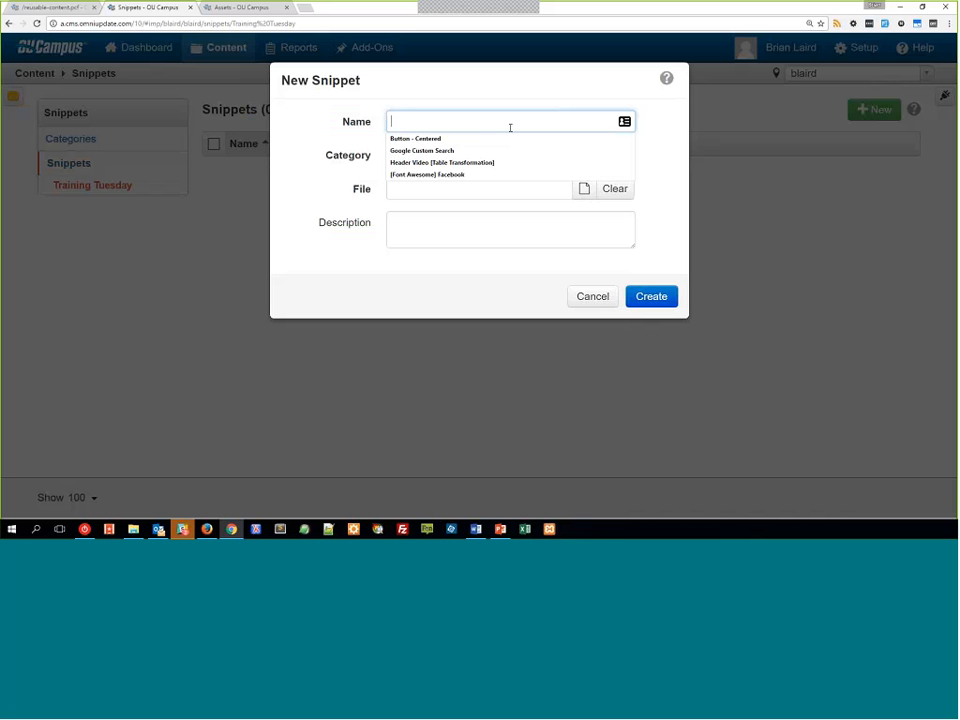
pyautogui.write('He')
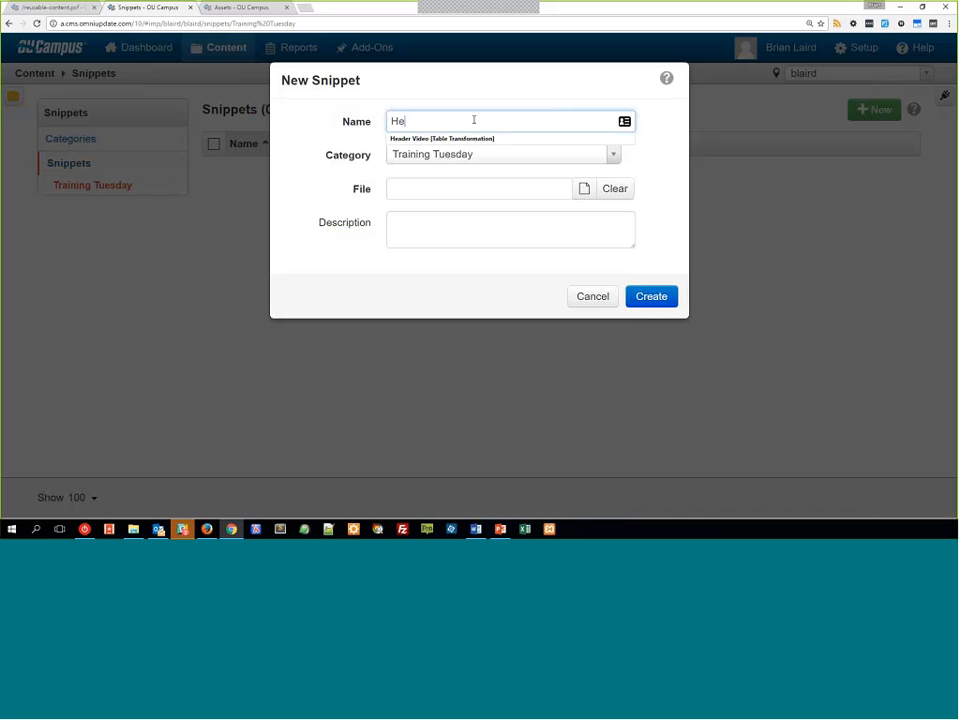
pyautogui.write('lpful')
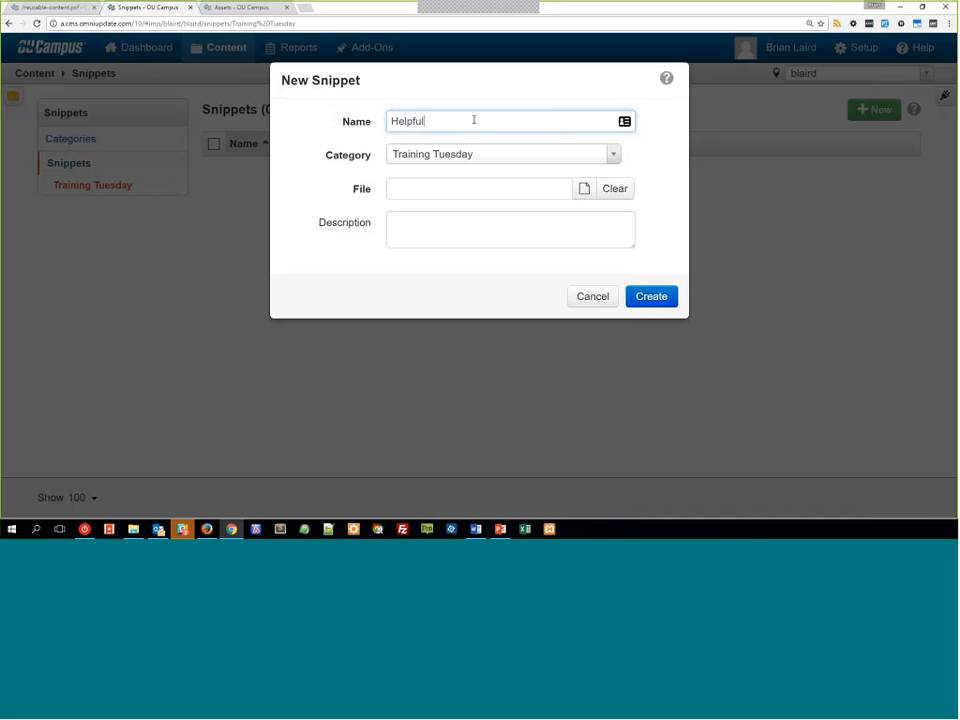
pyautogui.write(' Infomation')
pyautogui.click(486, 160)
pyautogui.click(652, 167)
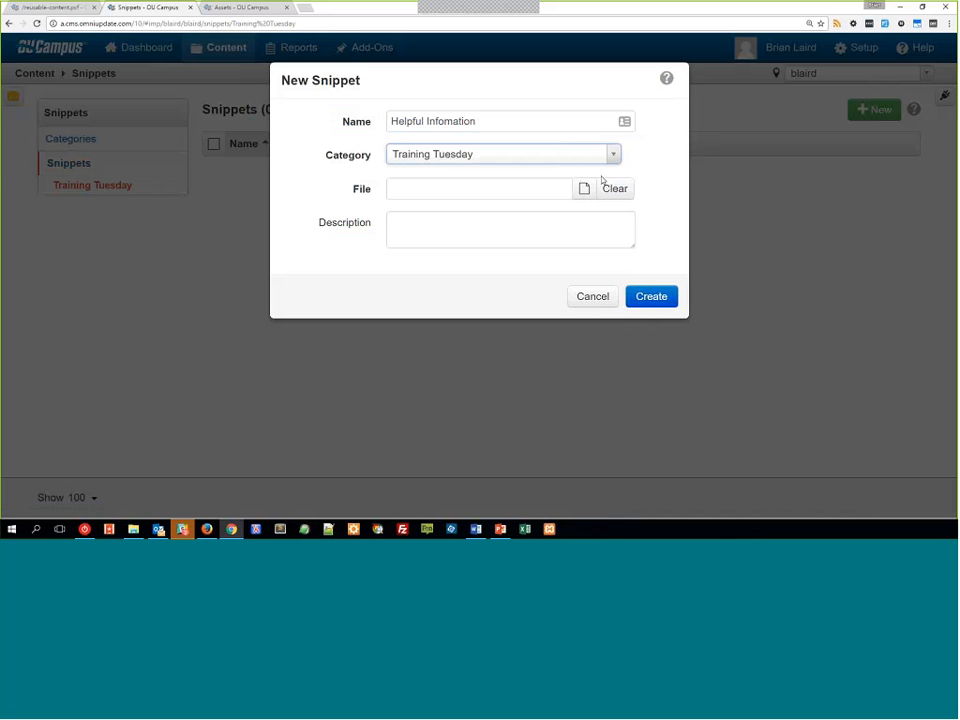
# Choose fact-table.html from _resources/snippets as the new snippet's file.
pyautogui.click(526, 193)
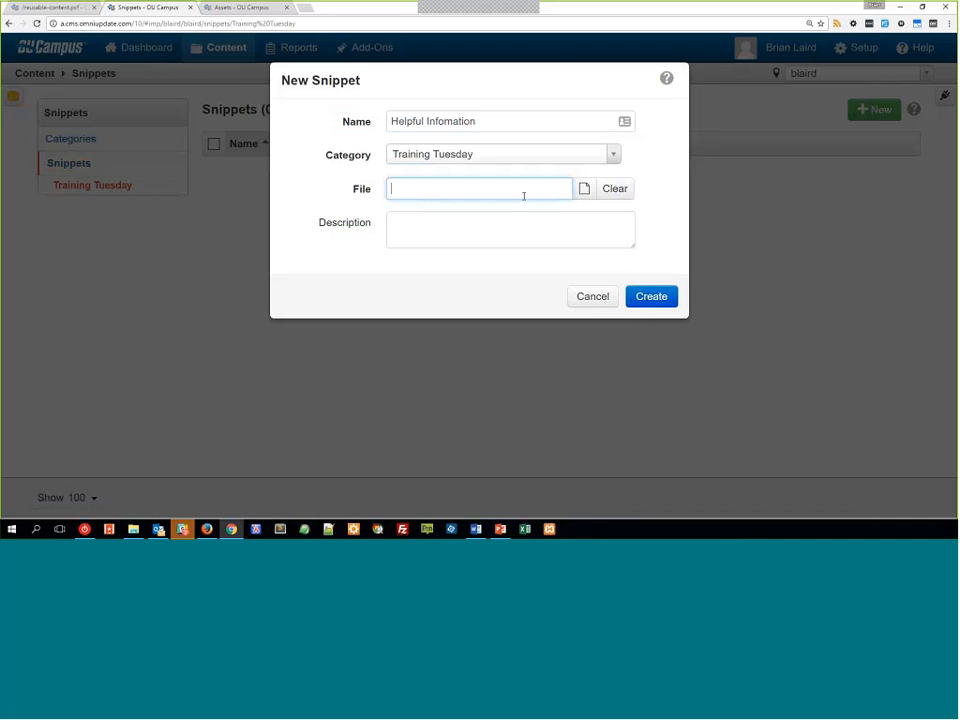
pyautogui.click(582, 190)
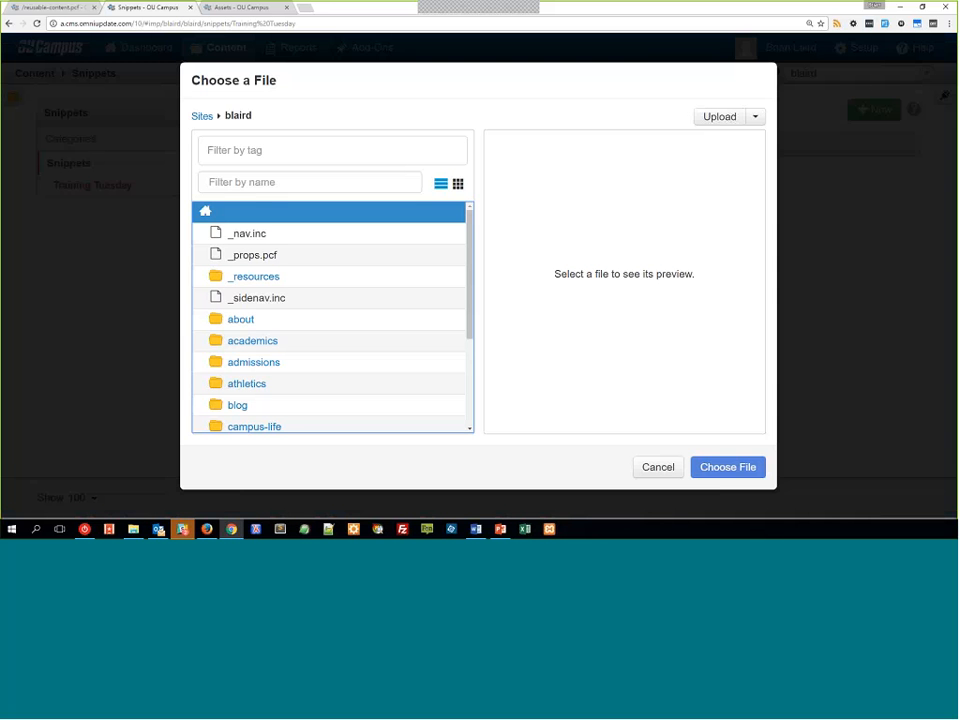
pyautogui.click(272, 278)
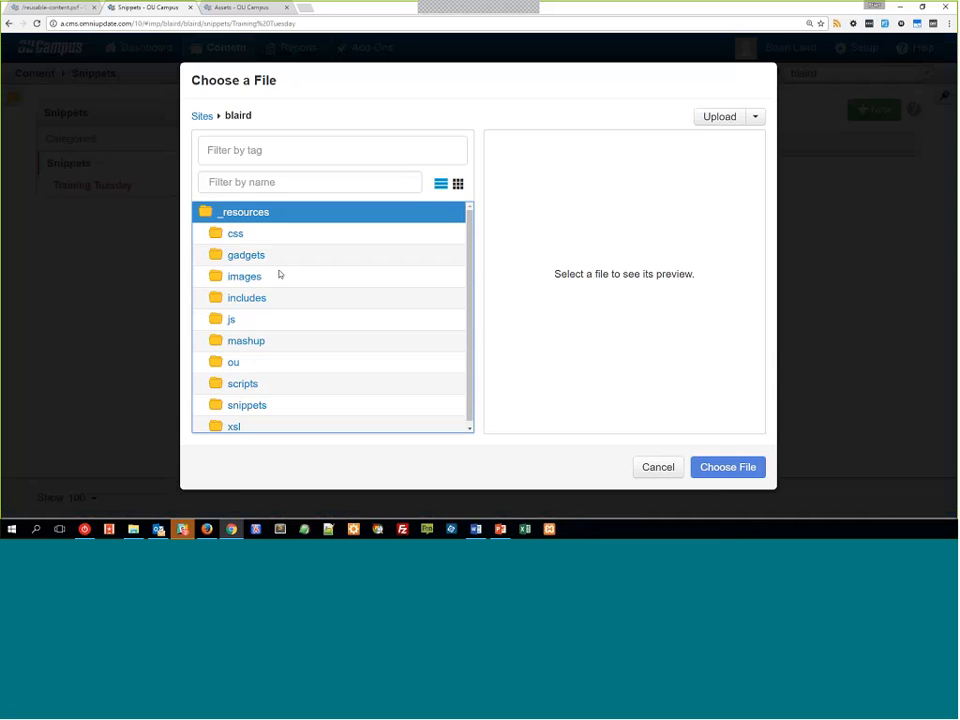
pyautogui.click(262, 401)
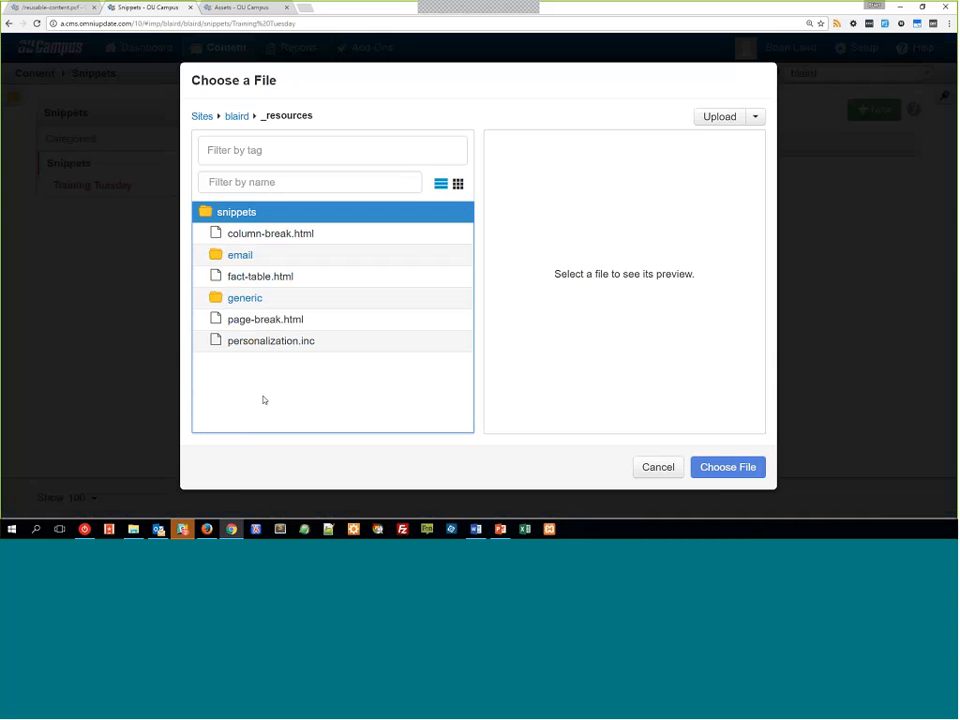
pyautogui.click(243, 279)
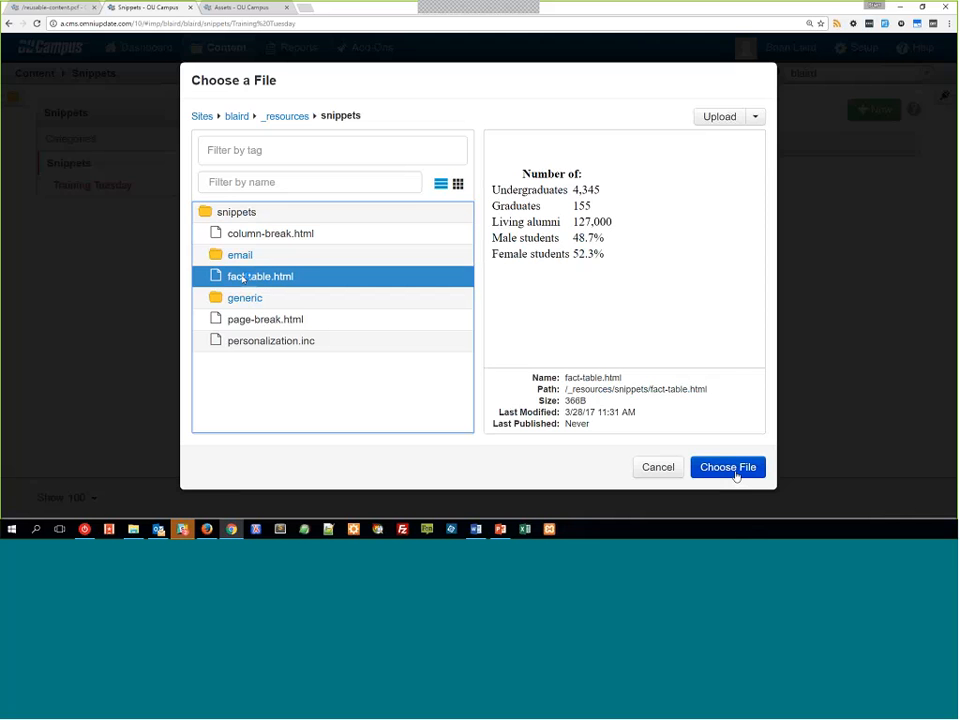
pyautogui.click(733, 468)
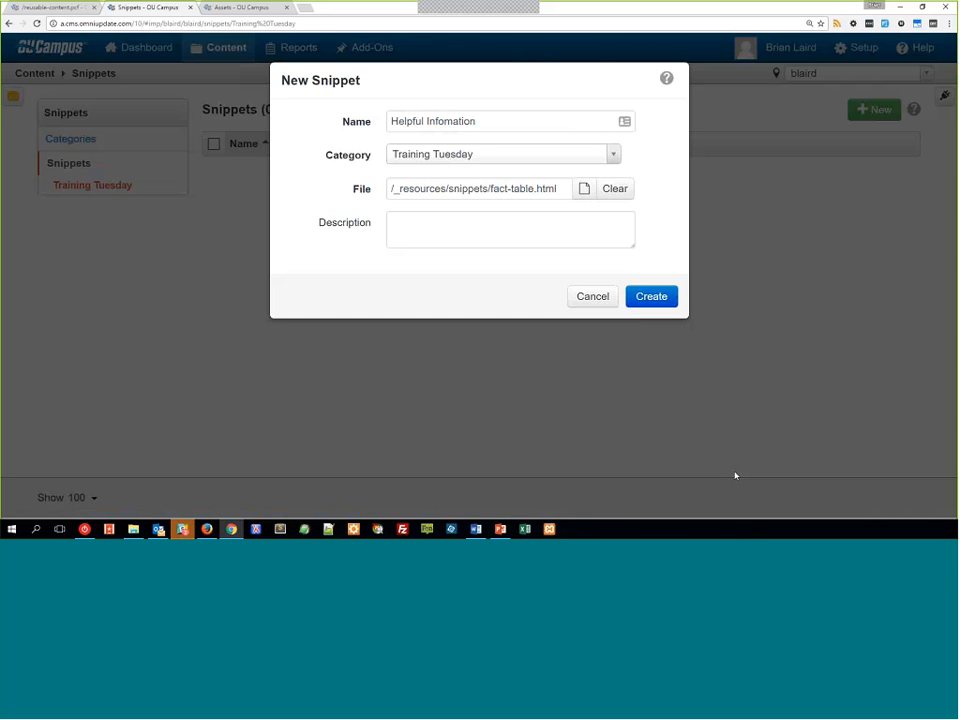
# Describe the new snippet as "This provides a heading and a table for helpful facts." and create it.
pyautogui.click(469, 223)
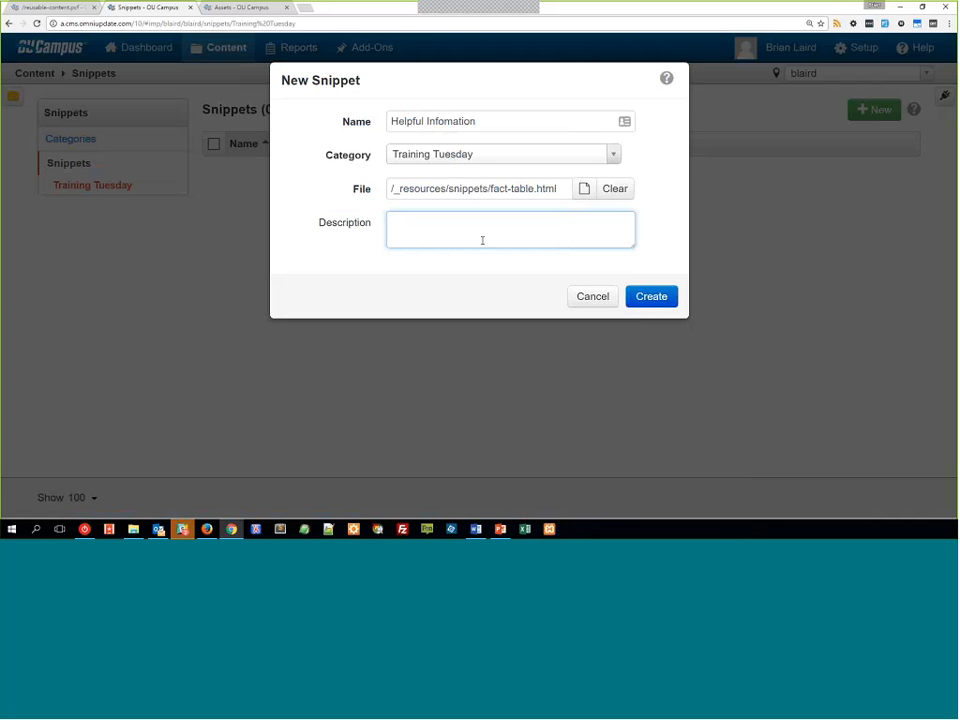
pyautogui.write('This provides a heading and a table for helpful facts.')
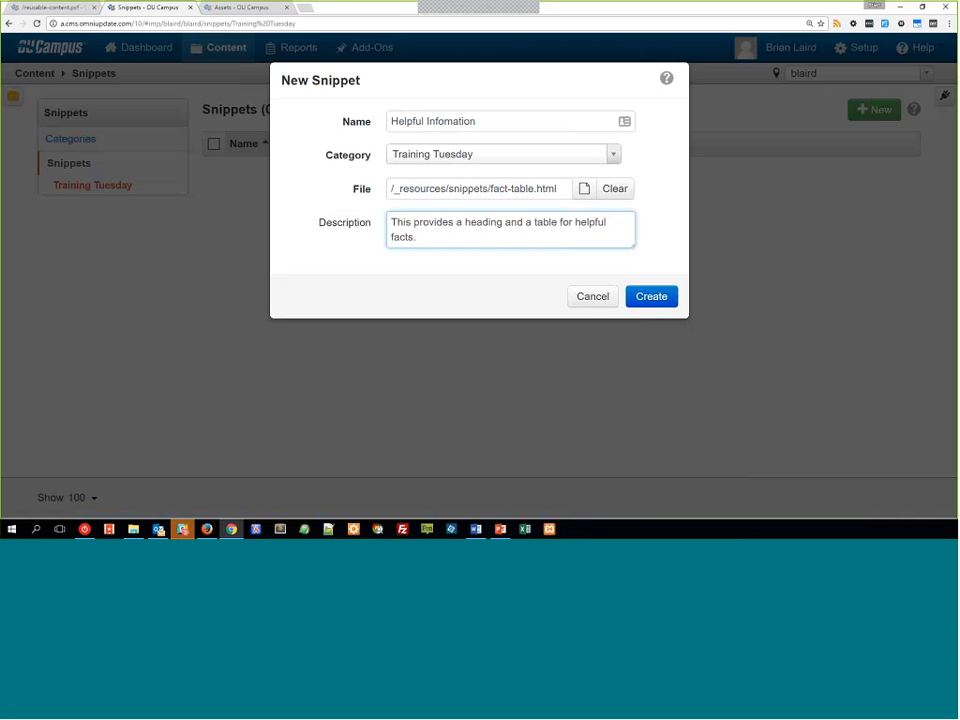
pyautogui.click(651, 296)
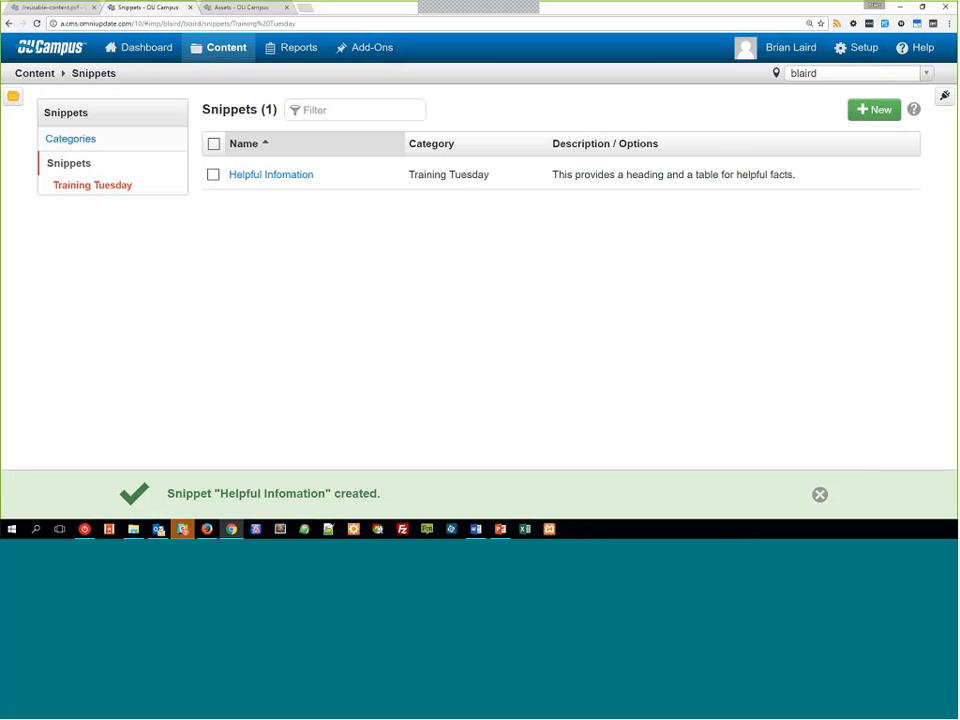
# Edit the Helpful Infomation snippet so its description ends with an exclamation mark instead of a period, and save it.
pyautogui.click(291, 176)
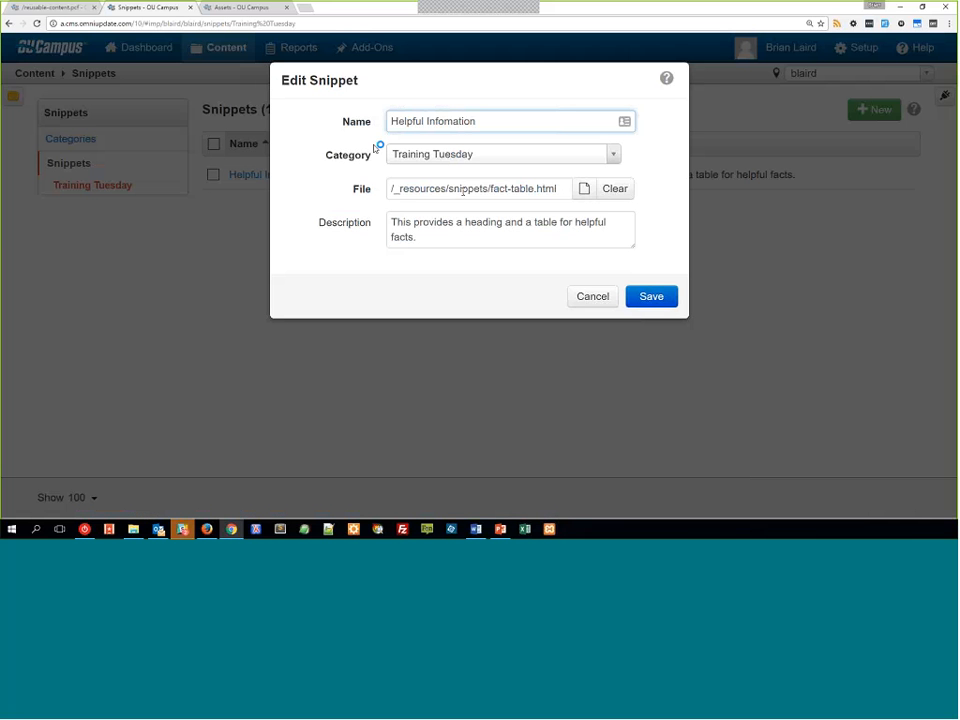
pyautogui.click(427, 238)
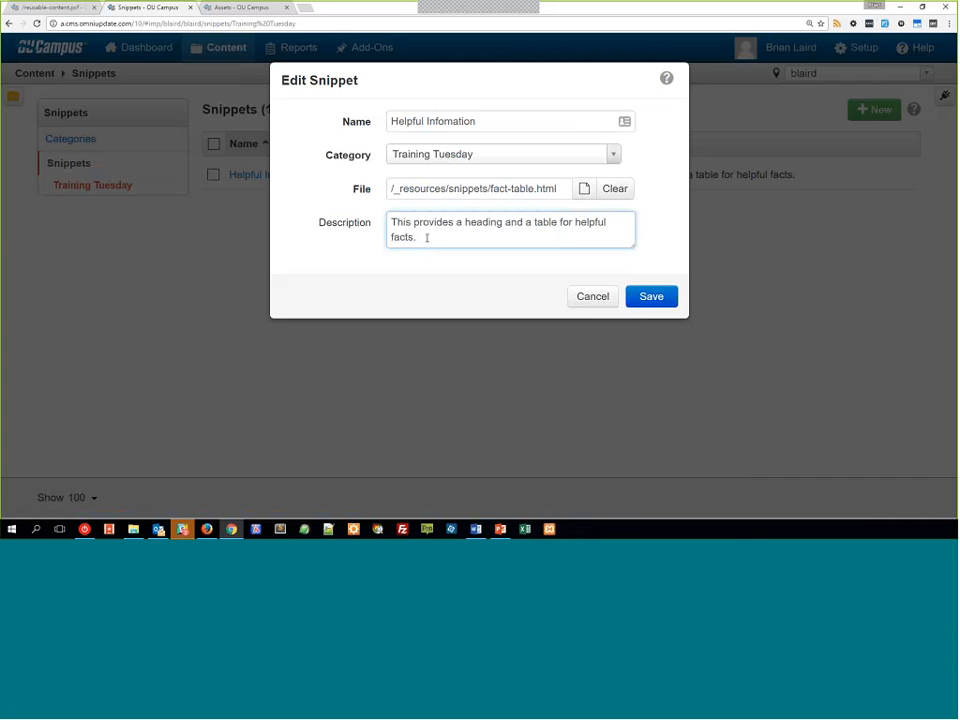
pyautogui.press('BackSpace')
pyautogui.write('!')
pyautogui.click(651, 296)
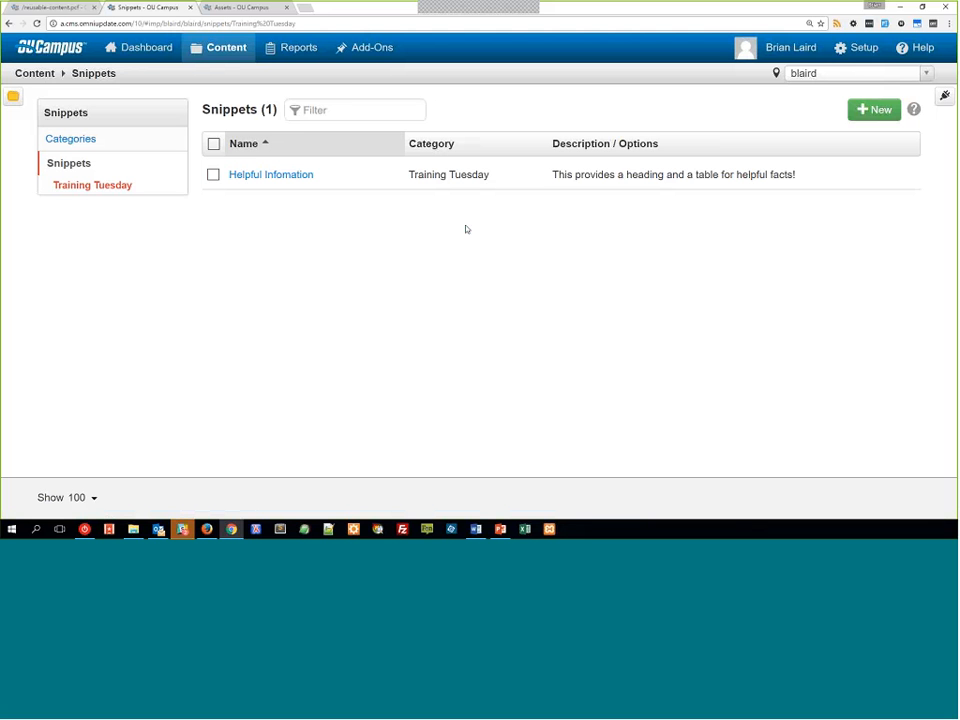
# Insert the Helpful Infomation snippet into the empty paragraph below the first paragraph of reusable-content.pcf.
pyautogui.click(70, 9)
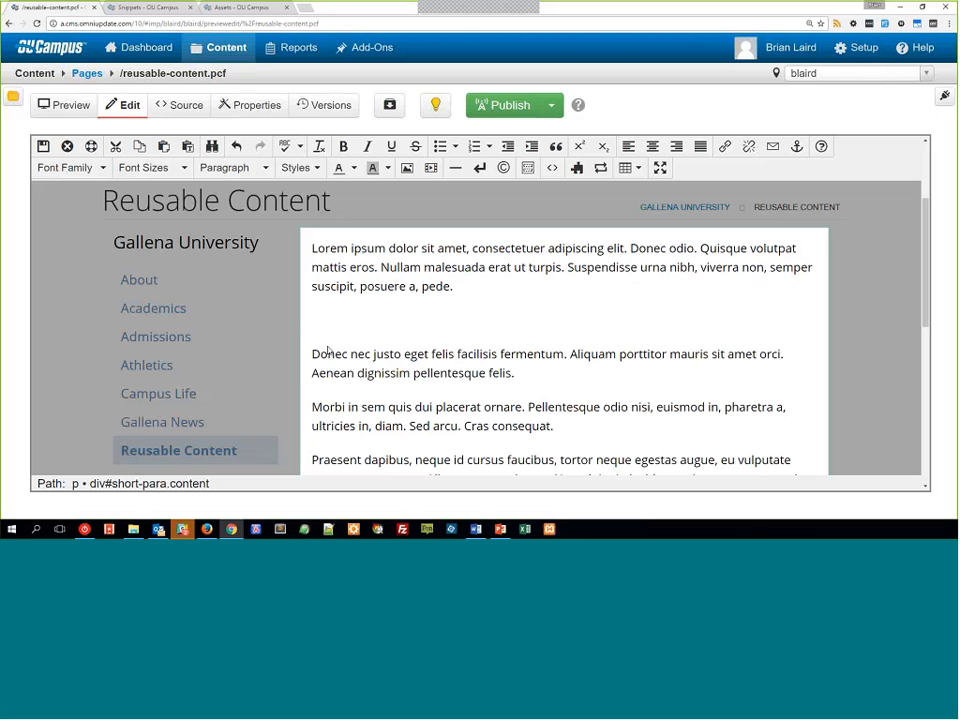
pyautogui.click(331, 327)
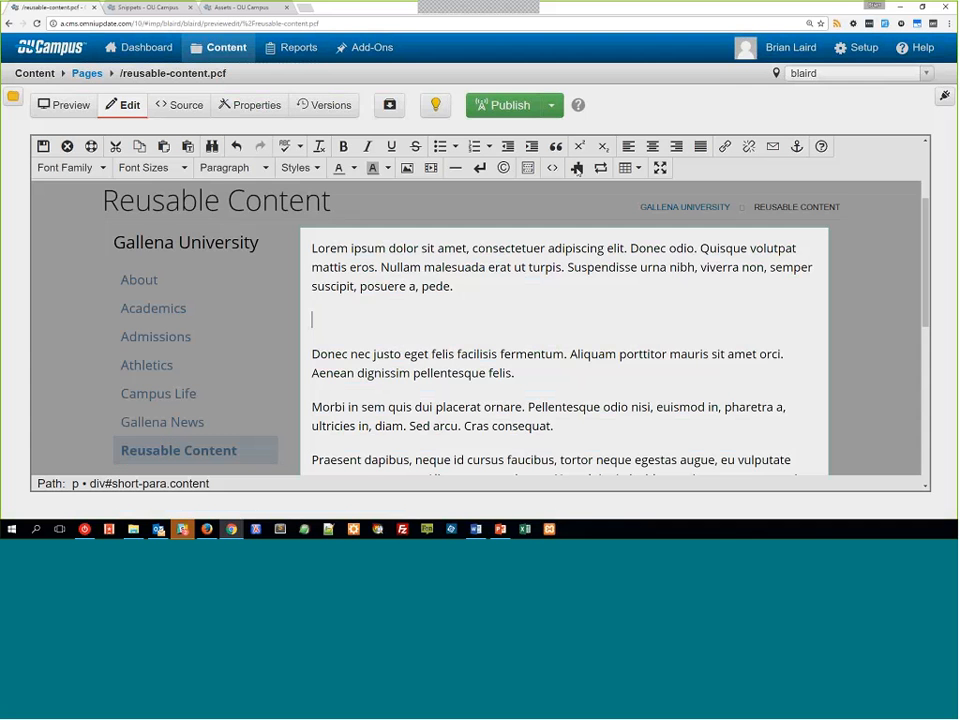
pyautogui.click(577, 170)
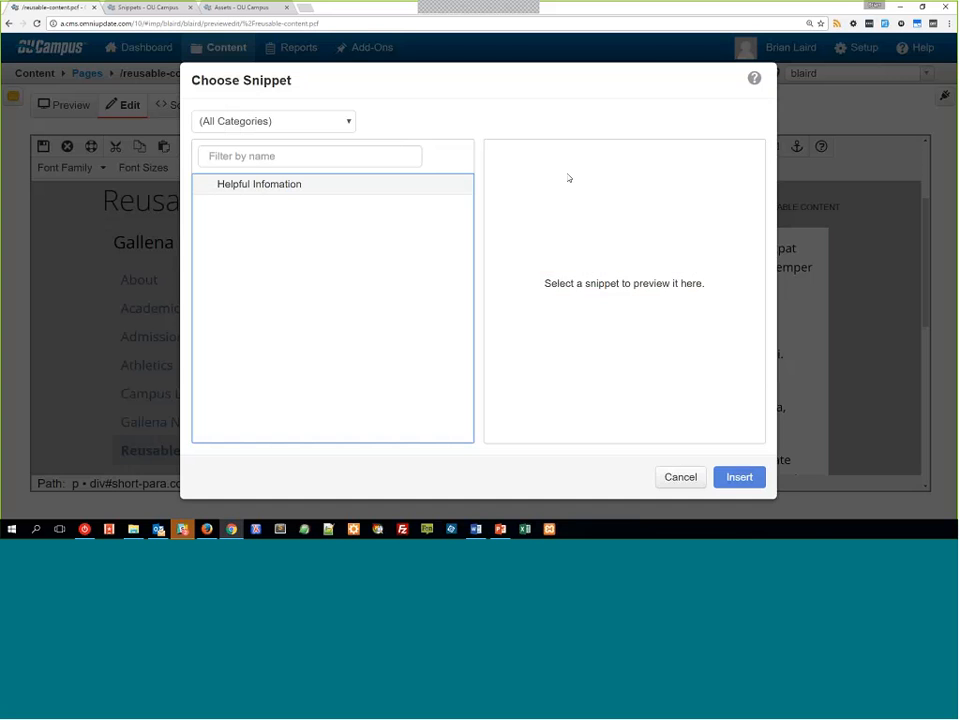
pyautogui.click(237, 187)
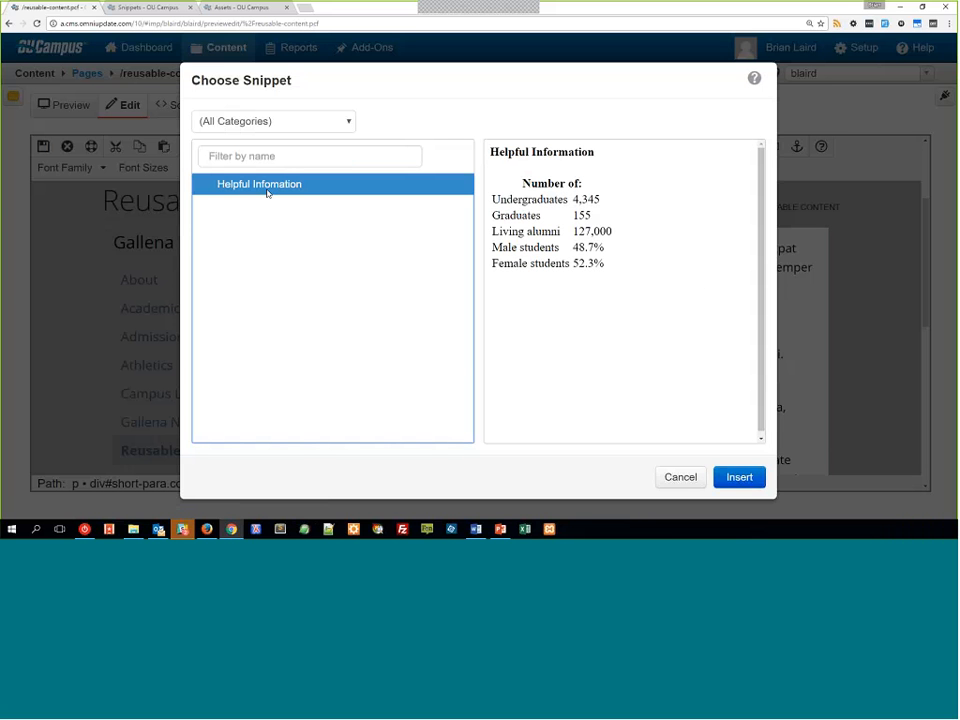
pyautogui.click(318, 122)
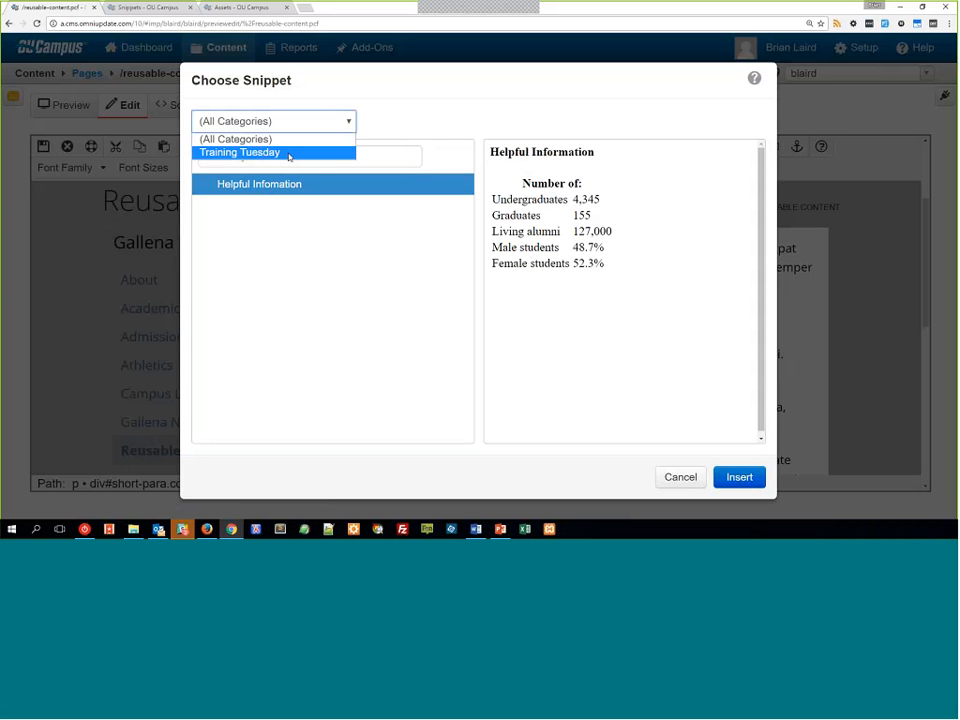
pyautogui.click(289, 153)
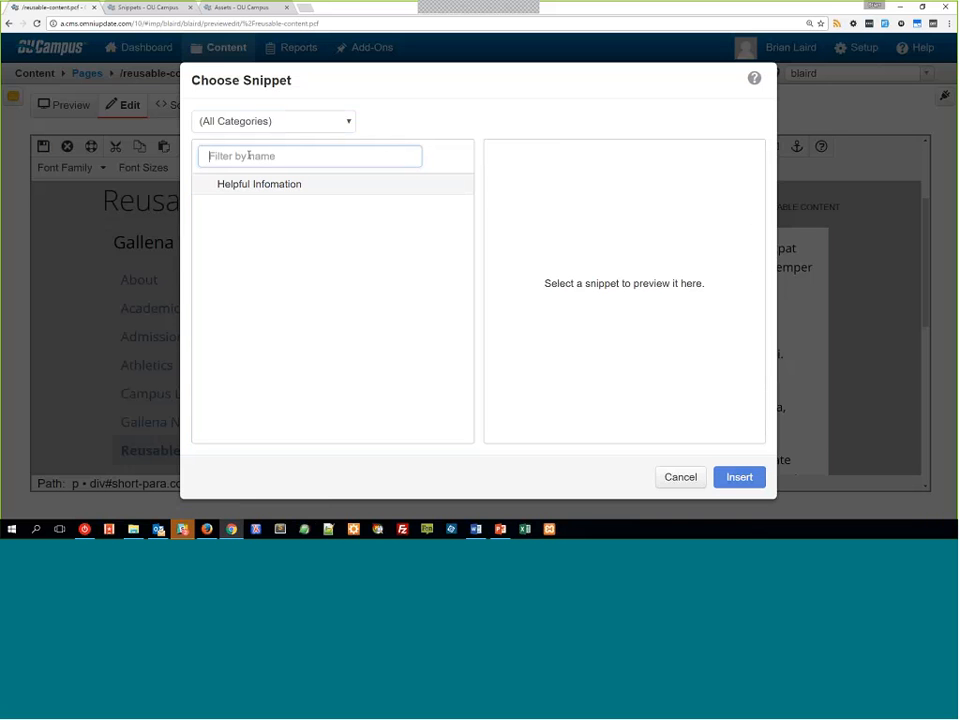
pyautogui.click(291, 215)
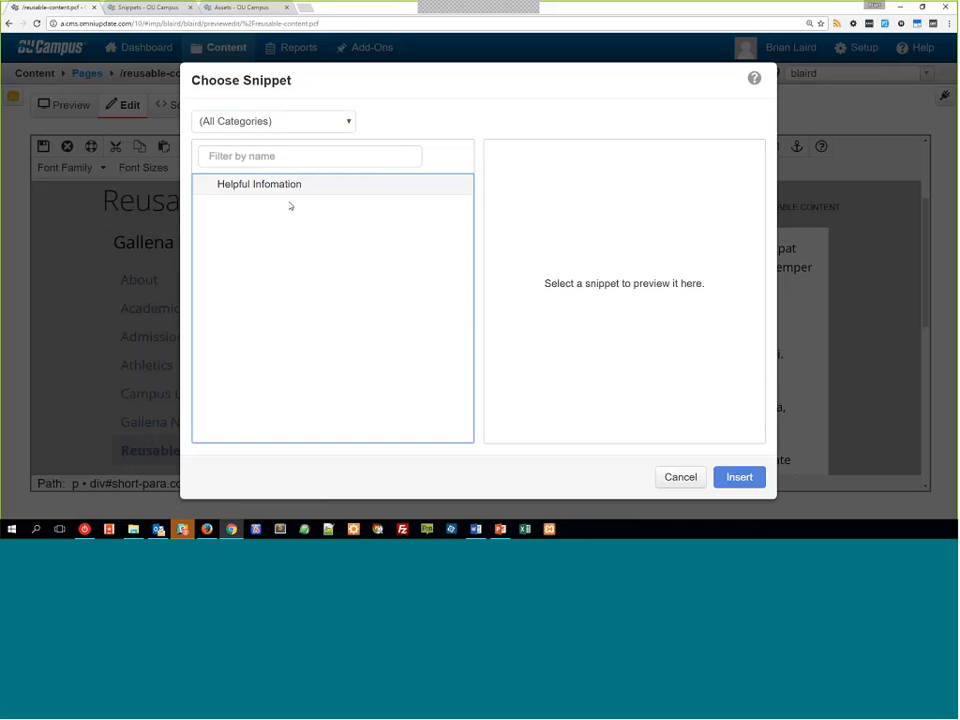
pyautogui.click(289, 186)
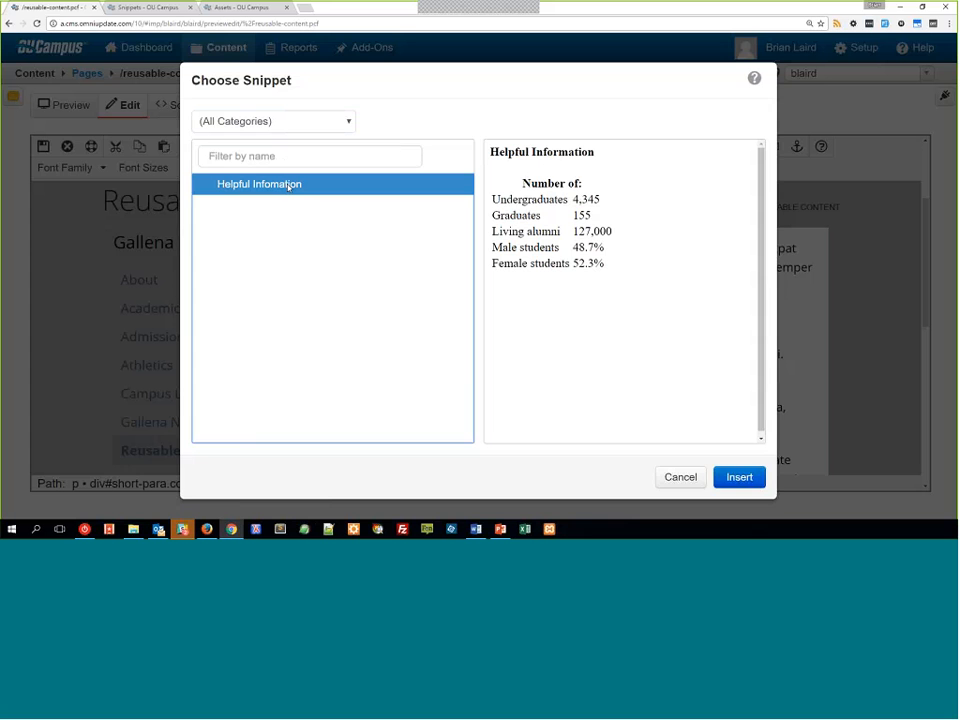
pyautogui.click(739, 477)
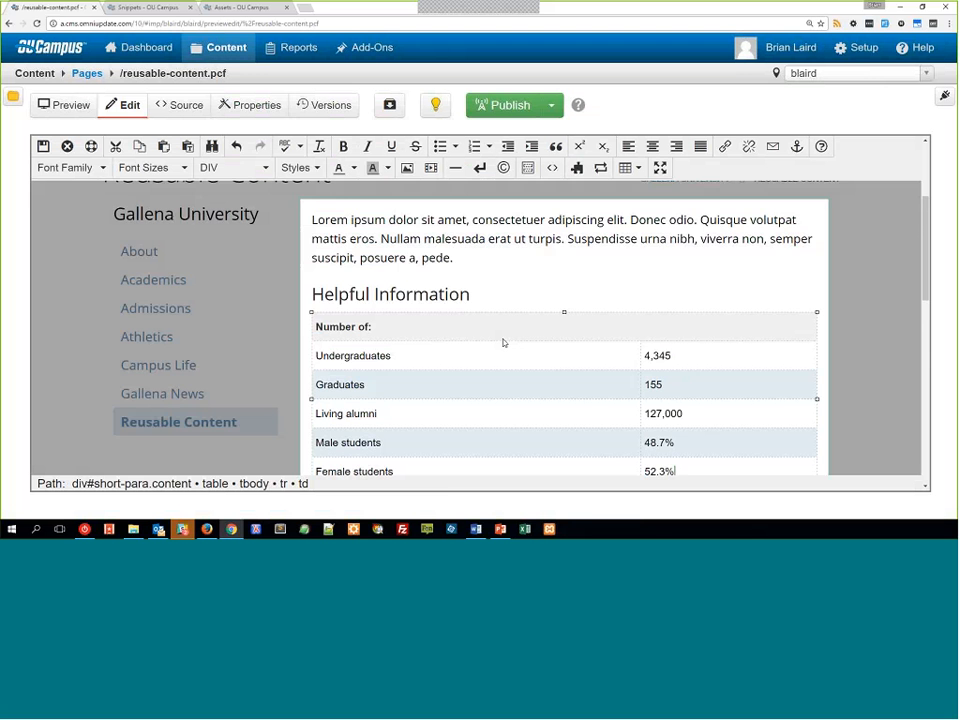
# In the inserted table, set the Graduates value to 200 and the Undergraduates value to 123.
pyautogui.scroll(-2, 505, 343)
pyautogui.scroll(1, 505, 343)
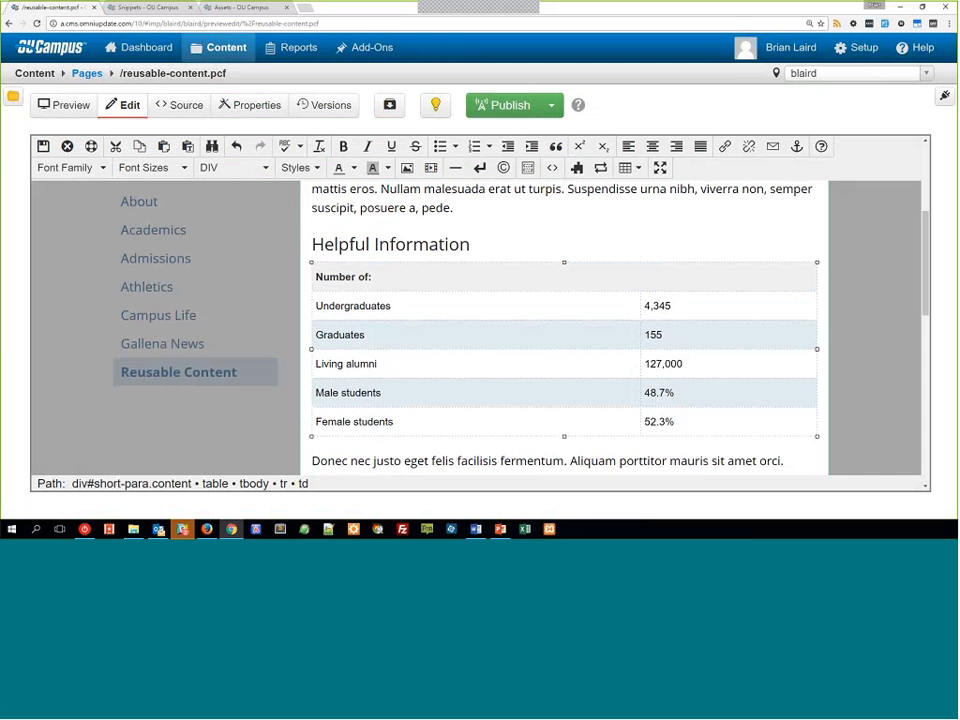
pyautogui.doubleClick(694, 331)
pyautogui.write('200')
pyautogui.doubleClick(646, 317)
pyautogui.write('123')
# Change the table's Undergraduates label to "Undergraduate Students" and save the page.
pyautogui.doubleClick(347, 312)
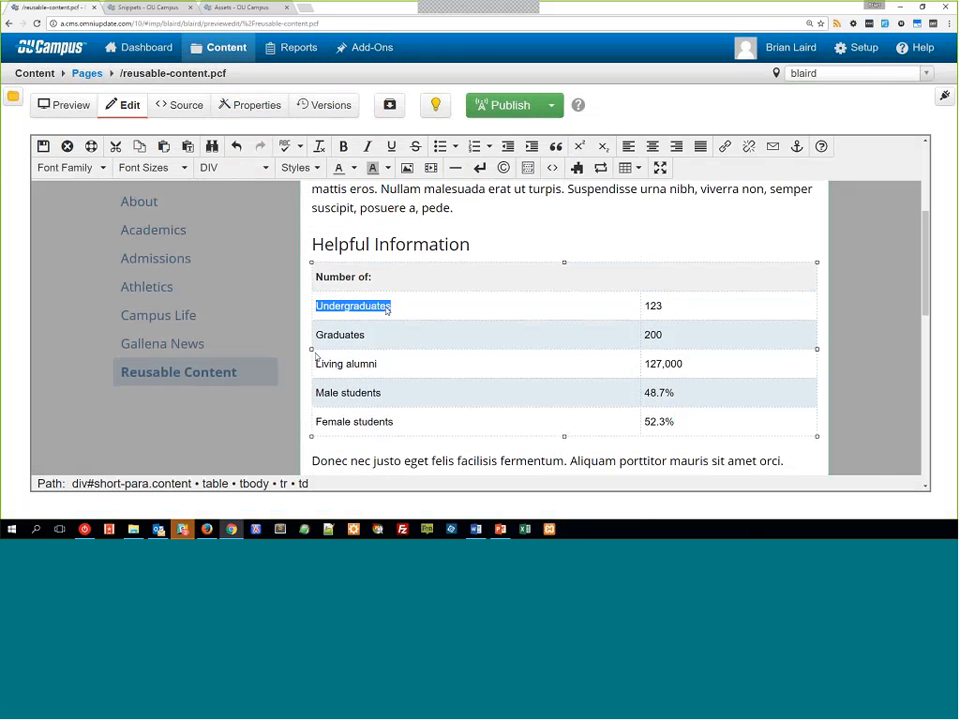
pyautogui.click(388, 310)
pyautogui.press('BackSpace')
pyautogui.write('Stu')
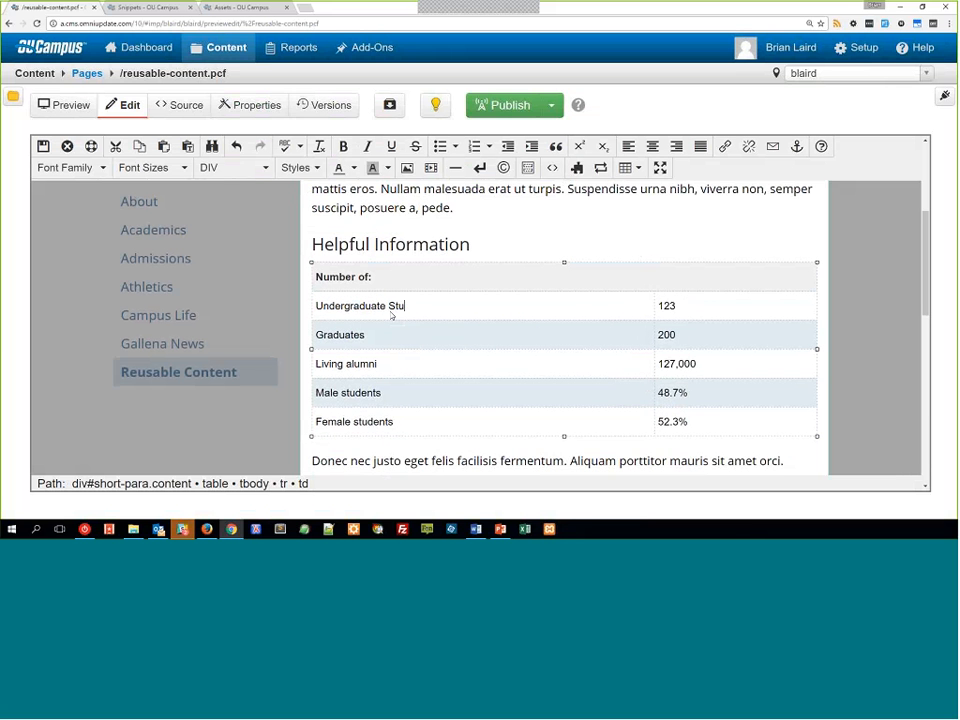
pyautogui.write('dents')
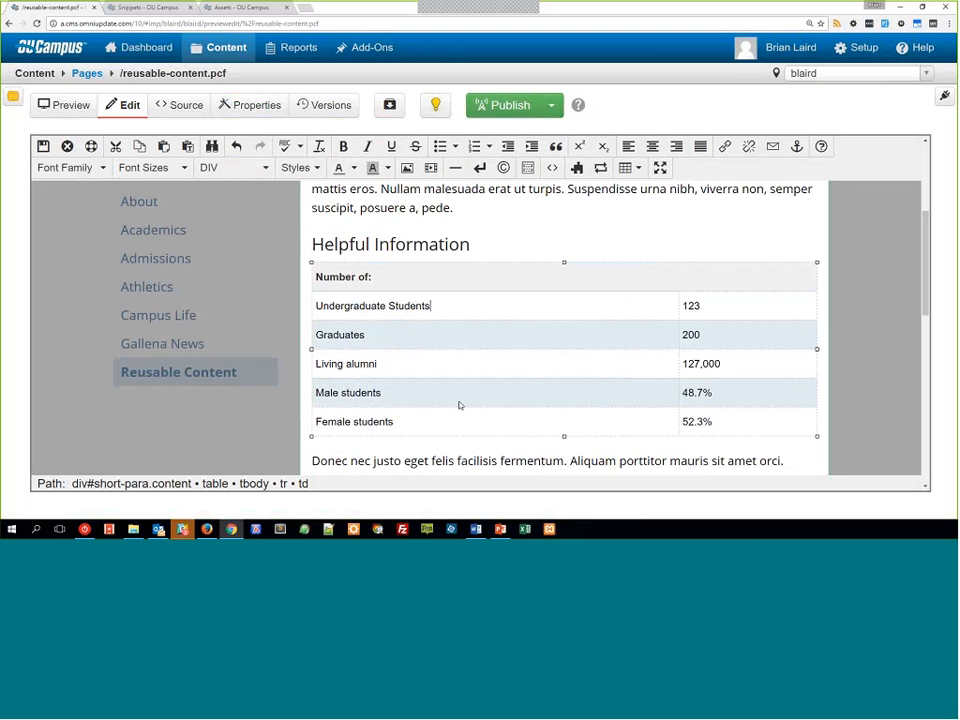
pyautogui.click(43, 146)
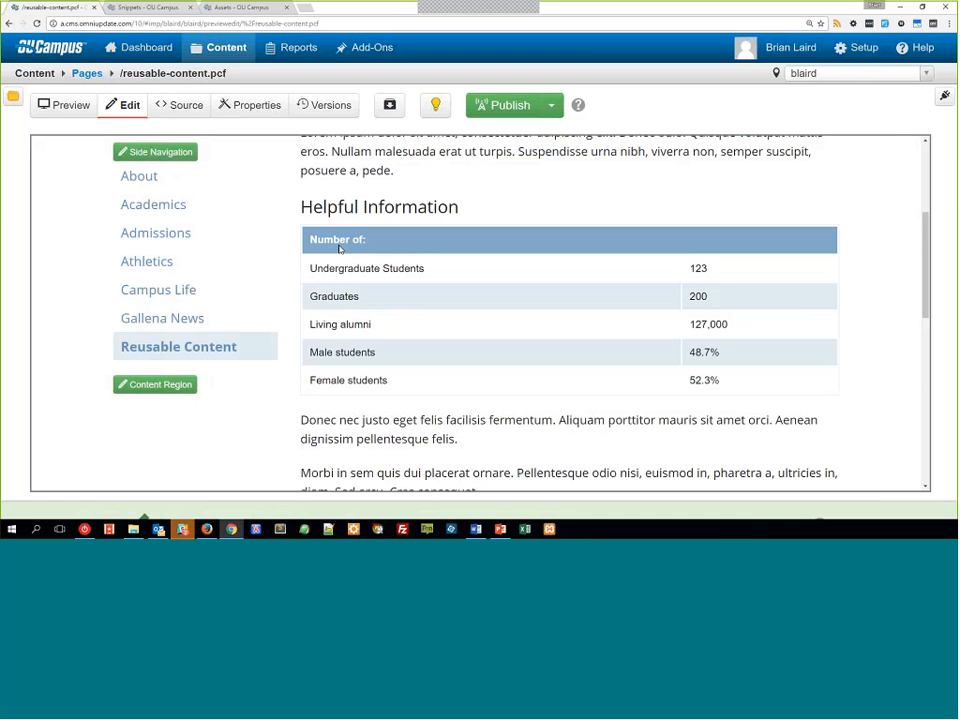
# Open the source code of reusable-content.pcf and auto-indent all of its lines.
pyautogui.scroll(-2, 368, 300)
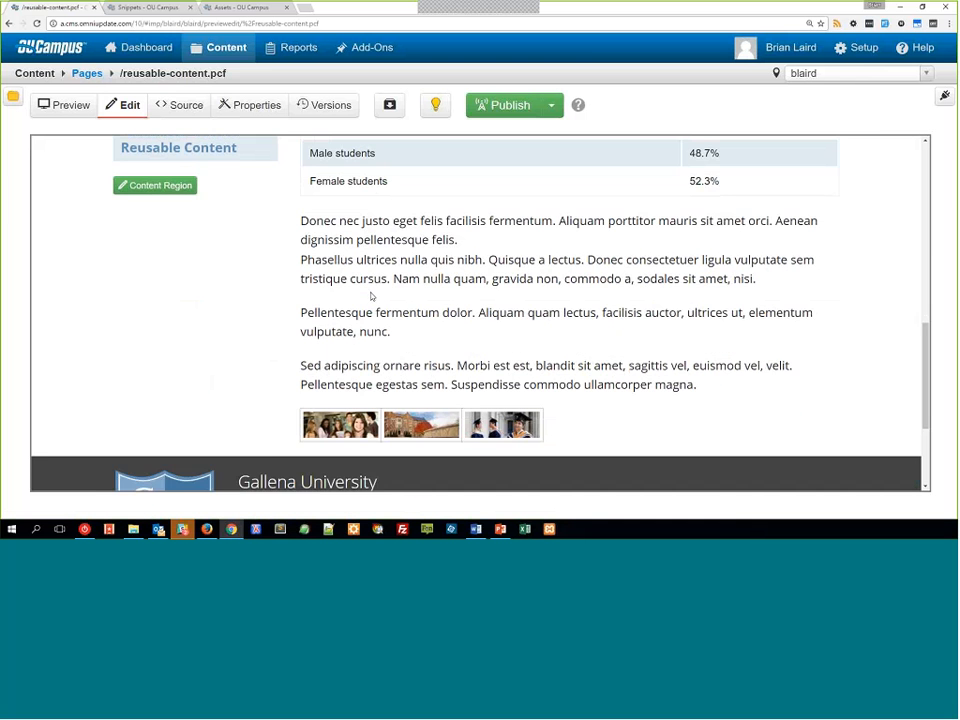
pyautogui.scroll(-1, 371, 297)
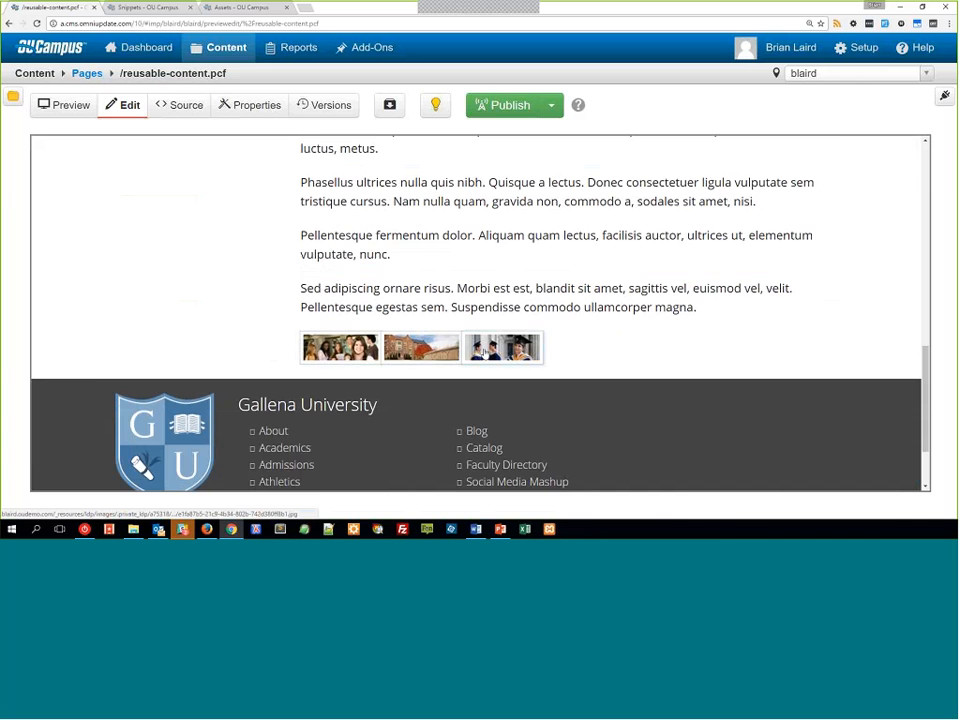
pyautogui.scroll(5, 488, 352)
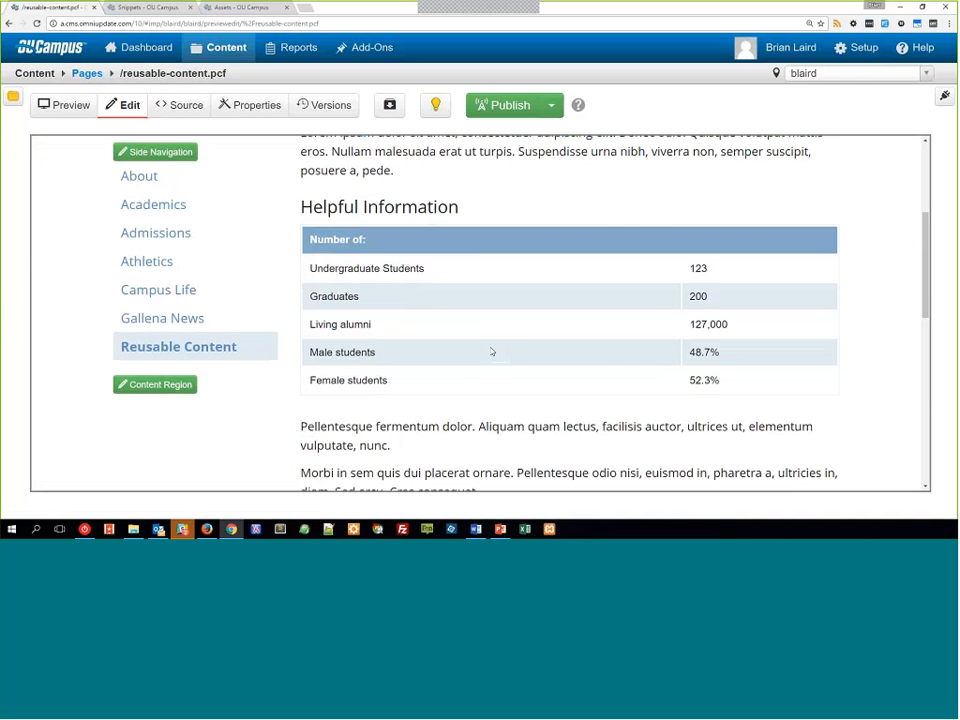
pyautogui.click(173, 112)
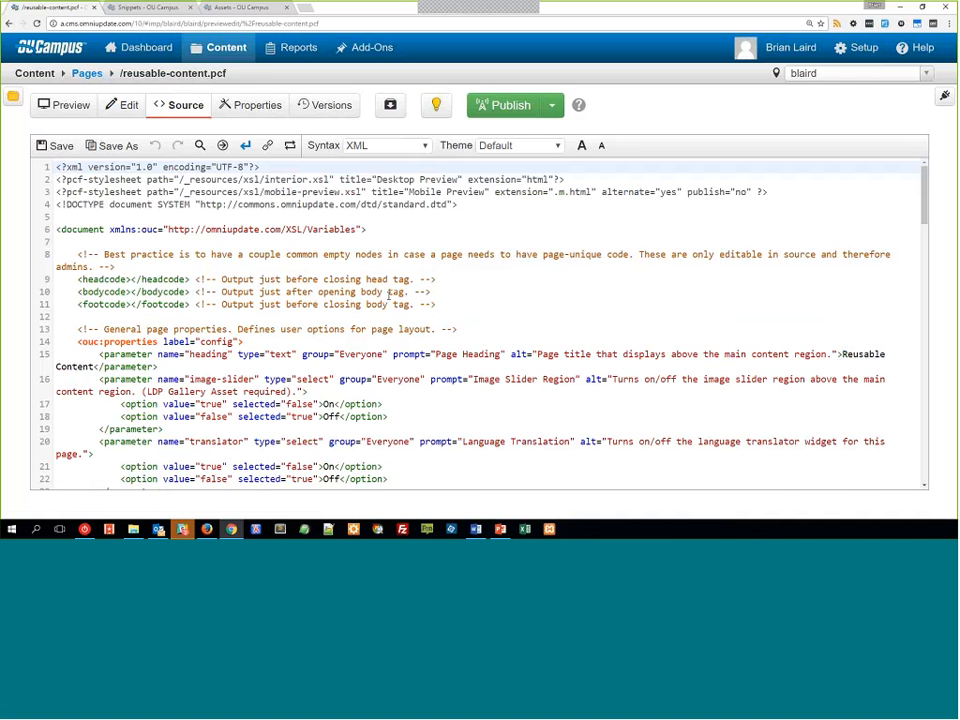
pyautogui.scroll(-15, 389, 295)
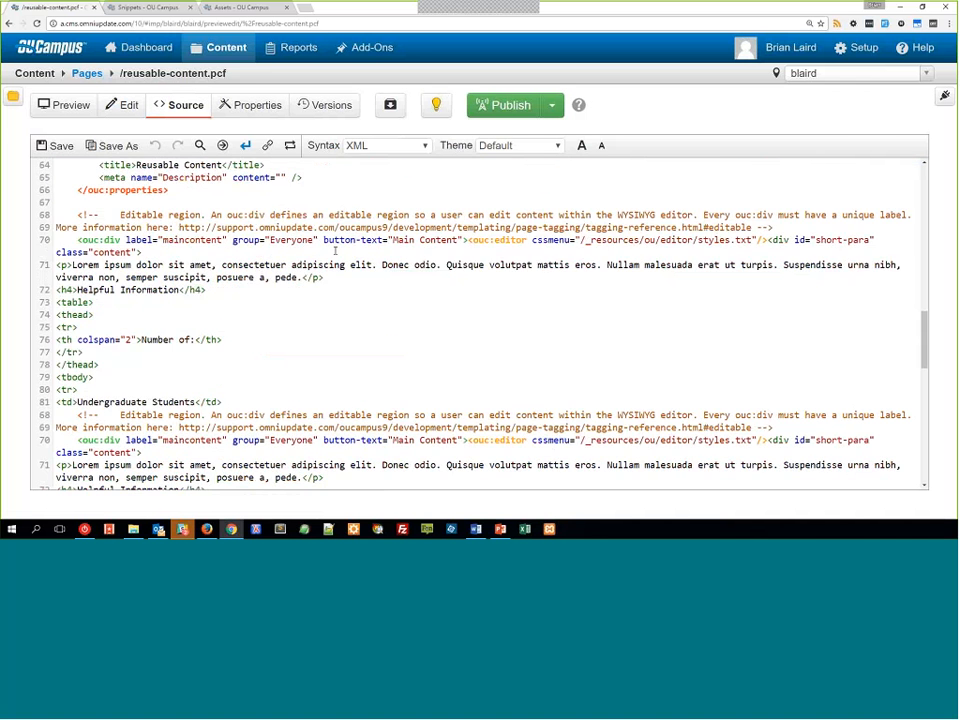
pyautogui.scroll(-2, 335, 250)
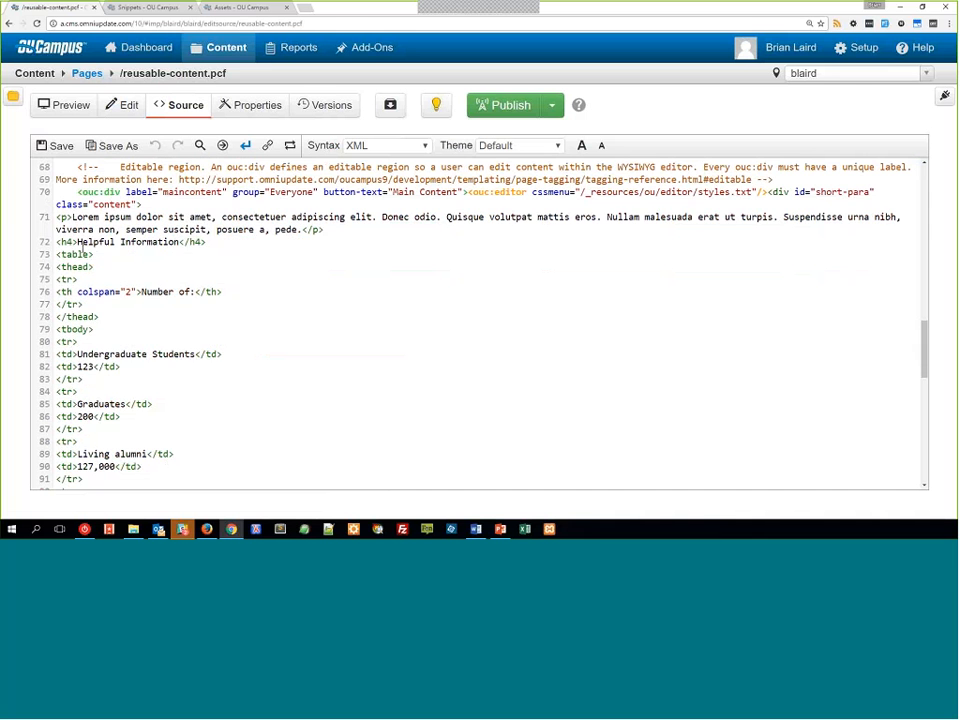
pyautogui.hotkey('ctrl', 'a')
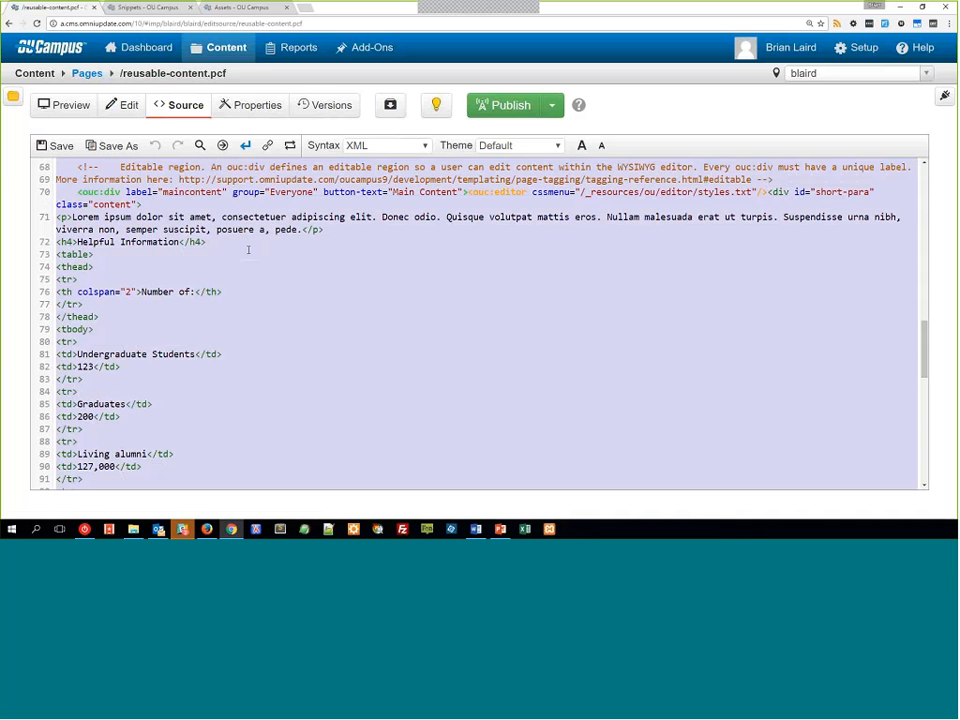
pyautogui.hotkey('shift', 'Tab')
pyautogui.click(201, 218)
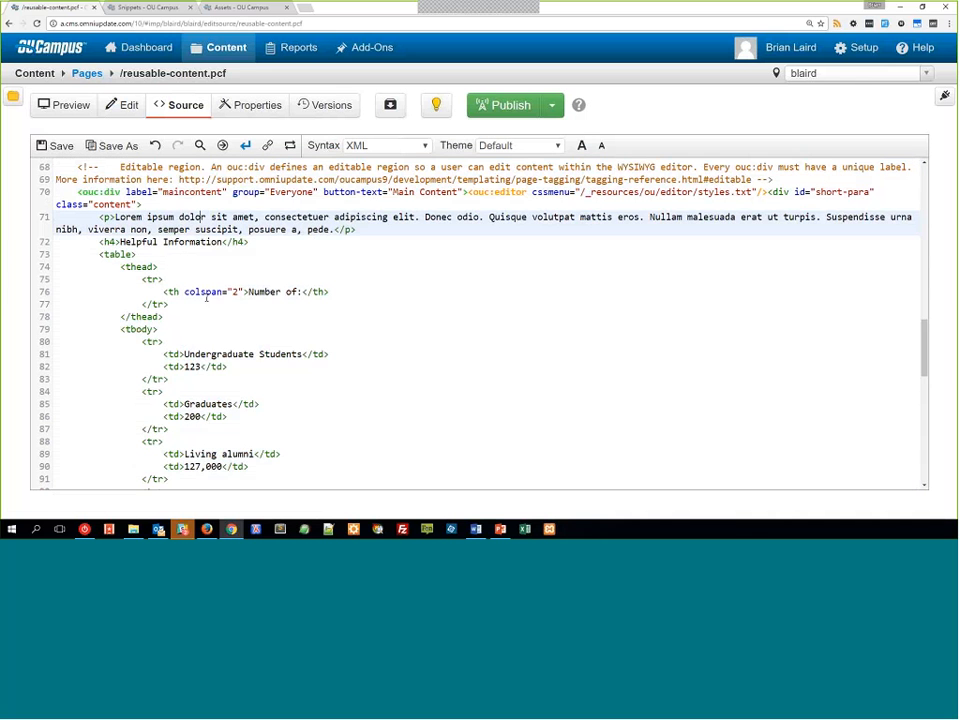
# Compare the inserted snippet's heading and table markup with the {{a:75318}} asset tag at the end of the main content.
pyautogui.moveTo(57, 242); pyautogui.dragTo(152, 282)
pyautogui.scroll(-2, 152, 284)
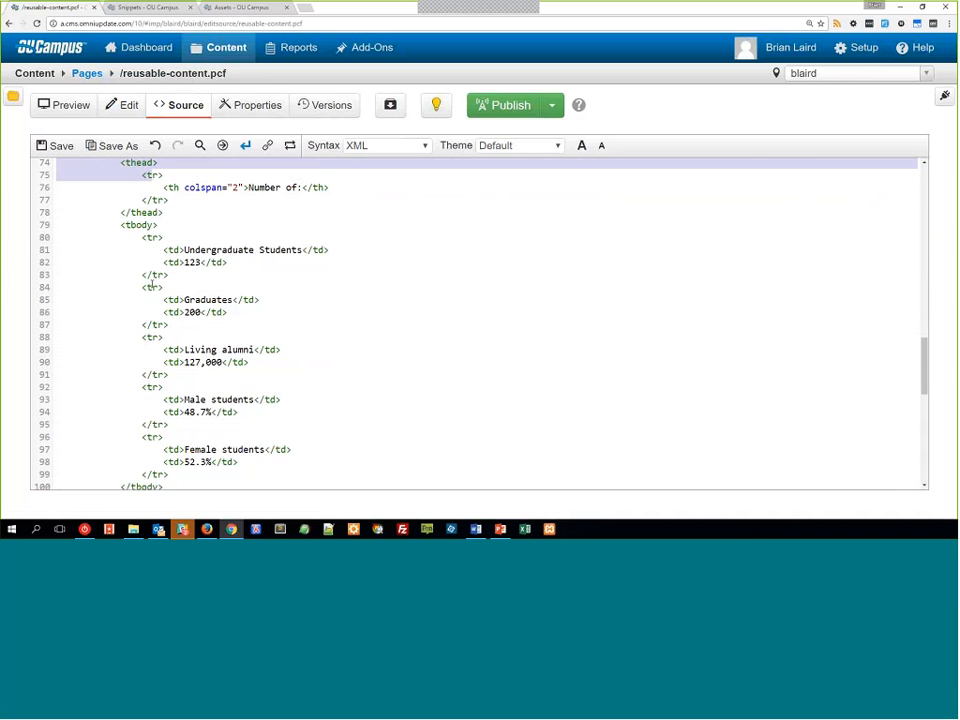
pyautogui.scroll(-7, 152, 284)
pyautogui.keyDown('shift'); pyautogui.click(150, 354); pyautogui.keyUp('shift')
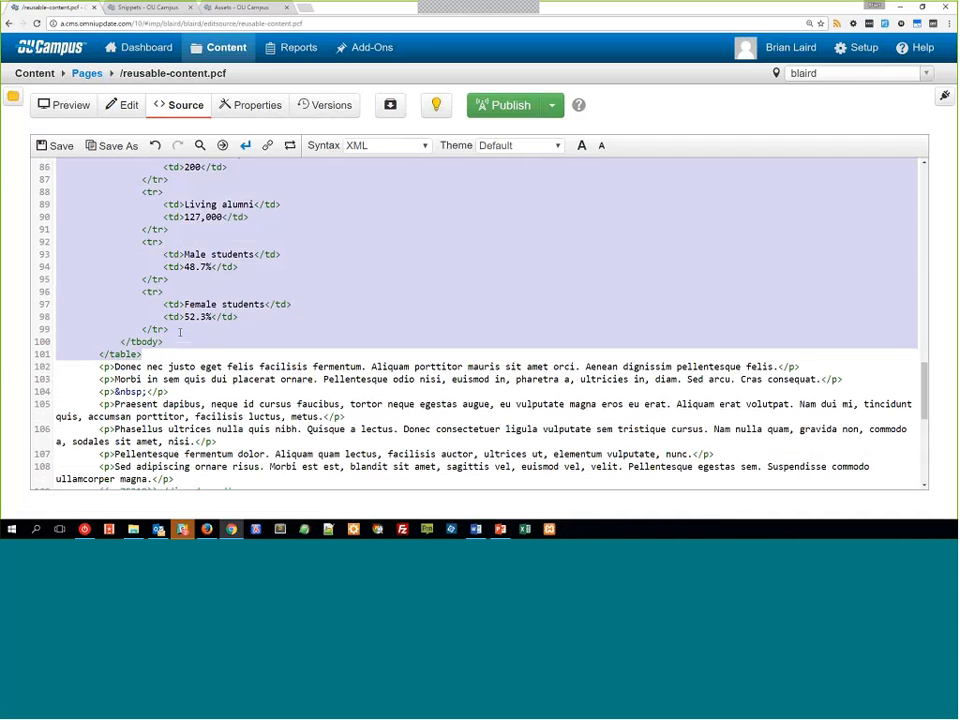
pyautogui.scroll(8, 180, 332)
pyautogui.scroll(1, 117, 242)
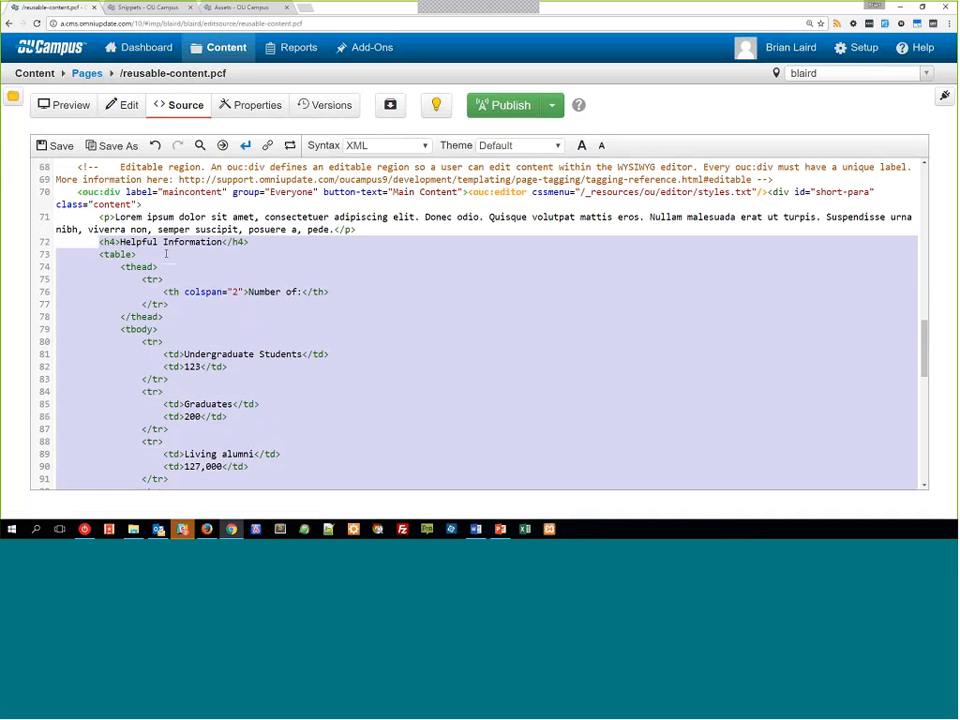
pyautogui.scroll(-8, 242, 321)
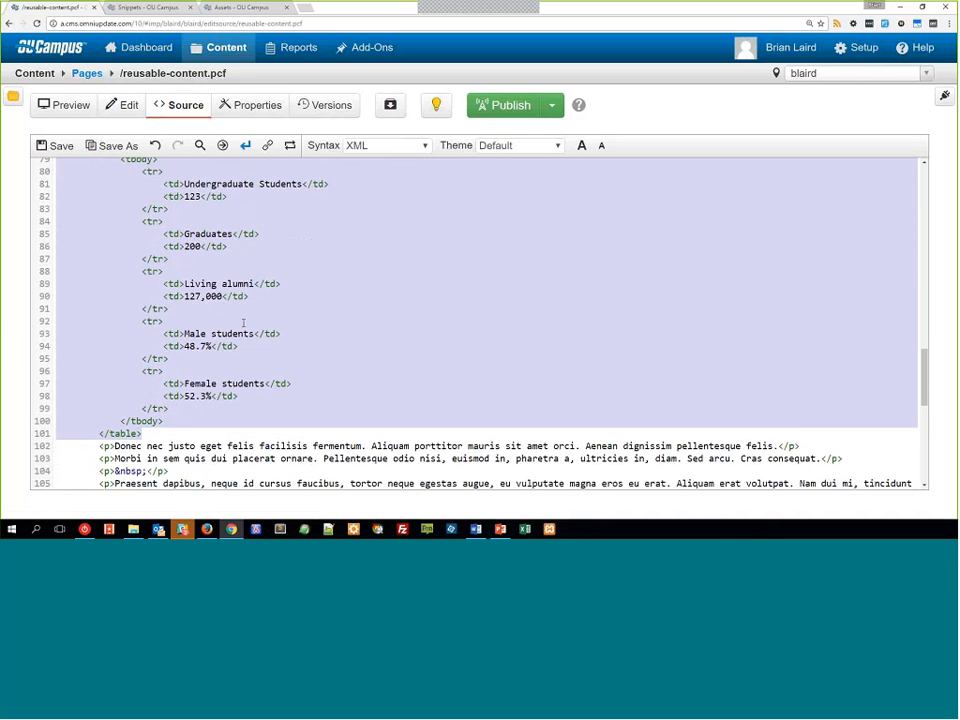
pyautogui.scroll(1, 98, 341)
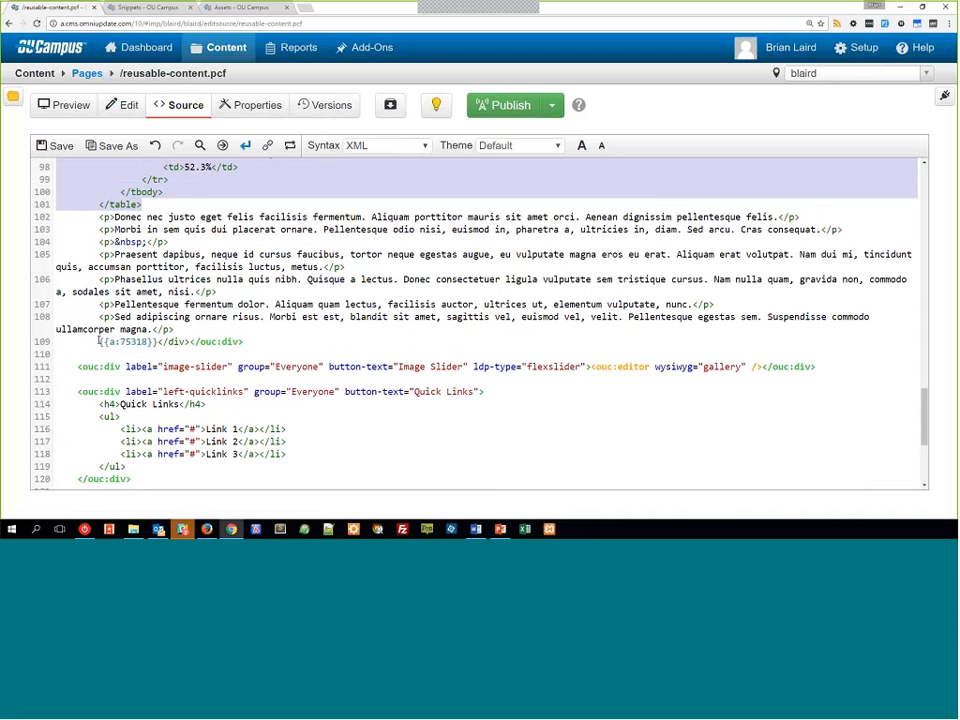
pyautogui.moveTo(98, 341); pyautogui.dragTo(158, 341)
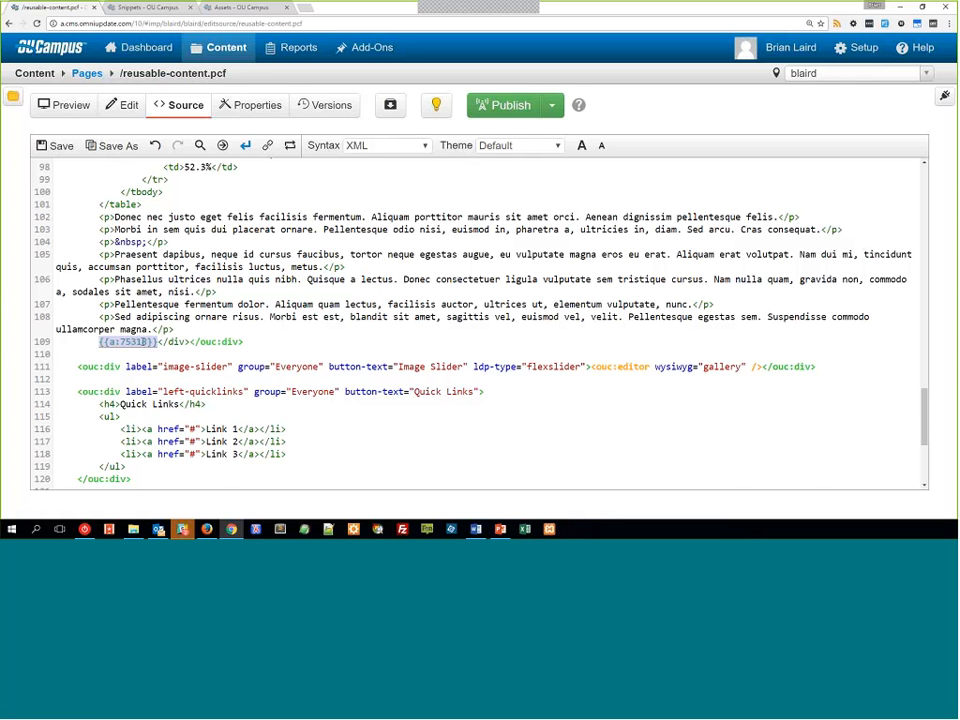
pyautogui.scroll(9, 135, 300)
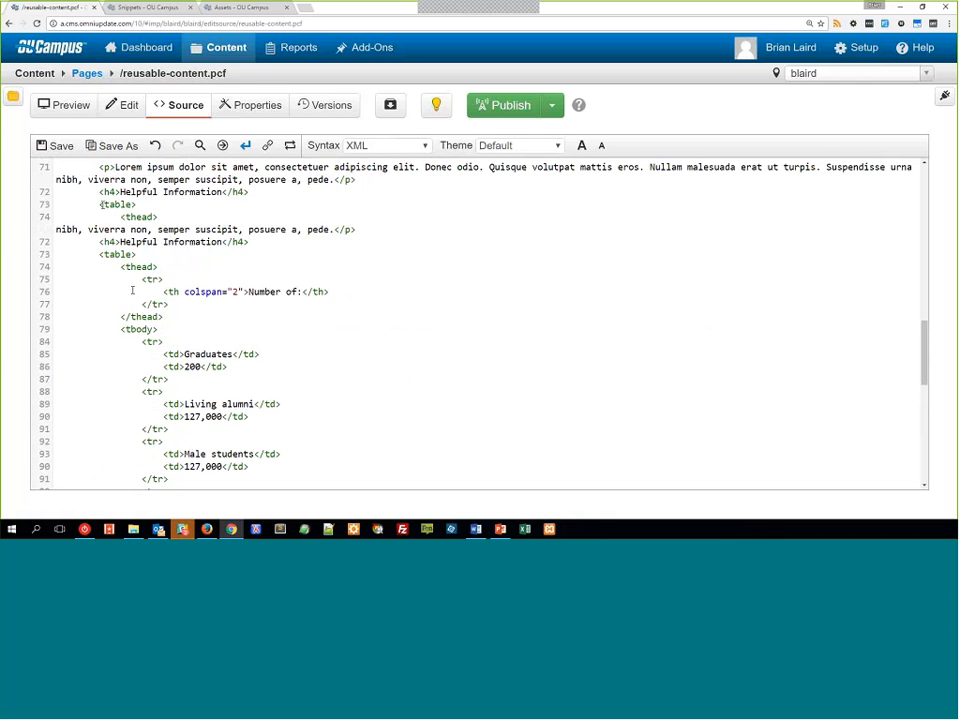
# Leave the source of reusable-content.pcf without keeping the unsaved changes and open the page preview.
pyautogui.moveTo(99, 193); pyautogui.dragTo(186, 317)
pyautogui.click(188, 329)
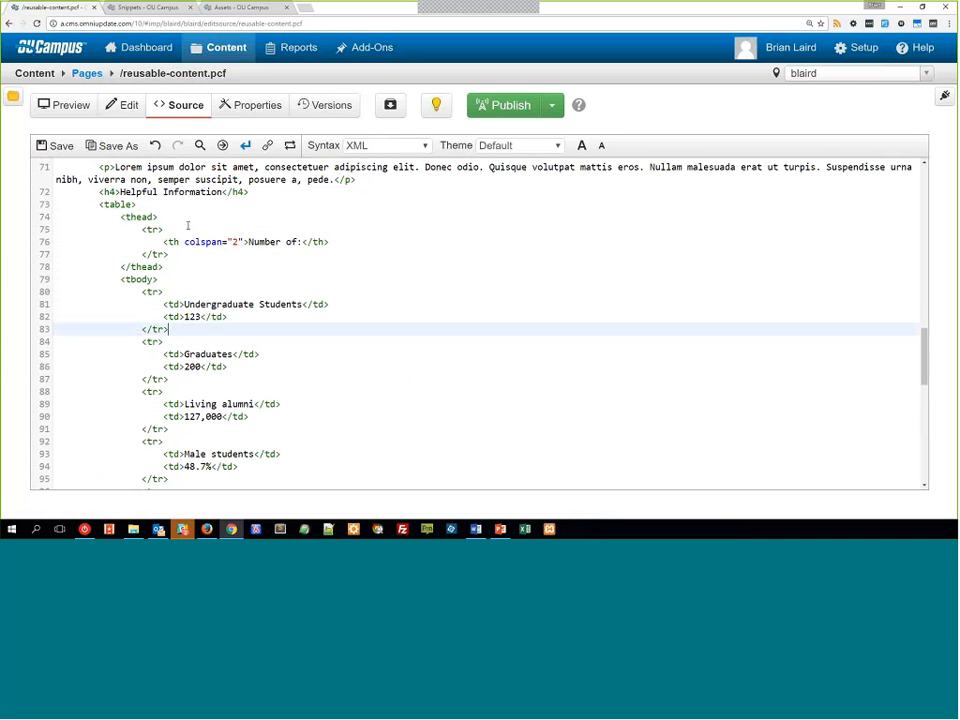
pyautogui.press('Home')
pyautogui.press('End')
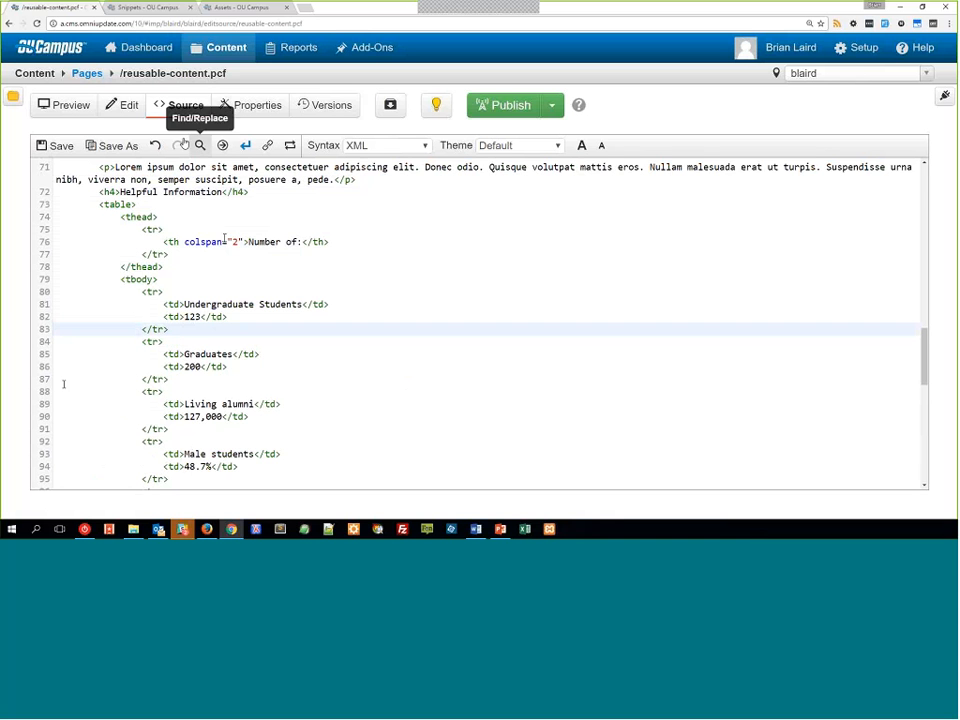
pyautogui.click(83, 112)
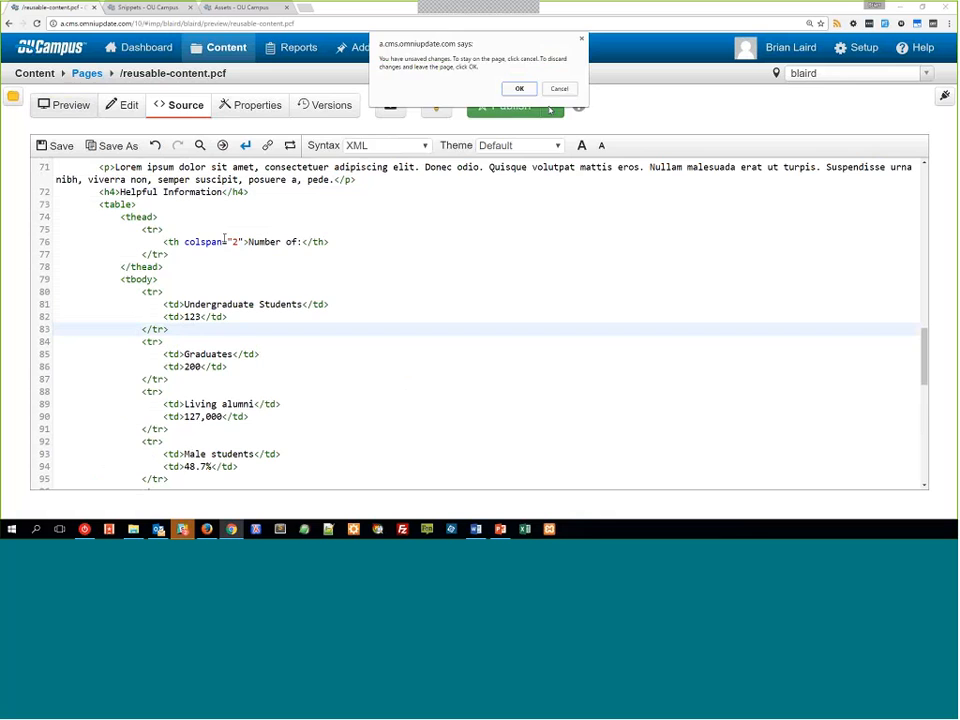
pyautogui.click(517, 89)
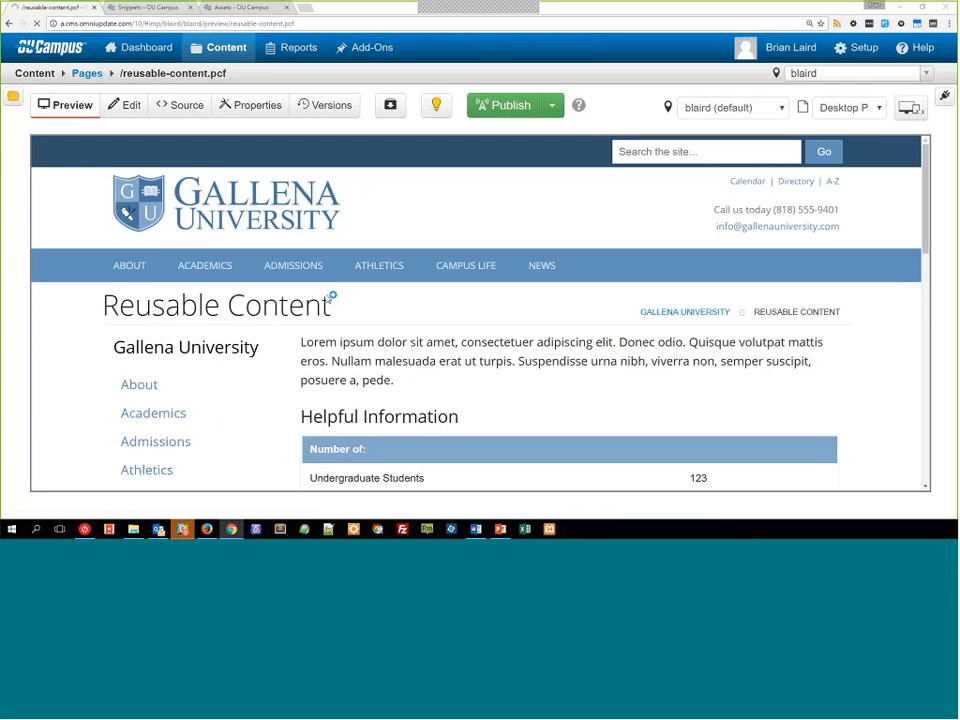
# Examine the Helpful Information table and the surrounding text in the preview of reusable-content.pcf.
pyautogui.moveTo(298, 265)
pyautogui.scroll(-1, 436, 318)
pyautogui.scroll(-5, 436, 318)
pyautogui.scroll(2, 407, 293)
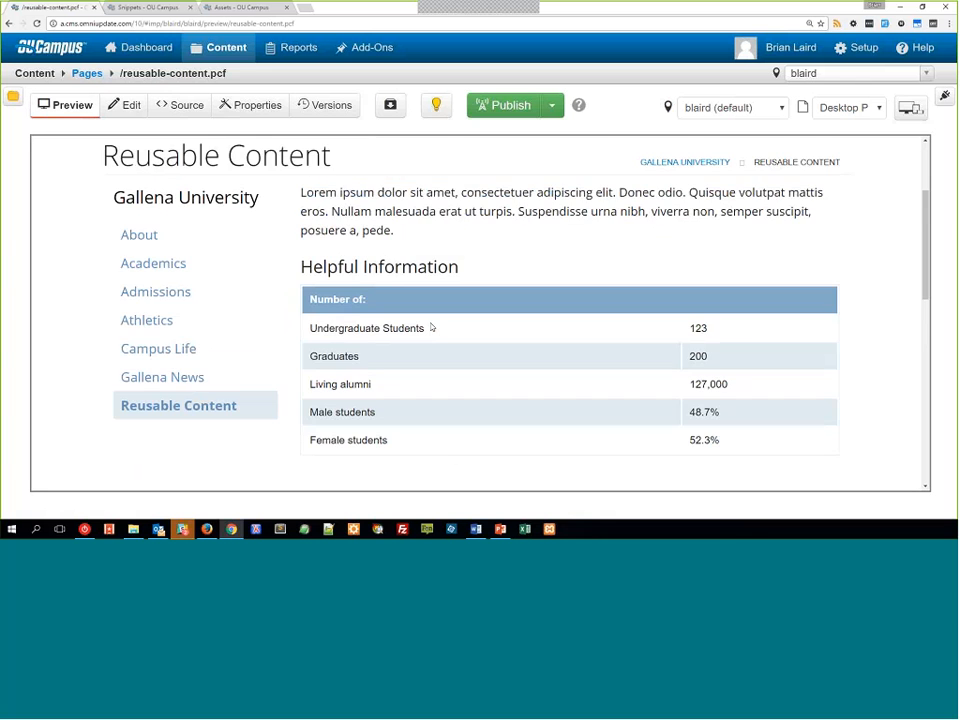
pyautogui.scroll(-1, 430, 327)
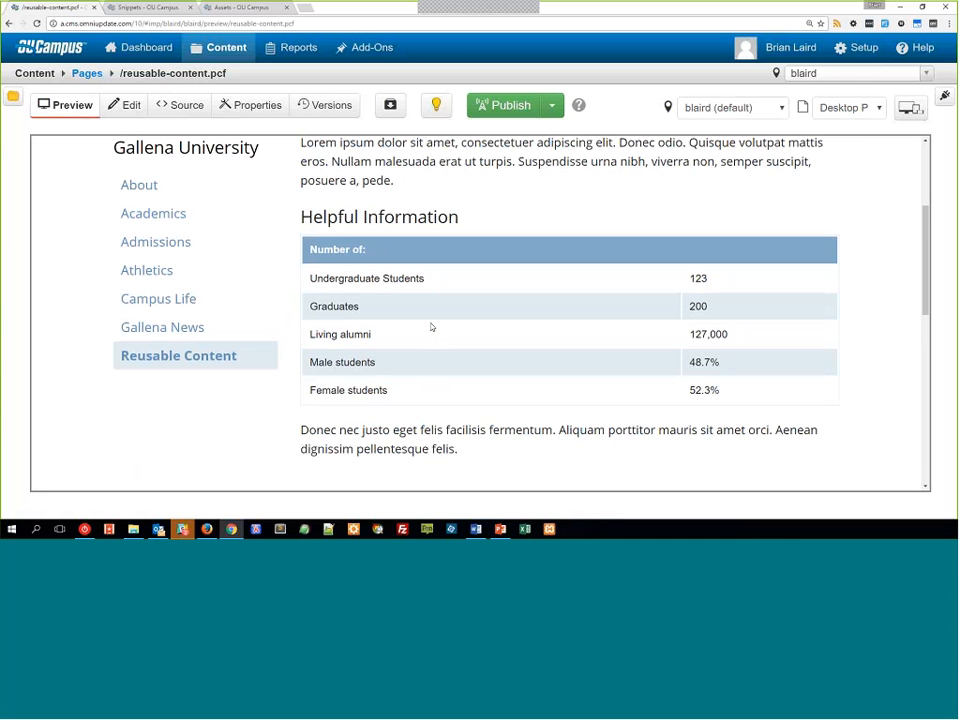
pyautogui.scroll(-1, 430, 327)
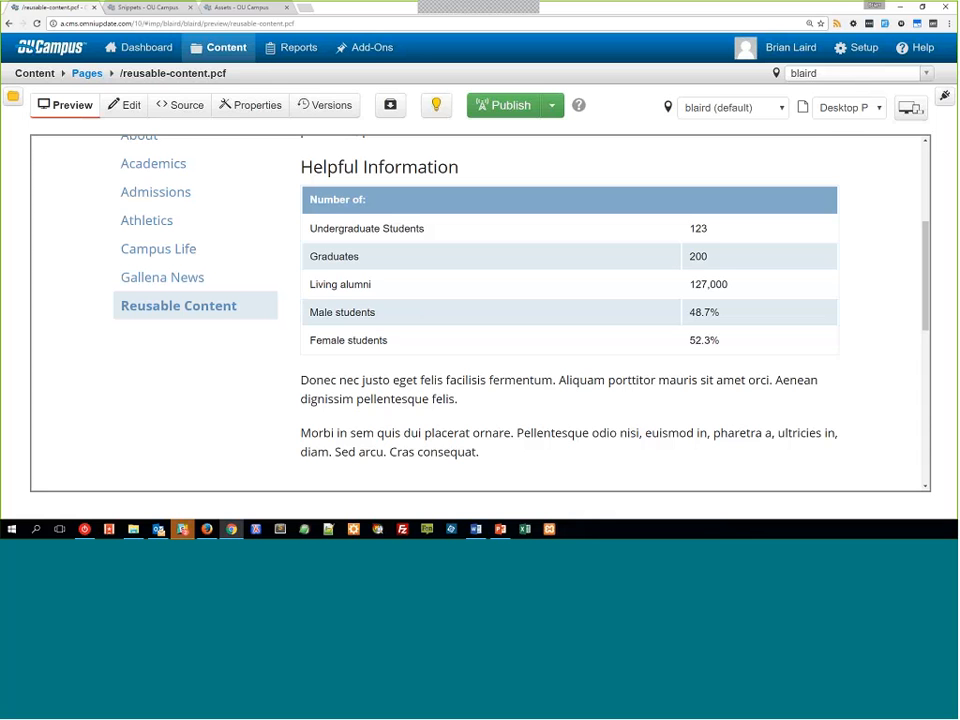
# Open the [PHP] Hello World asset and examine its PHP tags, echo statement and paragraph markup.
pyautogui.click(240, 7)
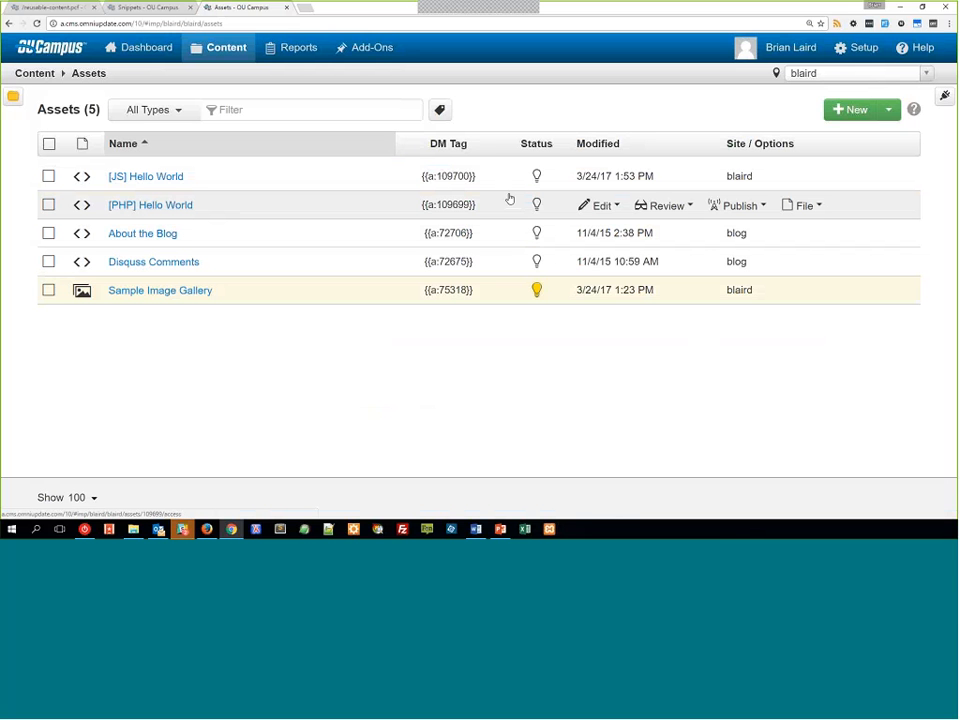
pyautogui.moveTo(601, 205)
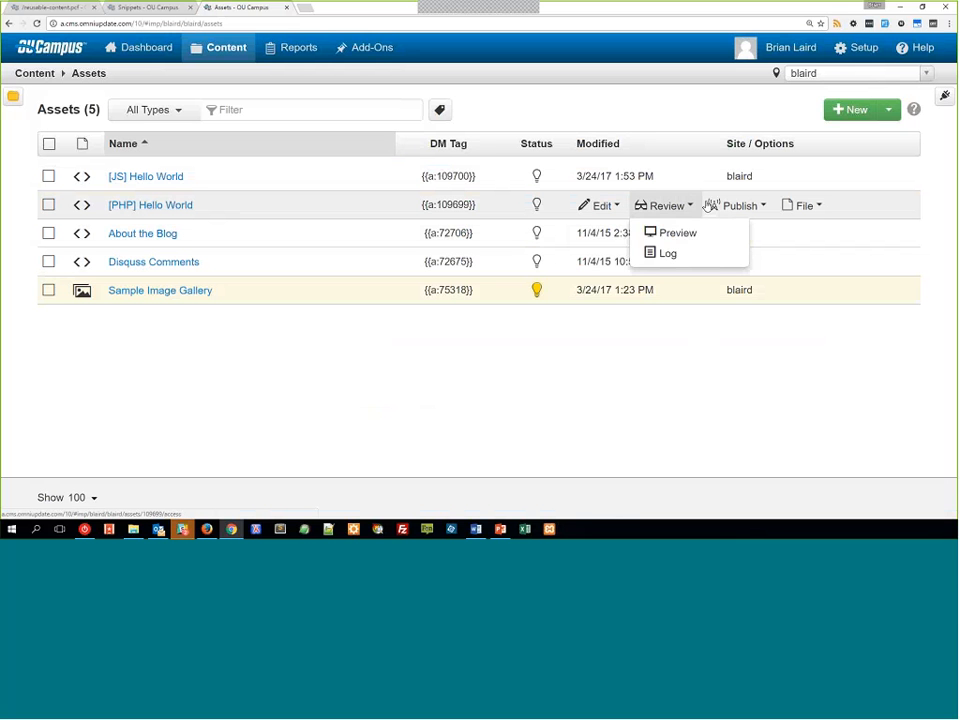
pyautogui.click(150, 204)
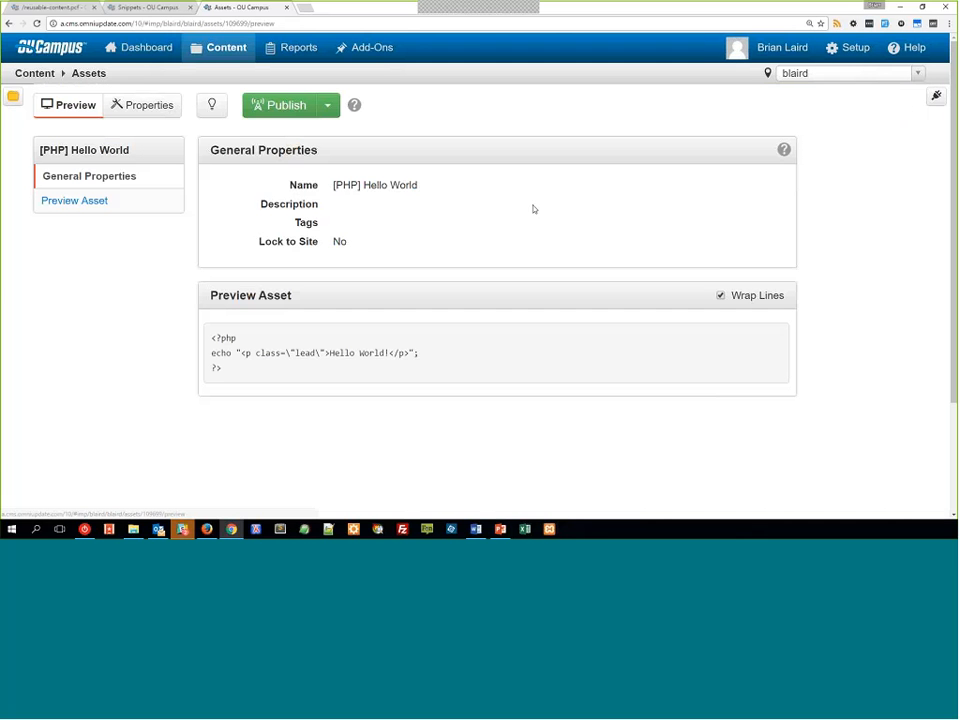
pyautogui.moveTo(222, 368); pyautogui.dragTo(211, 338)
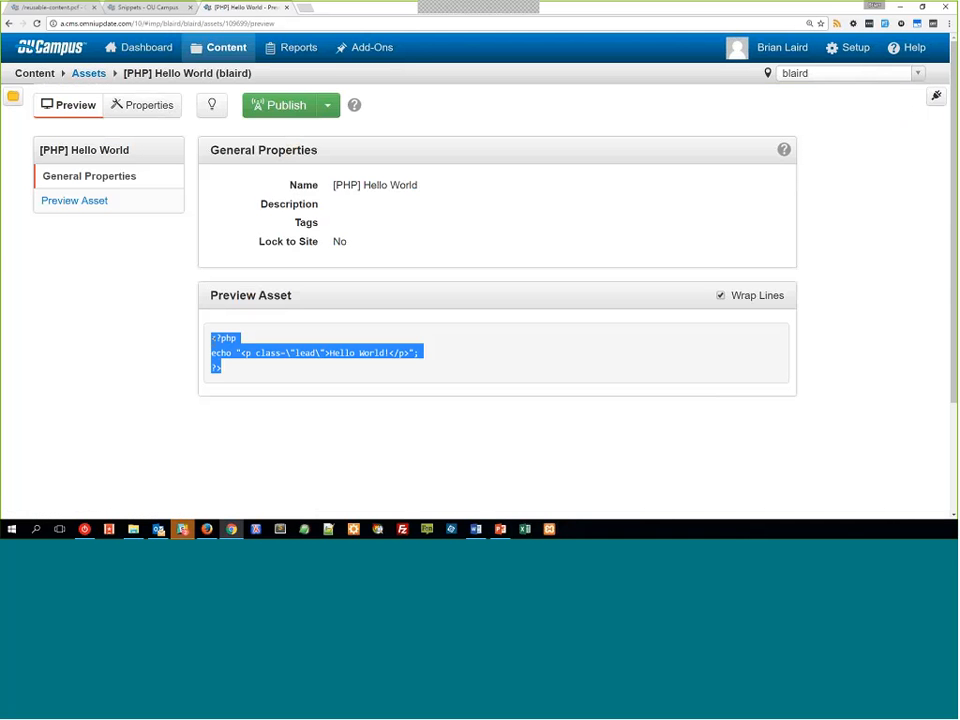
pyautogui.click(257, 384)
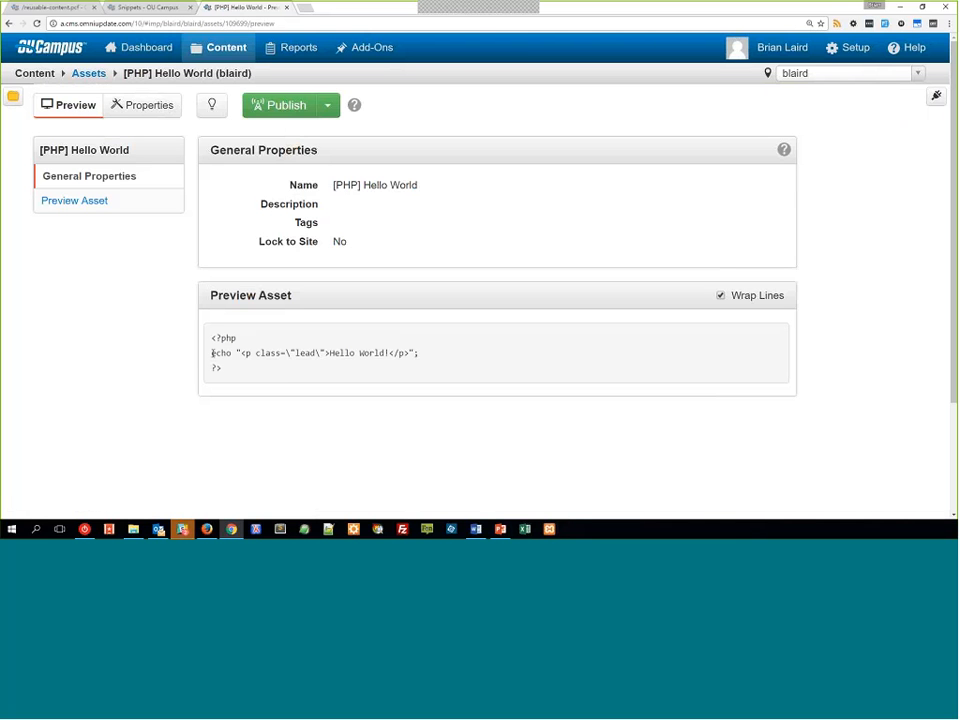
pyautogui.moveTo(241, 353); pyautogui.dragTo(409, 353)
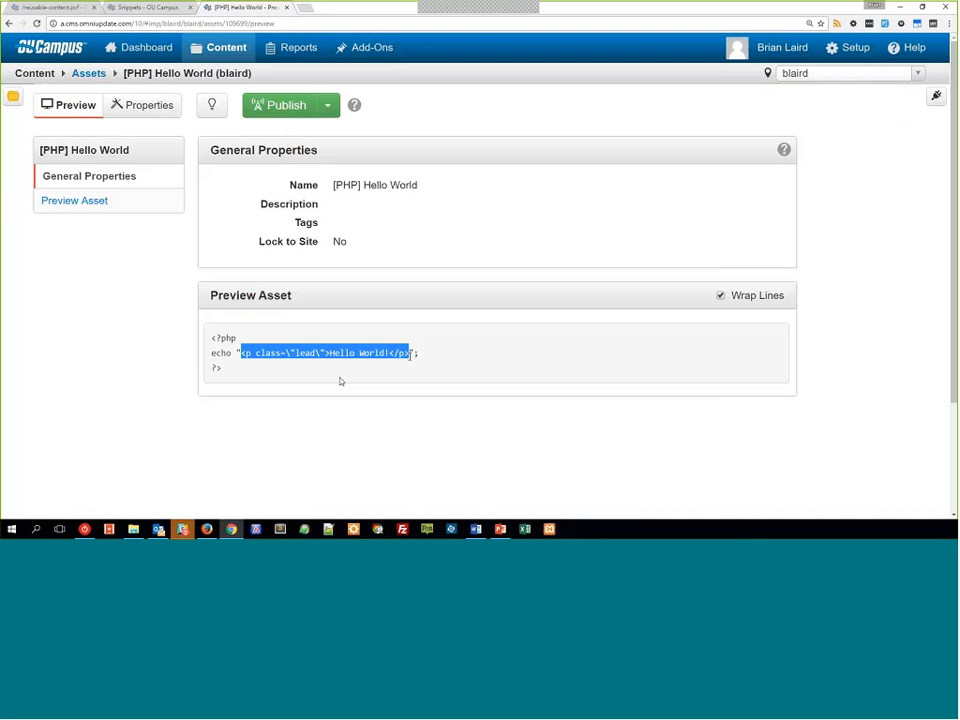
pyautogui.click(366, 373)
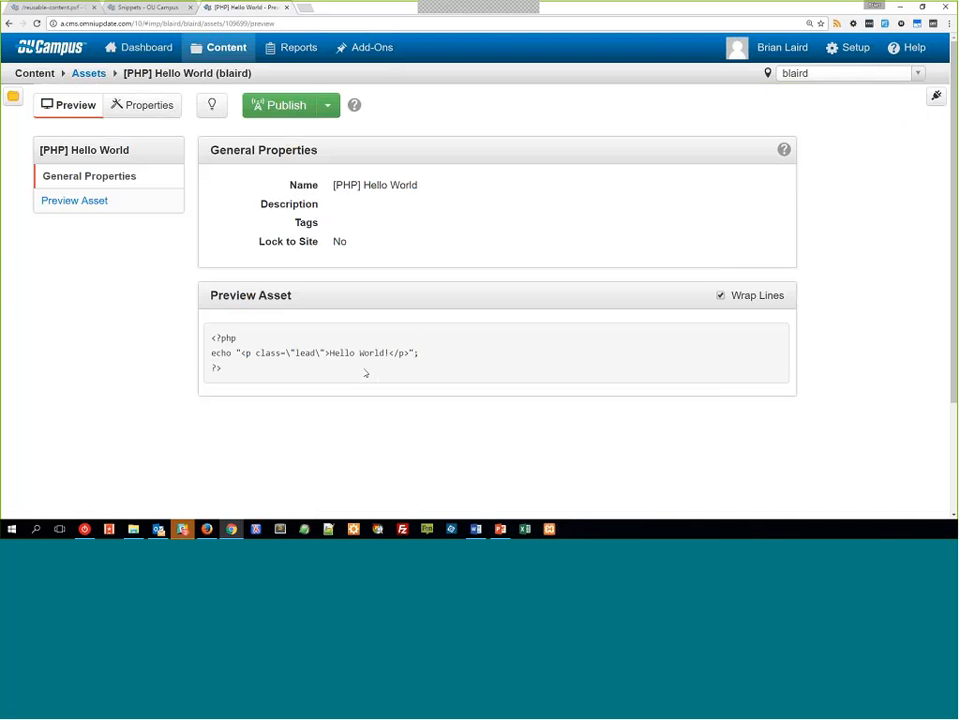
pyautogui.moveTo(329, 353); pyautogui.dragTo(336, 353)
pyautogui.click(424, 341)
pyautogui.hotkey('ctrl', 'a')
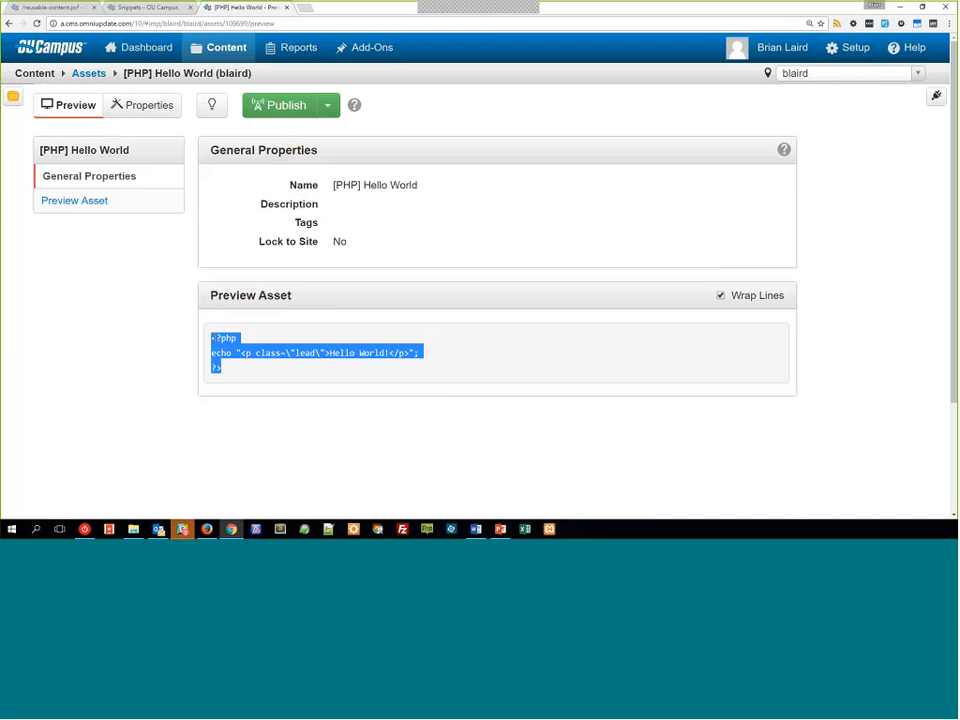
pyautogui.click(214, 339)
# Try to insert the [PHP] Hello World asset on a new line above the first paragraph of reusable-content.pcf's main content and save.
pyautogui.click(60, 7)
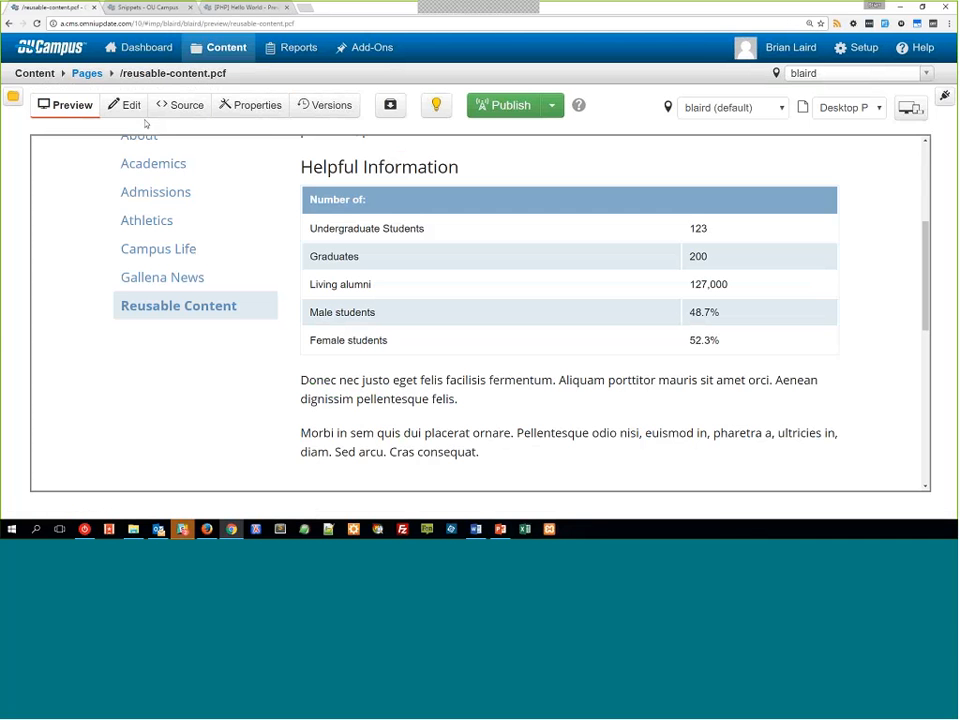
pyautogui.click(127, 106)
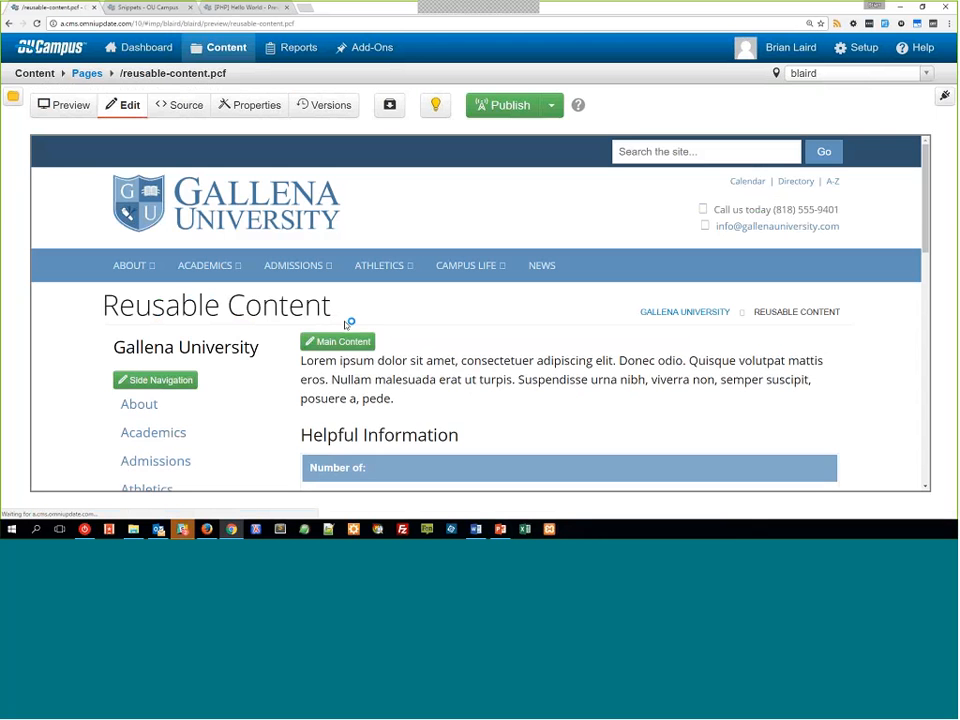
pyautogui.click(343, 341)
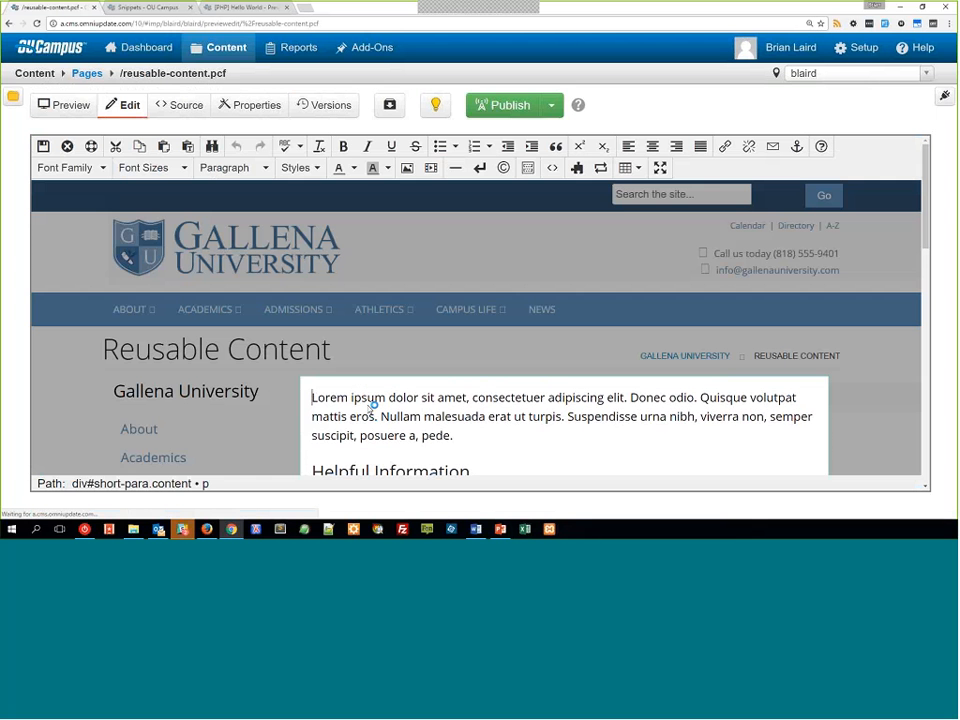
pyautogui.press('Return')
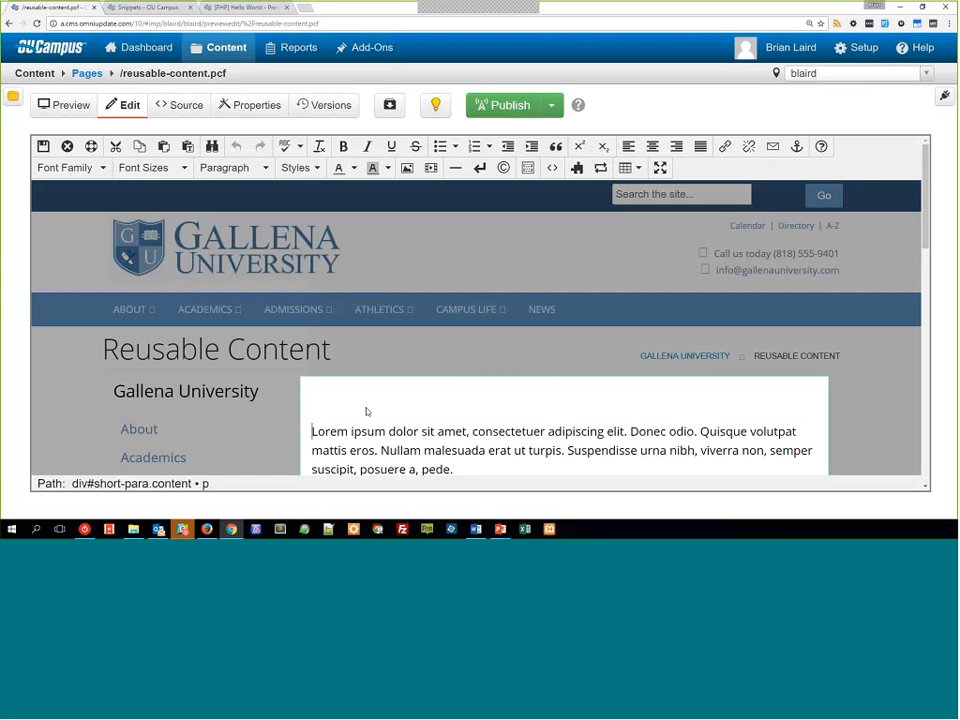
pyautogui.click(359, 401)
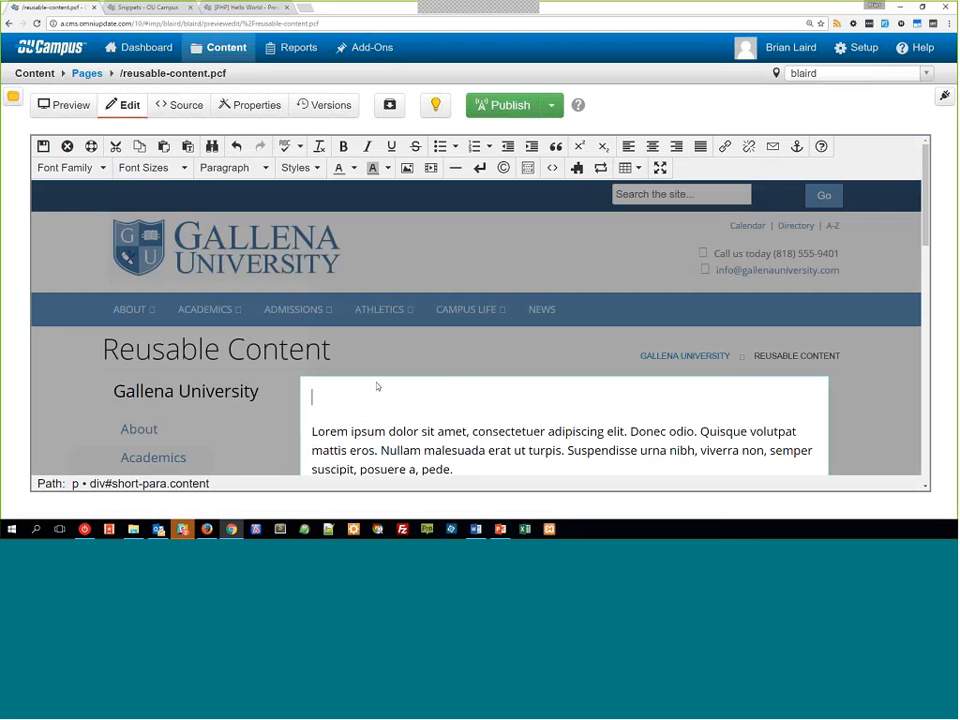
pyautogui.click(577, 167)
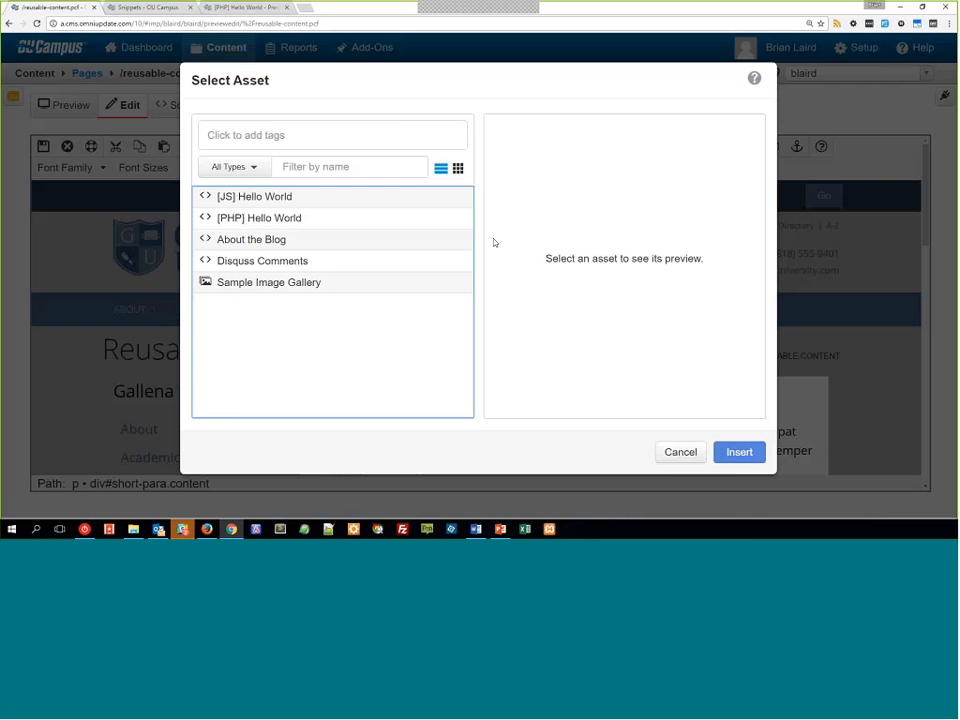
pyautogui.click(268, 218)
pyautogui.doubleClick(268, 218)
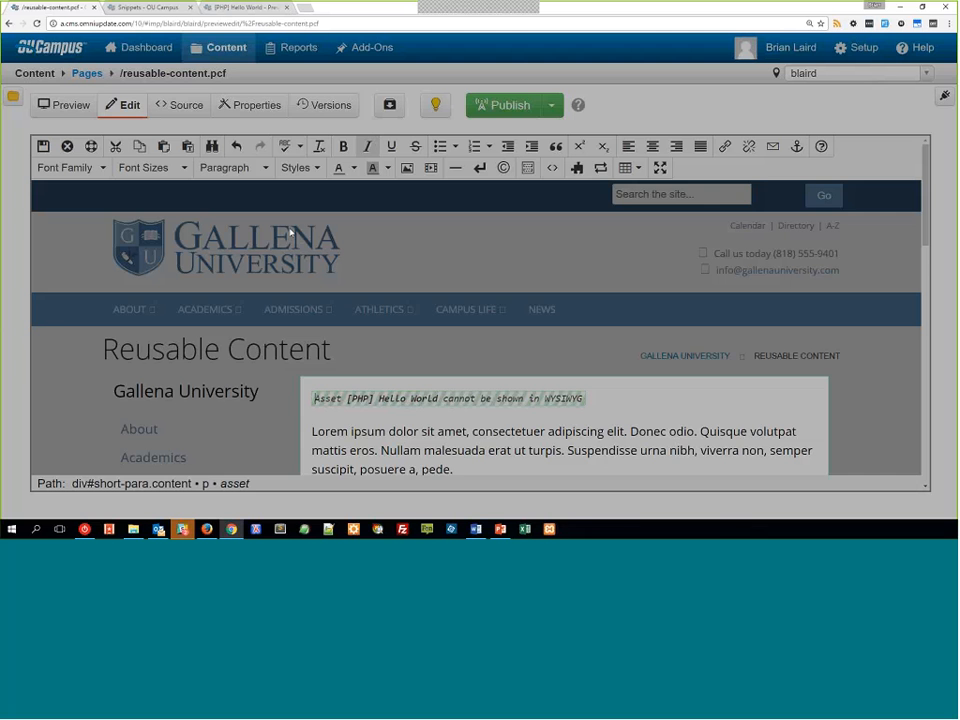
pyautogui.click(43, 146)
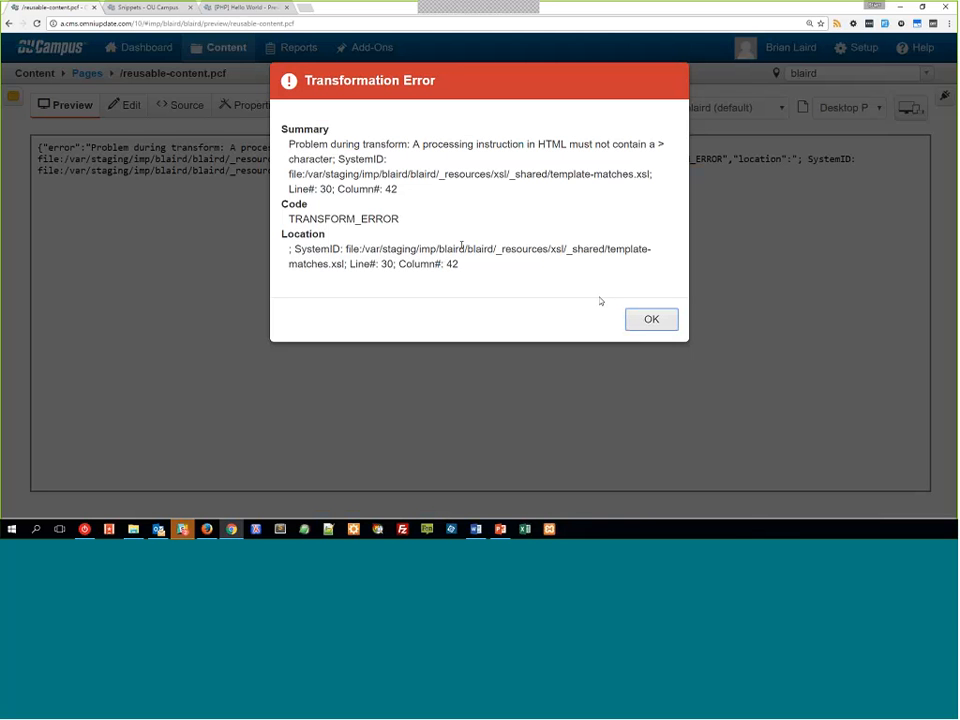
# Remove the {{a:109699}} asset tag from the start of the main content in the source of reusable-content.pcf, save and check the preview.
pyautogui.click(650, 319)
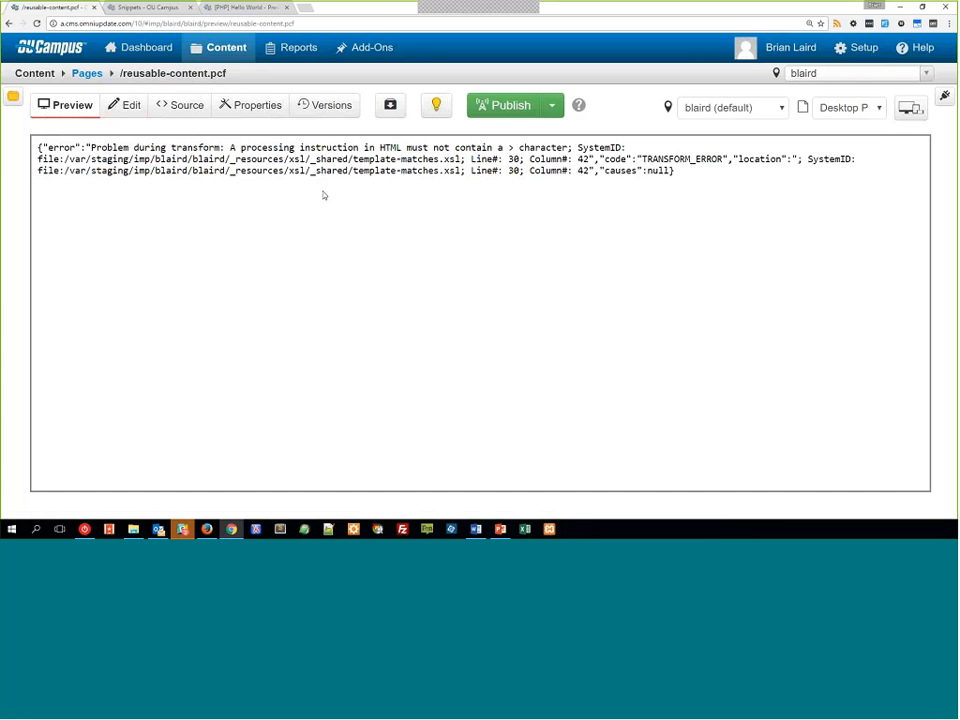
pyautogui.click(180, 105)
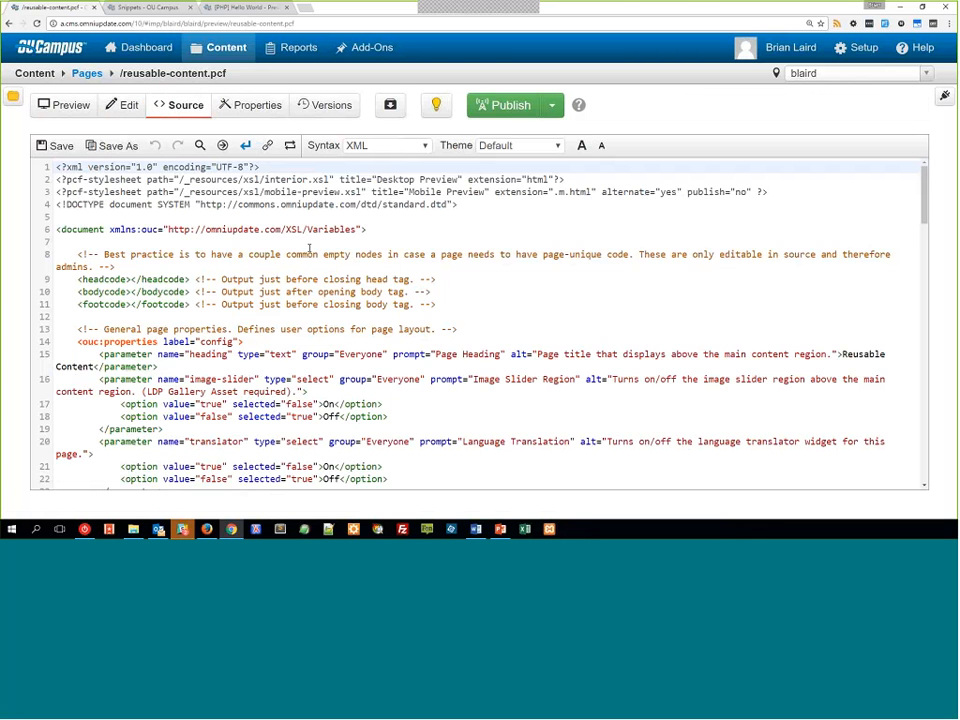
pyautogui.scroll(-3, 315, 250)
pyautogui.scroll(-15, 315, 250)
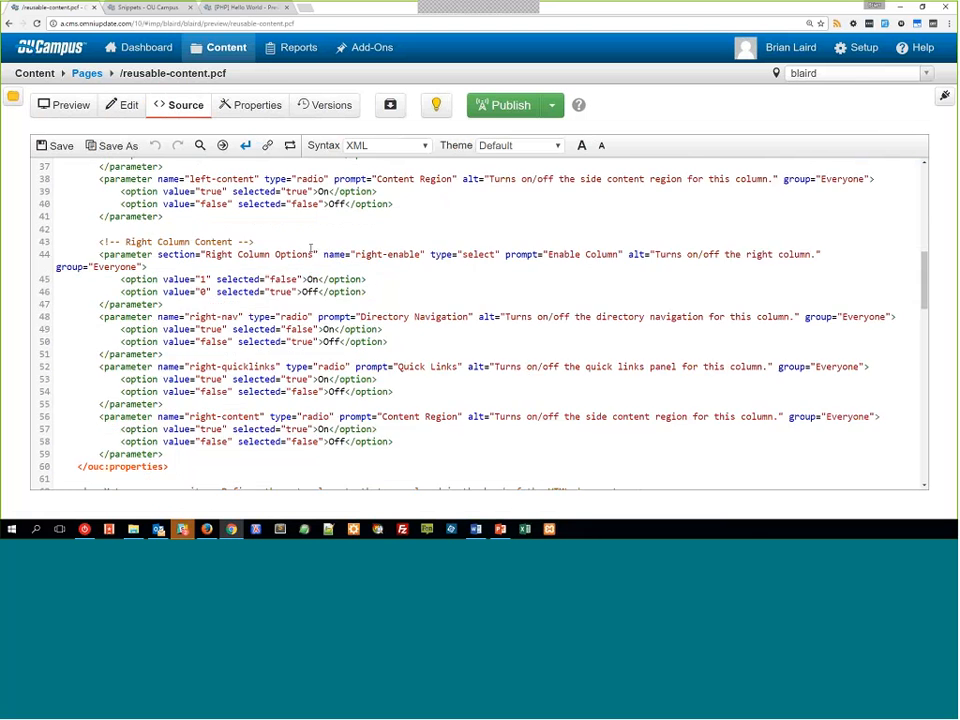
pyautogui.scroll(-2, 312, 248)
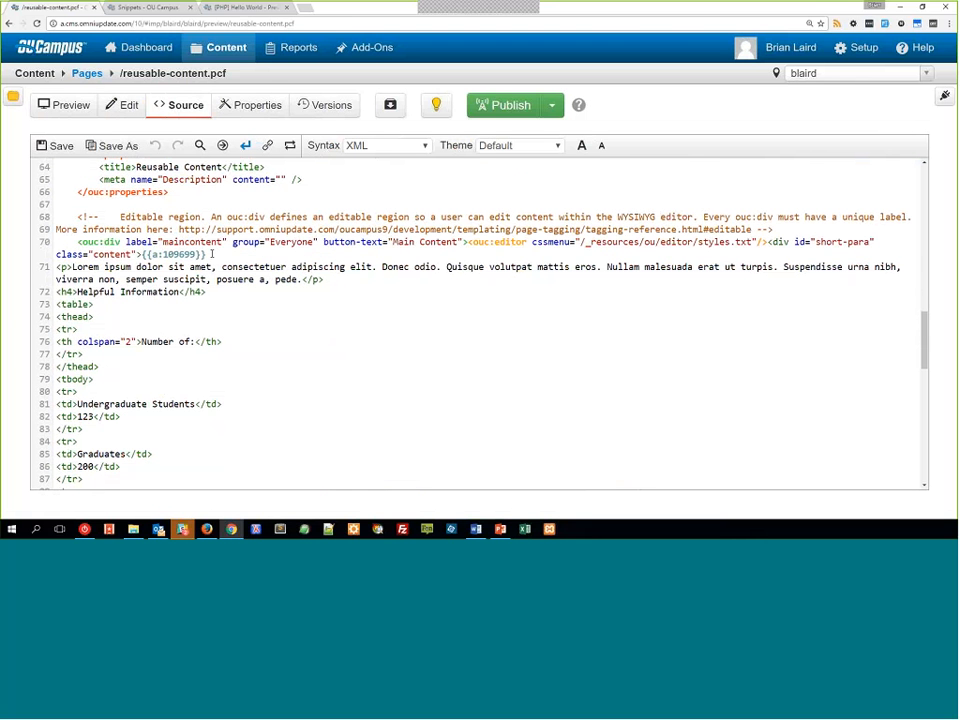
pyautogui.doubleClick(157, 254)
pyautogui.moveTo(142, 254); pyautogui.dragTo(206, 255)
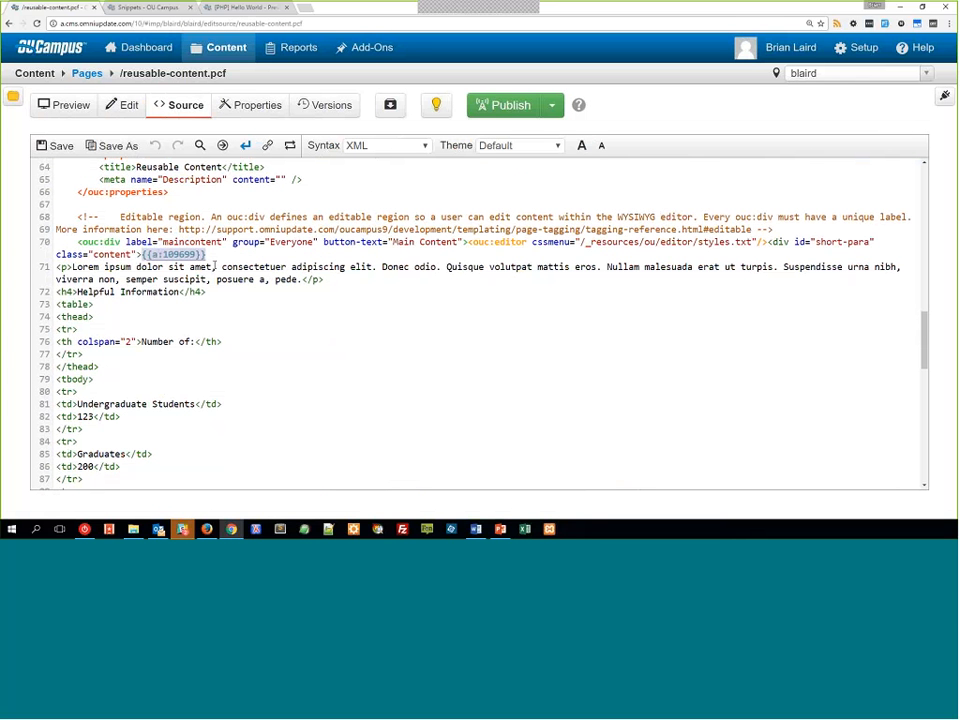
pyautogui.press('Delete')
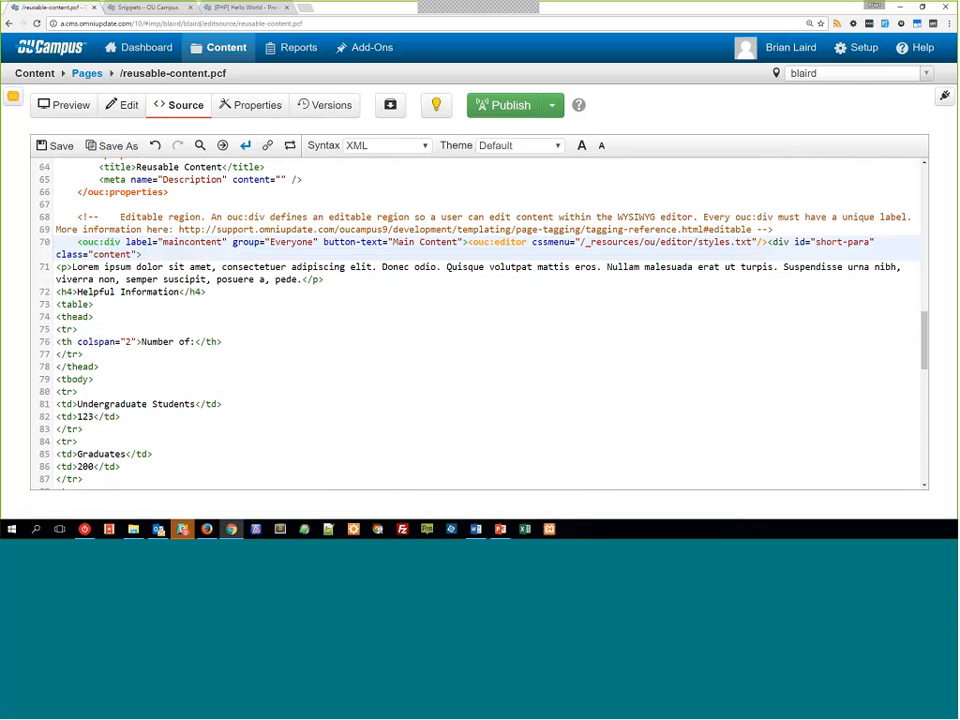
pyautogui.hotkey('ctrl', 's')
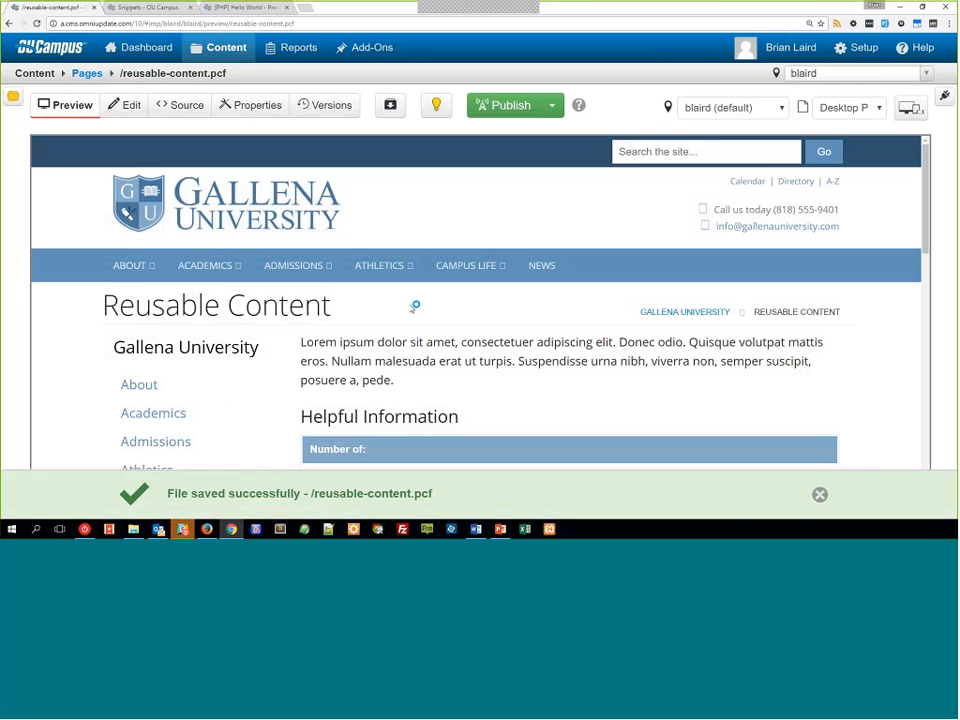
pyautogui.scroll(-3, 395, 320)
pyautogui.scroll(2, 405, 300)
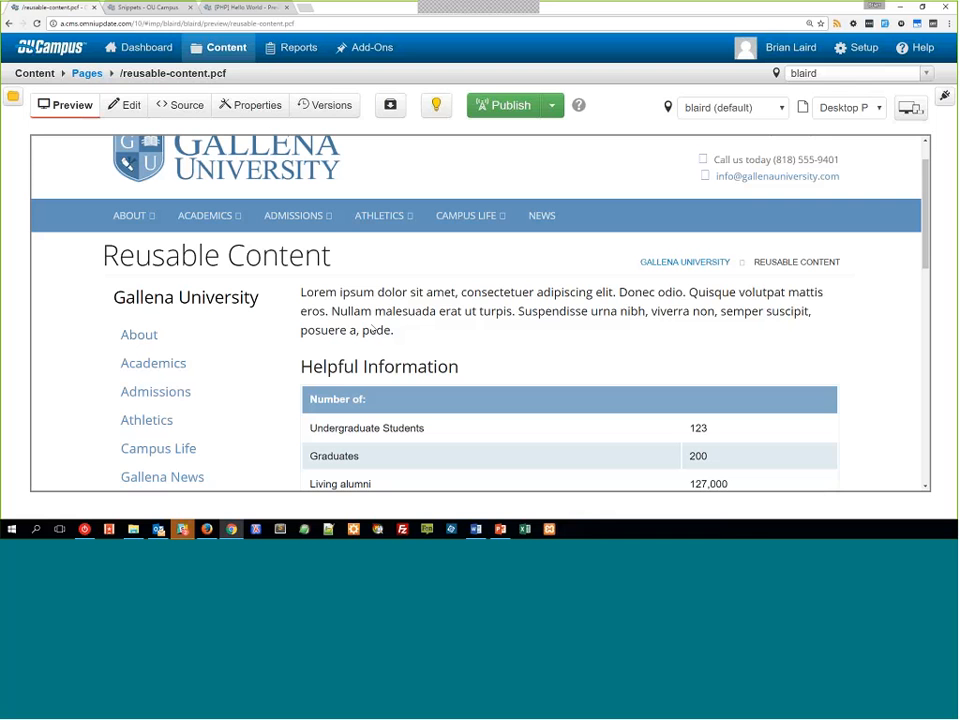
# Open the [JS] Hello World asset and examine its script tags and alert statement.
pyautogui.click(238, 8)
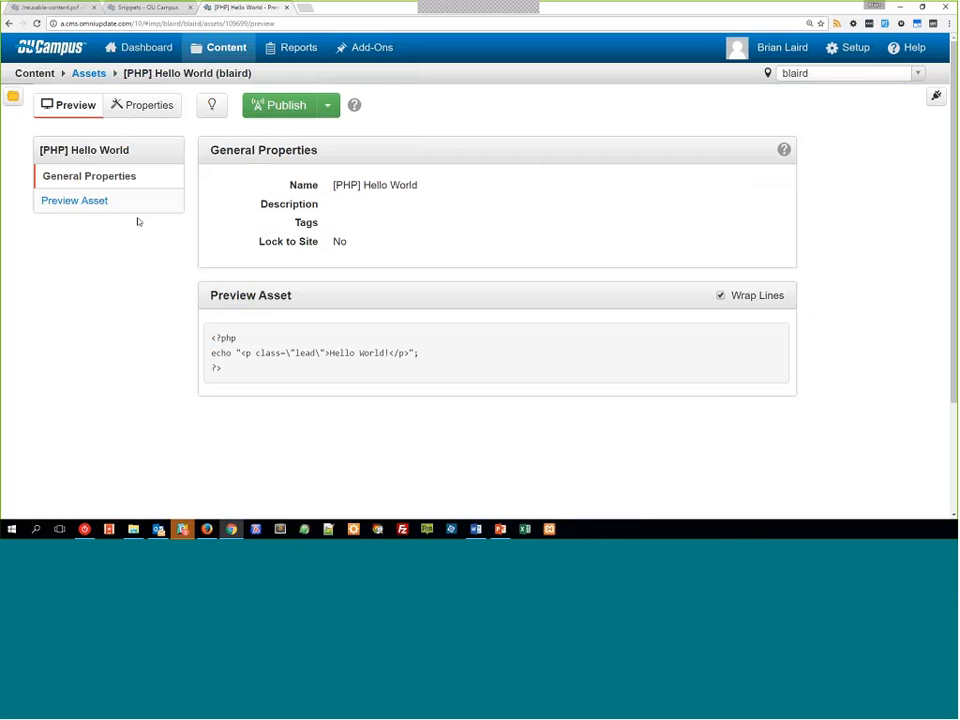
pyautogui.hotkey('alt', 'Left')
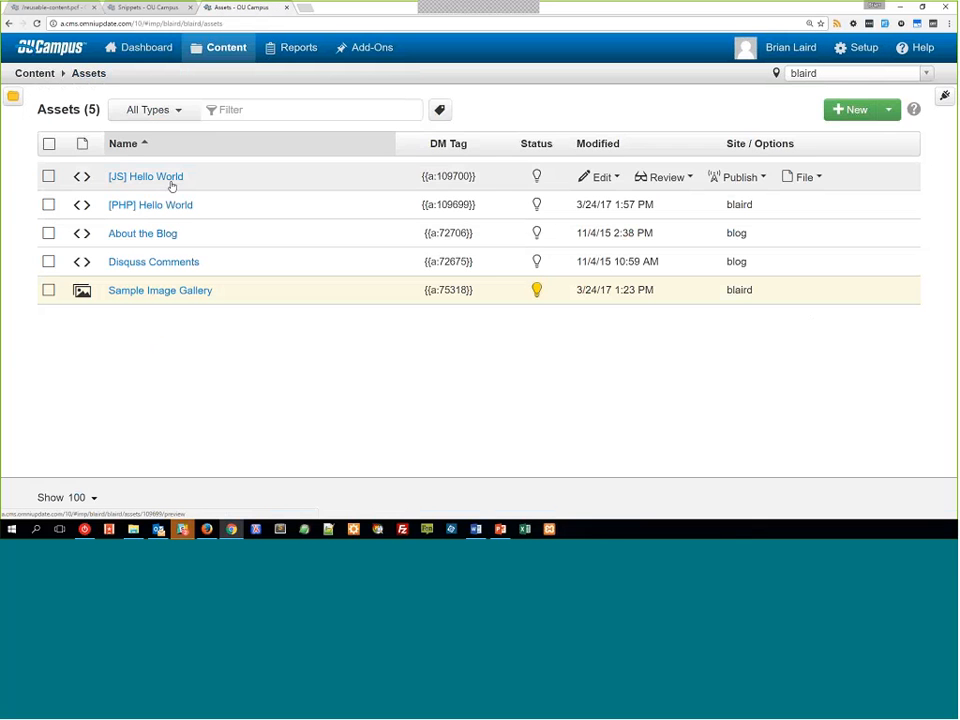
pyautogui.click(147, 180)
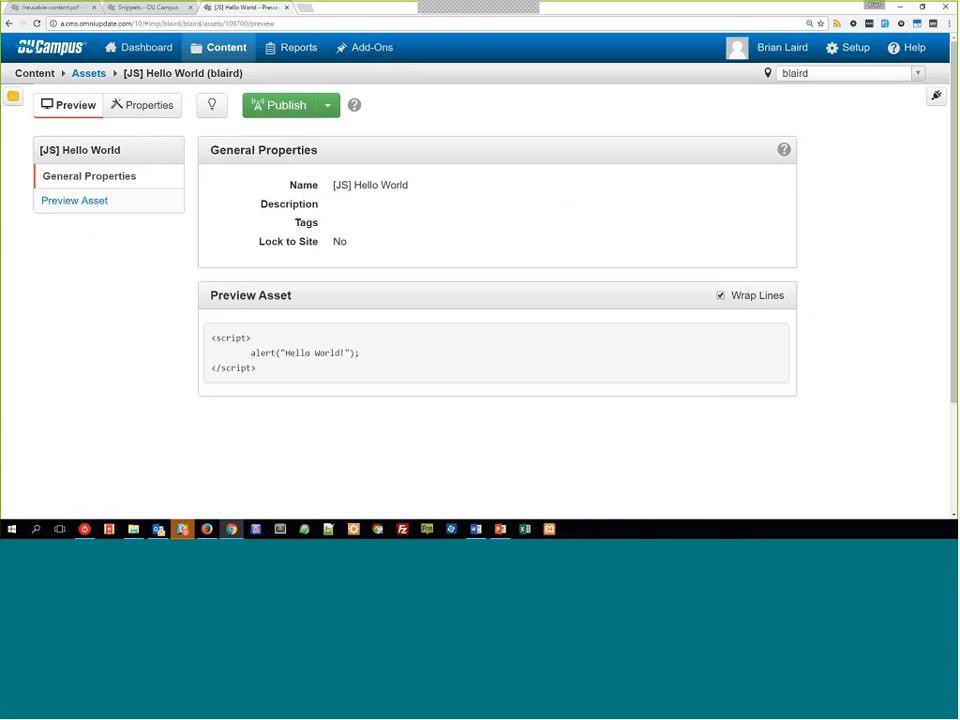
pyautogui.moveTo(211, 338); pyautogui.dragTo(255, 341)
pyautogui.click(260, 369)
pyautogui.moveTo(251, 352); pyautogui.dragTo(343, 377)
pyautogui.click(342, 374)
pyautogui.moveTo(212, 342); pyautogui.dragTo(330, 352)
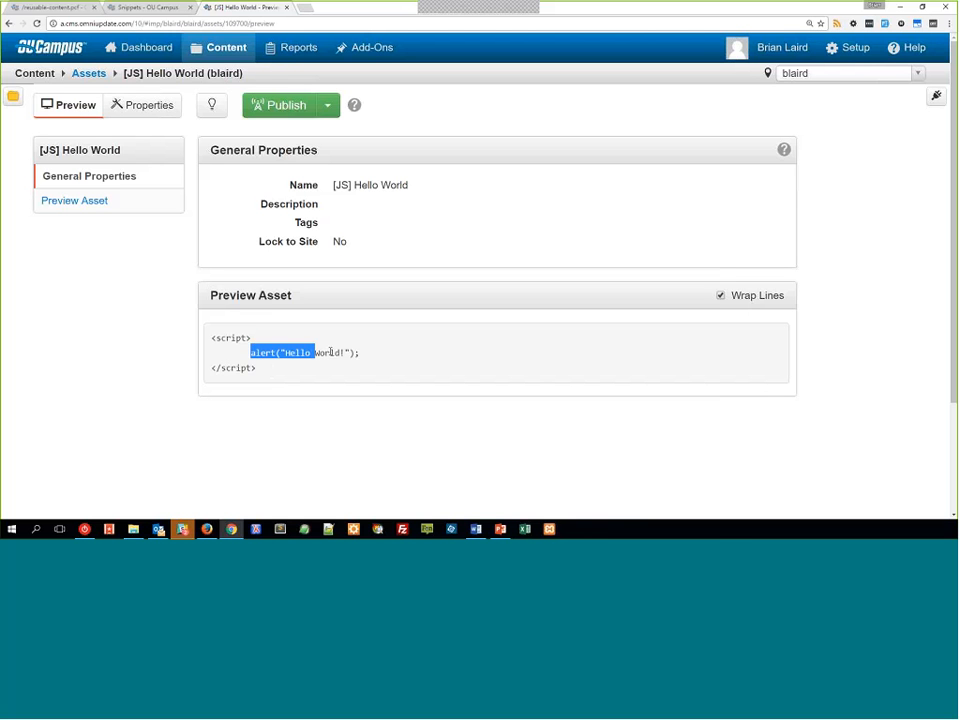
# Insert the [JS] Hello World asset on a new line above the first paragraph of reusable-content.pcf's main content, save and dismiss the alert.
pyautogui.click(351, 353)
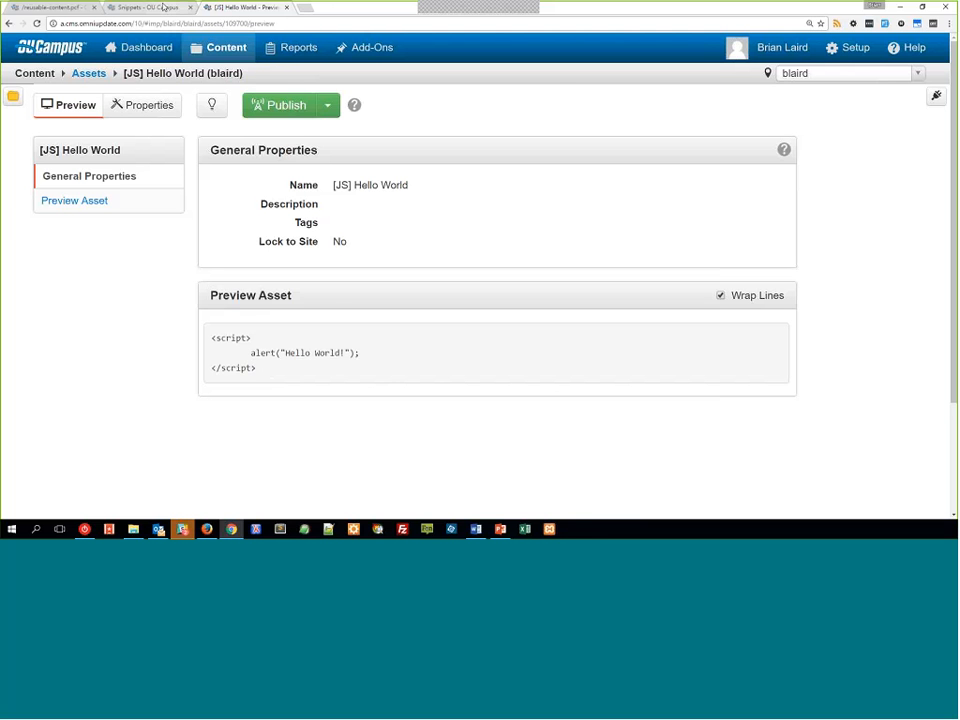
pyautogui.click(66, 7)
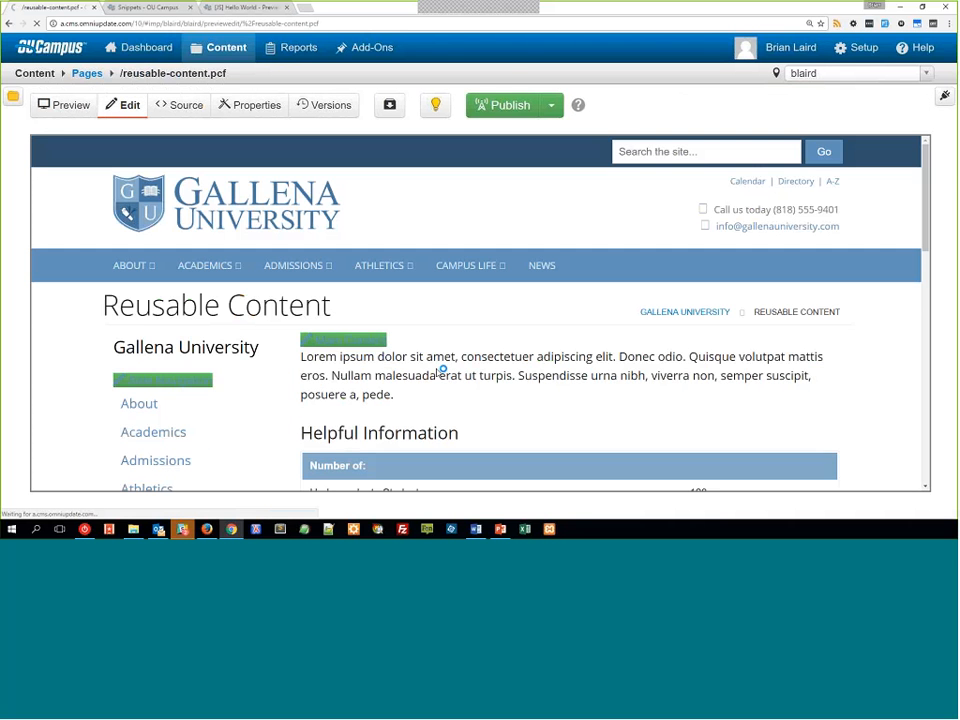
pyautogui.click(366, 343)
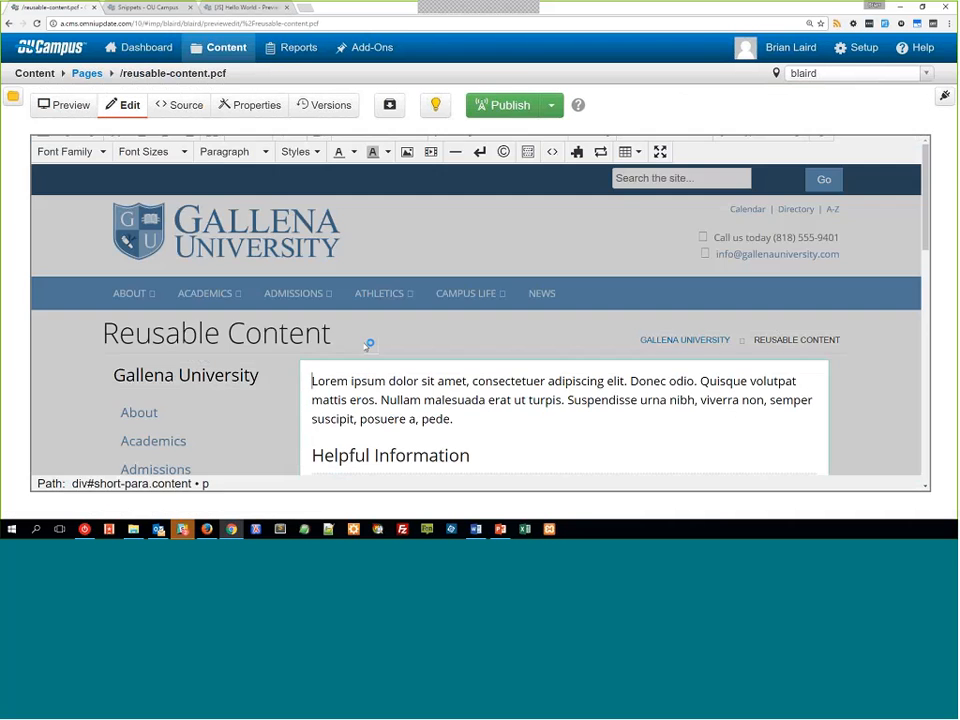
pyautogui.press('Return')
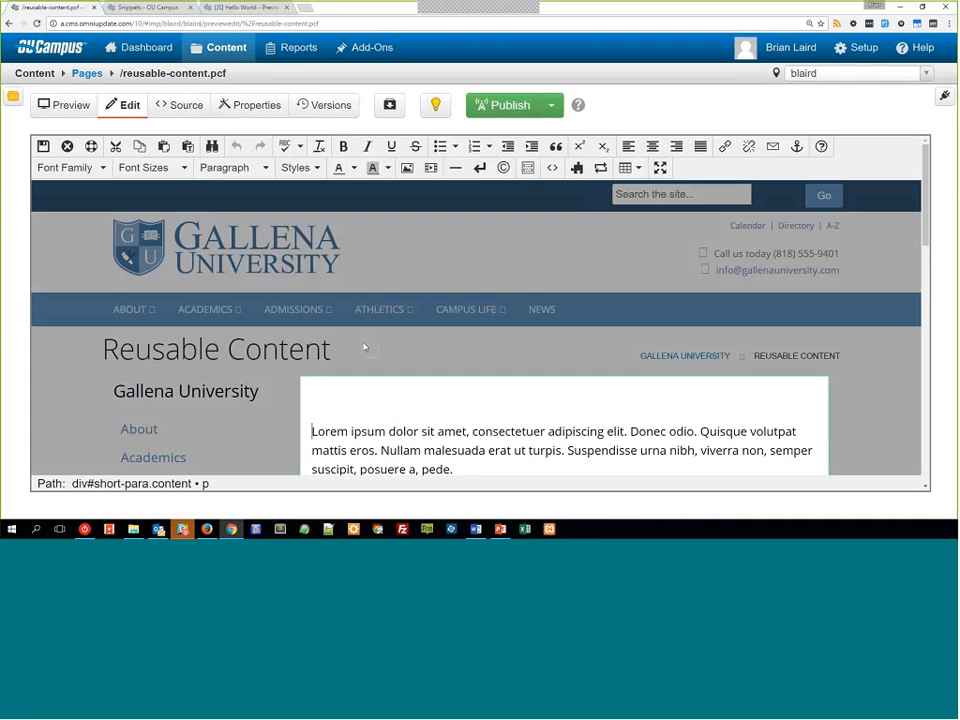
pyautogui.click(522, 176)
pyautogui.doubleClick(297, 200)
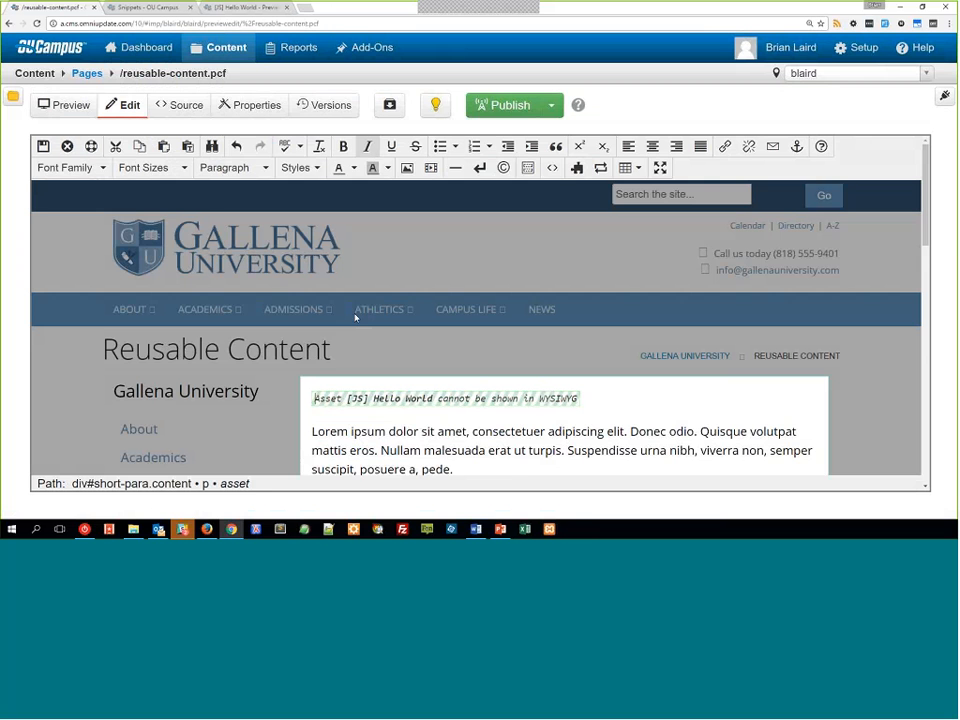
pyautogui.click(43, 146)
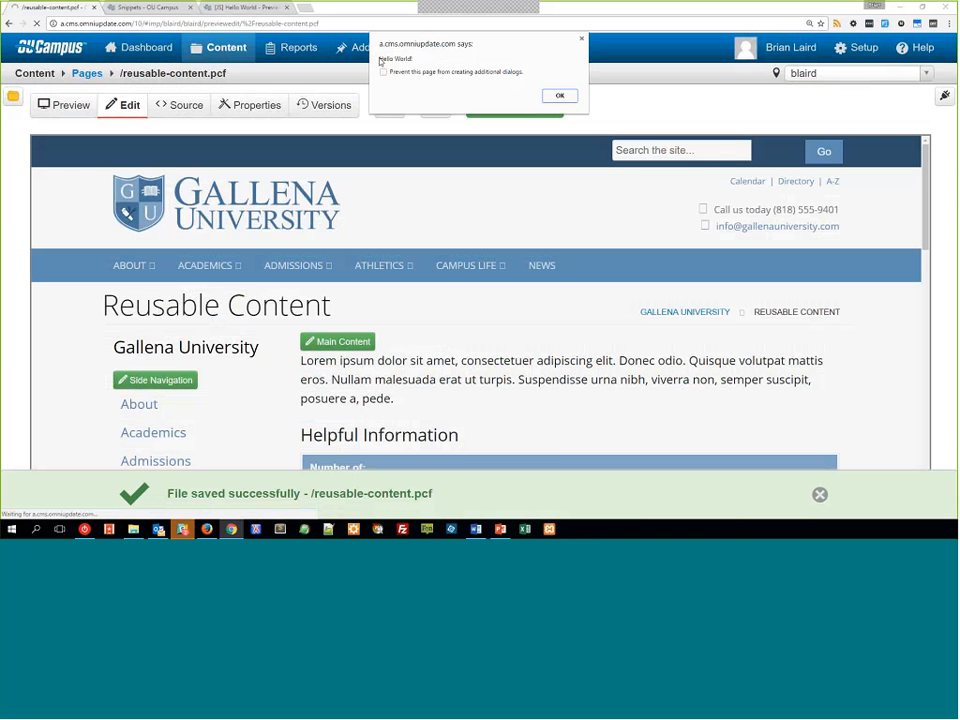
pyautogui.click(561, 97)
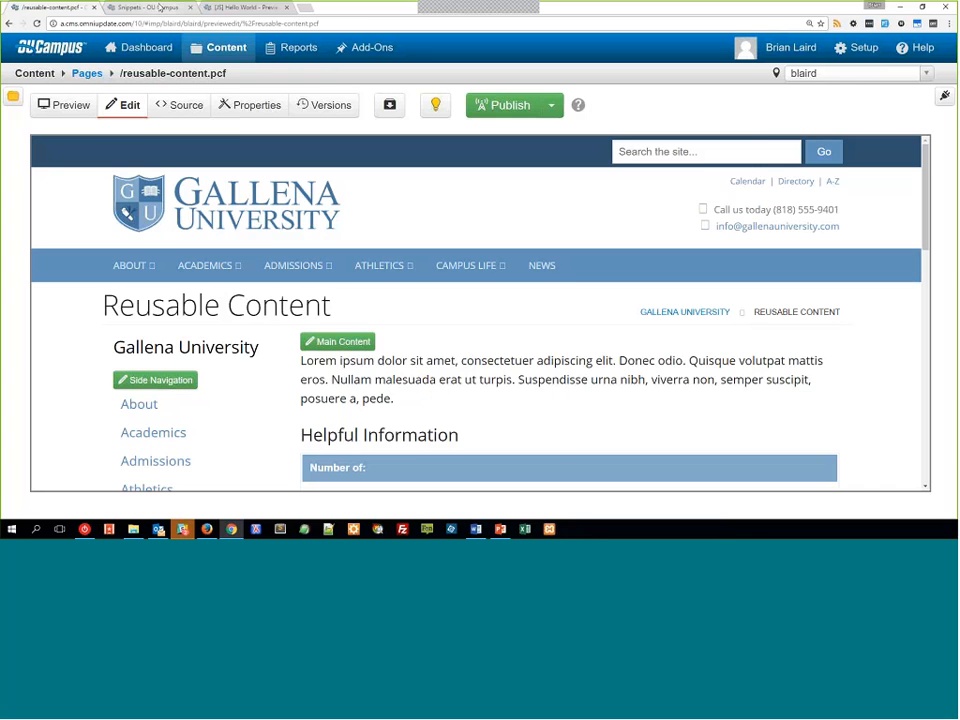
# Browse the site's pages to the _resources/xsl/_shared folder.
pyautogui.click(160, 7)
pyautogui.moveTo(220, 47)
pyautogui.click(220, 114)
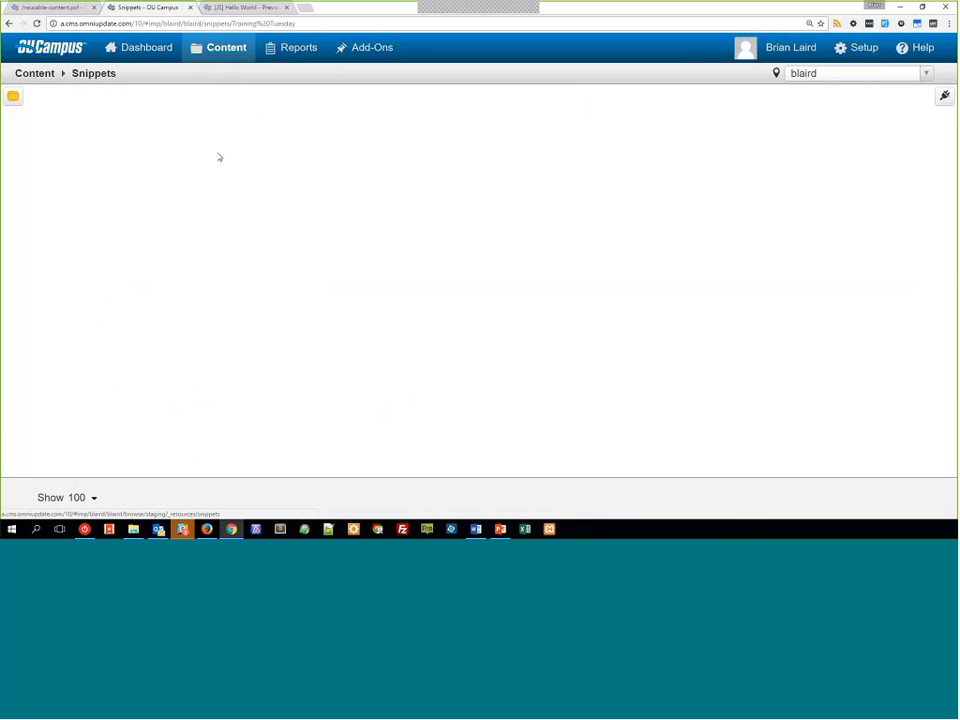
pyautogui.click(43, 113)
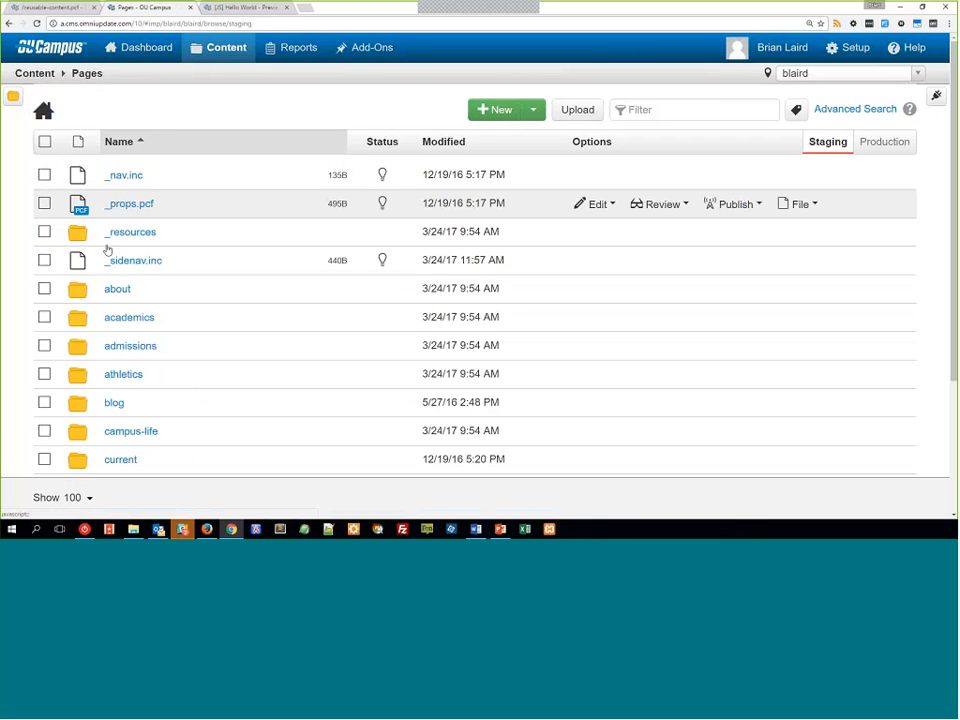
pyautogui.click(158, 234)
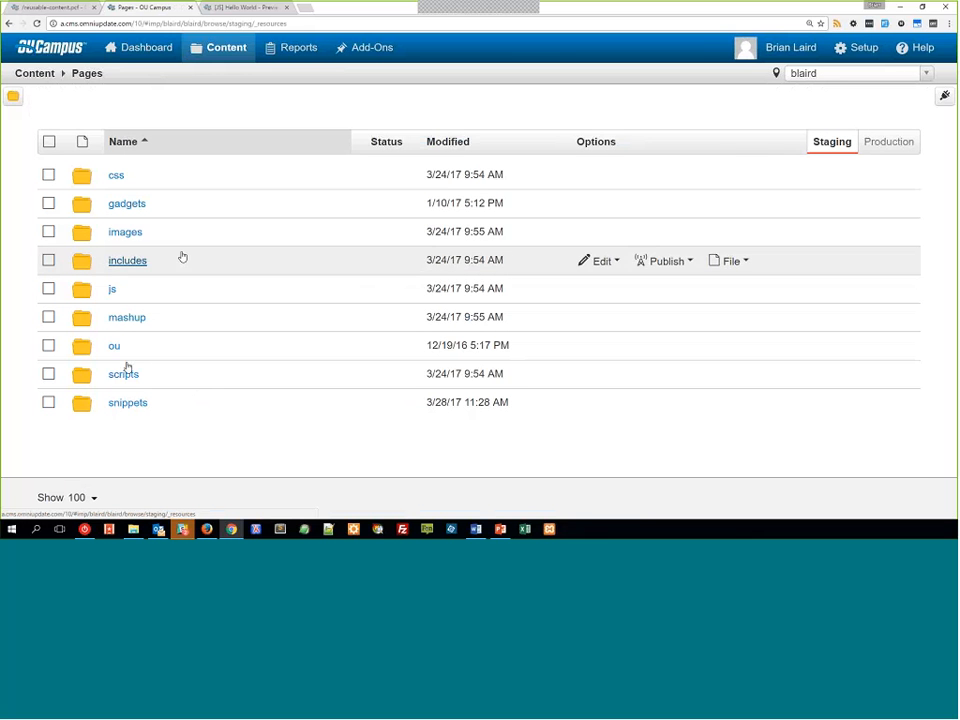
pyautogui.click(124, 432)
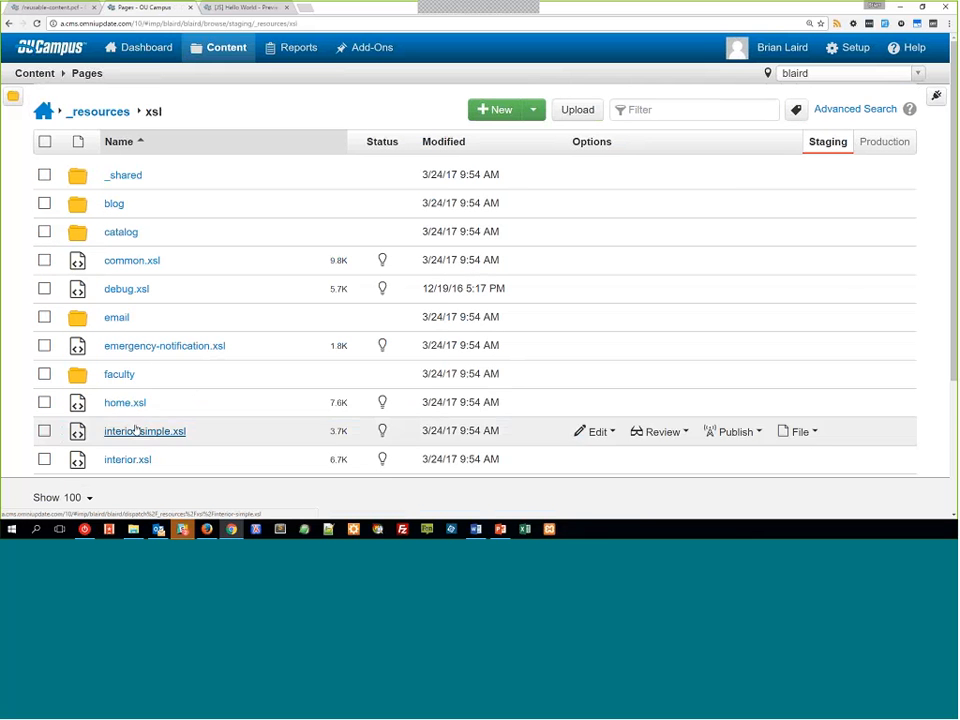
pyautogui.click(122, 176)
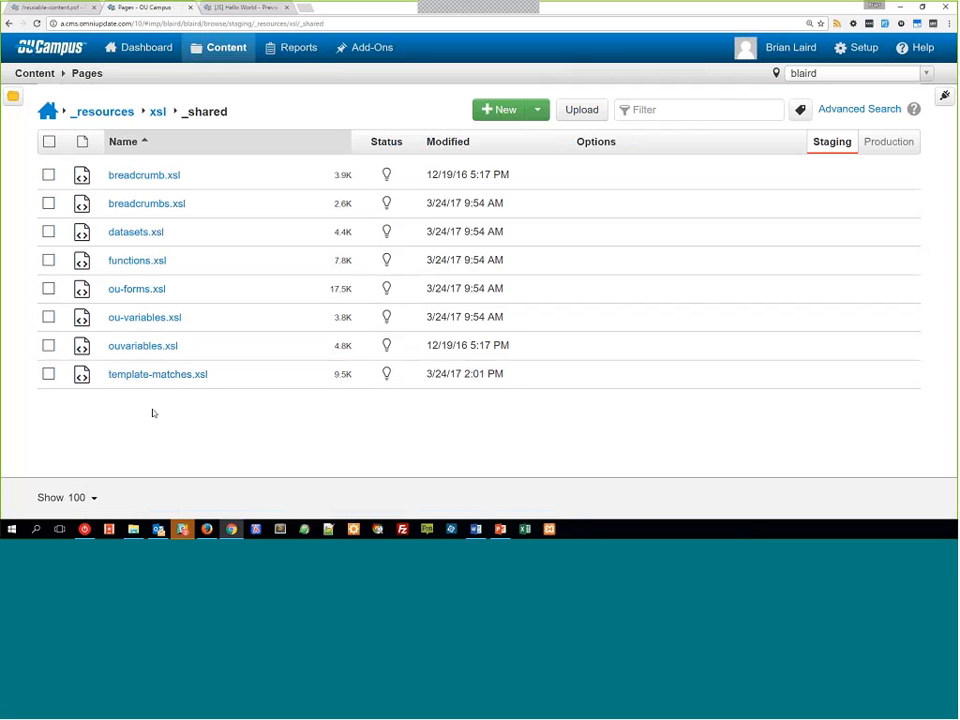
# Open functions.xsl and look through its ou:include and ou:ssi functions.
pyautogui.click(140, 261)
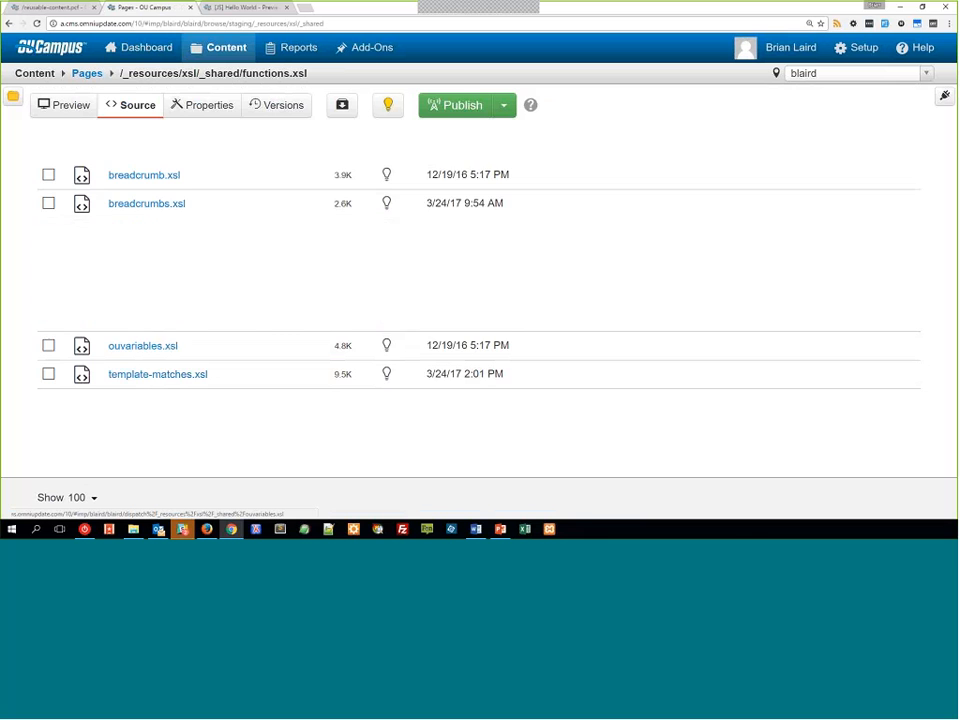
pyautogui.scroll(-4, 321, 336)
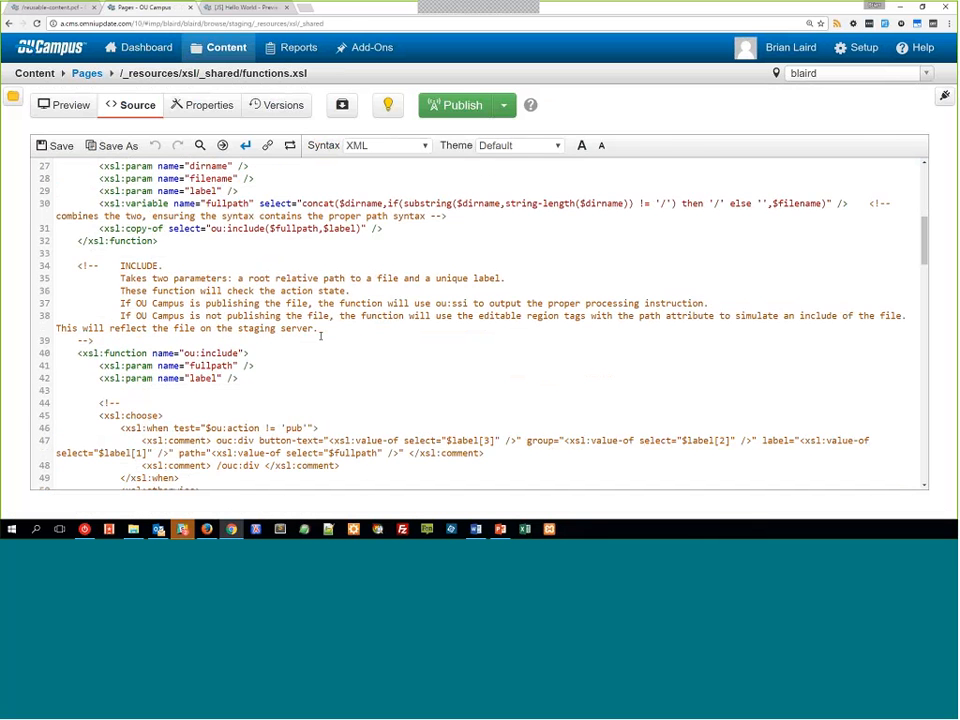
pyautogui.scroll(-3, 321, 336)
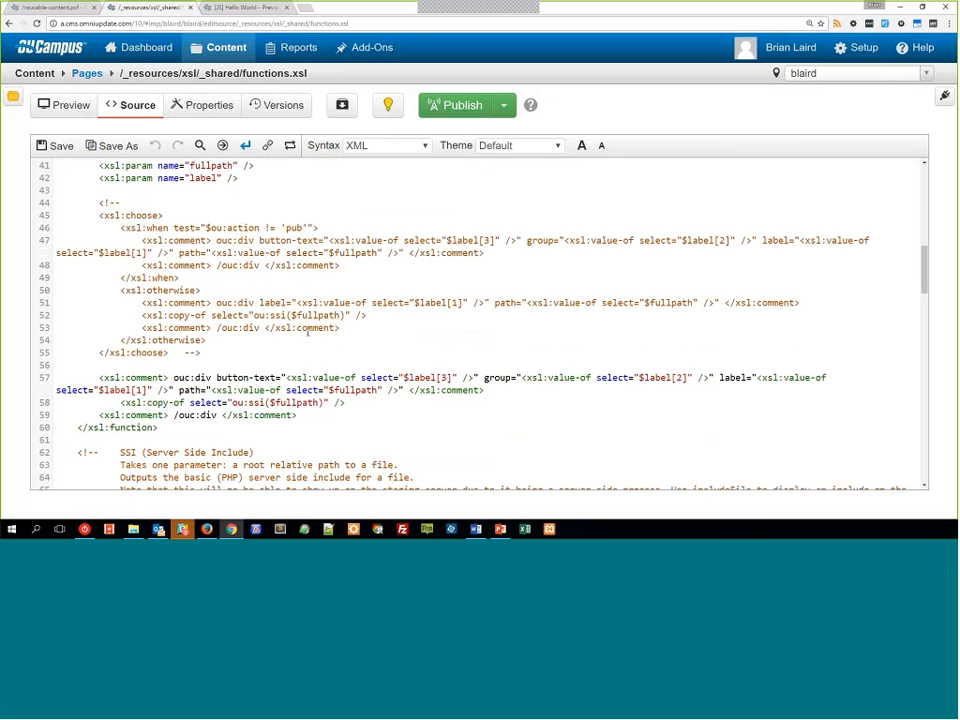
pyautogui.scroll(-3, 308, 334)
pyautogui.scroll(4, 308, 334)
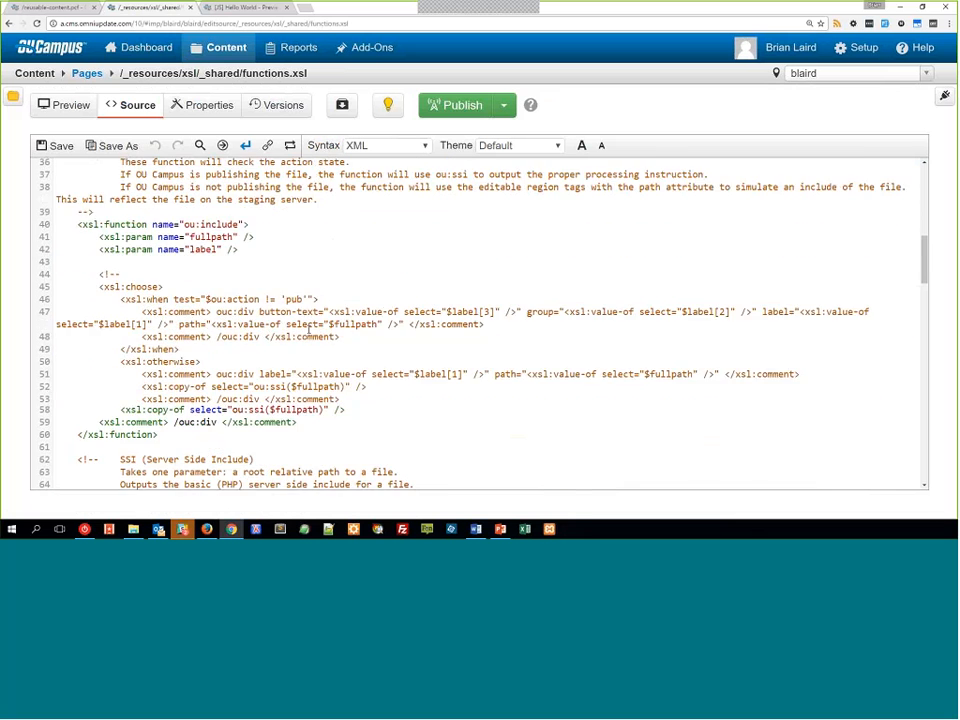
pyautogui.scroll(1, 308, 332)
pyautogui.scroll(-6, 300, 317)
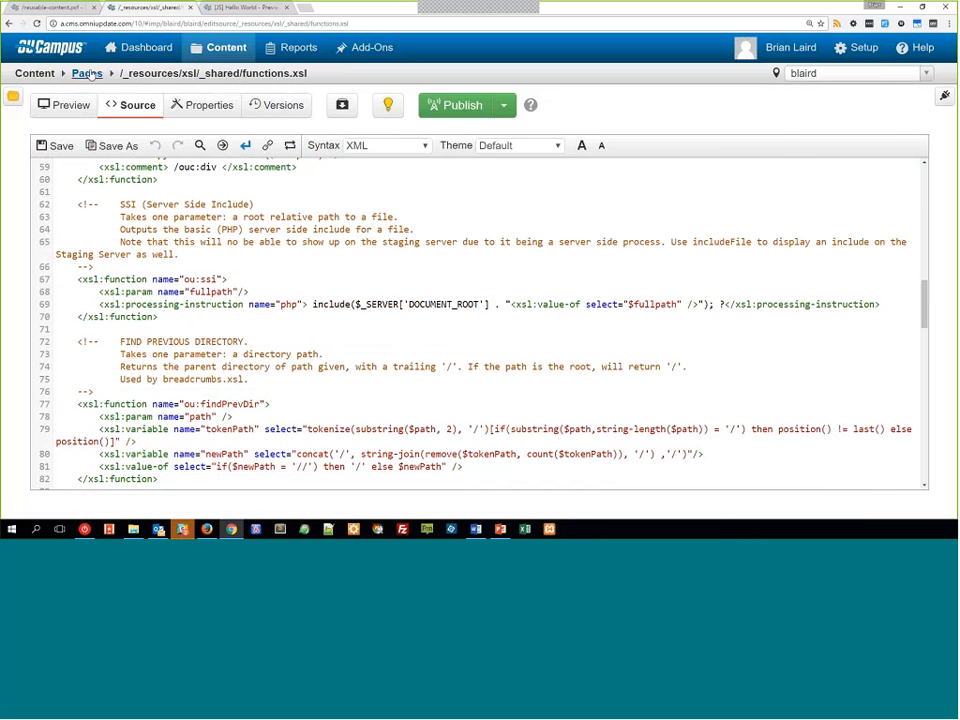
# Open template-matches.xsl from the _shared folder and examine its processing-instruction() template.
pyautogui.click(87, 74)
pyautogui.click(161, 373)
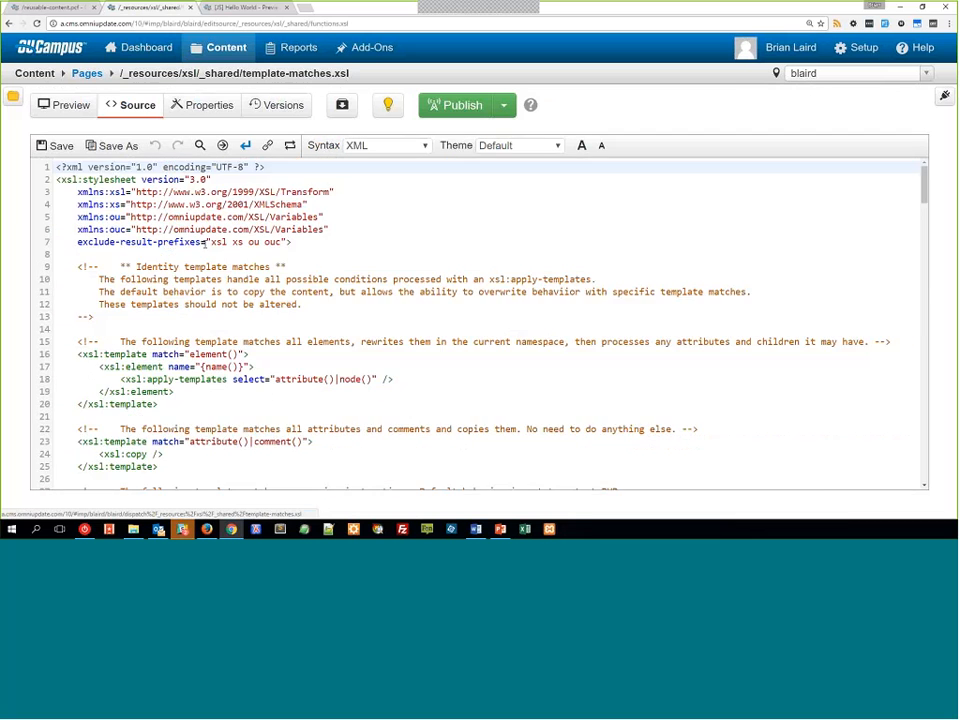
pyautogui.scroll(-6, 213, 235)
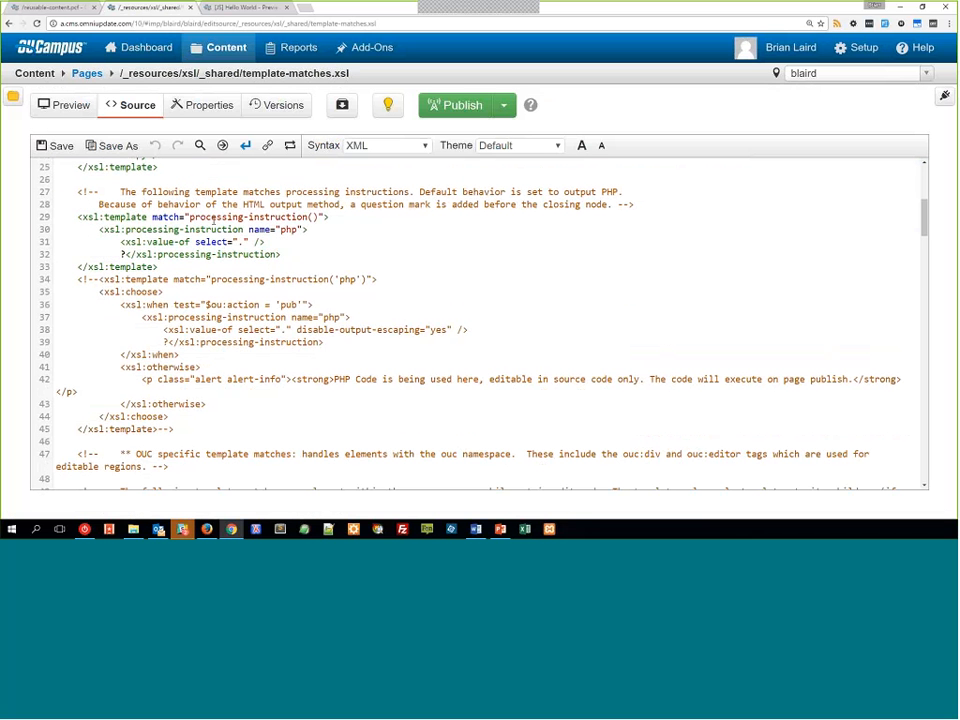
pyautogui.moveTo(77, 217); pyautogui.dragTo(226, 261)
pyautogui.click(190, 242)
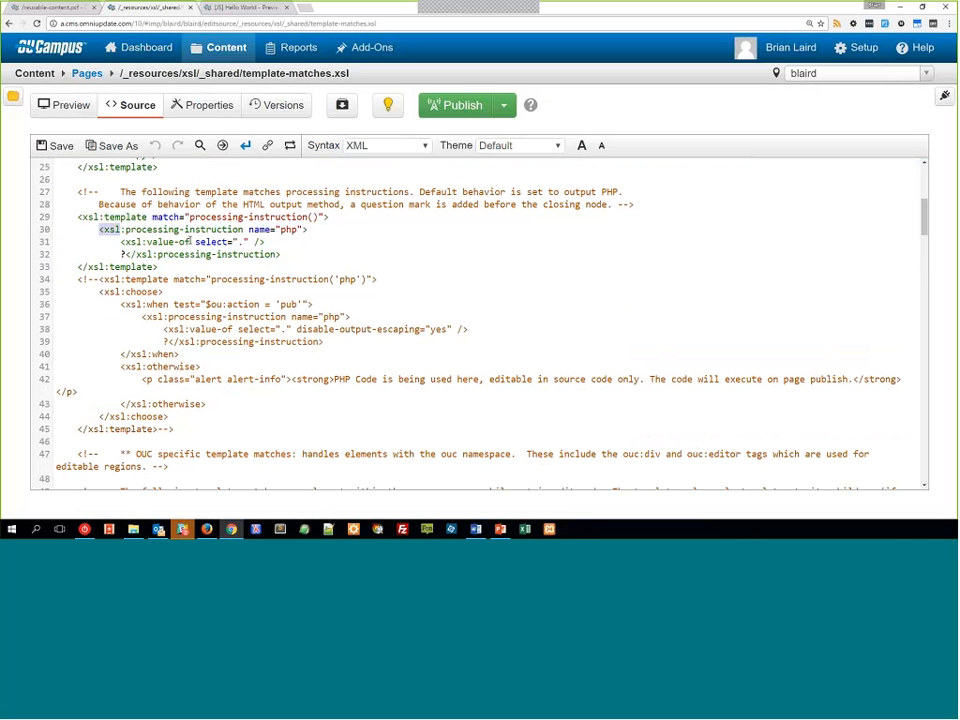
pyautogui.click(308, 229)
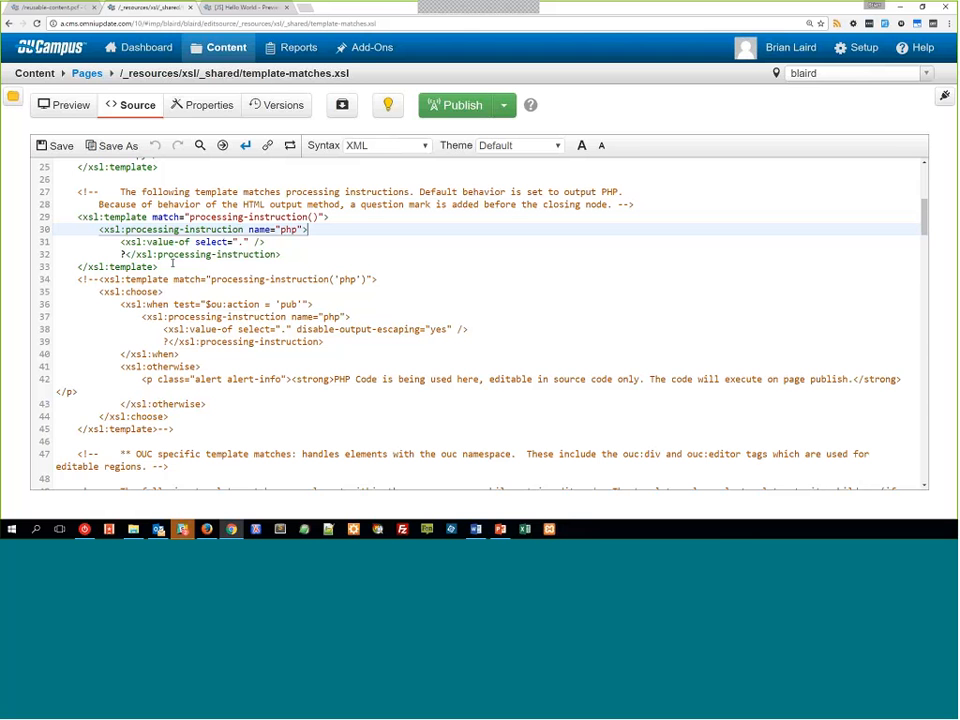
# Move the closing comment mark --> from the end of the processing-instruction('php') template to the end of the processing-instruction() template on line 33.
pyautogui.click(92, 279)
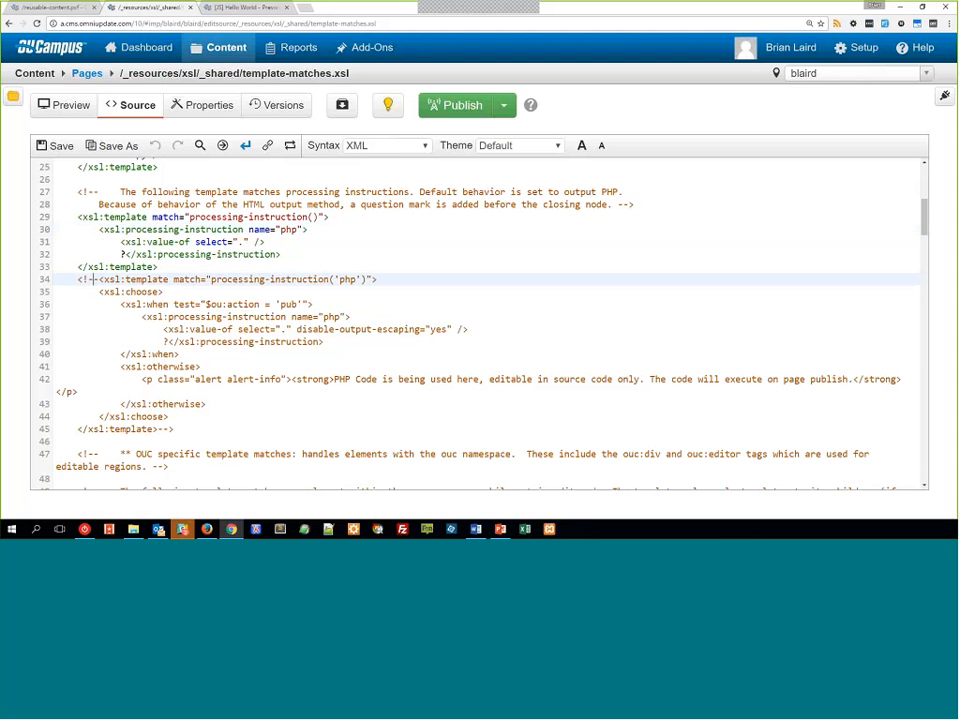
pyautogui.click(161, 328)
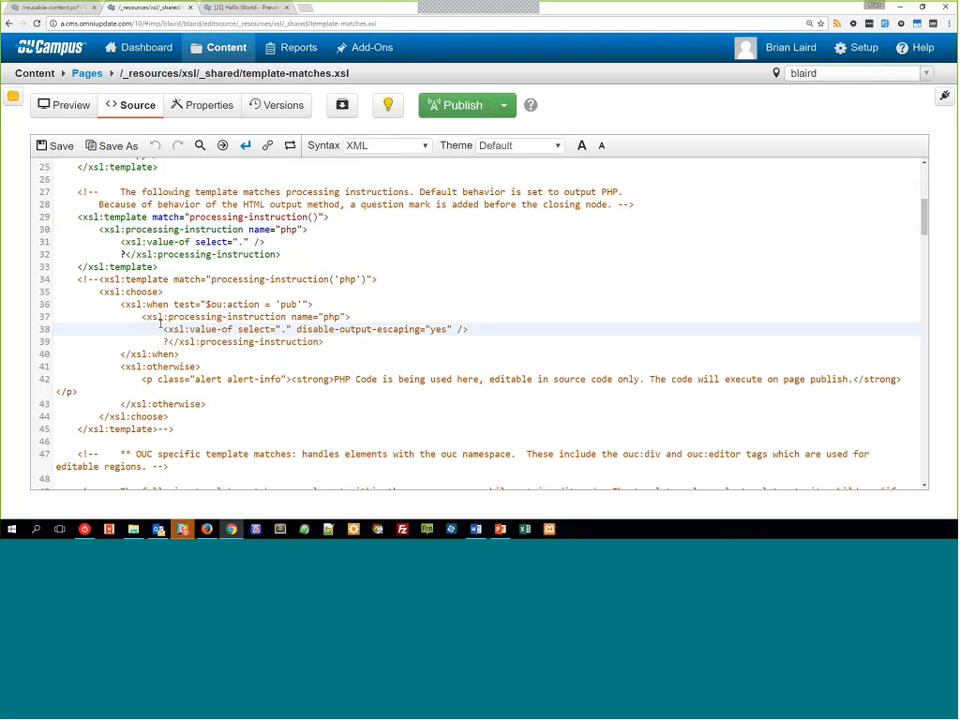
pyautogui.press('Down')
pyautogui.press('Down')
pyautogui.press('Down')
pyautogui.press('Down')
pyautogui.press('Down')
pyautogui.press('Down')
pyautogui.press('Down')
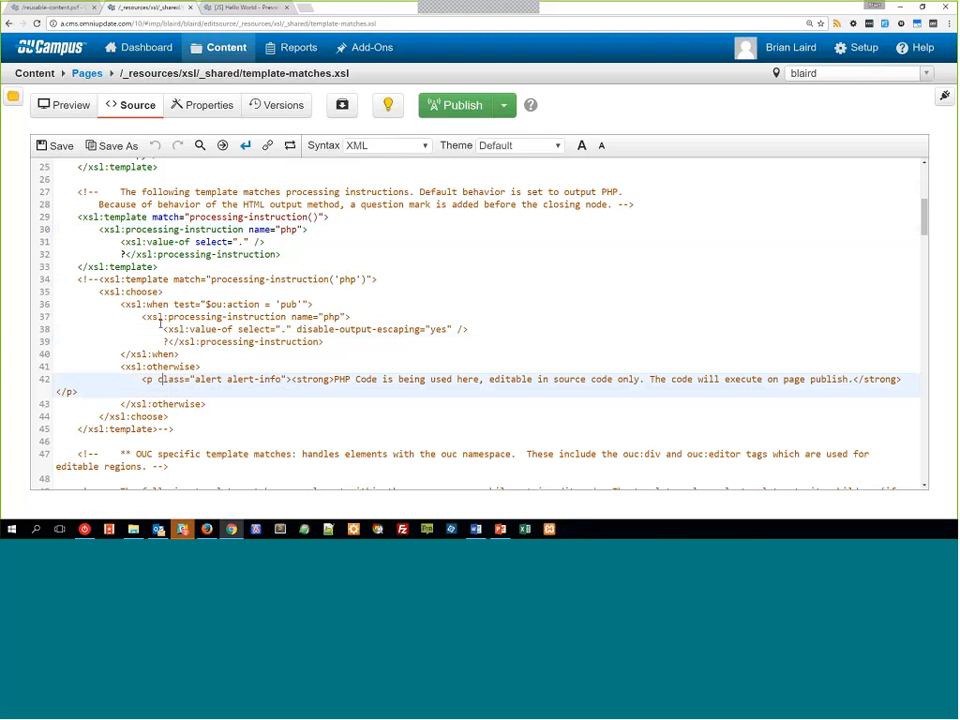
pyautogui.hotkey('shift', 'End')
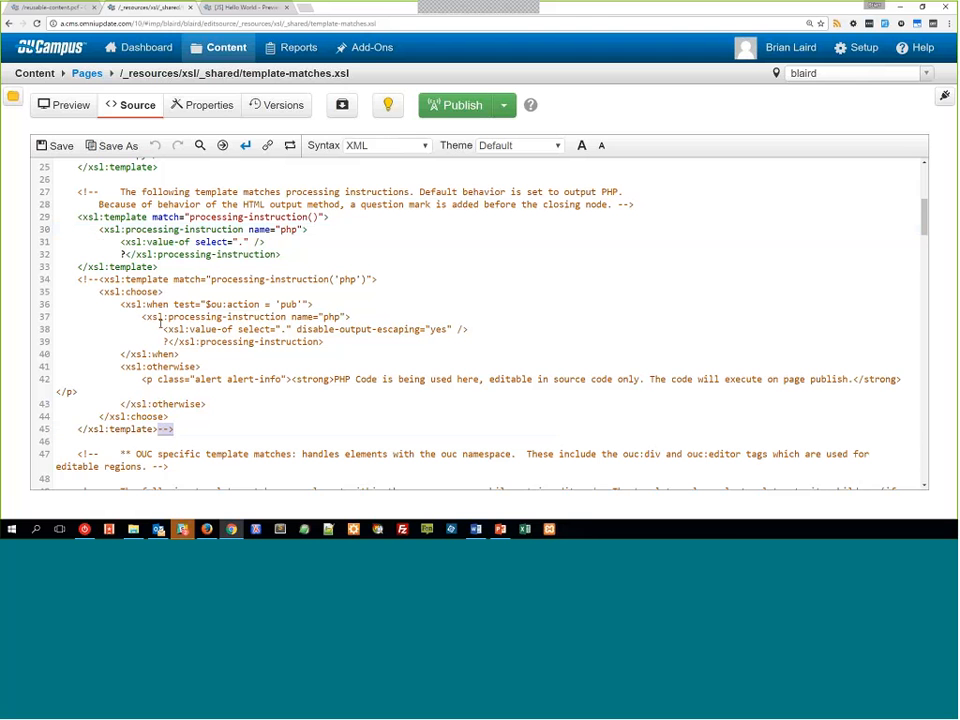
pyautogui.hotkey('ctrl', 'x')
pyautogui.press('Up')
pyautogui.press('Up')
pyautogui.press('Up')
pyautogui.press('Up')
pyautogui.press('Up')
pyautogui.press('Up')
pyautogui.press('Up')
pyautogui.press('Up')
pyautogui.press('Up')
pyautogui.press('Up')
pyautogui.press('Up')
pyautogui.press('Up')
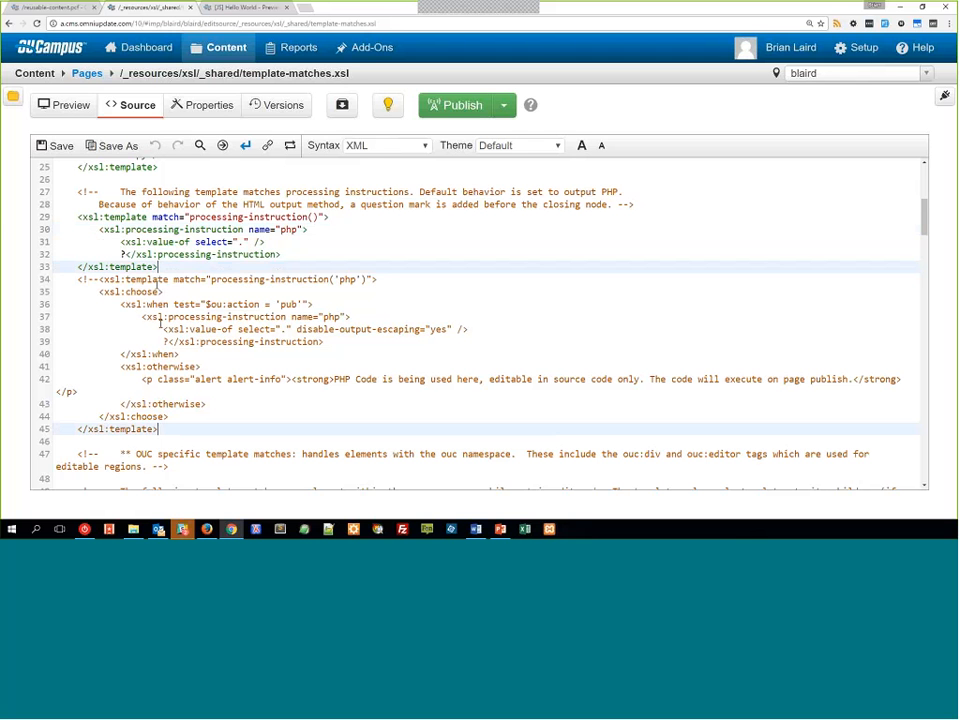
pyautogui.hotkey('ctrl', 'v')
# Move the opening comment mark <!-- from line 34 to the start of the processing-instruction() template on line 29.
pyautogui.moveTo(78, 279); pyautogui.dragTo(100, 279)
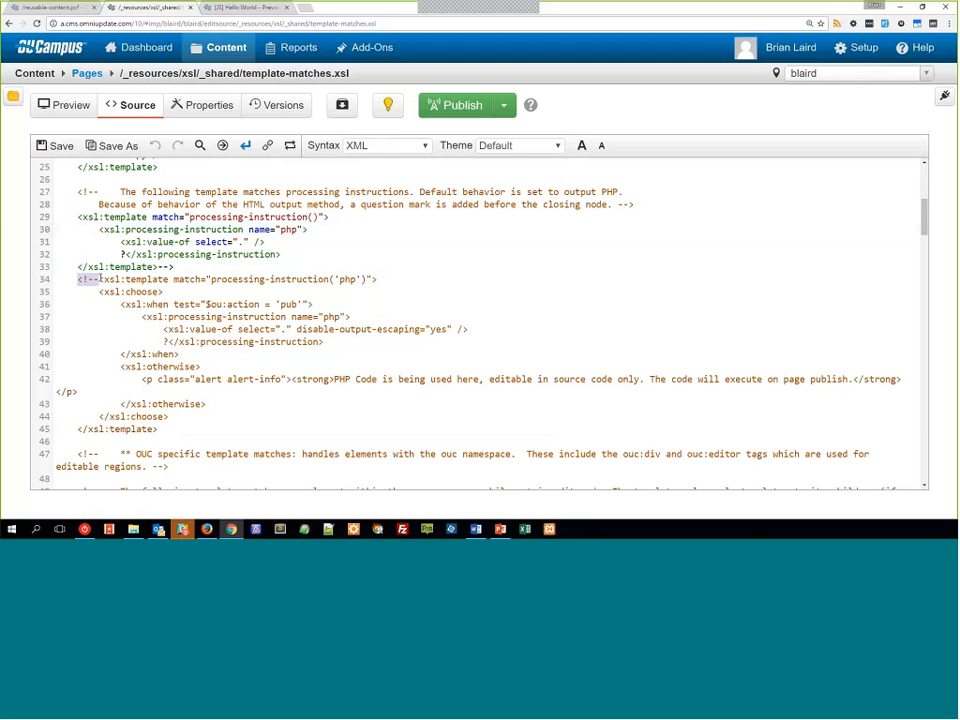
pyautogui.hotkey('ctrl', 'x')
pyautogui.press('Up')
pyautogui.press('Up')
pyautogui.press('Up')
pyautogui.press('Up')
pyautogui.press('Up')
pyautogui.hotkey('ctrl', 'v')
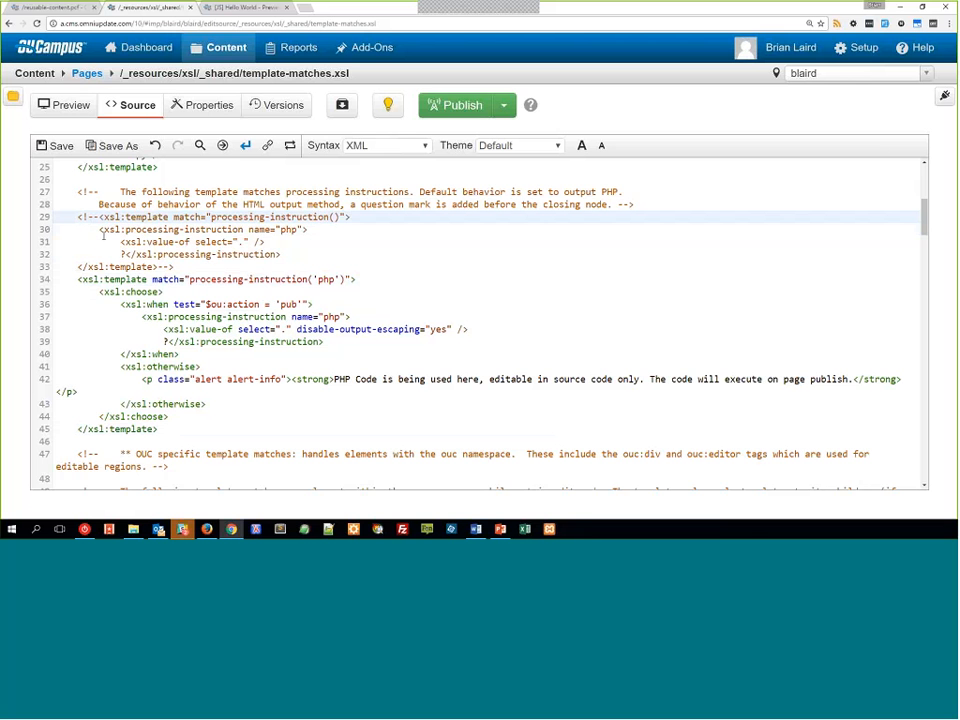
# Examine the processing-instruction('php') template's publish condition, its PHP output and the alert paragraph in the otherwise branch.
pyautogui.scroll(-2, 203, 266)
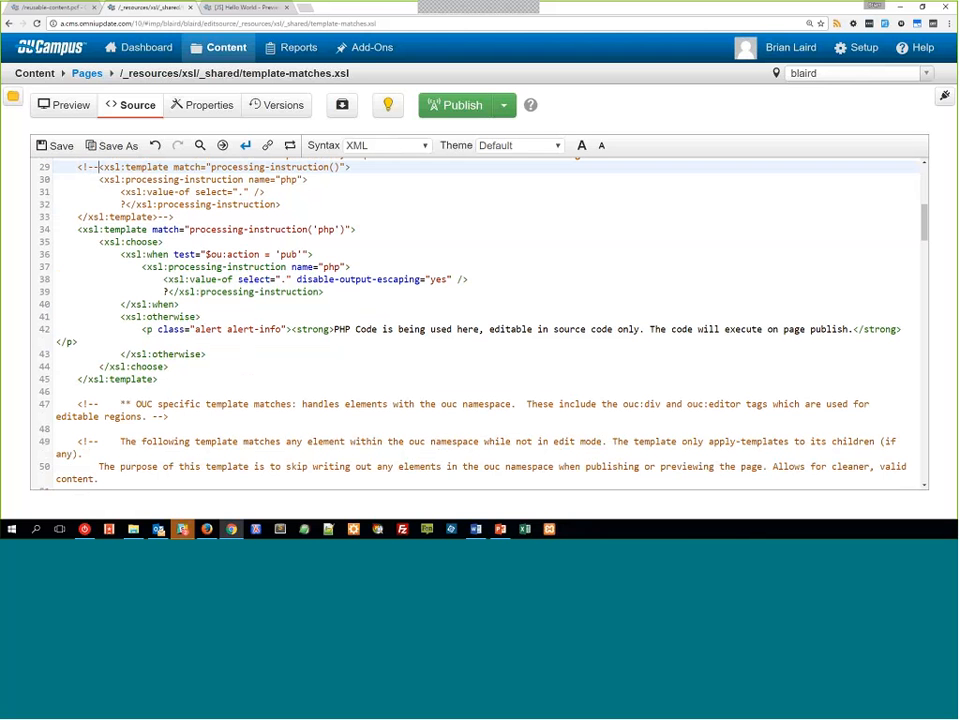
pyautogui.moveTo(205, 254); pyautogui.dragTo(306, 255)
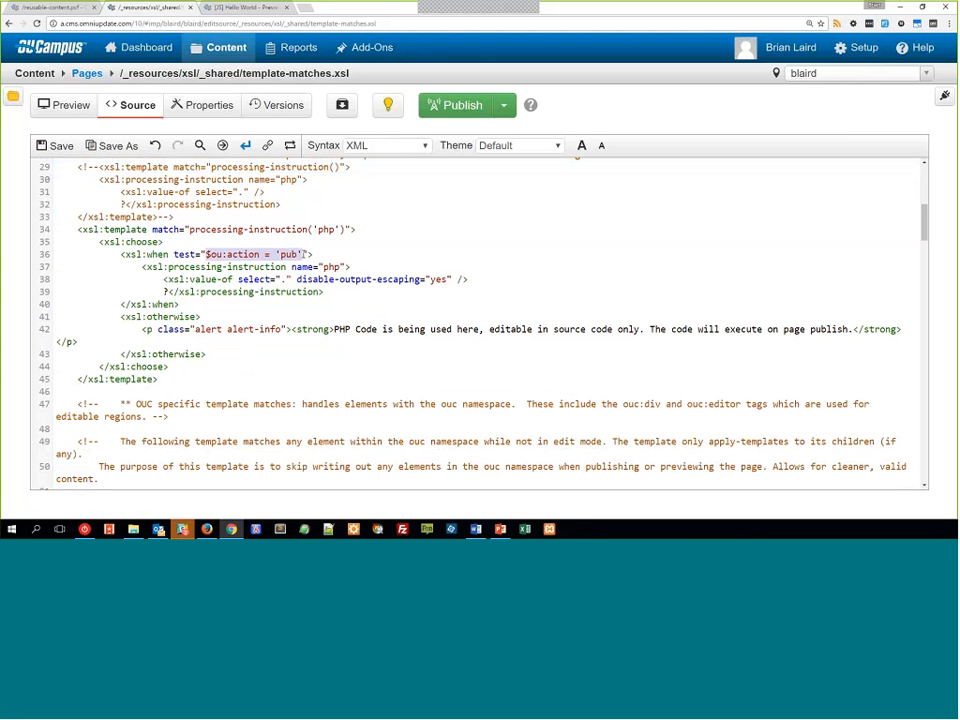
pyautogui.moveTo(142, 267); pyautogui.dragTo(263, 297)
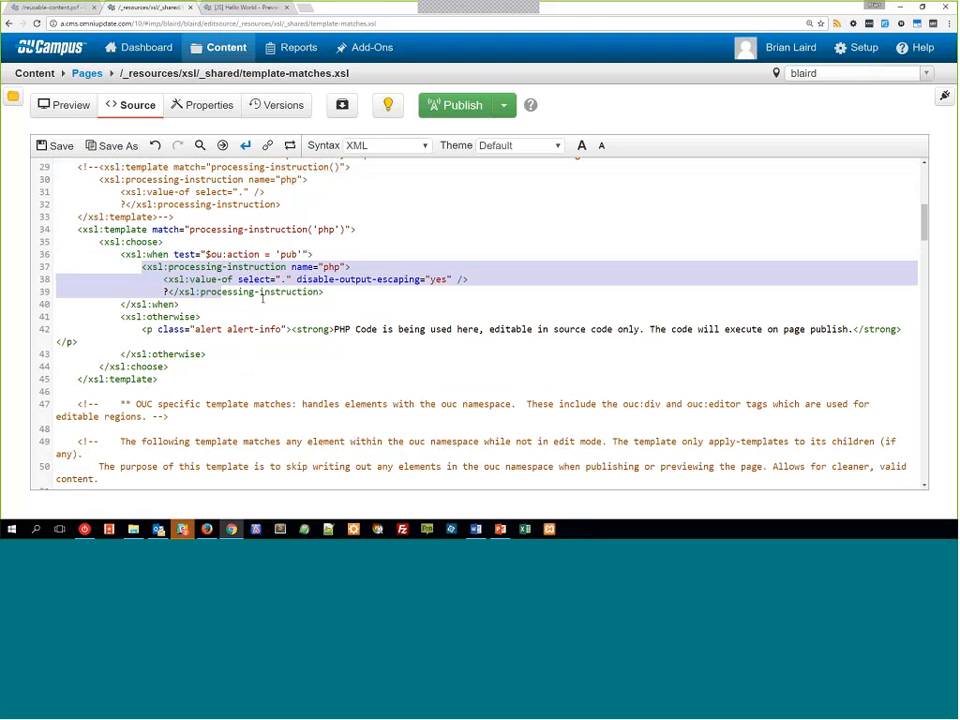
pyautogui.press('End')
pyautogui.click(133, 317)
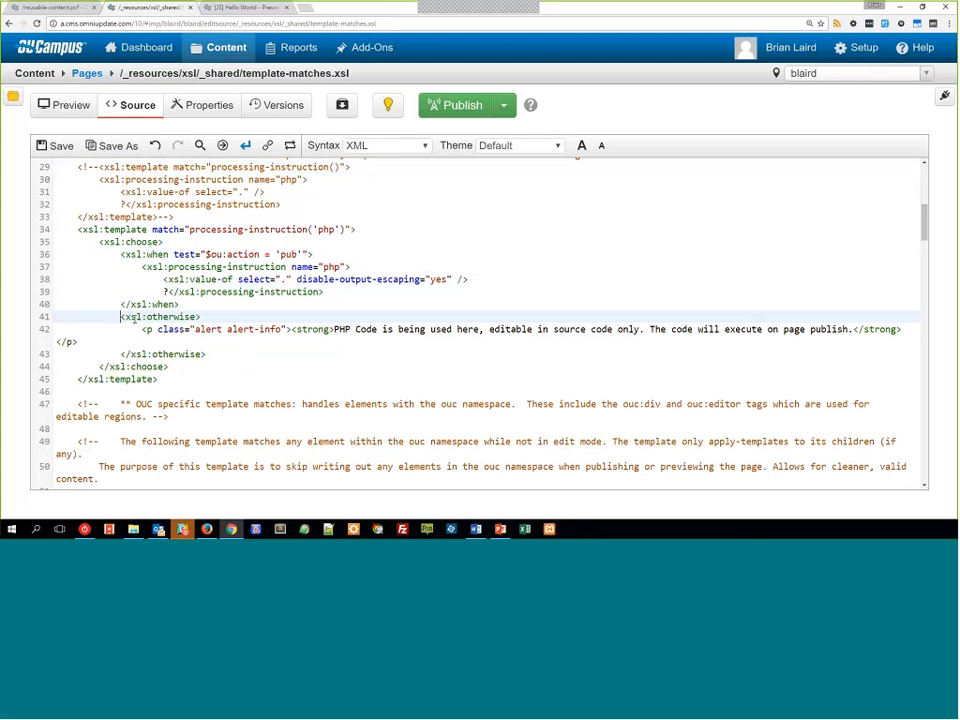
pyautogui.moveTo(133, 317); pyautogui.dragTo(208, 318)
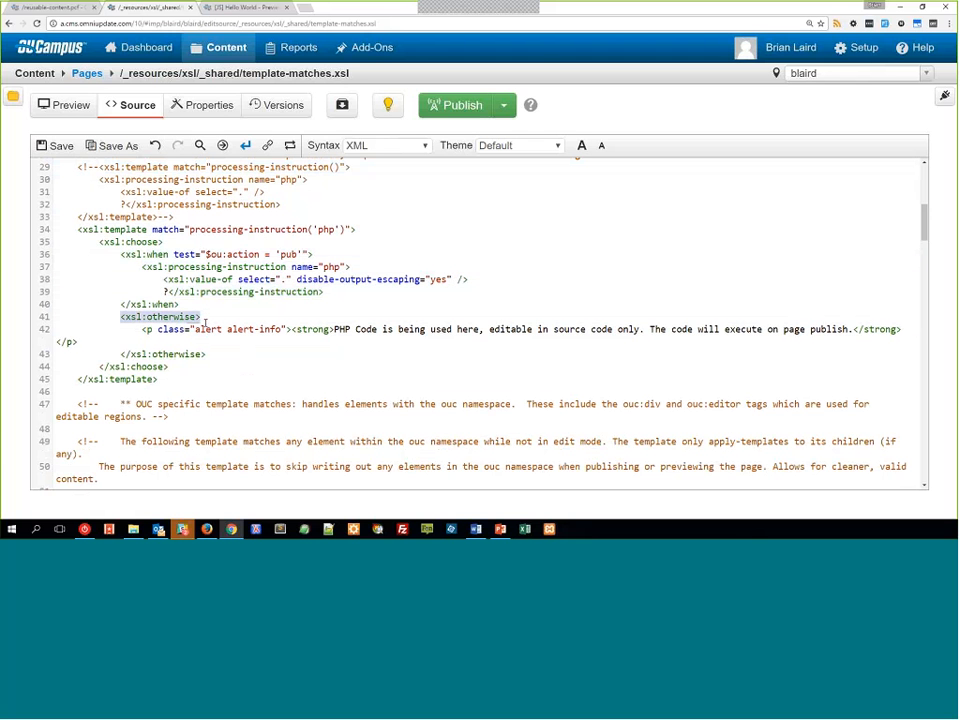
pyautogui.moveTo(141, 329); pyautogui.dragTo(183, 341)
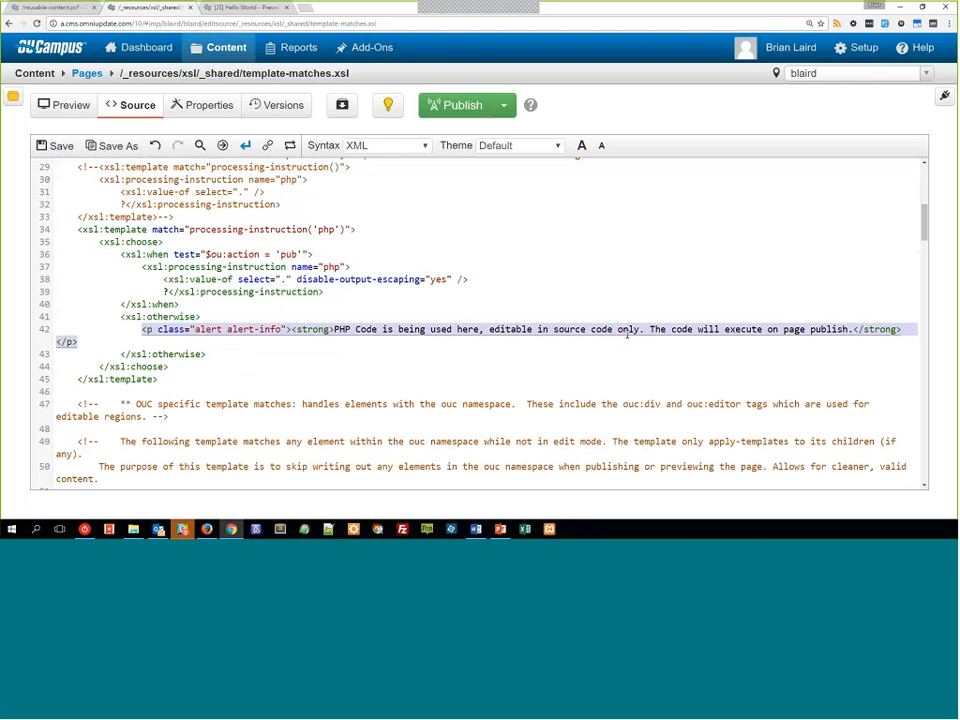
pyautogui.click(293, 328)
pyautogui.press('End')
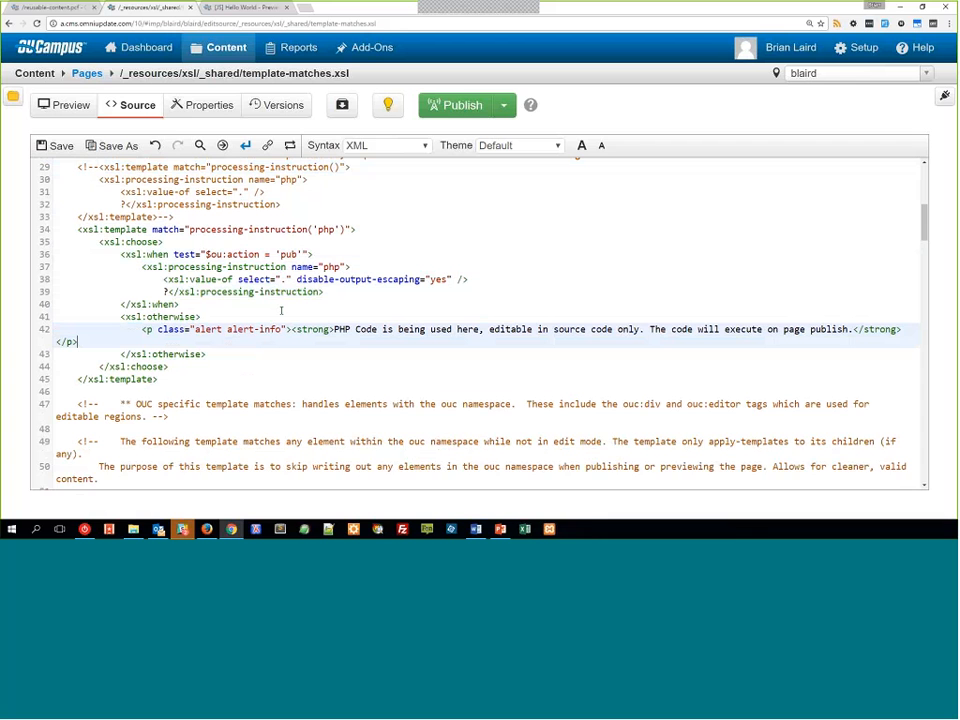
# Save template-matches.xsl and open the Main Content region of reusable-content.pcf for editing.
pyautogui.hotkey('ctrl', 's')
pyautogui.click(58, 8)
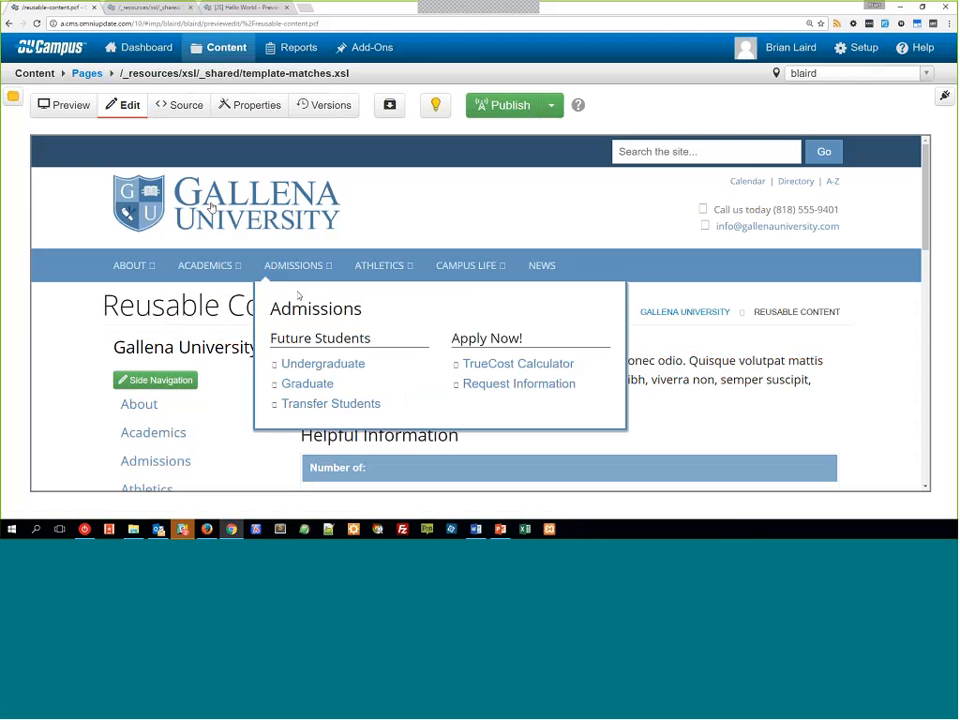
pyautogui.click(355, 346)
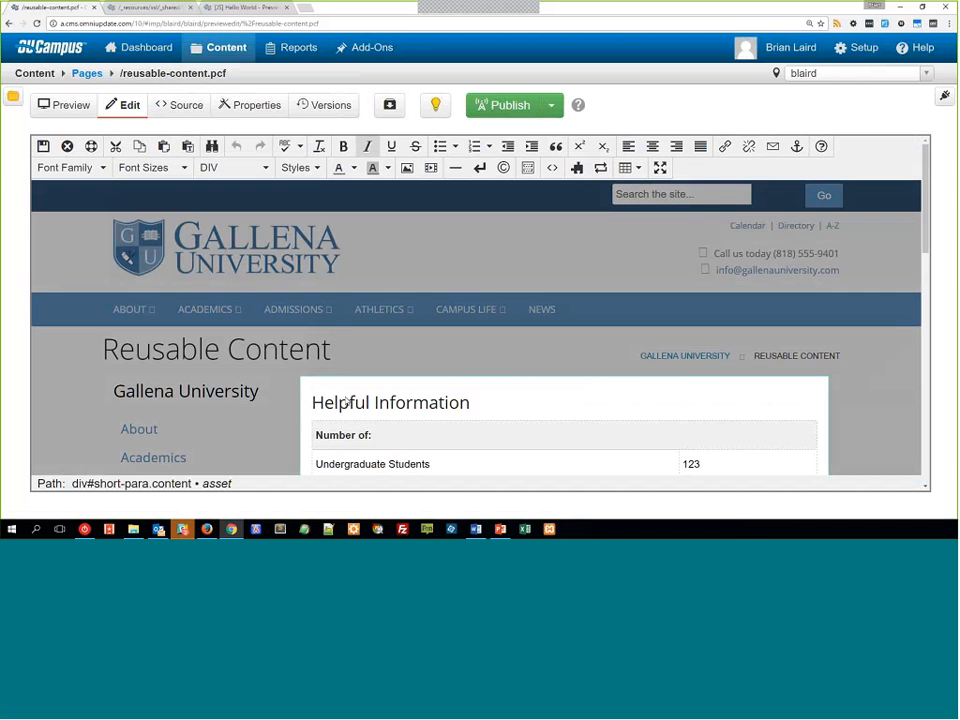
pyautogui.scroll(-1, 332, 381)
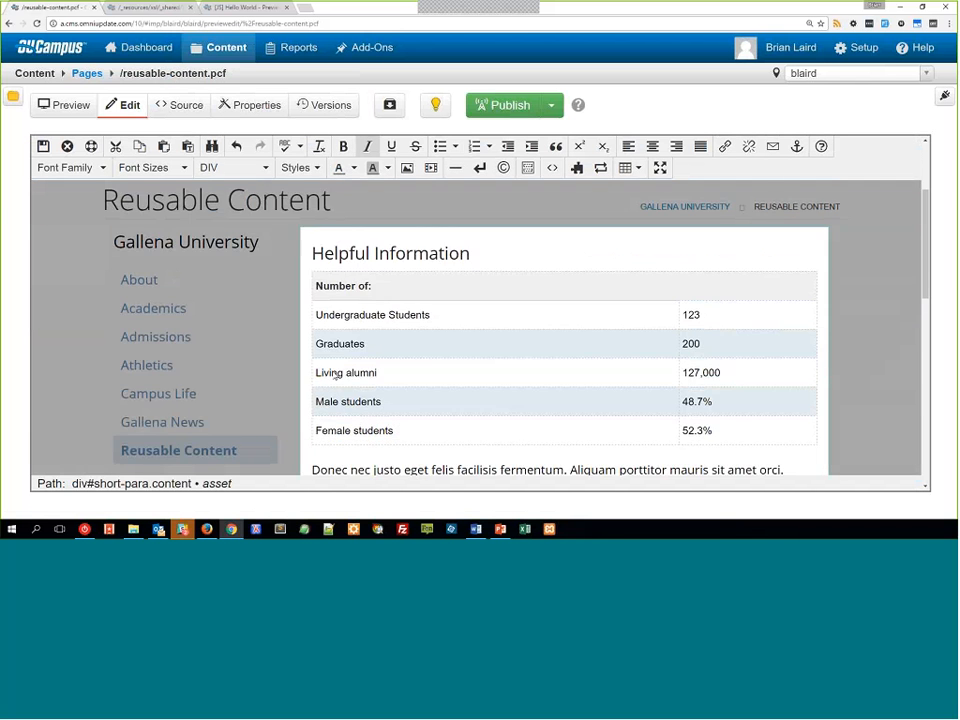
# Insert the [PHP] Hello World asset on a new line above the Helpful Information heading and save the page.
pyautogui.click(316, 315)
pyautogui.press('Return')
pyautogui.press('Return')
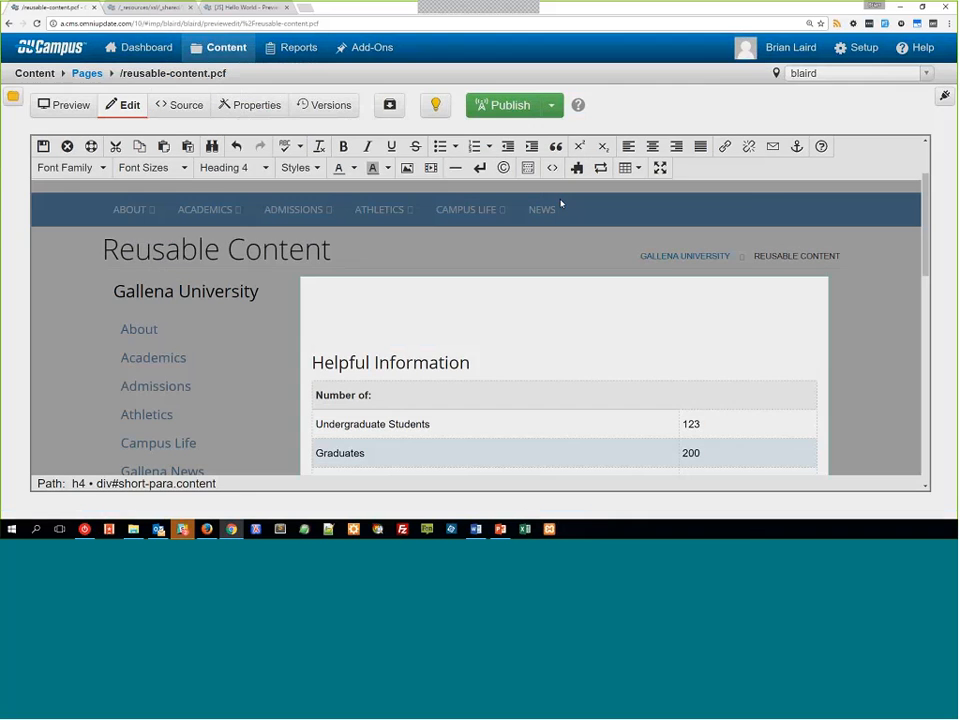
pyautogui.click(577, 167)
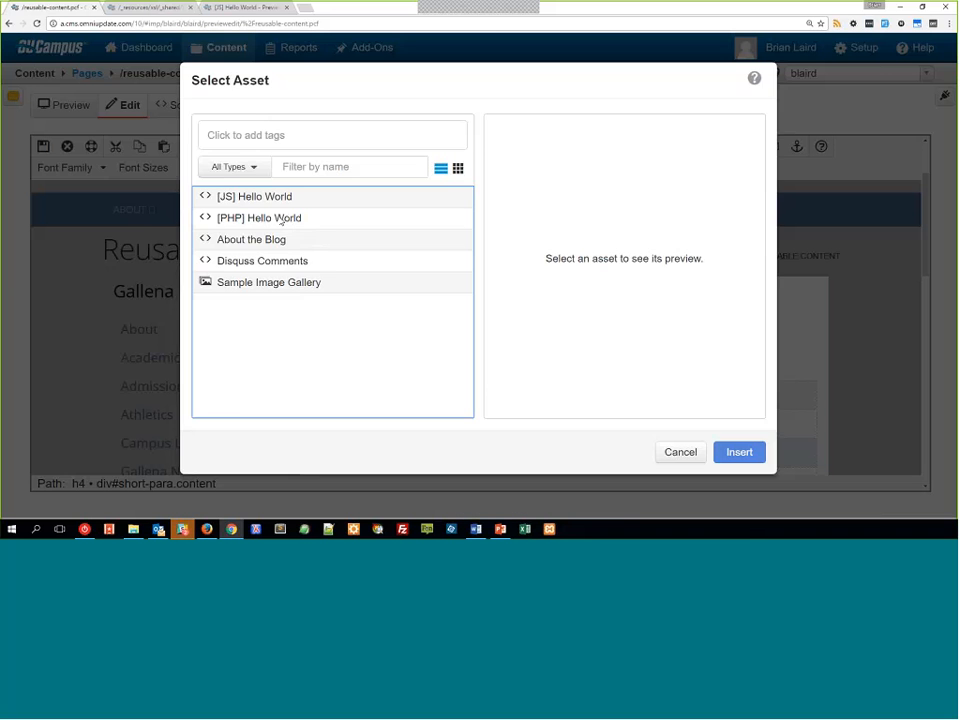
pyautogui.doubleClick(285, 219)
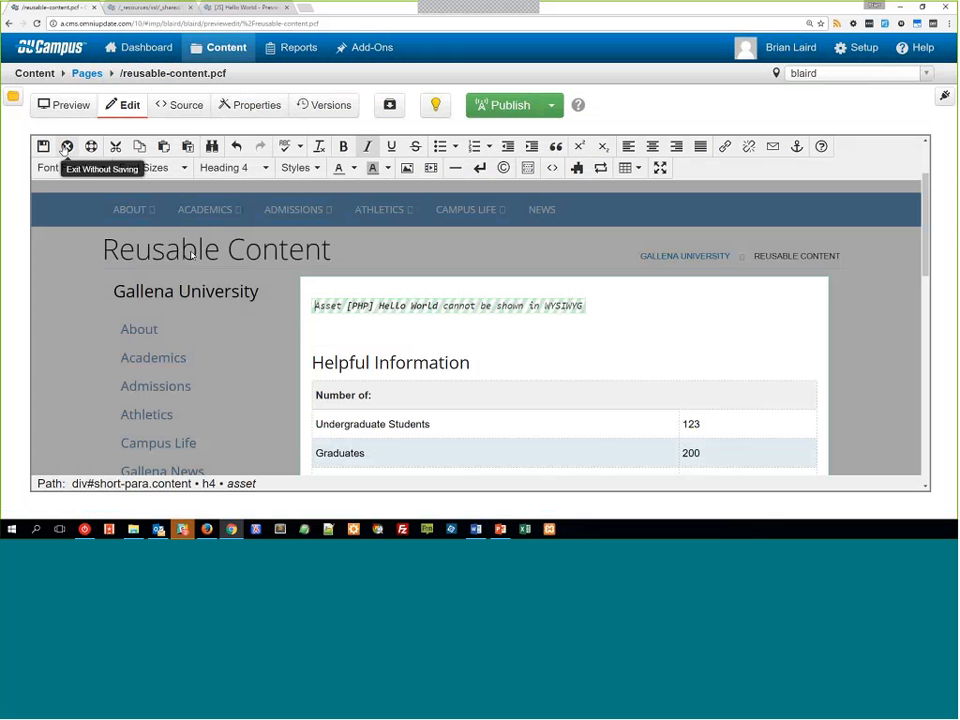
pyautogui.click(43, 146)
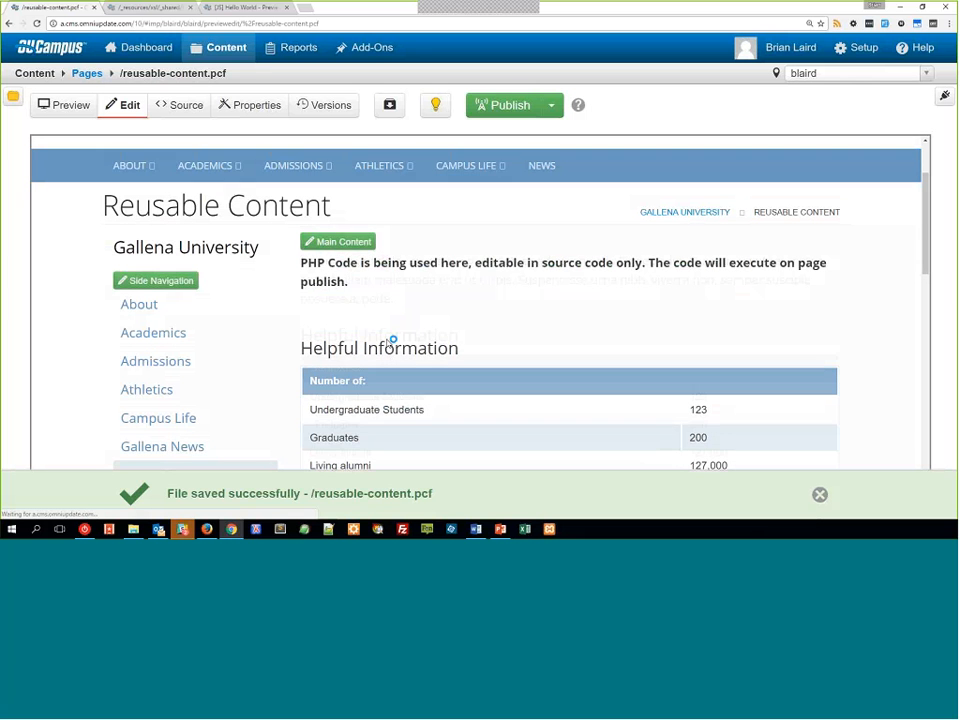
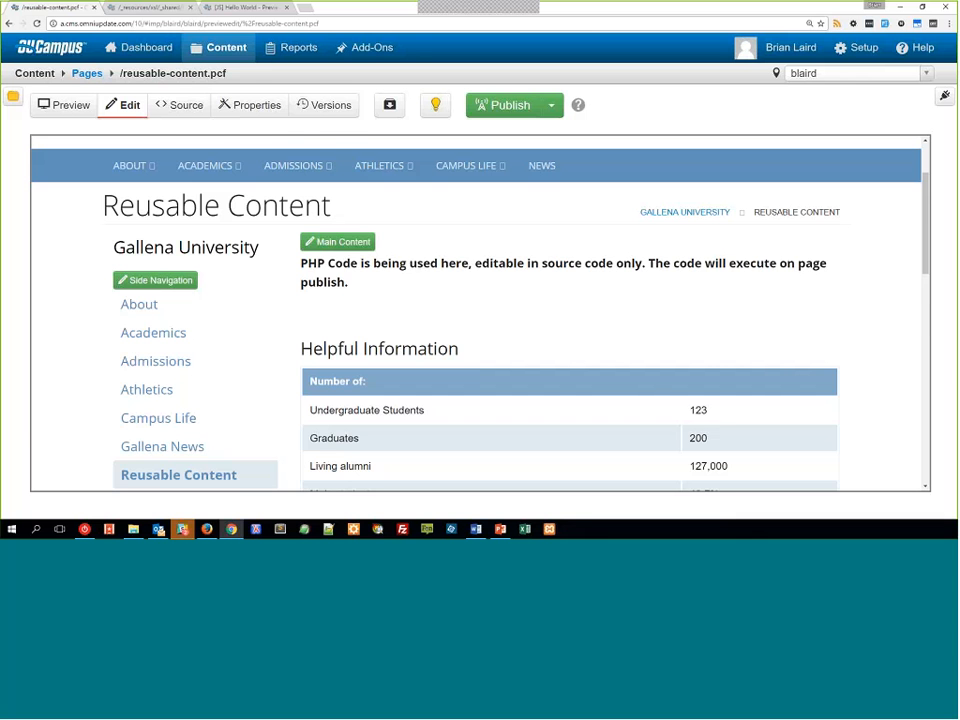
# Reopen the Main Content region and examine the directly editable Helpful Information table.
pyautogui.scroll(-3, 437, 253)
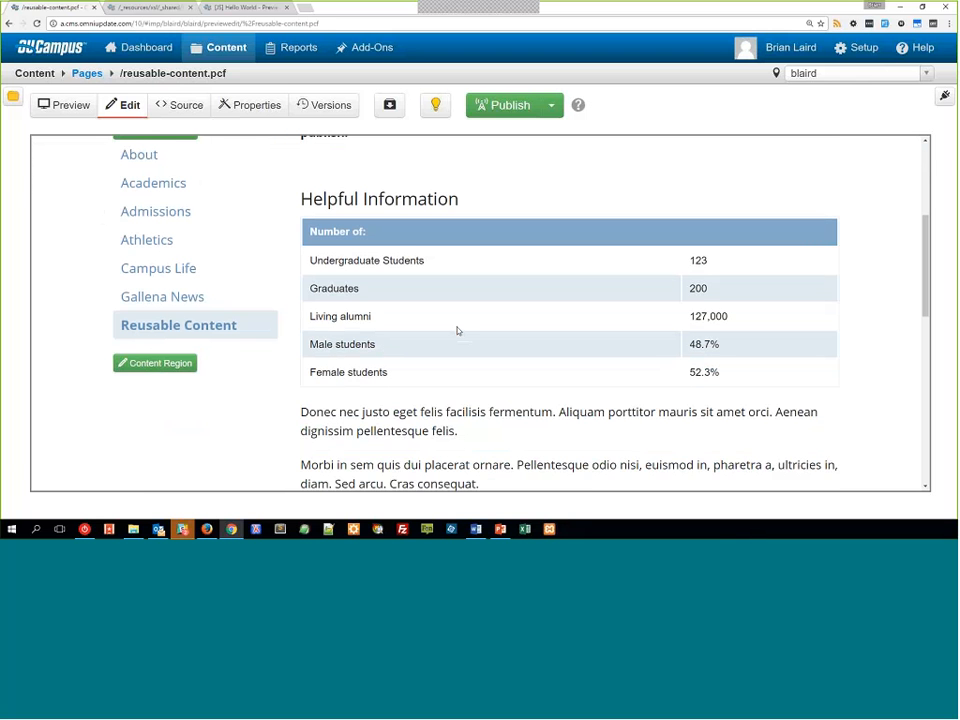
pyautogui.scroll(3, 457, 330)
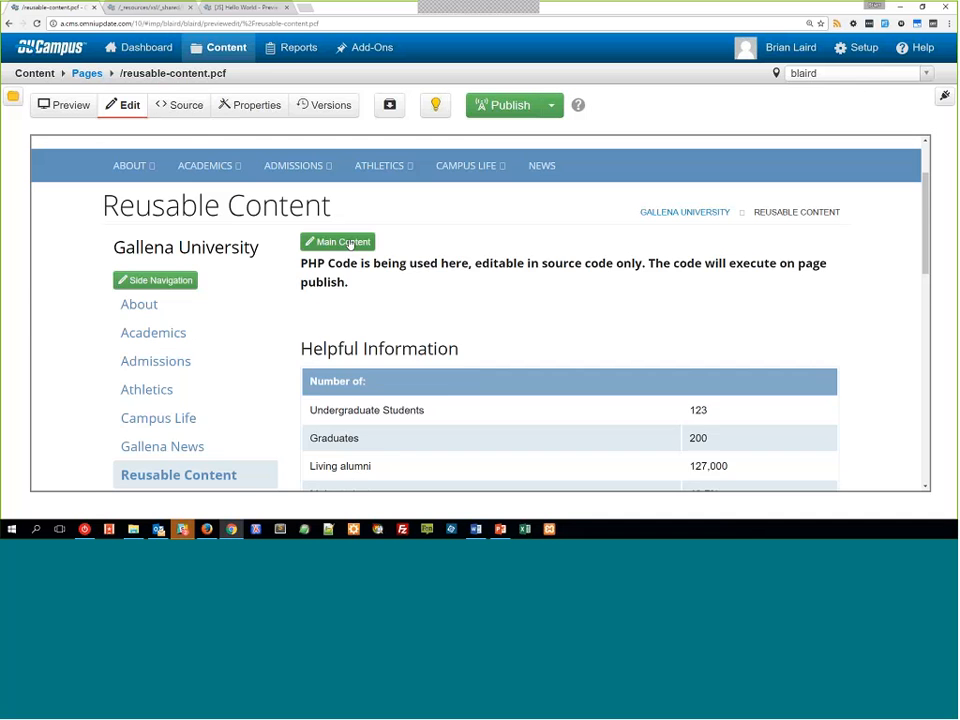
pyautogui.click(349, 243)
pyautogui.scroll(-3, 408, 365)
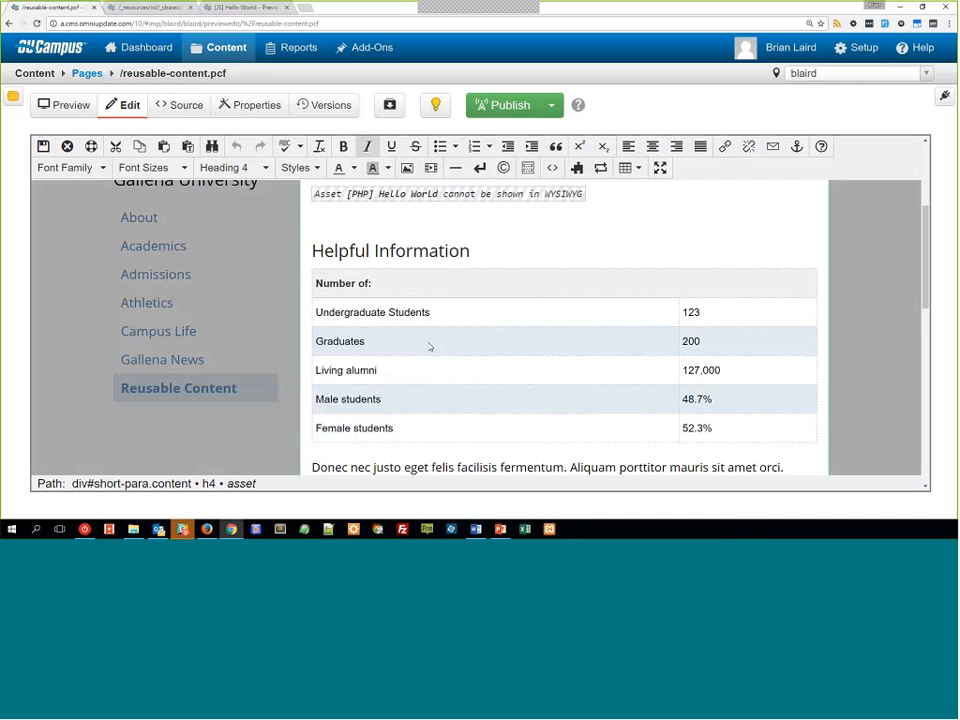
pyautogui.scroll(1, 413, 286)
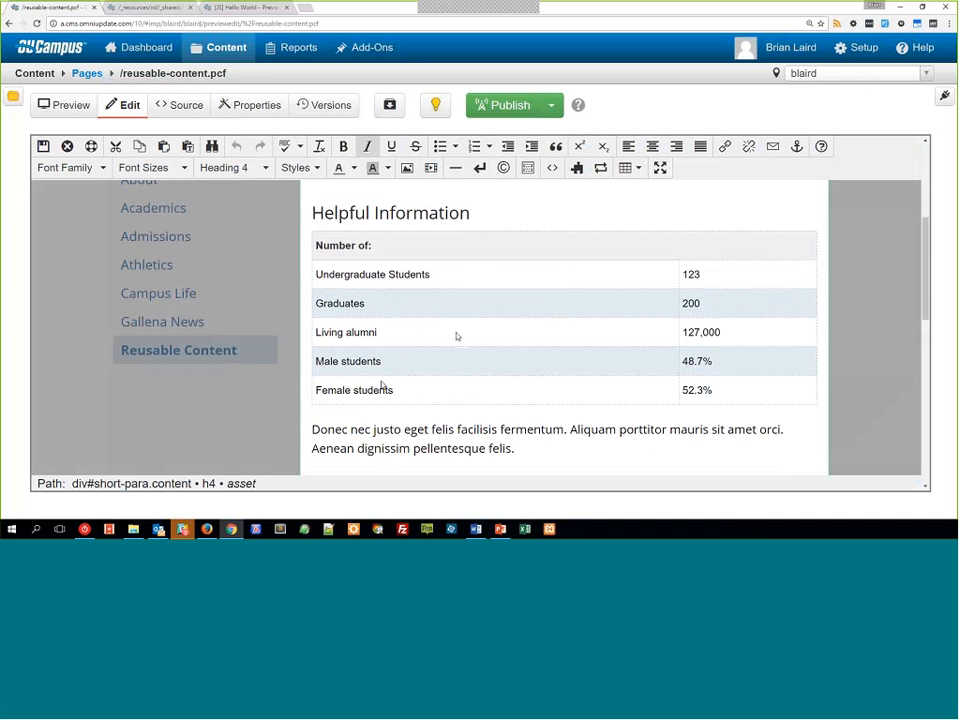
pyautogui.click(416, 356)
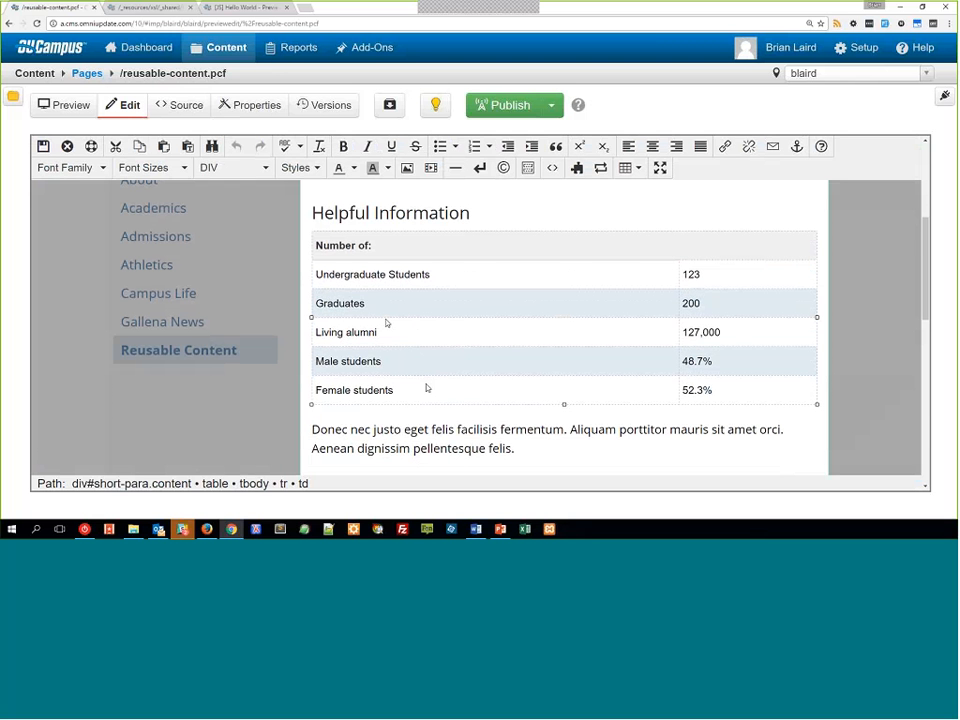
pyautogui.click(392, 312)
# In the source of reusable-content.pcf, auto-indent the code and copy the Helpful Information heading with its whole table.
pyautogui.click(180, 105)
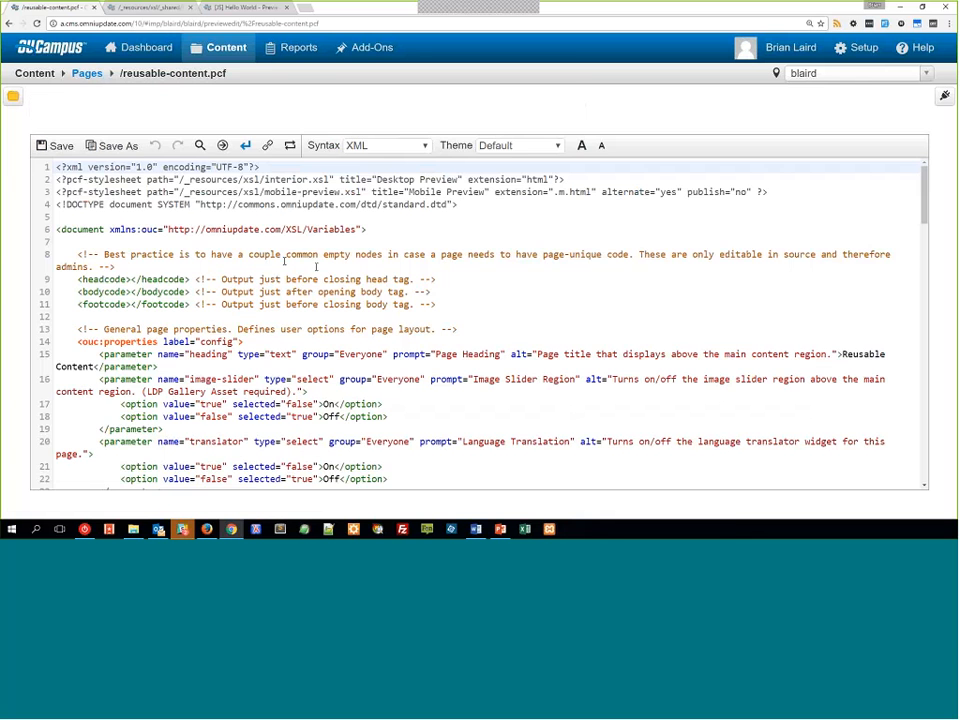
pyautogui.scroll(-11, 270, 276)
pyautogui.click(268, 275)
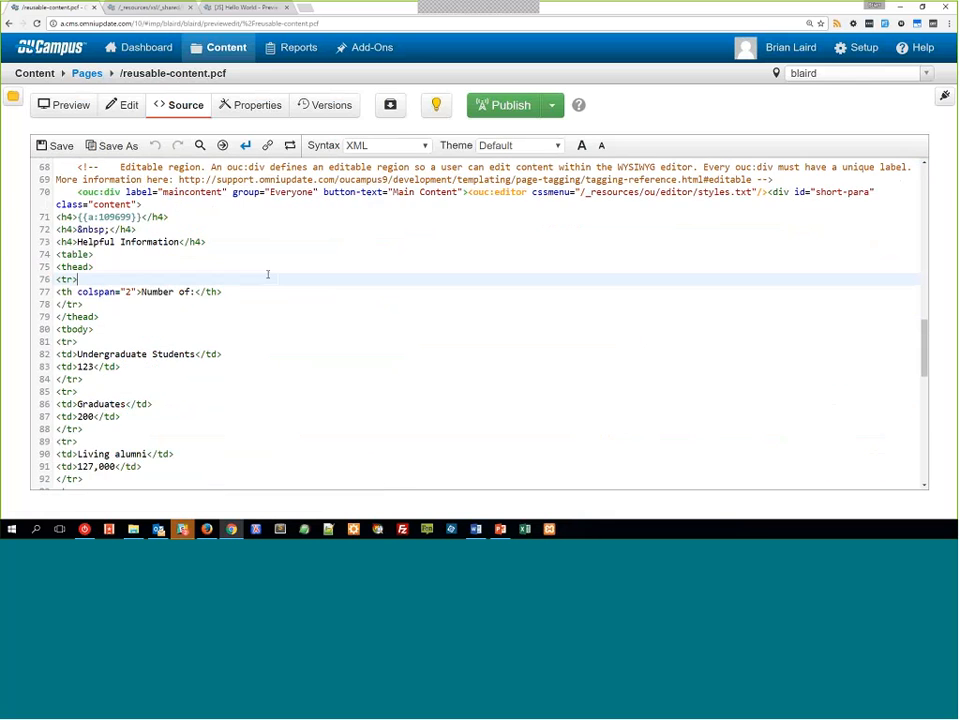
pyautogui.hotkey('ctrl', 'a')
pyautogui.hotkey('shift', 'Tab')
pyautogui.click(100, 242)
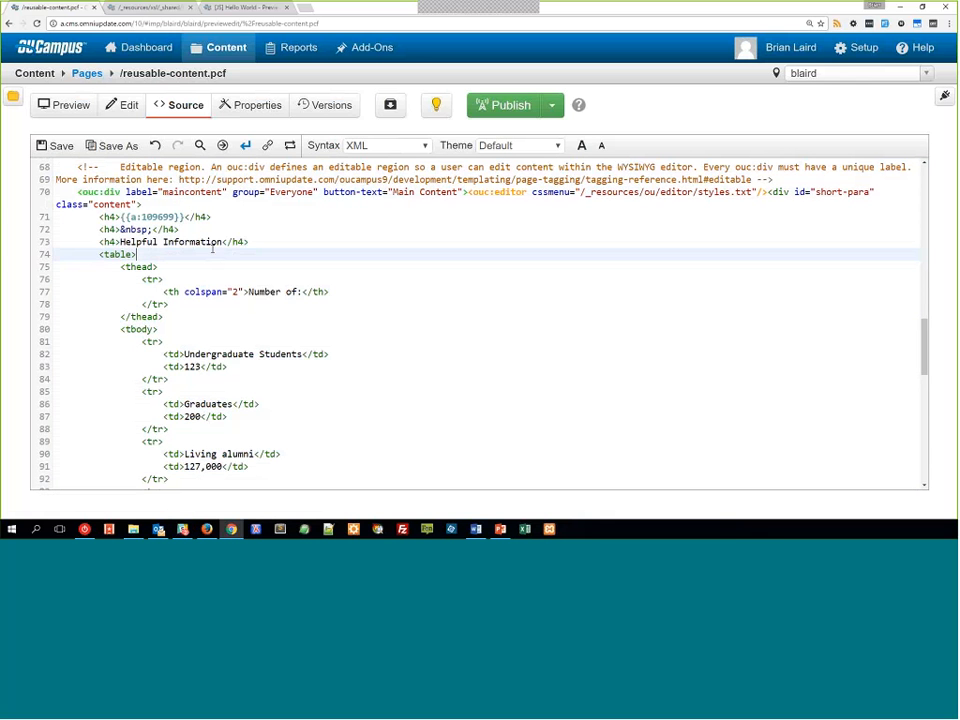
pyautogui.moveTo(100, 242); pyautogui.dragTo(180, 352)
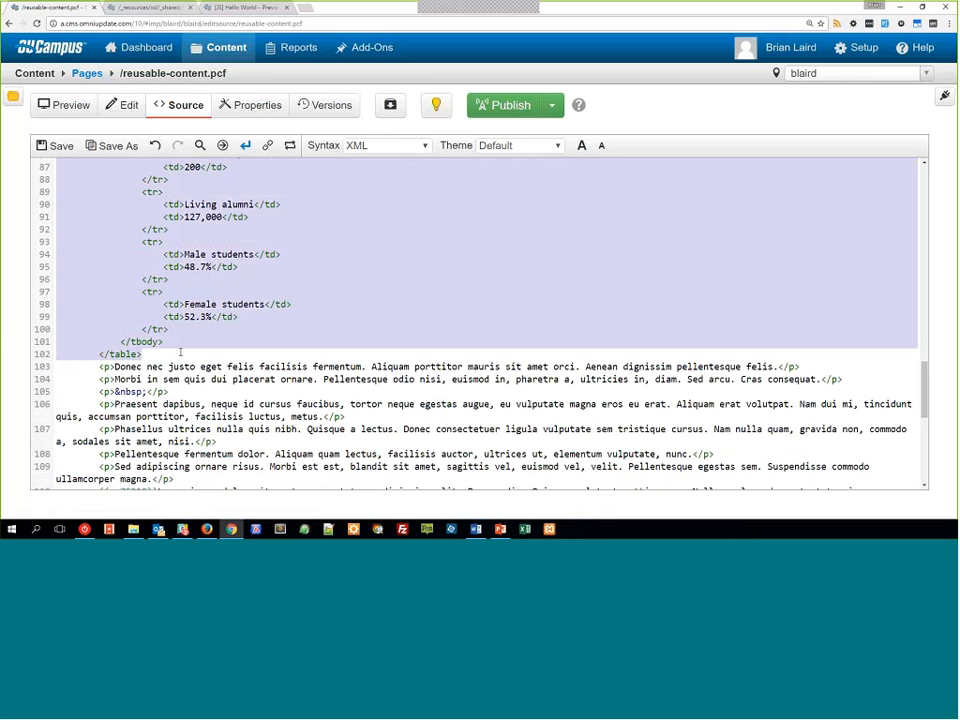
# Start a new source code asset from the Assets list and name it Protect Content Table.
pyautogui.click(210, 8)
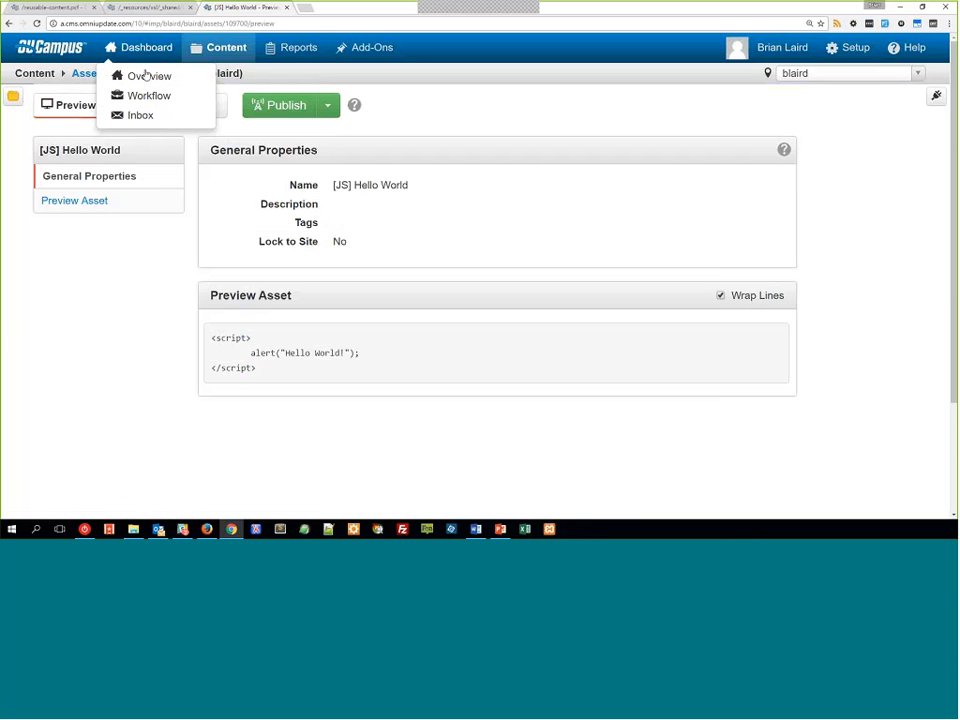
pyautogui.click(88, 73)
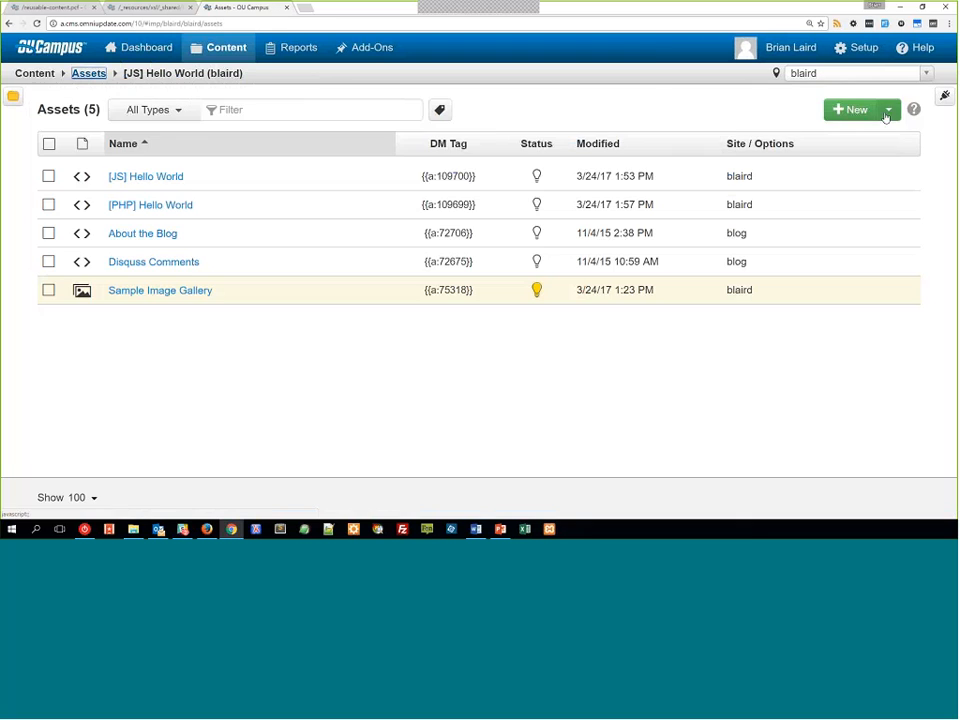
pyautogui.click(862, 109)
pyautogui.click(484, 165)
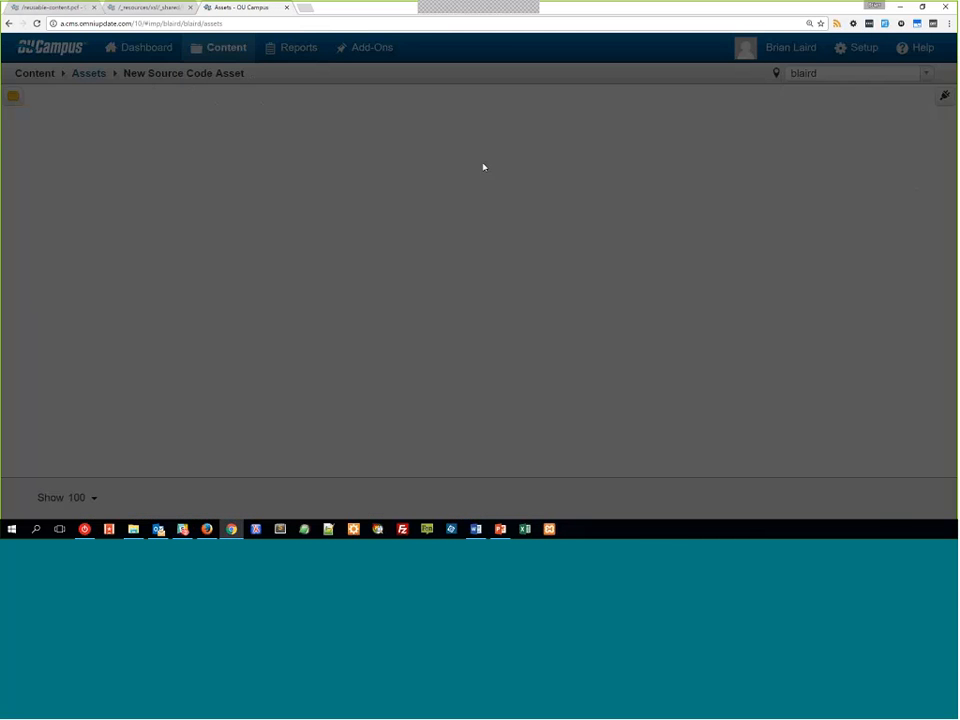
pyautogui.click(430, 153)
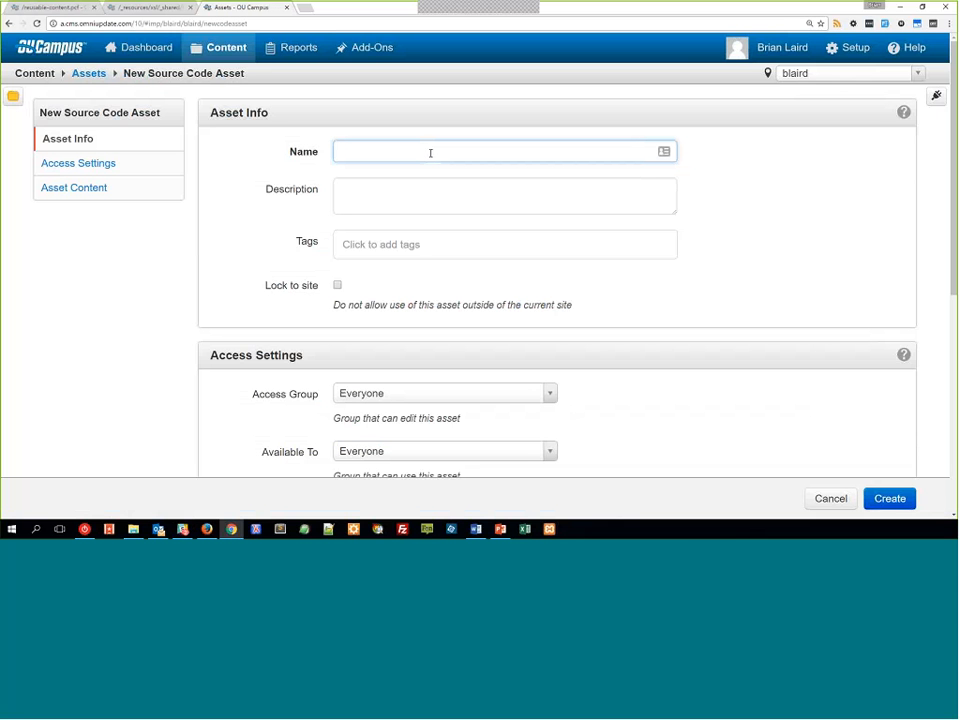
pyautogui.write('Protect Content TAble')
pyautogui.press('BackSpace')
pyautogui.press('BackSpace')
pyautogui.press('BackSpace')
pyautogui.press('BackSpace')
pyautogui.write('able')
# Paste the copied heading and table markup into the asset content and strip its indentation.
pyautogui.scroll(-3, 431, 152)
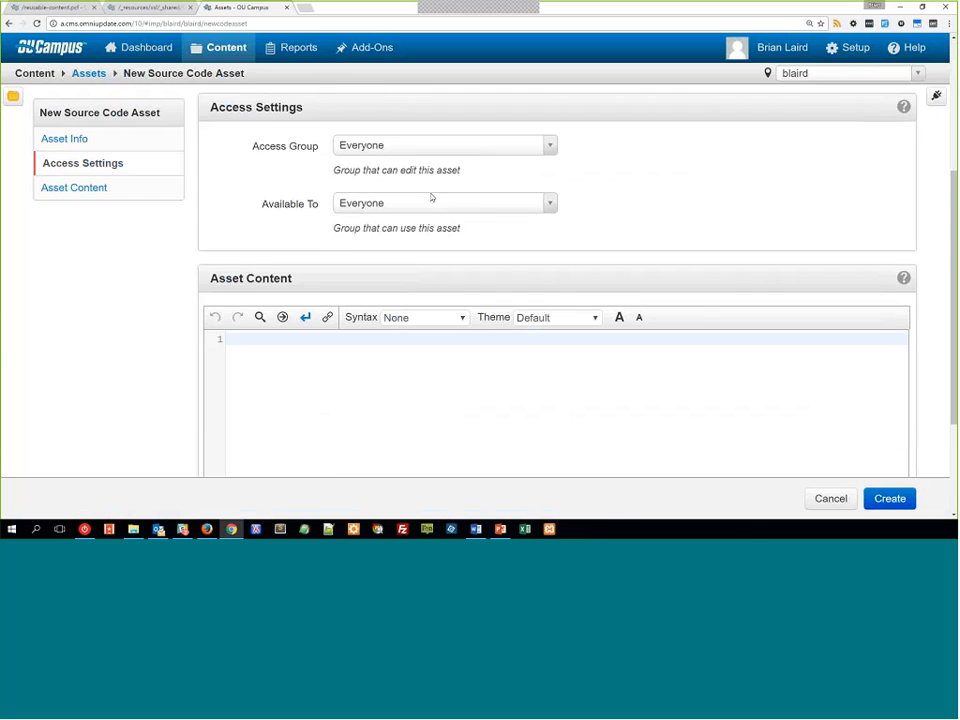
pyautogui.click(368, 332)
pyautogui.hotkey('ctrl', 'v')
pyautogui.scroll(-1, 400, 424)
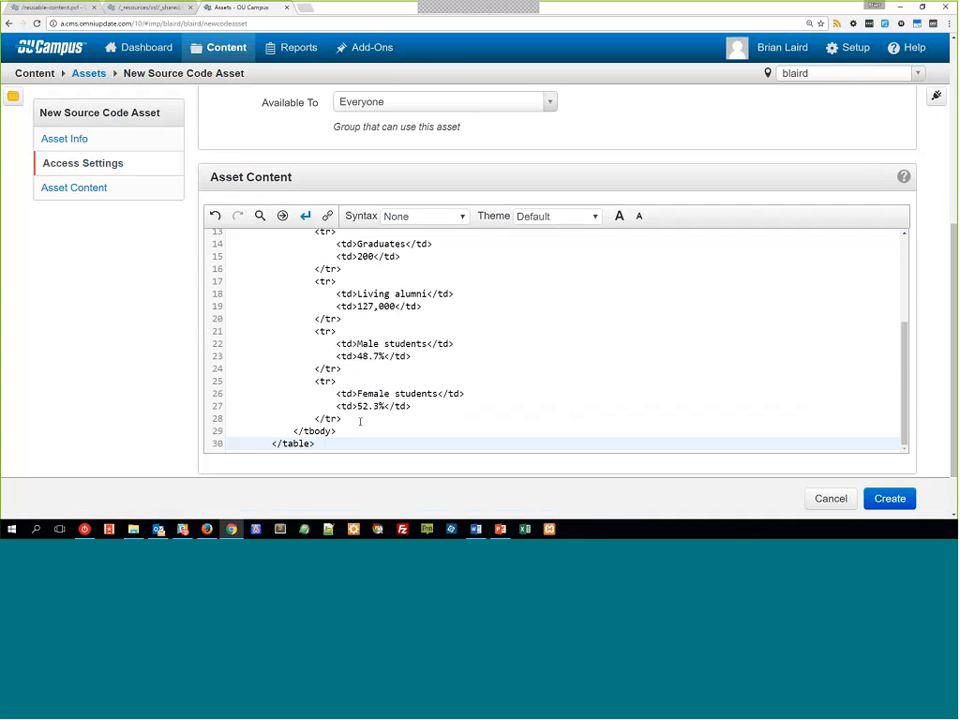
pyautogui.hotkey('ctrl', 'a')
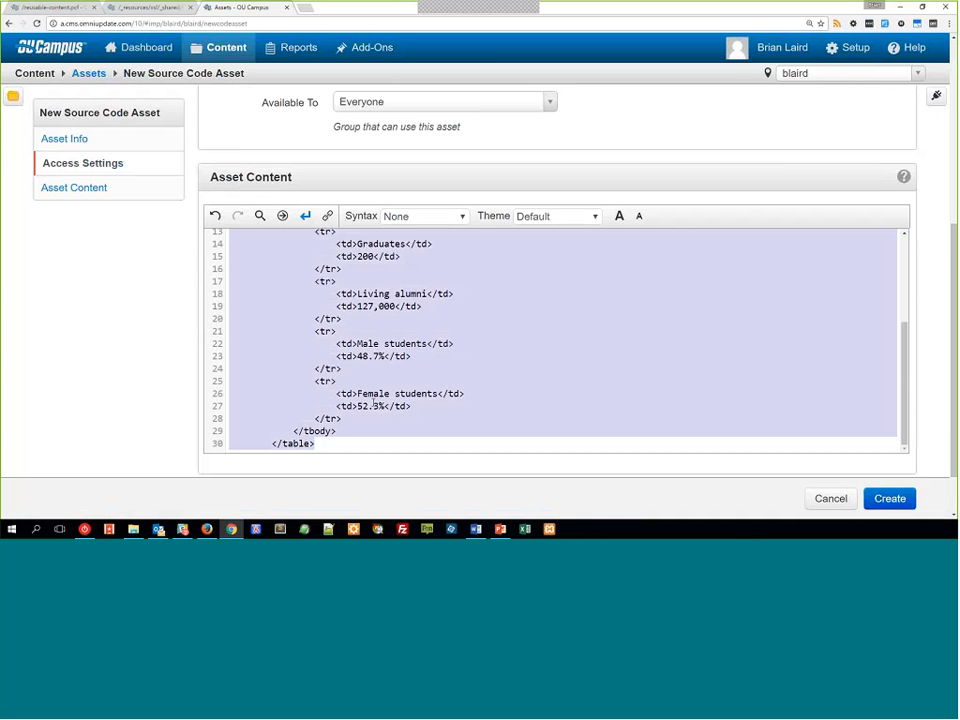
pyautogui.hotkey('shift', 'Tab')
pyautogui.hotkey('shift', 'Tab')
pyautogui.hotkey('shift', 'Tab')
pyautogui.hotkey('shift', 'Tab')
pyautogui.hotkey('shift', 'Tab')
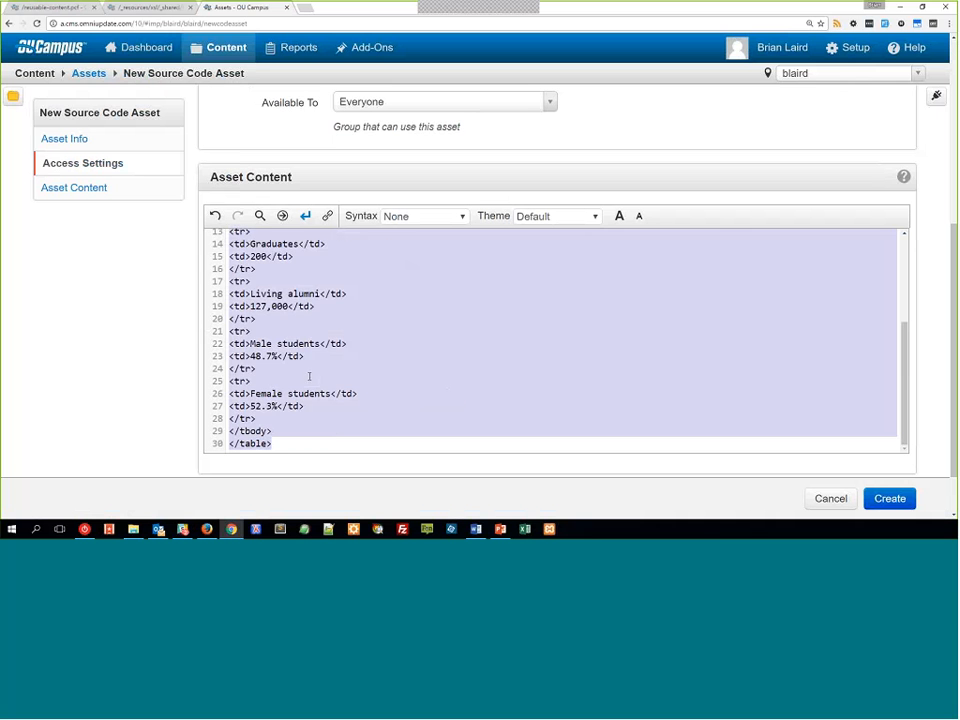
# Set the asset content's syntax to HTML, auto-indent all of the code and review the form.
pyautogui.click(418, 218)
pyautogui.click(420, 245)
pyautogui.click(370, 307)
pyautogui.hotkey('ctrl', 'a')
pyautogui.hotkey('shift', 'Tab')
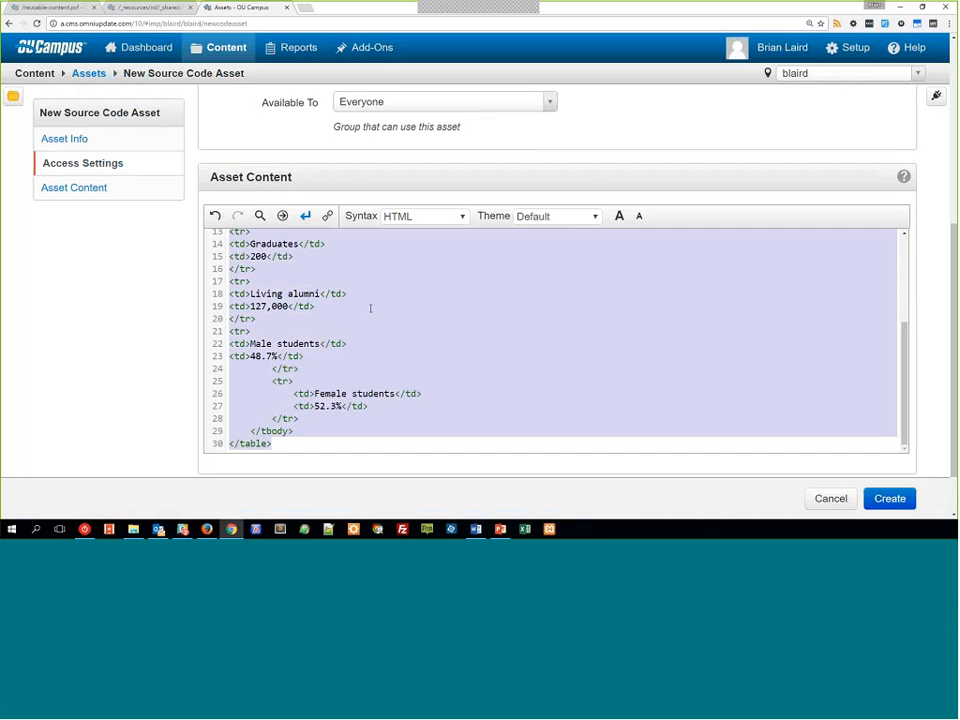
pyautogui.click(357, 360)
pyautogui.scroll(5, 346, 385)
pyautogui.scroll(3, 352, 360)
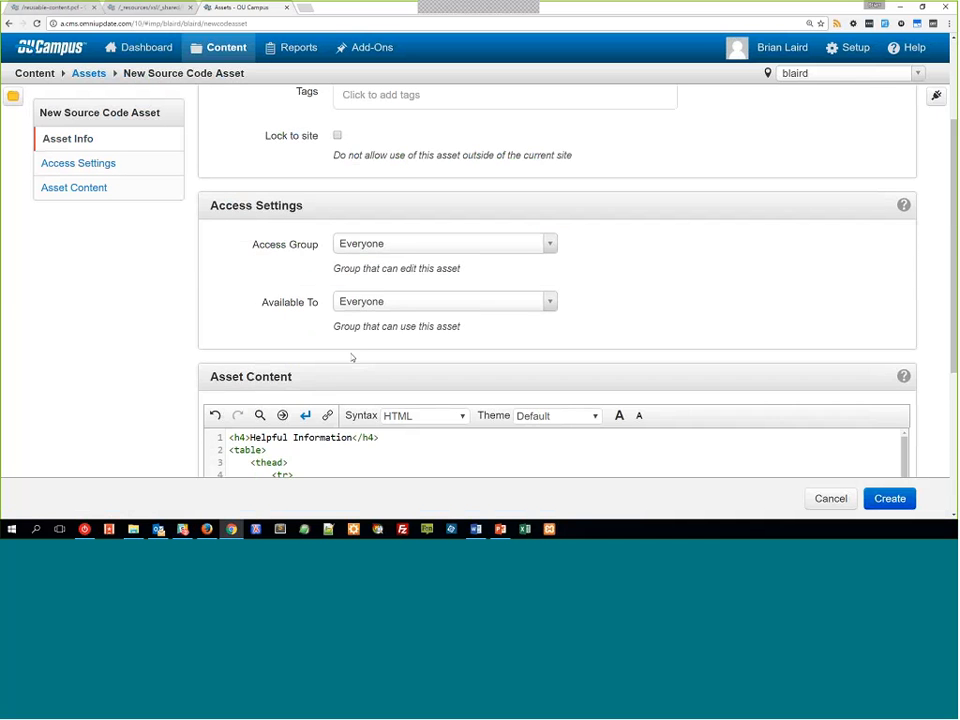
pyautogui.scroll(-2, 199, 321)
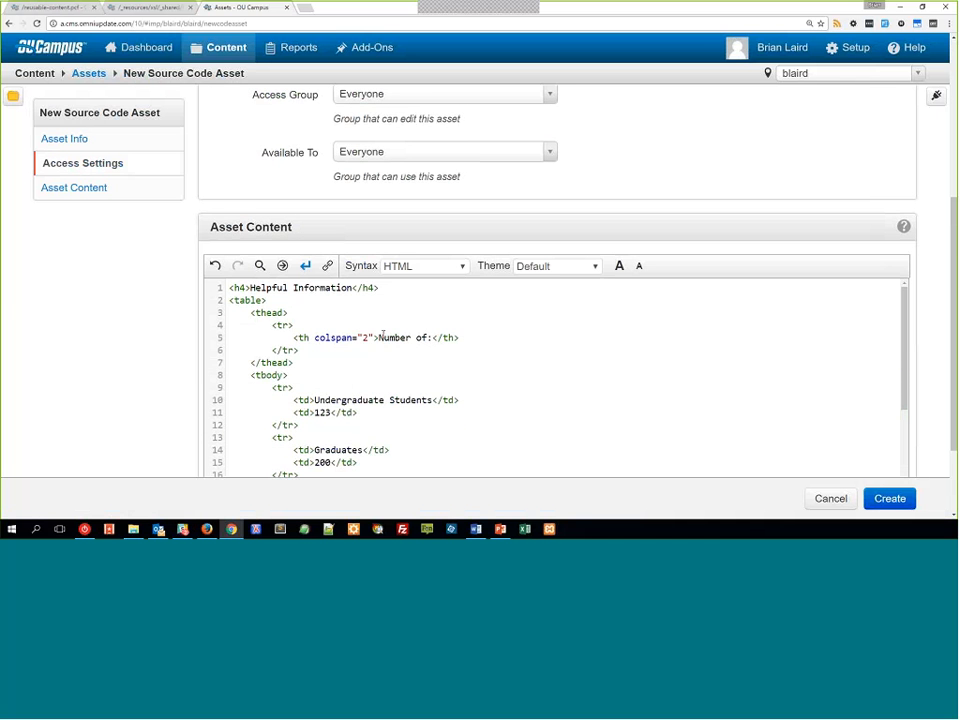
# Create the Protect Content Table asset and publish it.
pyautogui.click(889, 498)
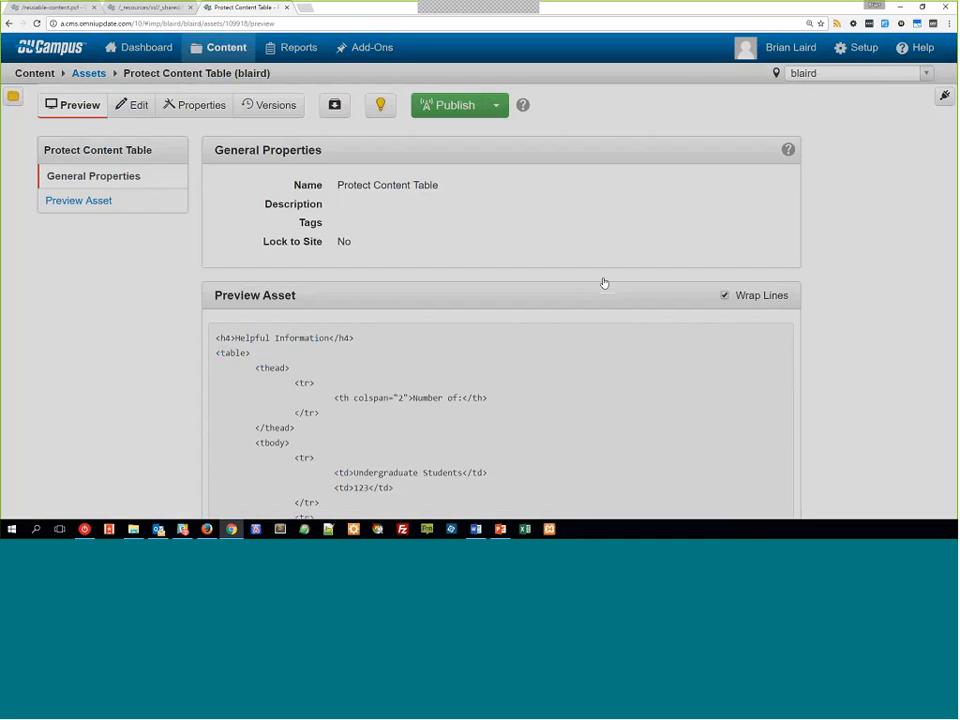
pyautogui.click(446, 105)
pyautogui.click(668, 271)
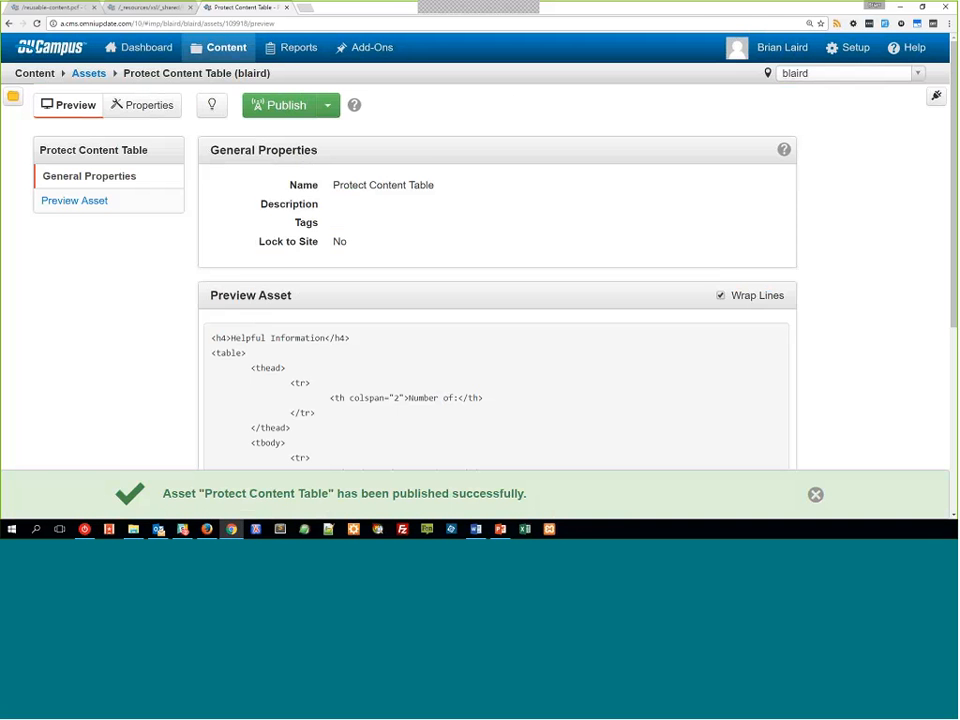
# Return to reusable-content.pcf, discard the unsaved source changes and open the Main Content region for editing.
pyautogui.click(48, 8)
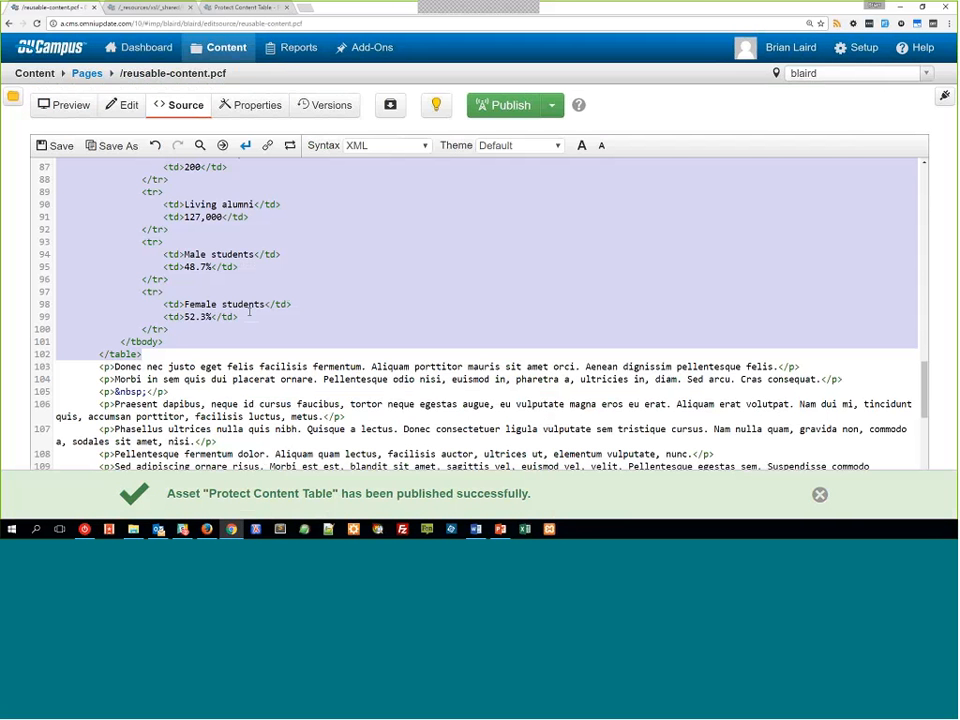
pyautogui.click(122, 105)
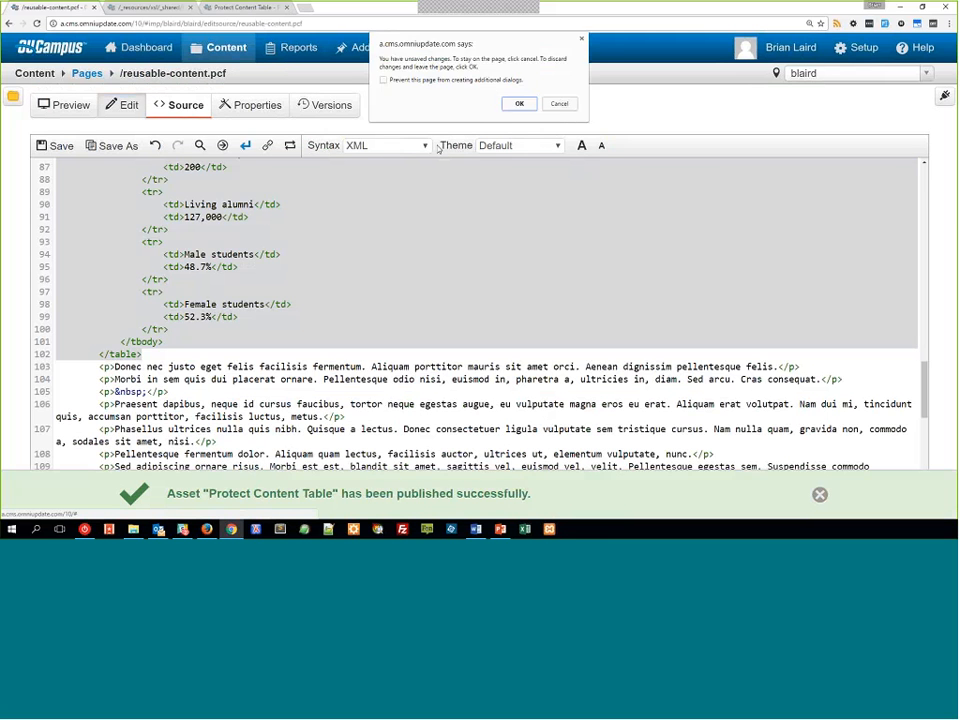
pyautogui.press('Return')
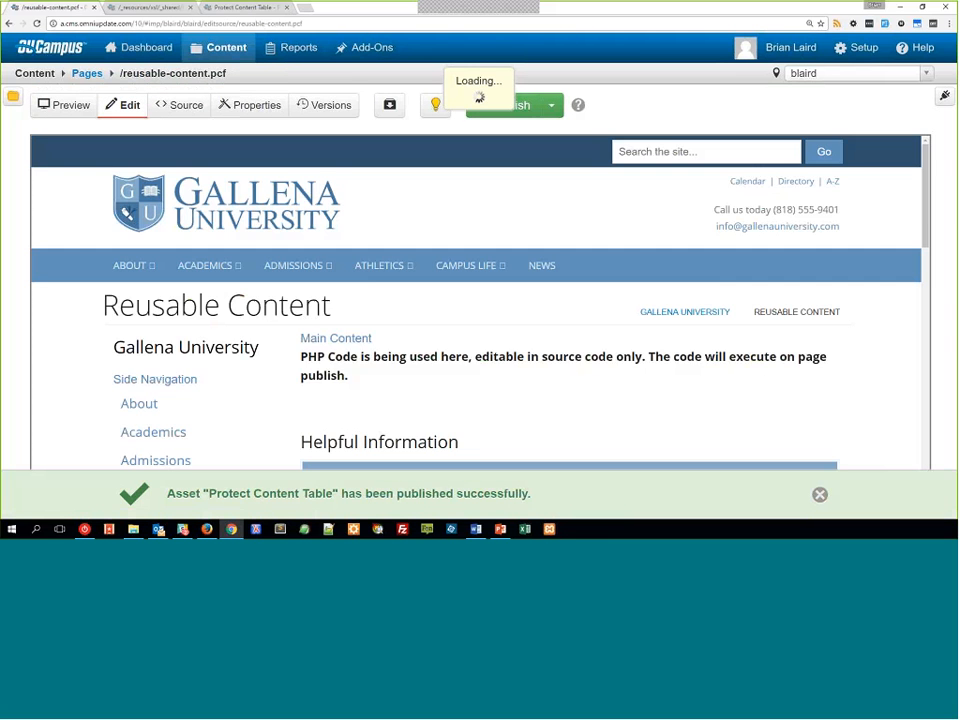
pyautogui.scroll(-3, 396, 268)
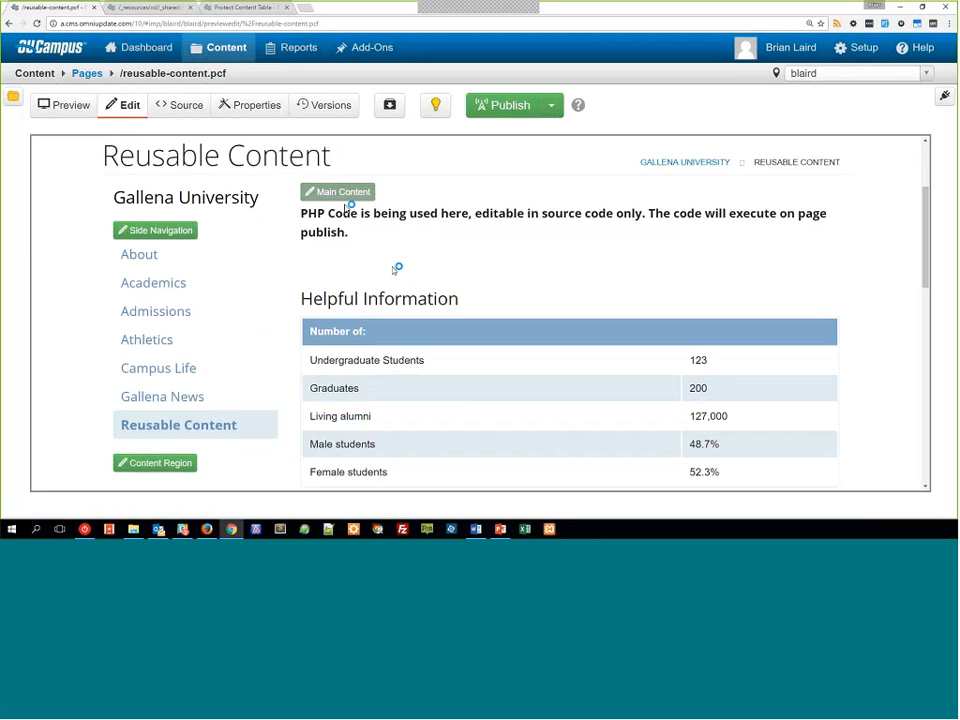
pyautogui.click(345, 195)
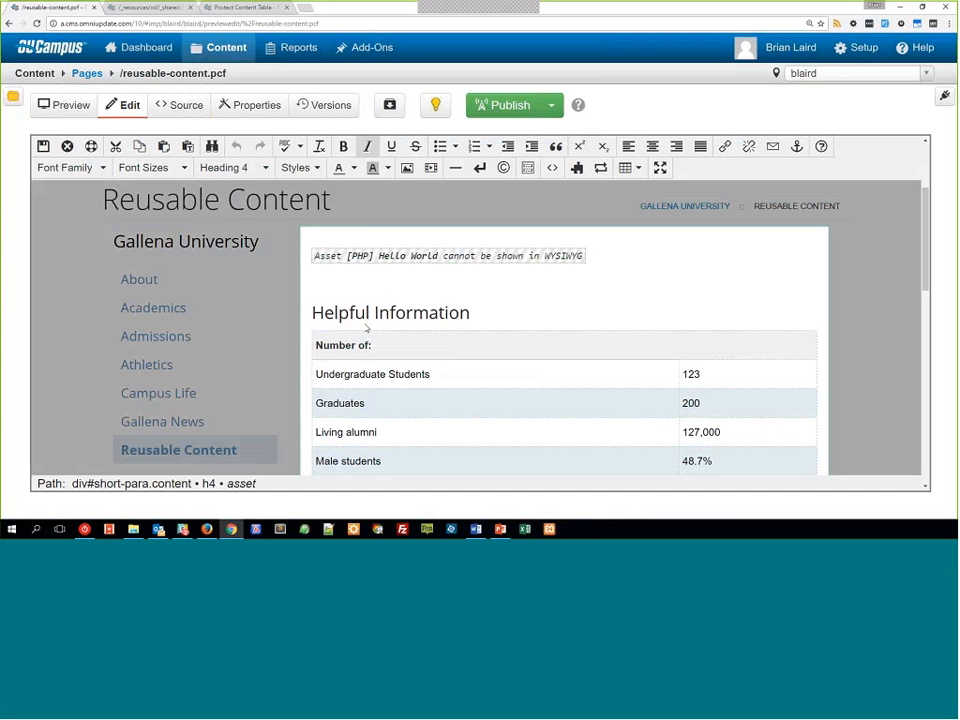
# Delete the Helpful Information heading and its table from the Main Content region.
pyautogui.click(334, 313)
pyautogui.scroll(-3, 341, 326)
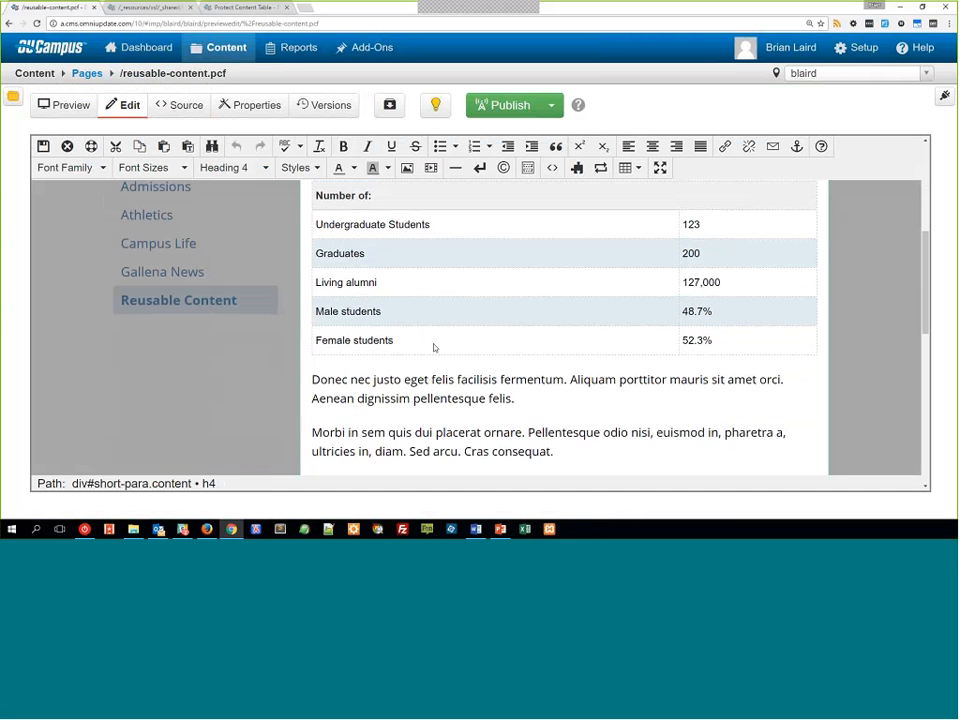
pyautogui.keyDown('shift'); pyautogui.click(403, 362); pyautogui.keyUp('shift')
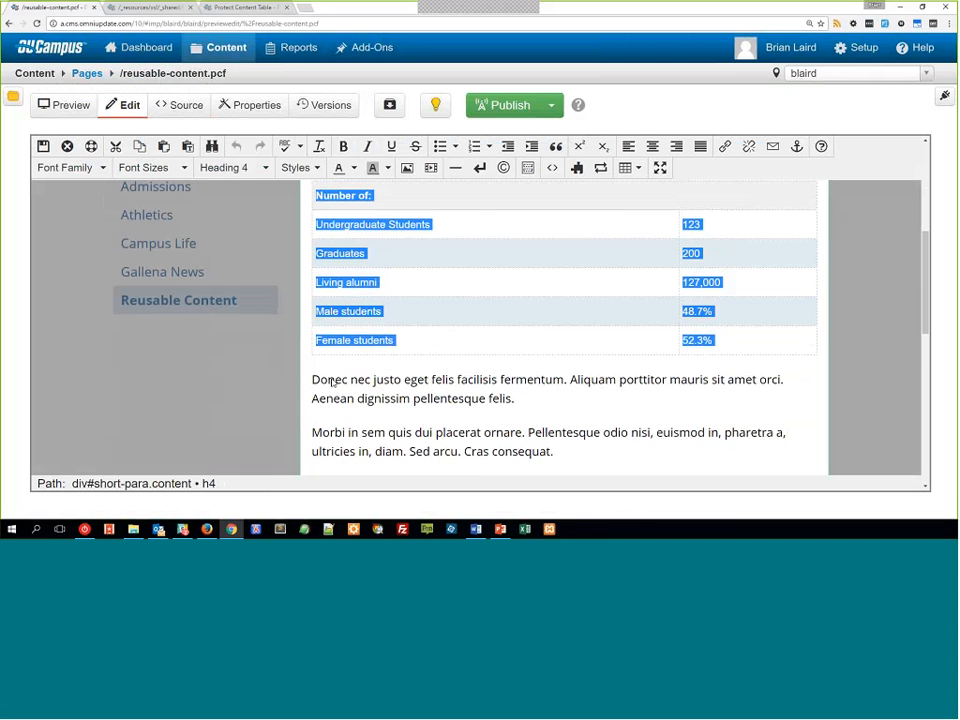
pyautogui.press('Delete')
# Insert the Protect Content Table asset on a new line above the "Donec nec justo" paragraph and save the page.
pyautogui.scroll(5, 360, 370)
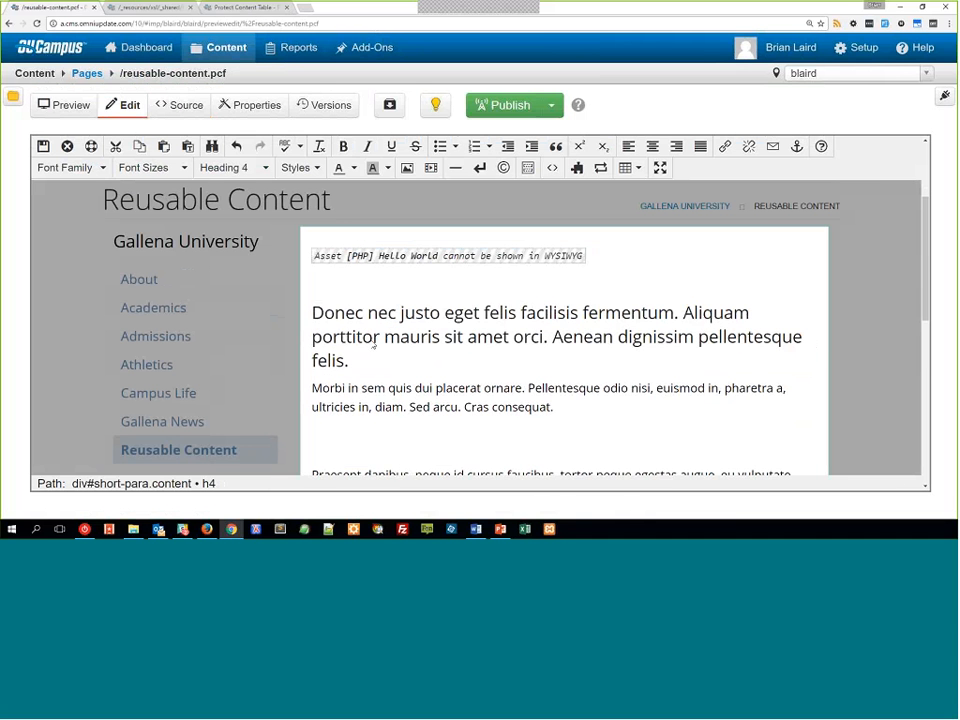
pyautogui.press('Return')
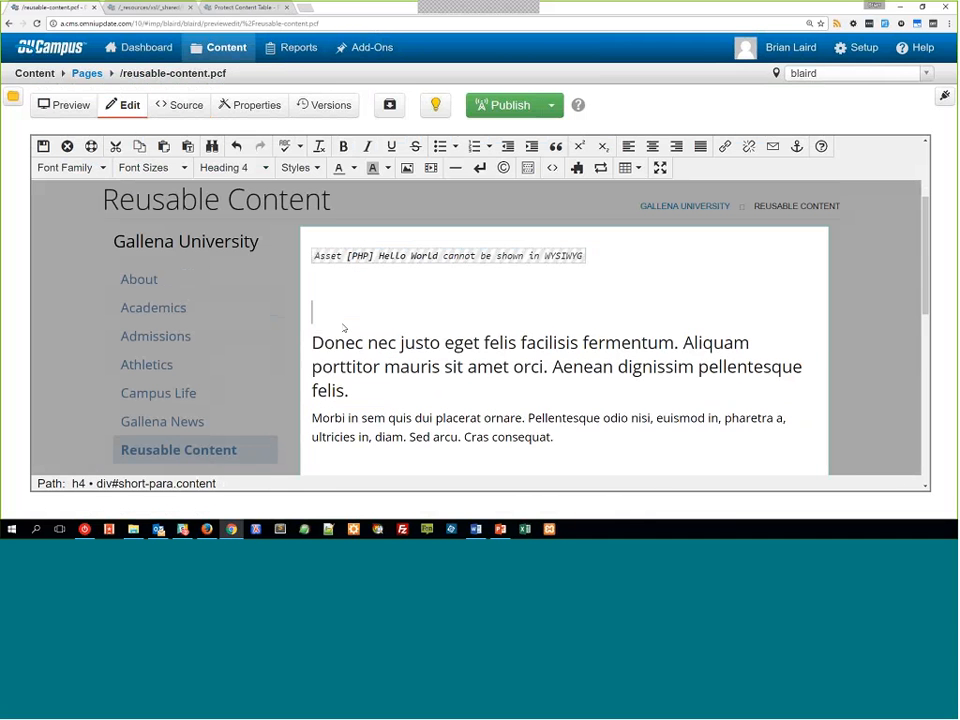
pyautogui.click(577, 169)
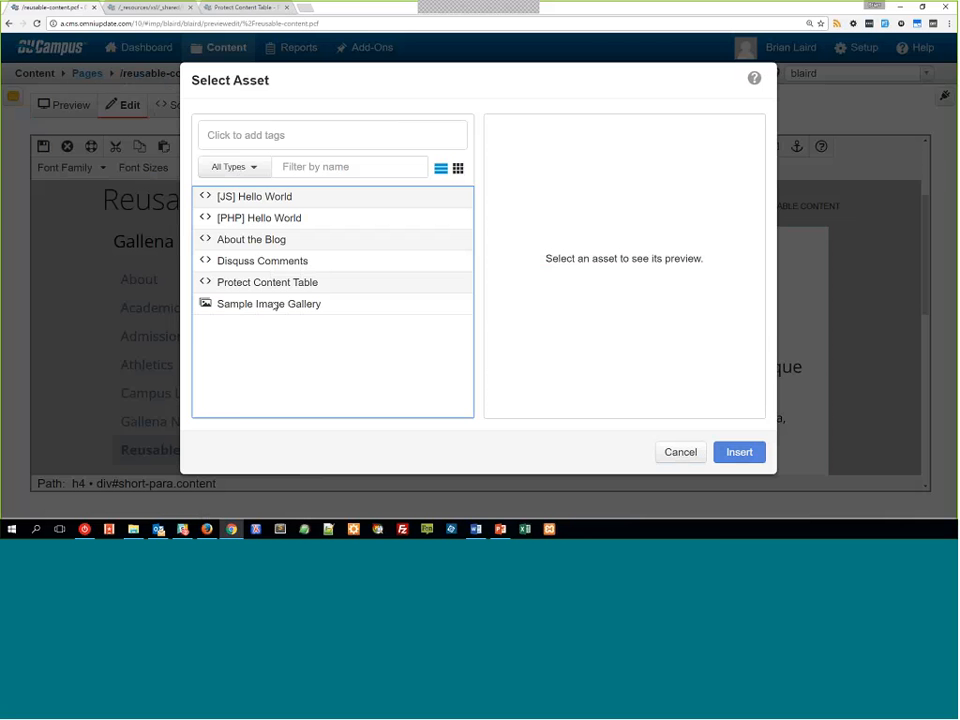
pyautogui.doubleClick(266, 283)
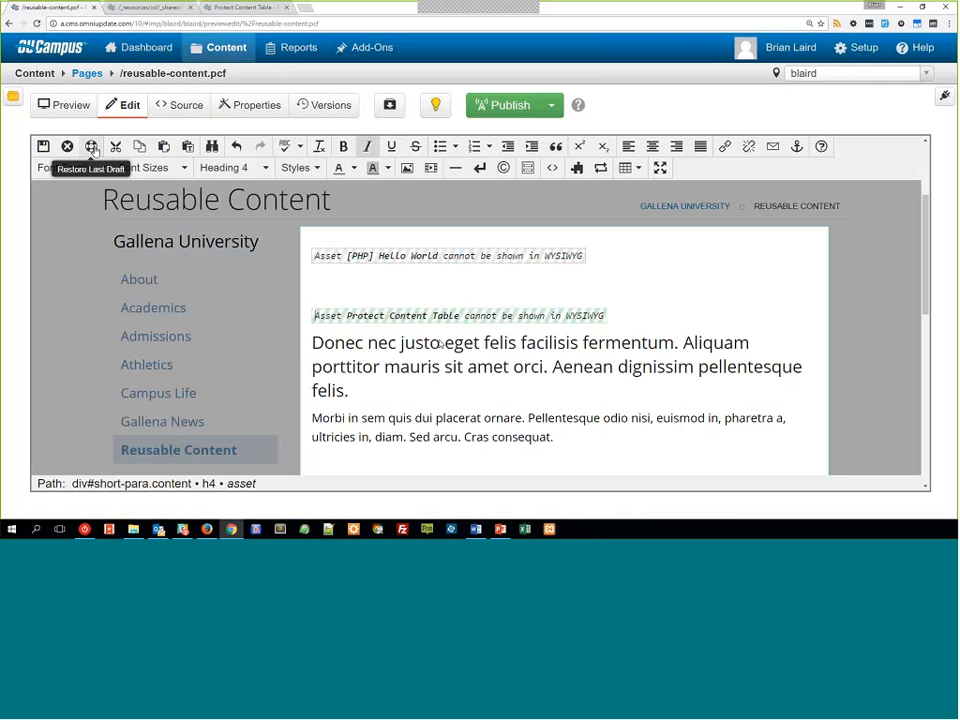
pyautogui.click(44, 147)
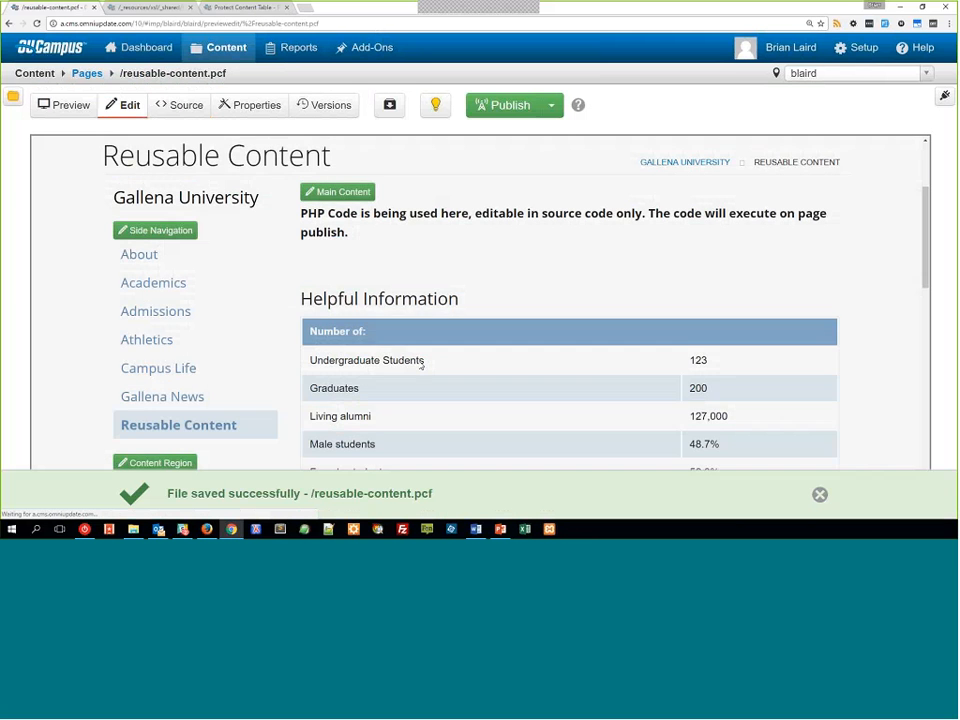
pyautogui.scroll(-1, 410, 334)
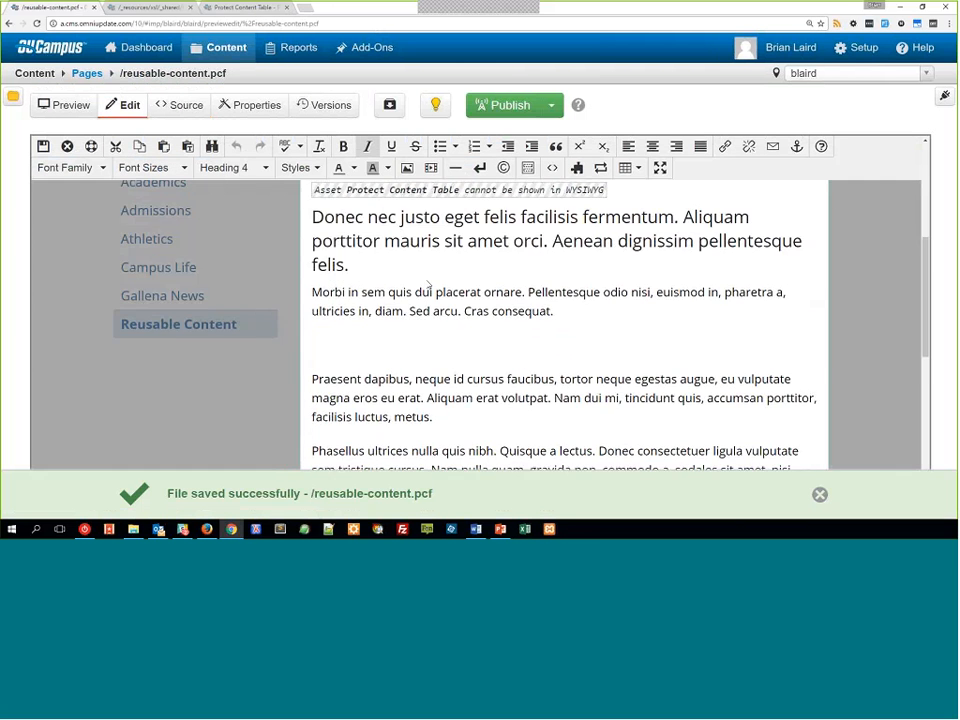
pyautogui.scroll(1, 428, 287)
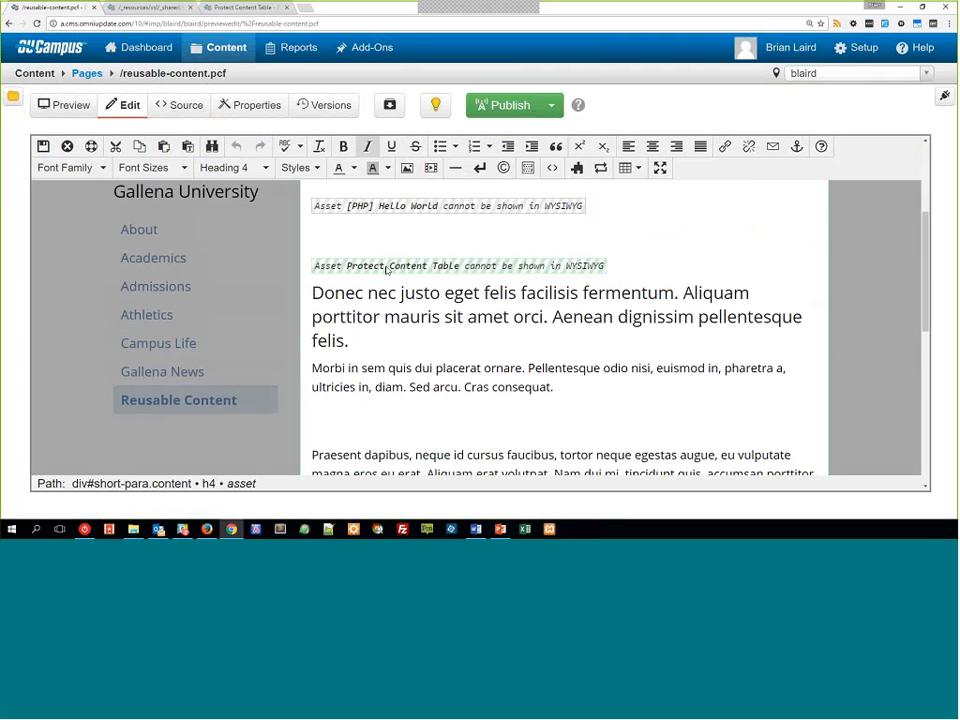
# Return to the assets list and open the access settings of the Protect Content Table asset.
pyautogui.click(240, 7)
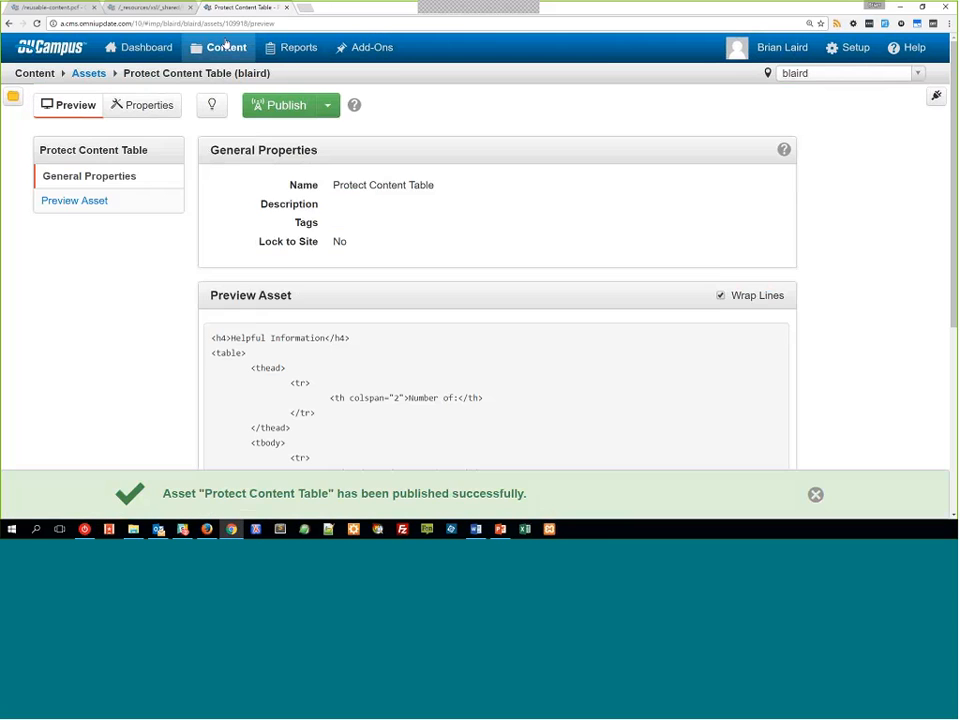
pyautogui.click(88, 74)
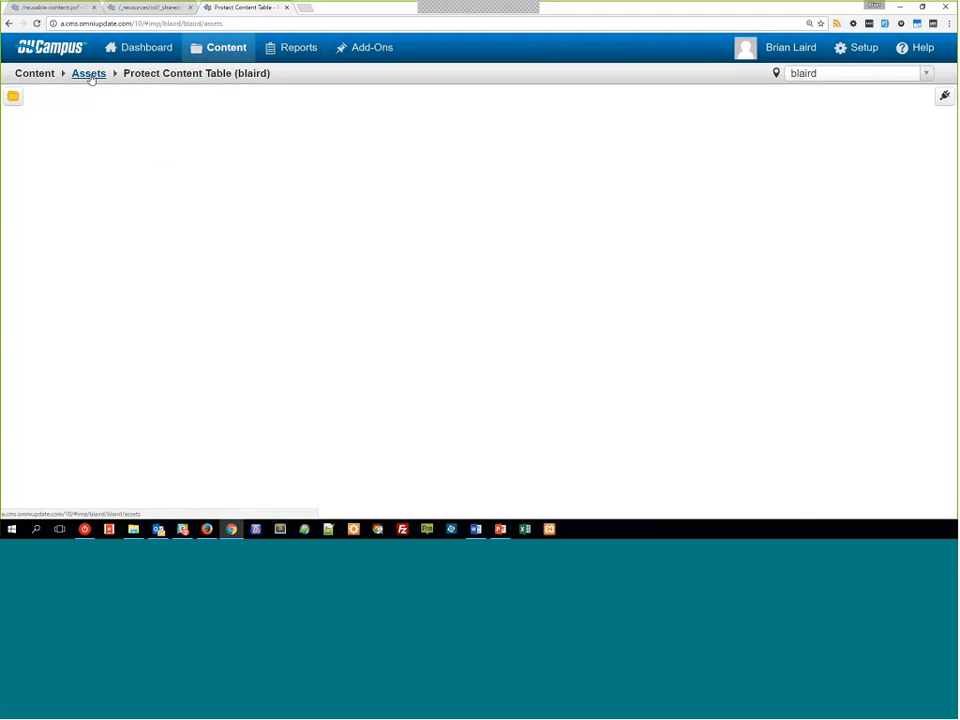
pyautogui.click(601, 319)
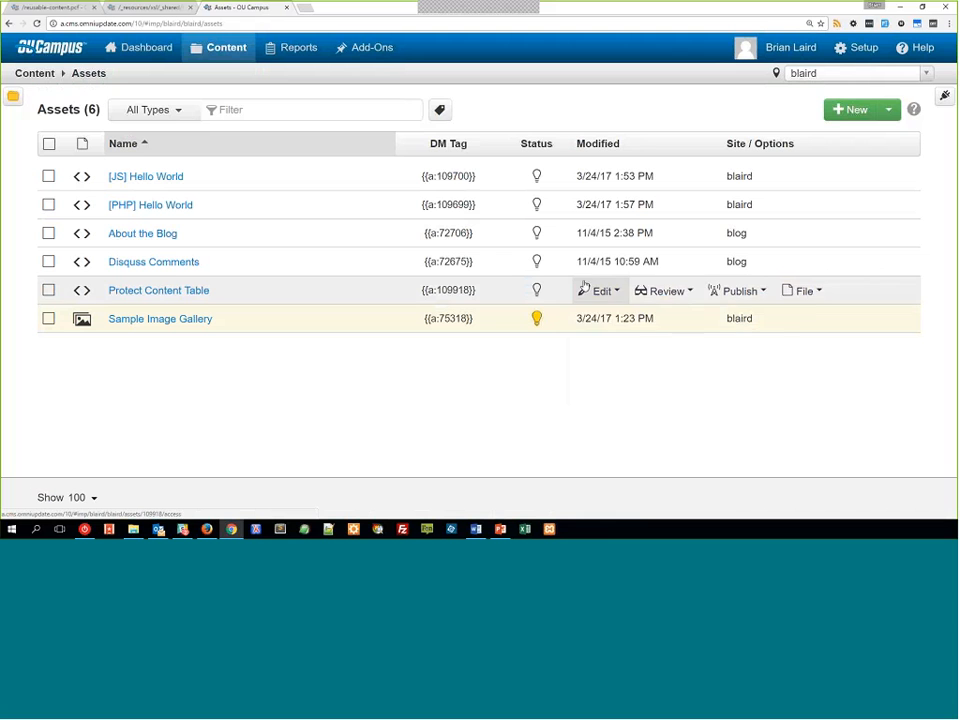
pyautogui.moveTo(598, 291)
pyautogui.click(612, 318)
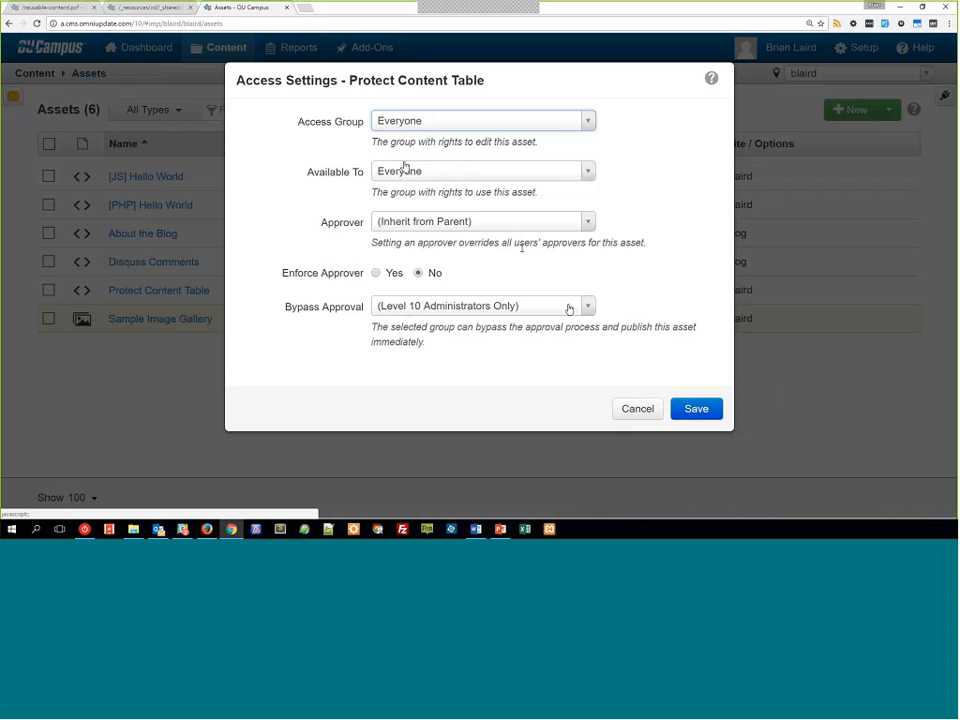
# Examine the group choices for Available To and Access Group, and close the access settings without saving.
pyautogui.click(405, 167)
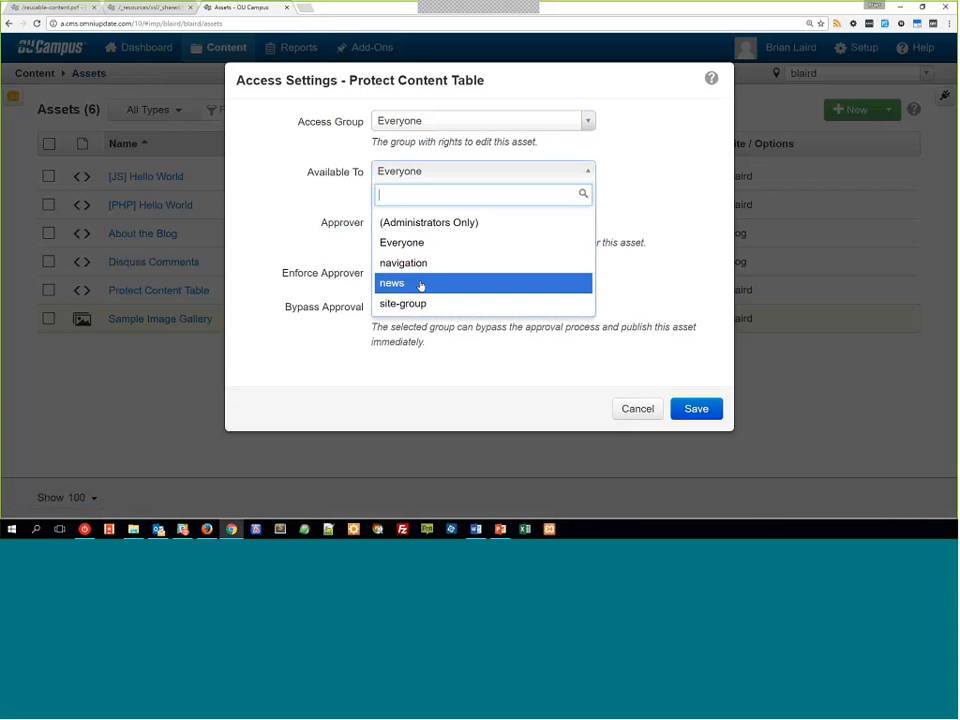
pyautogui.click(649, 147)
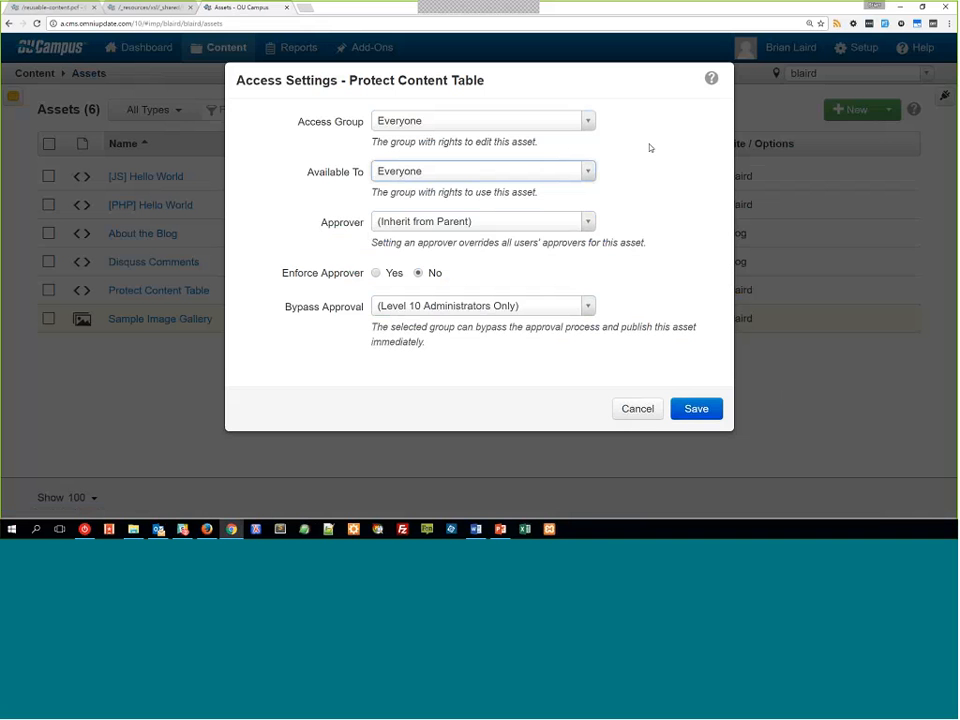
pyautogui.click(414, 127)
pyautogui.click(336, 201)
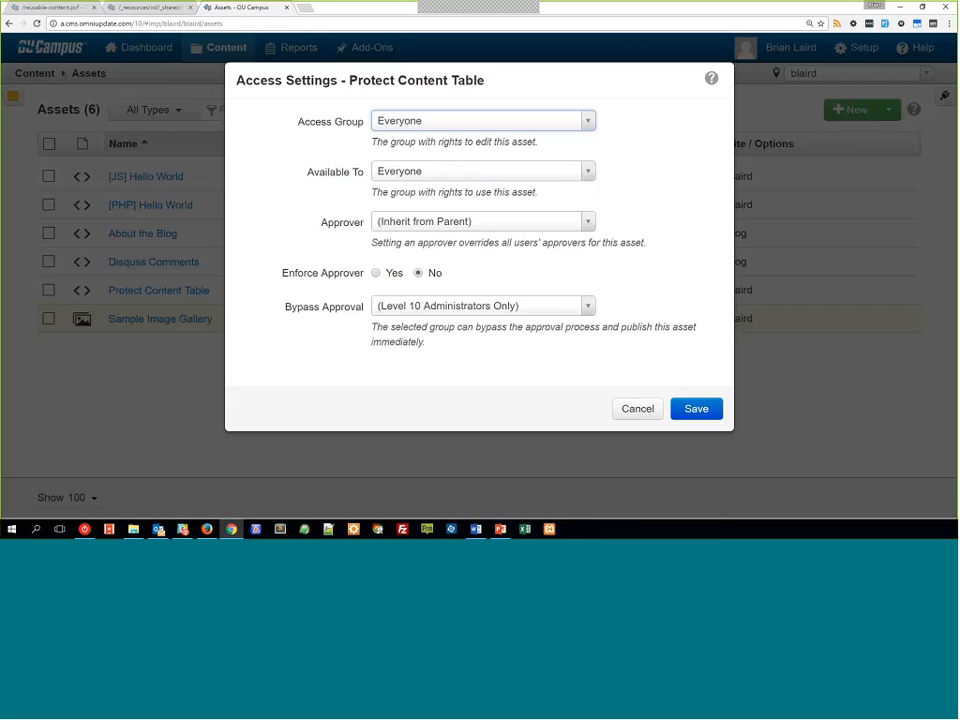
pyautogui.click(637, 408)
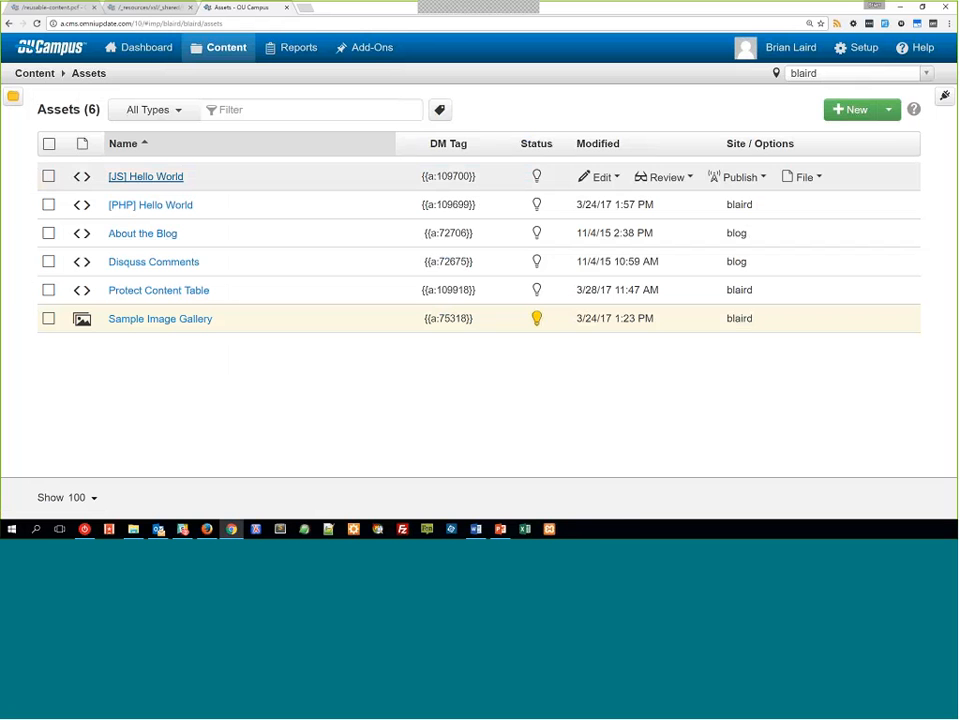
# Review the settings of the Helpful Infomation snippet in the Training Tuesday category and close them without saving.
pyautogui.click(216, 47)
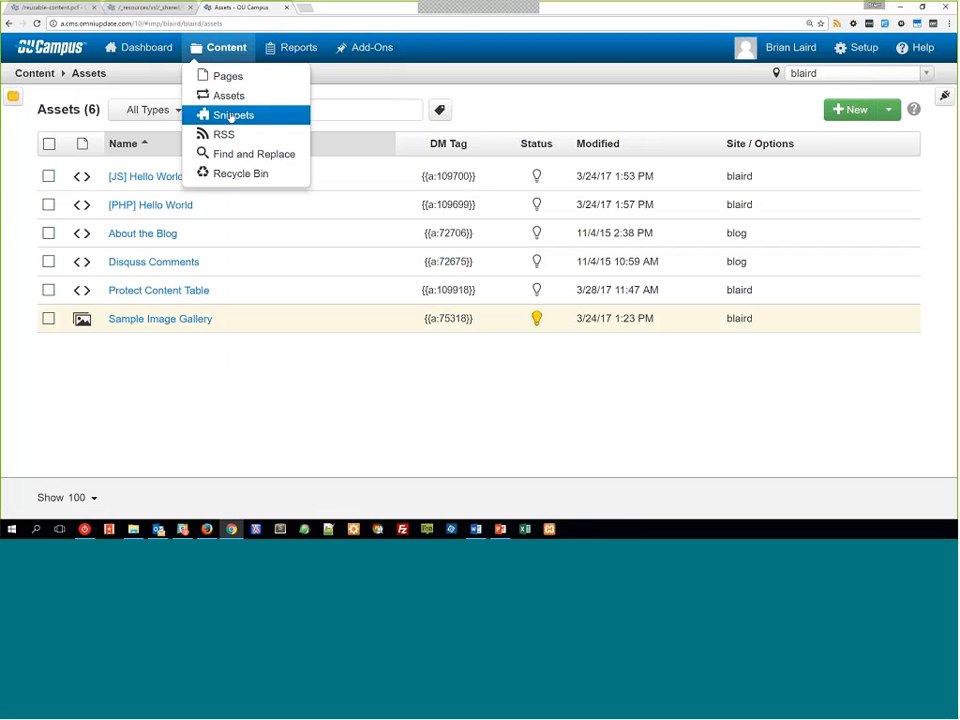
pyautogui.click(231, 116)
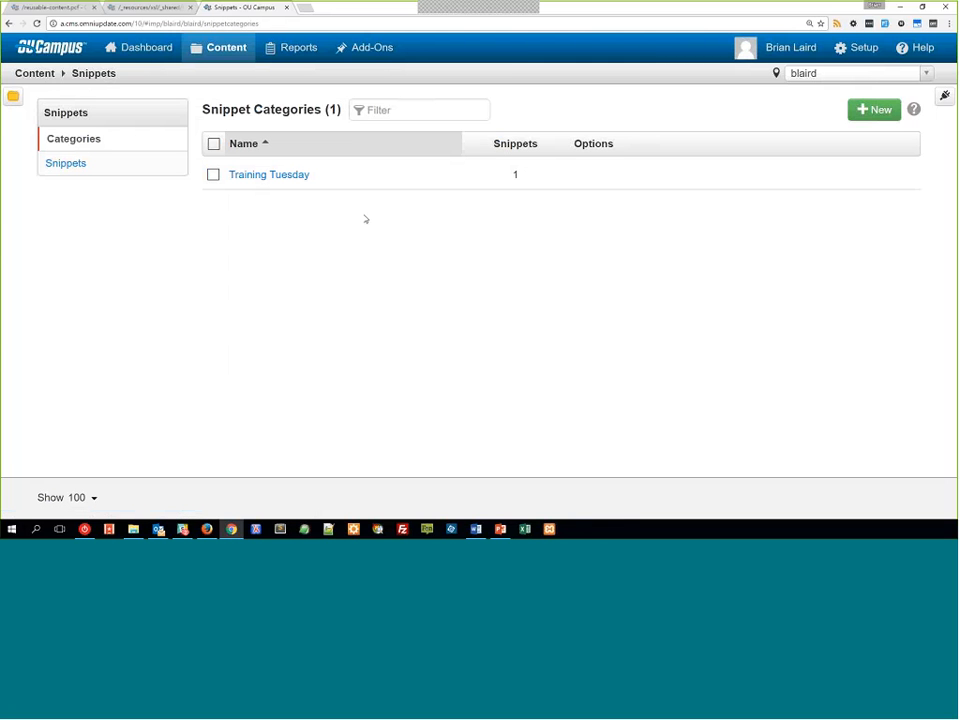
pyautogui.click(287, 176)
pyautogui.moveTo(229, 189)
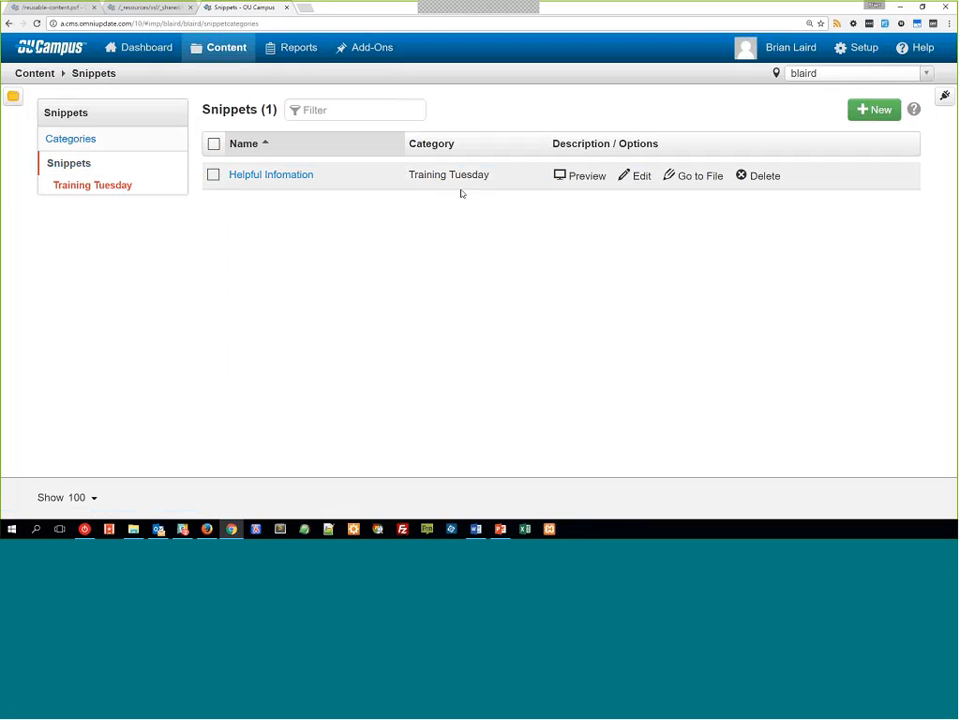
pyautogui.click(306, 177)
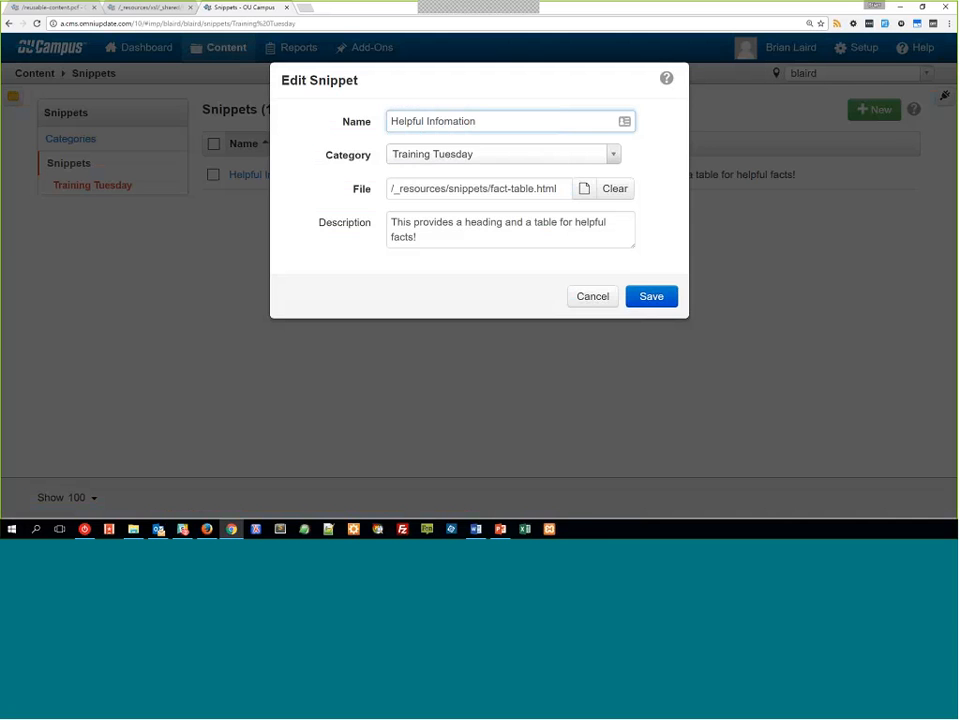
pyautogui.click(588, 299)
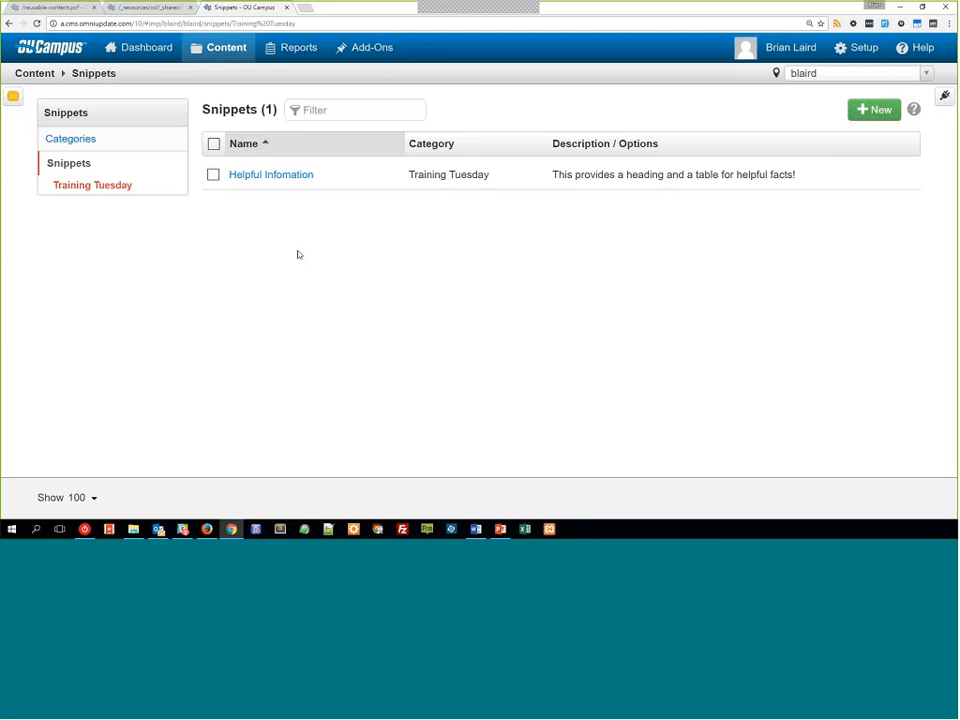
# Create a new snippet category named Home Page Snippets.
pyautogui.click(113, 148)
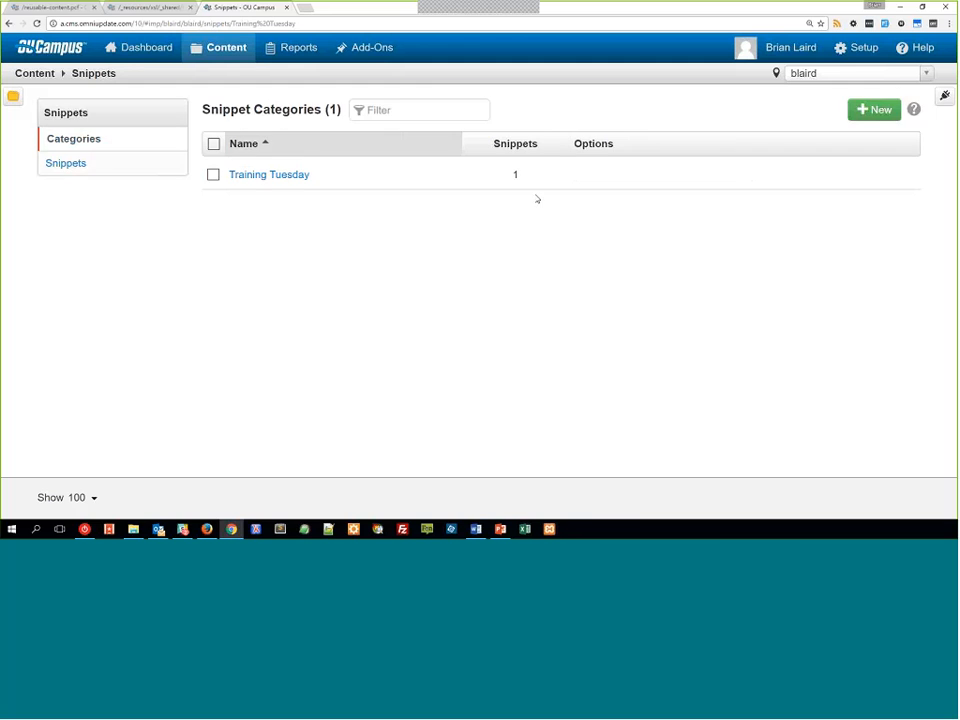
pyautogui.click(874, 109)
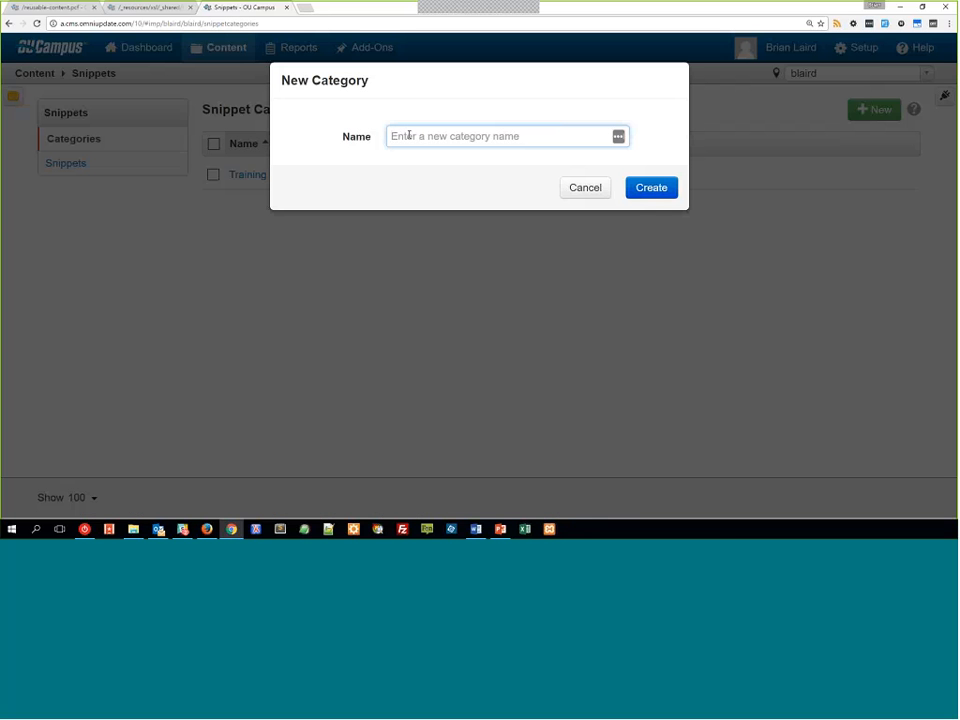
pyautogui.write('Home ')
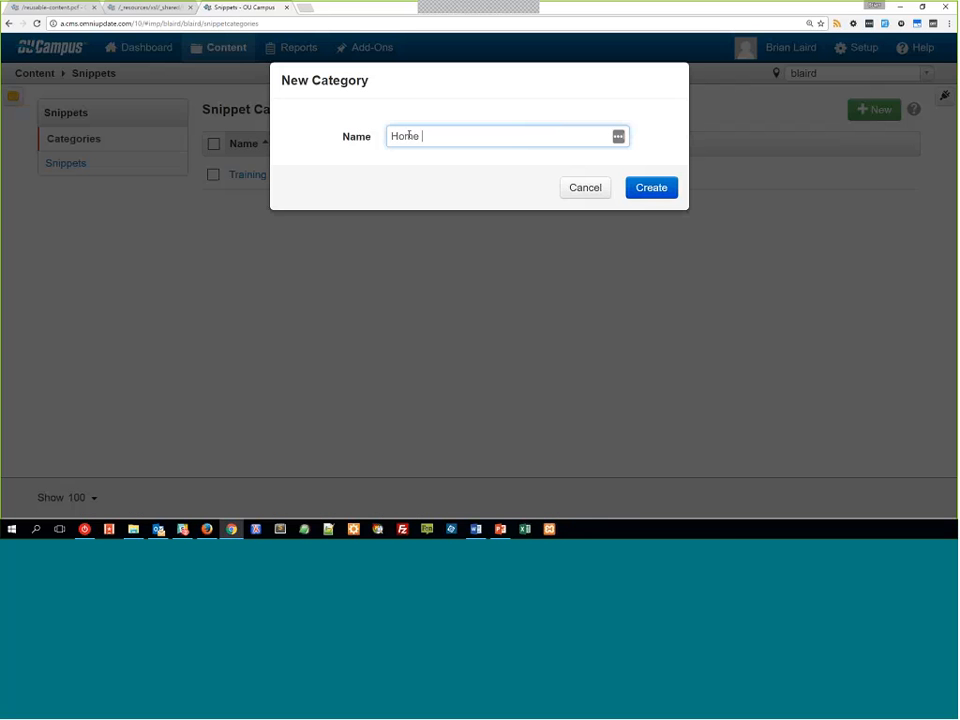
pyautogui.write('Page Snippets')
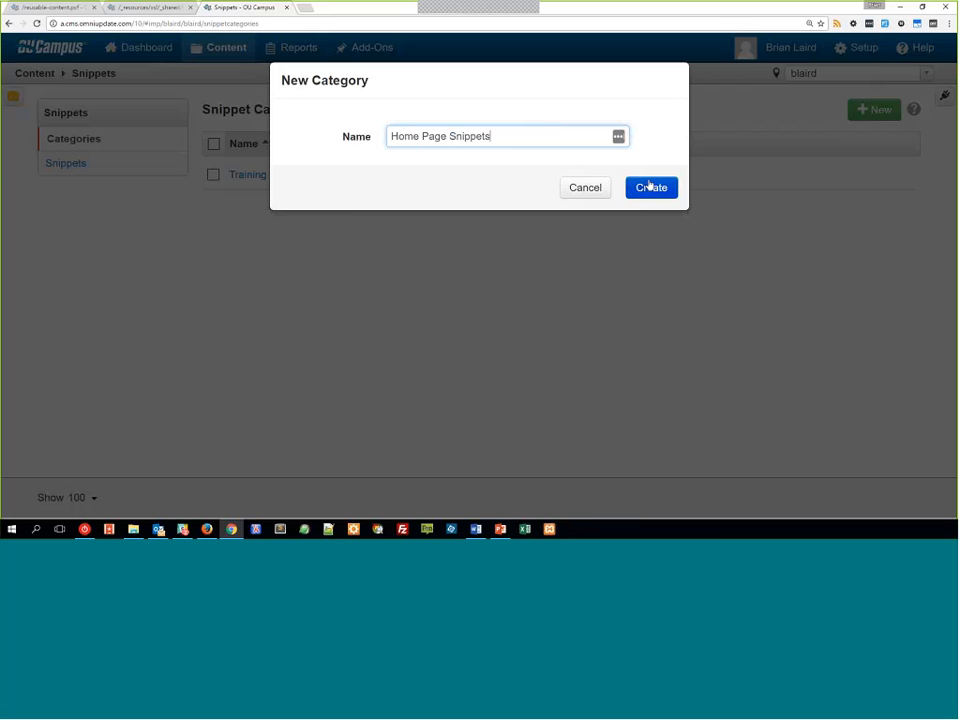
pyautogui.click(650, 187)
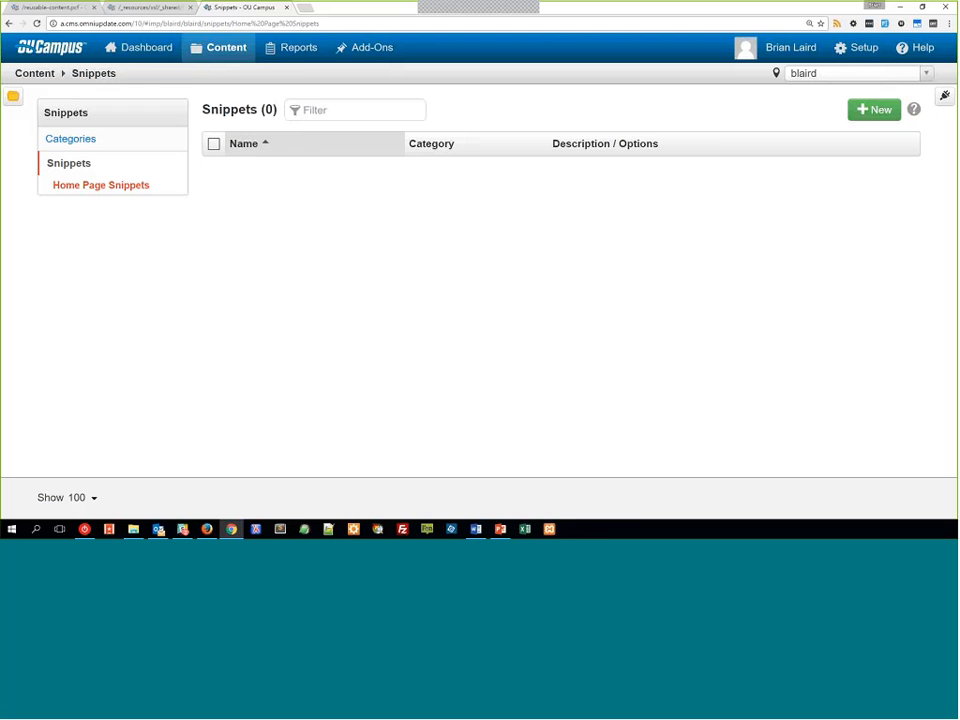
# Open the Protect Content Table asset from the assets list and check it out for editing.
pyautogui.moveTo(214, 55)
pyautogui.click(225, 96)
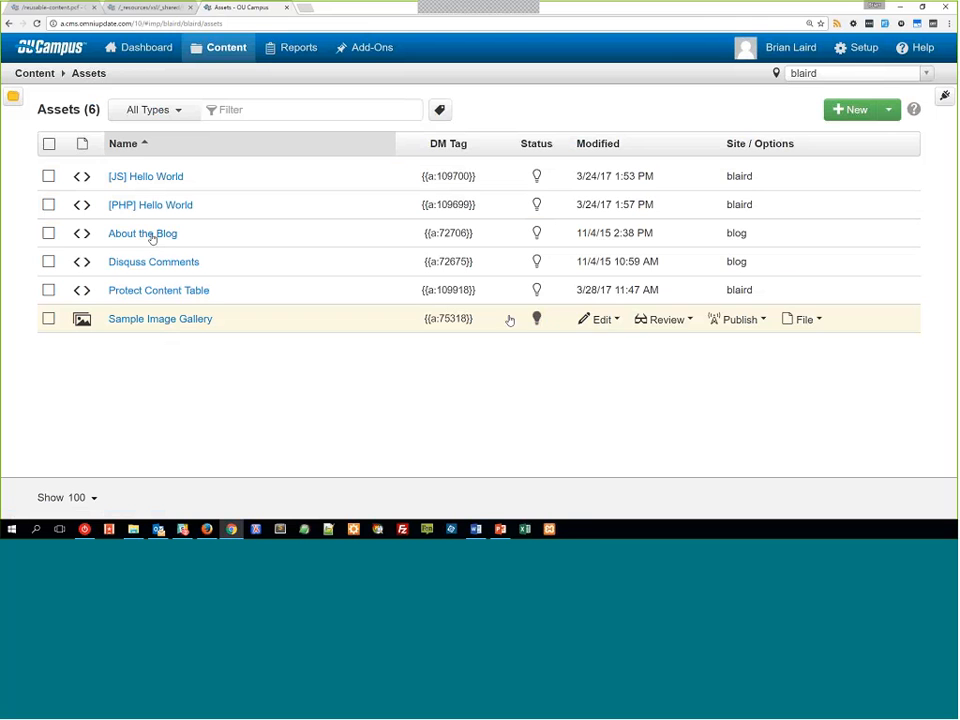
pyautogui.click(592, 292)
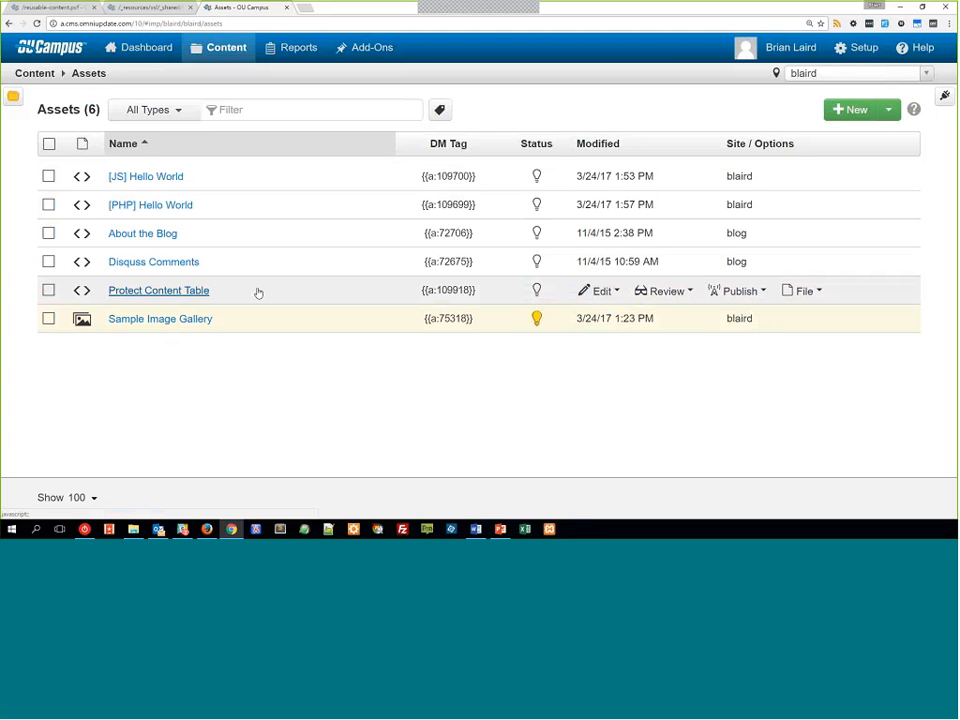
pyautogui.click(200, 291)
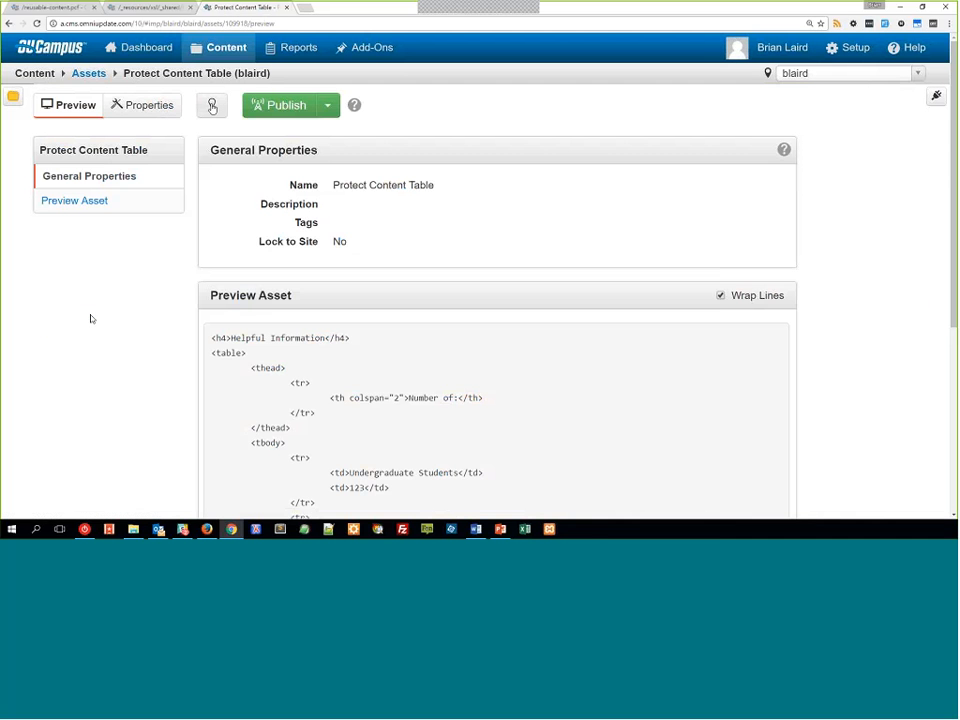
pyautogui.click(212, 107)
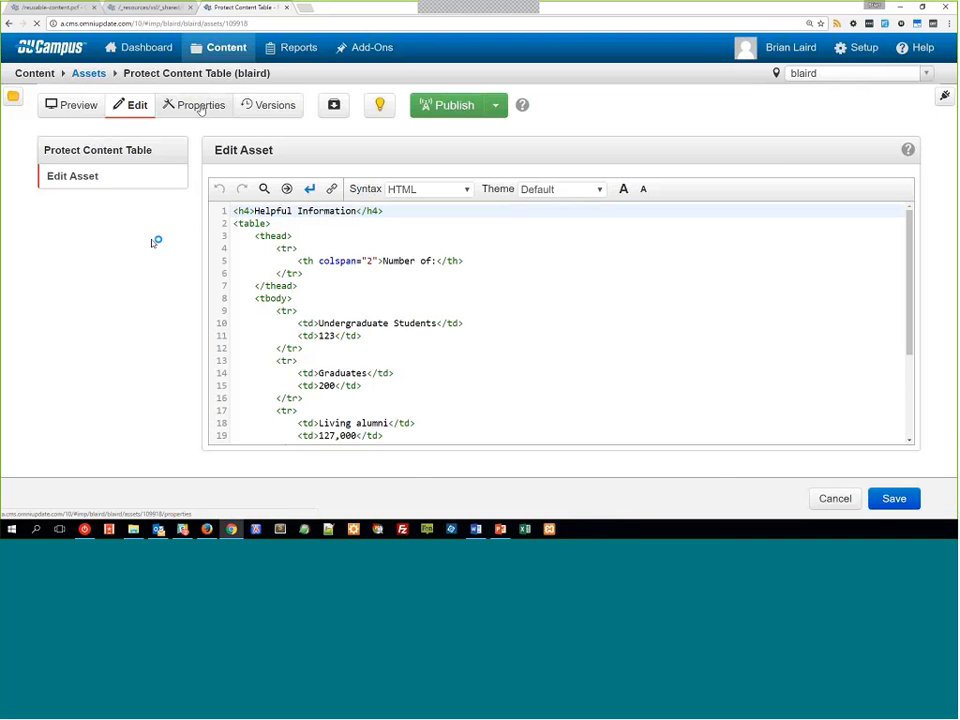
# Review the asset's access settings and general properties, including the tags available for it.
pyautogui.click(201, 107)
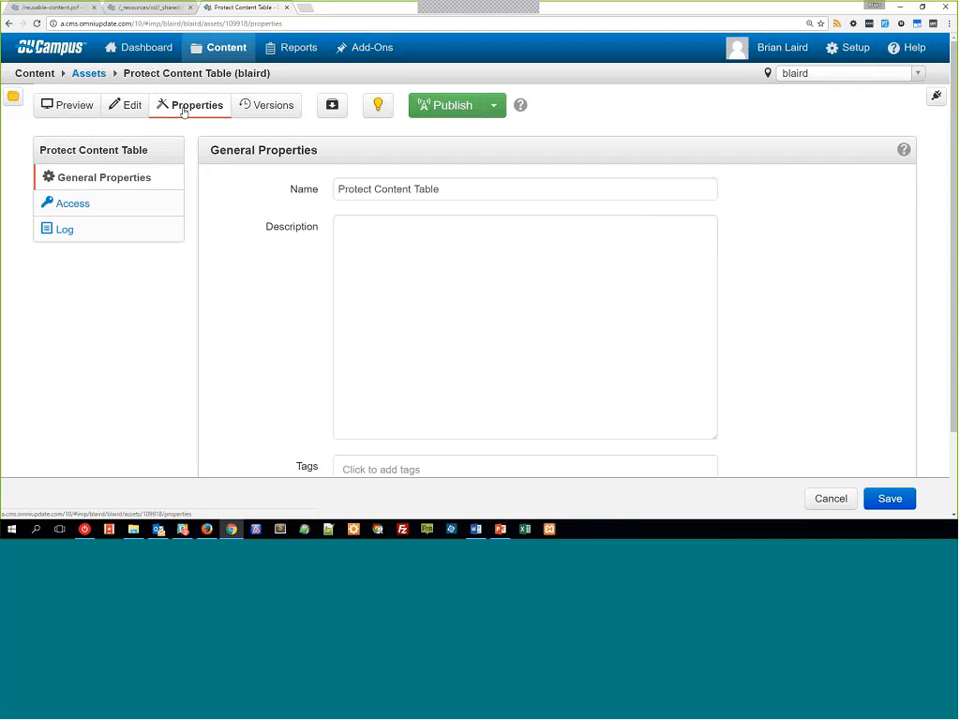
pyautogui.click(111, 209)
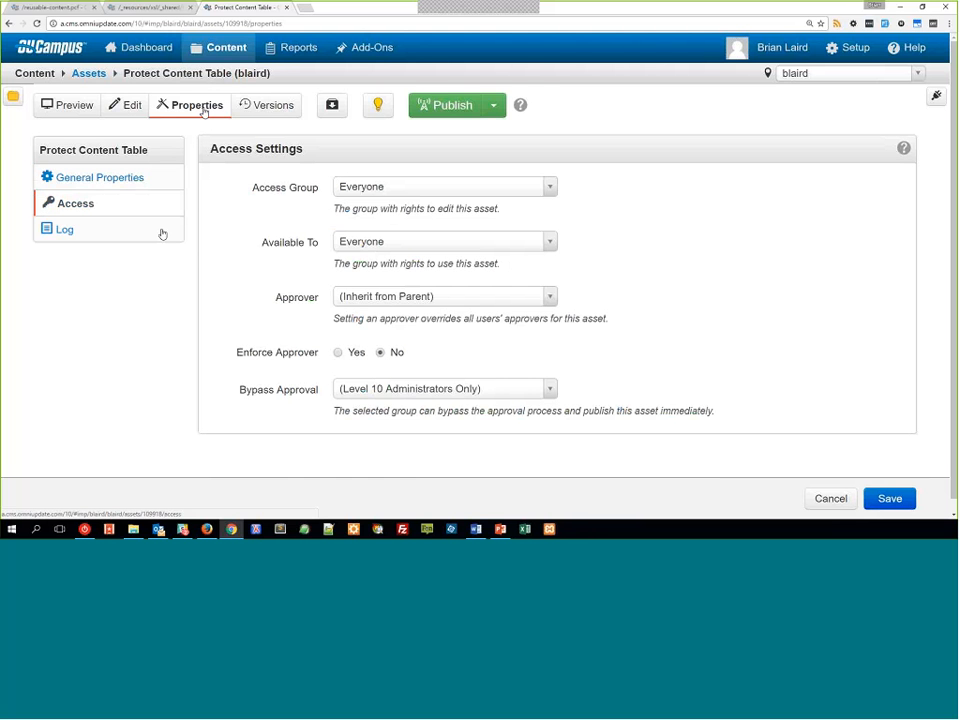
pyautogui.click(129, 185)
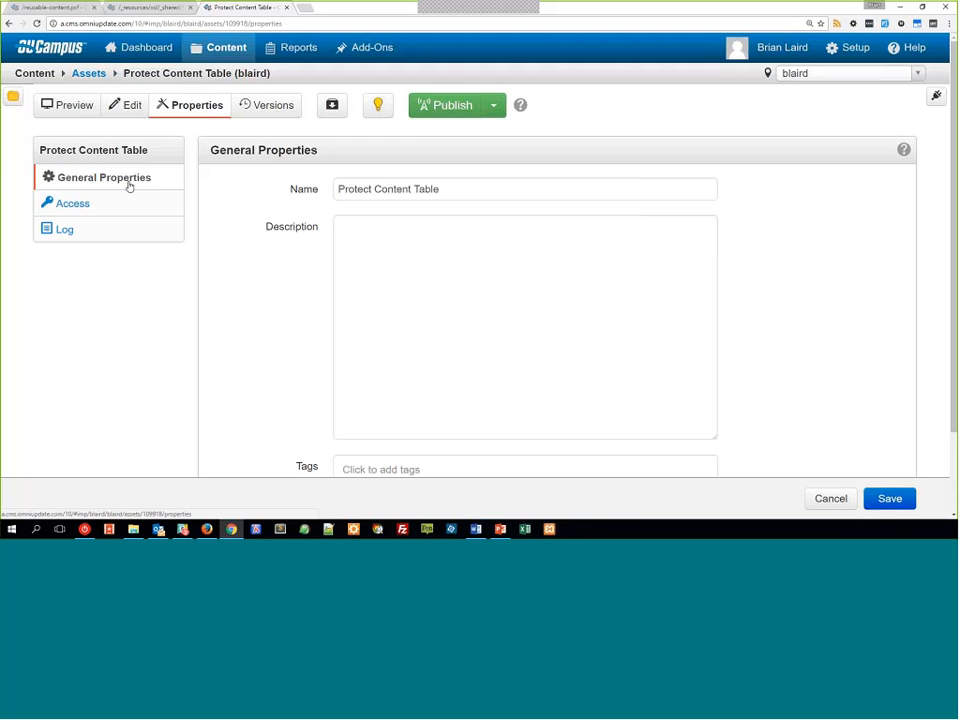
pyautogui.scroll(-1, 356, 409)
pyautogui.click(379, 426)
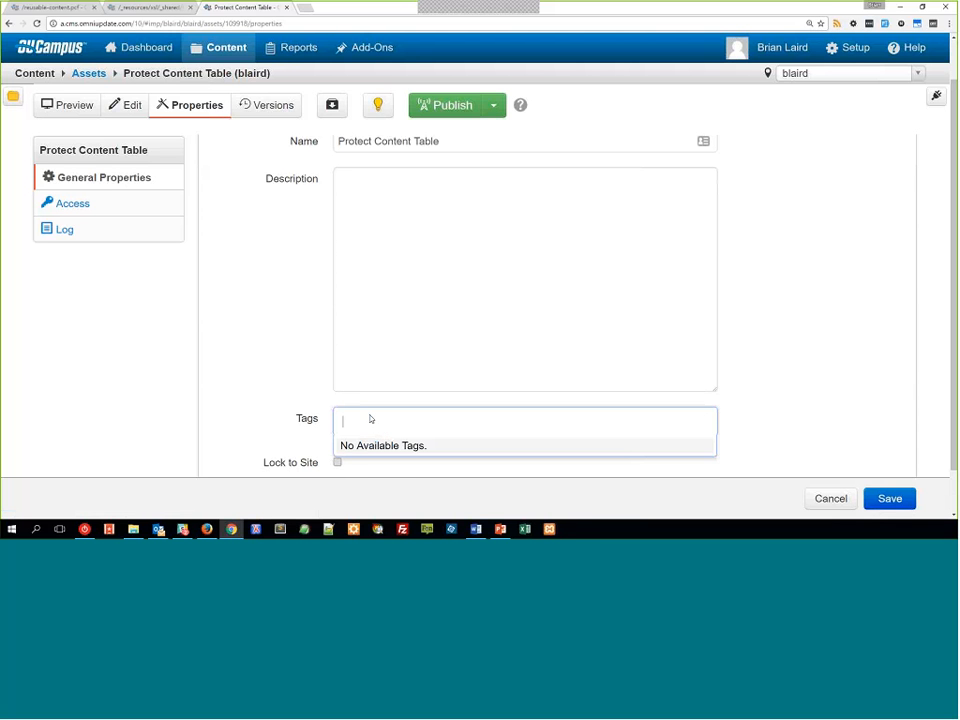
pyautogui.write('table')
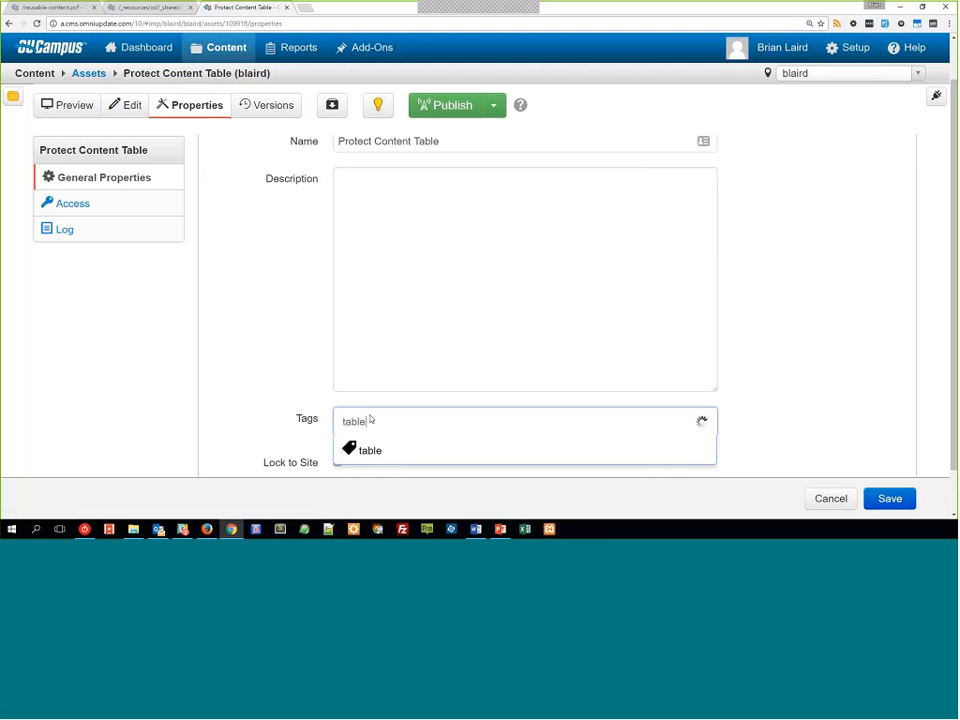
pyautogui.press('BackSpace')
pyautogui.press('BackSpace')
pyautogui.press('BackSpace')
pyautogui.press('BackSpace')
pyautogui.press('BackSpace')
# Add the tag Training Tuesday to the Protect Content Table asset and save its properties.
pyautogui.write('Training Tuesday')
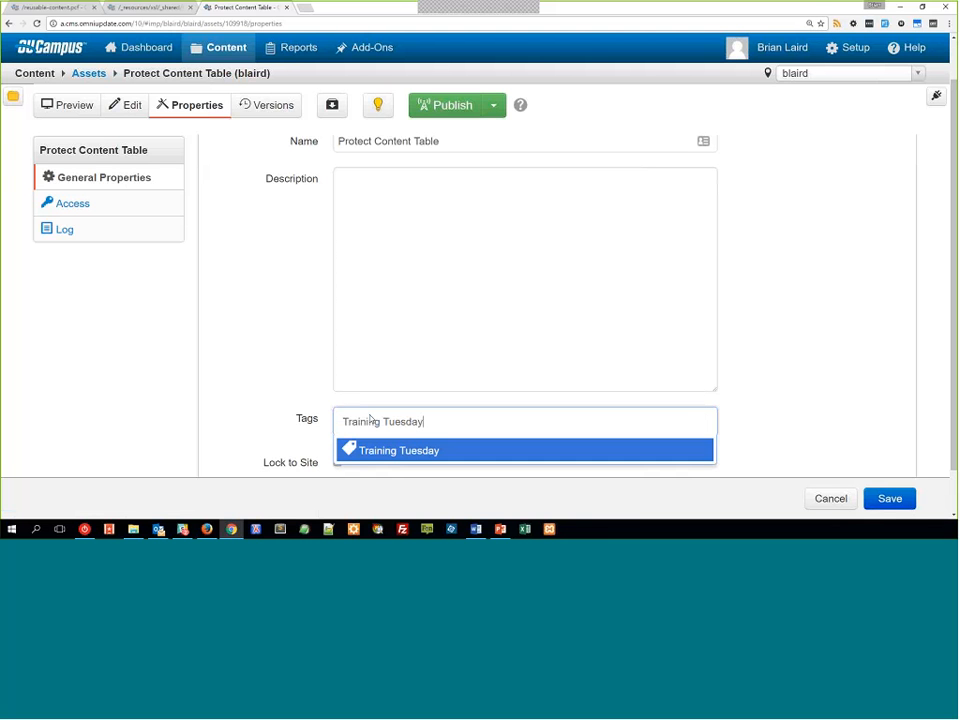
pyautogui.press('Return')
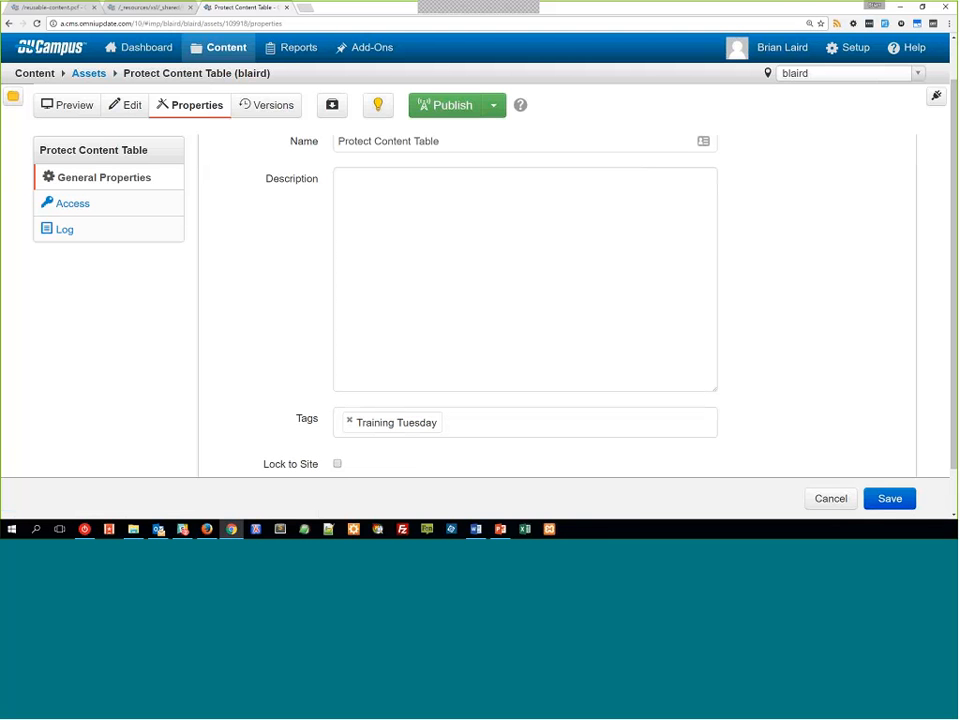
pyautogui.click(889, 498)
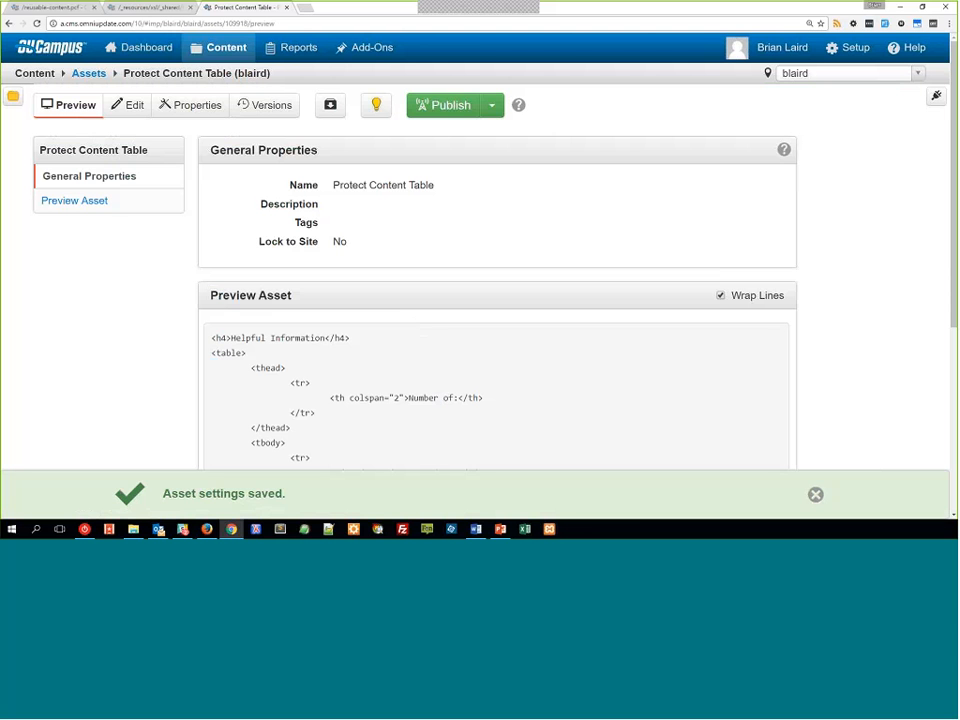
# Return to the assets list, check the type filter, filter the assets by the available tag, and clear that filter.
pyautogui.click(88, 73)
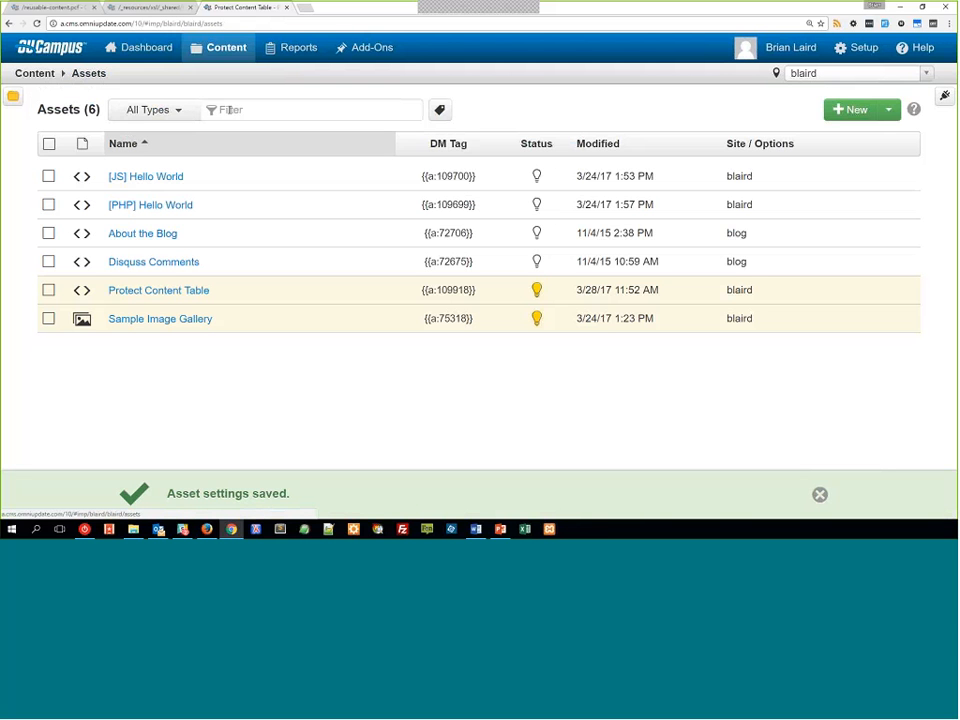
pyautogui.click(192, 111)
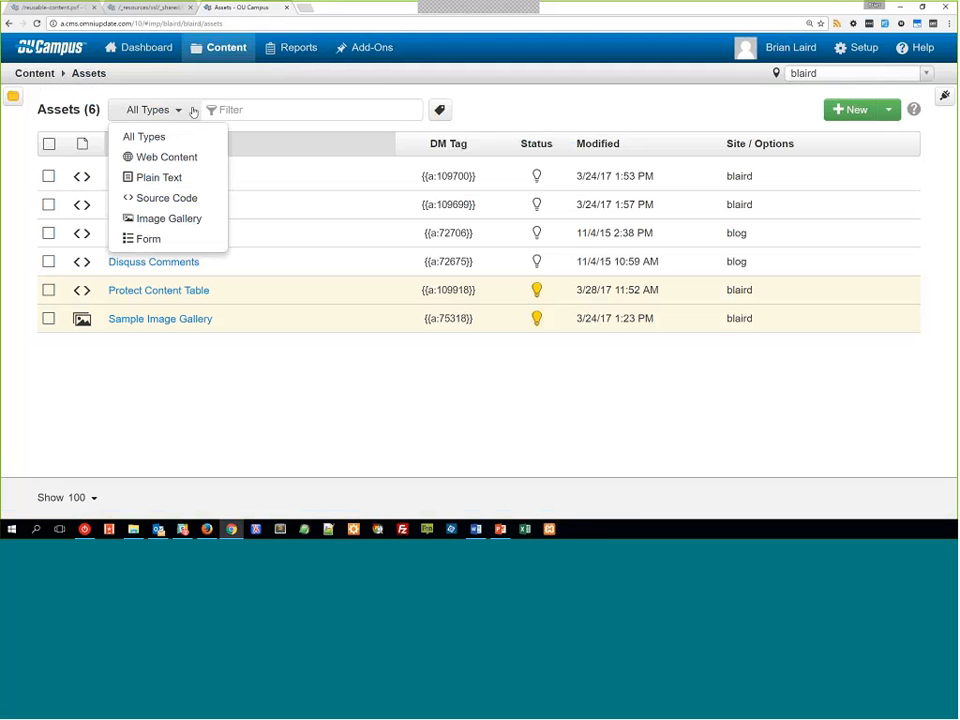
pyautogui.click(193, 111)
pyautogui.click(439, 110)
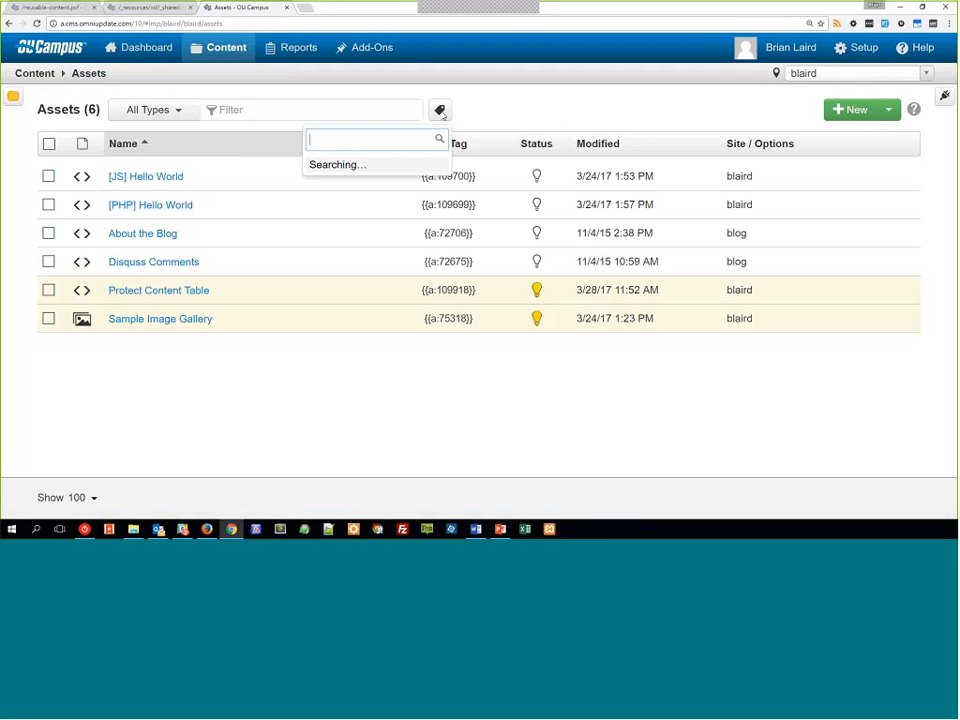
pyautogui.click(370, 167)
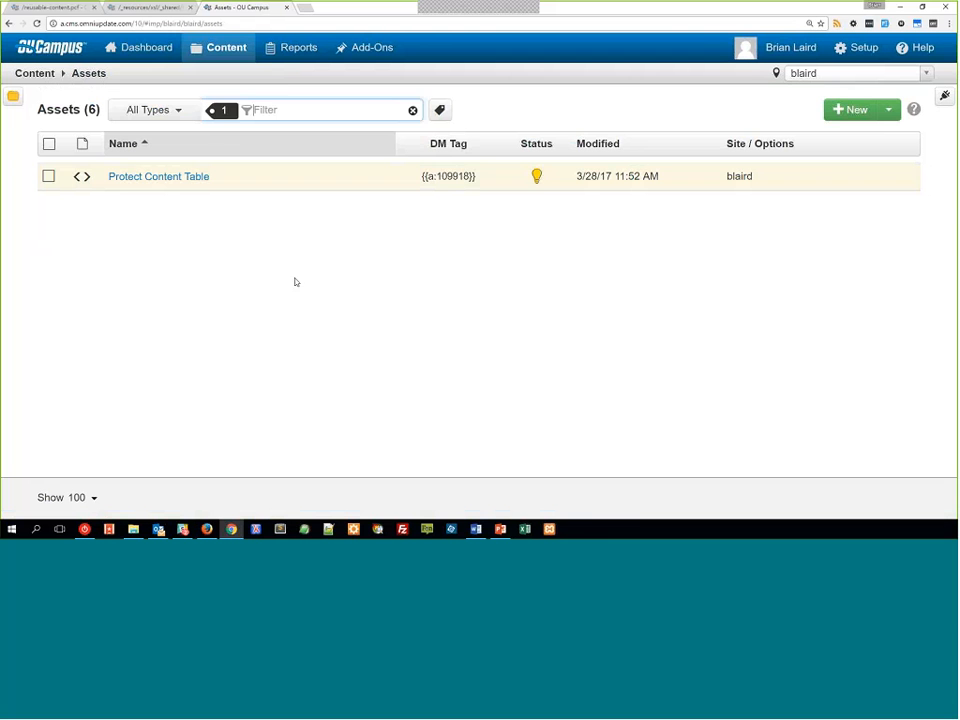
pyautogui.click(413, 110)
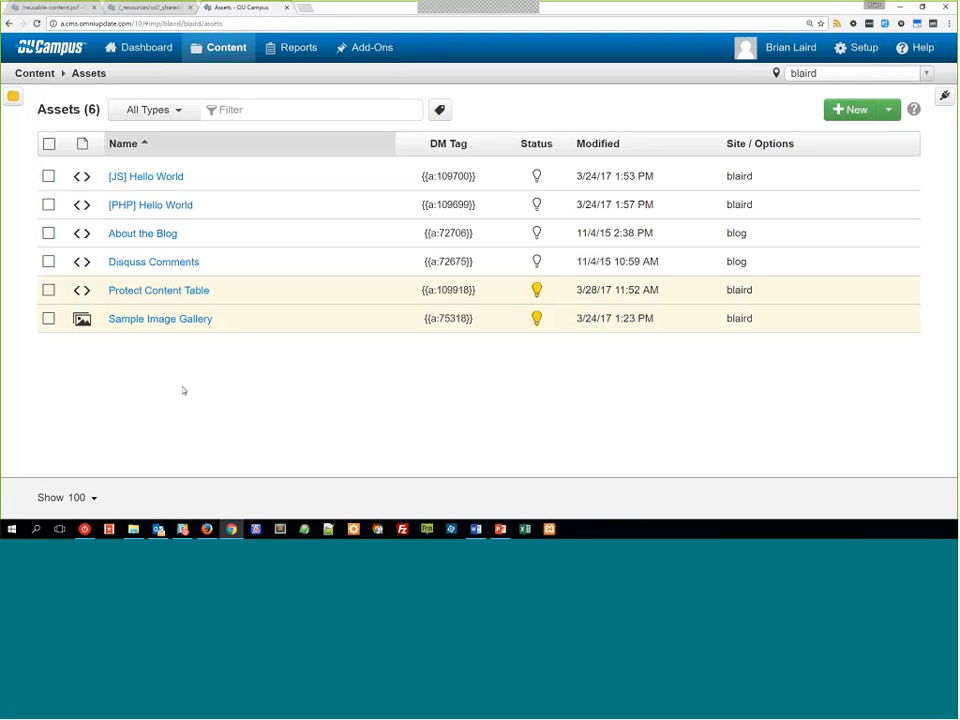
# Go back to the reusable-content.pcf page preview and view its side navigation.
pyautogui.click(52, 7)
pyautogui.click(132, 107)
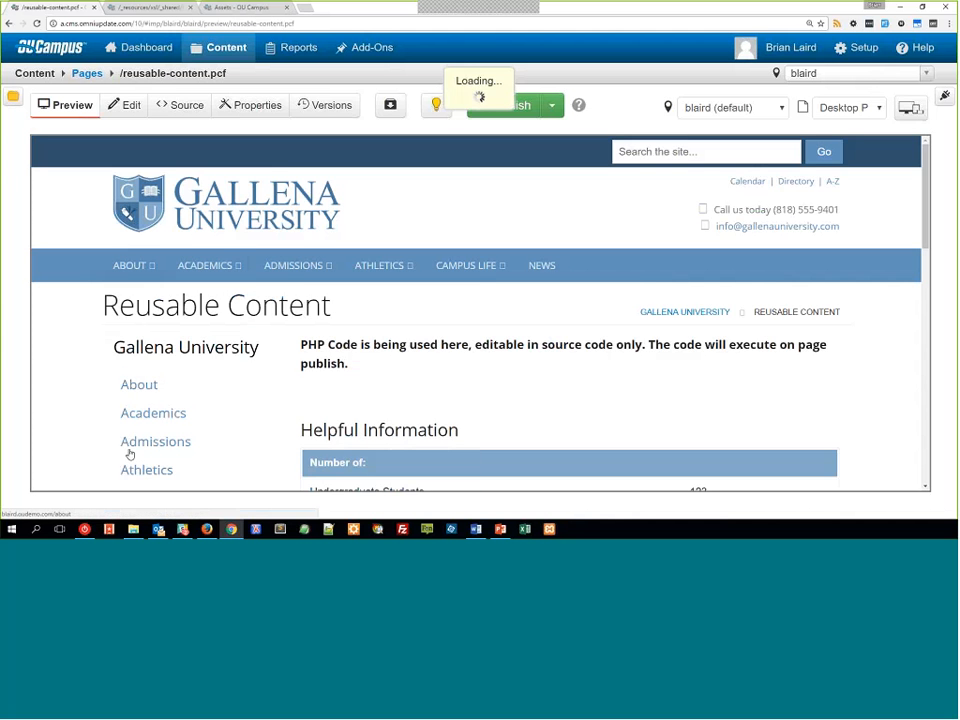
pyautogui.scroll(-3, 238, 424)
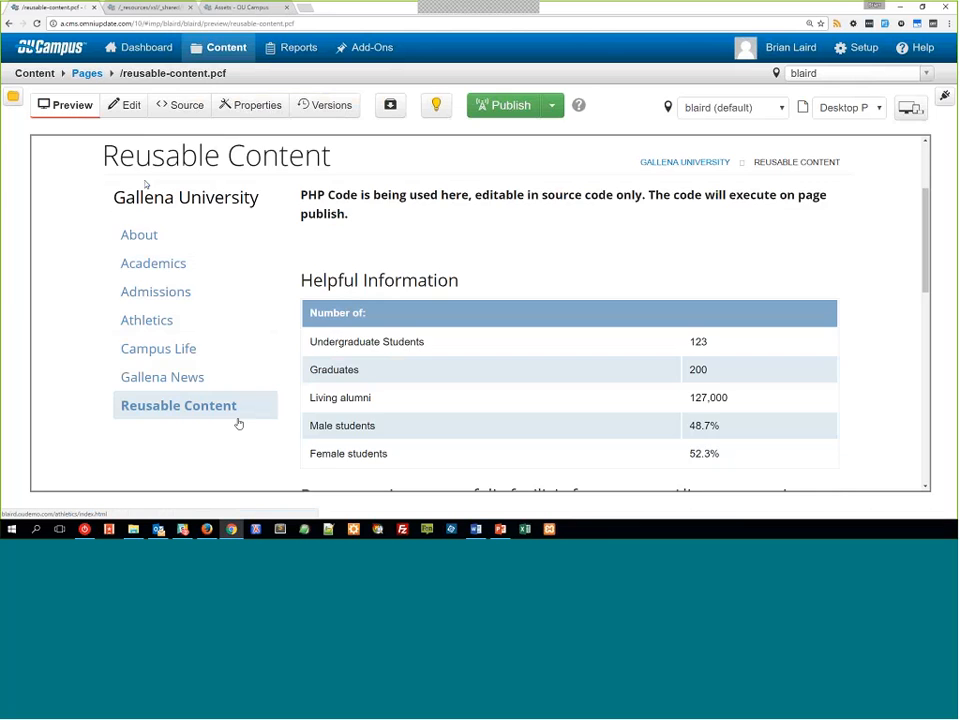
# Open the source of reusable-content.pcf from the pages list and highlight the interior.xsl stylesheet path.
pyautogui.click(87, 73)
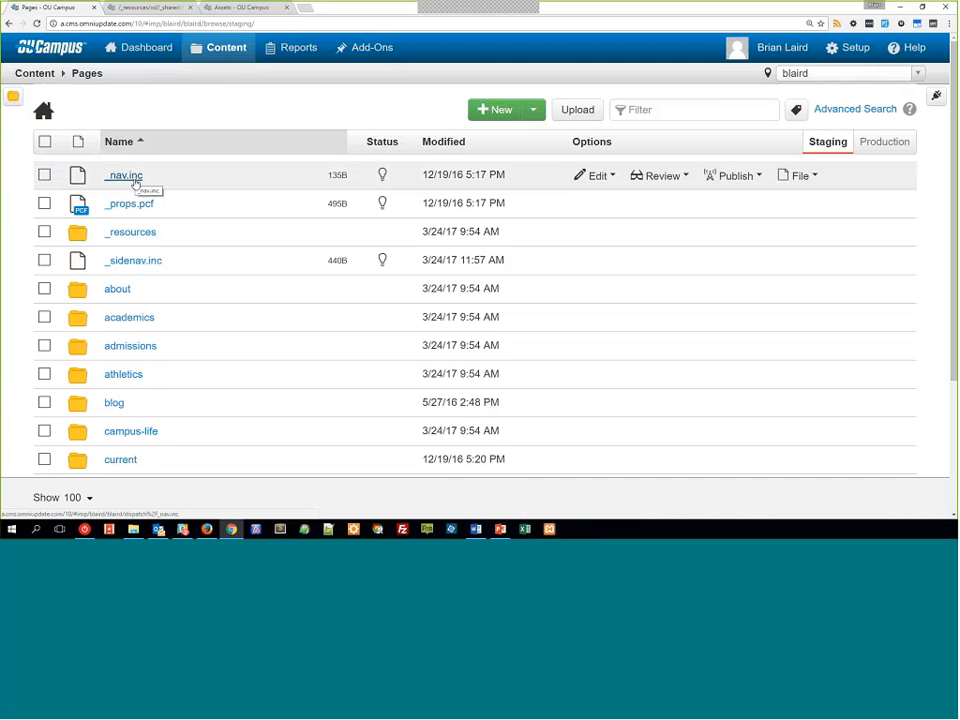
pyautogui.scroll(-3, 124, 195)
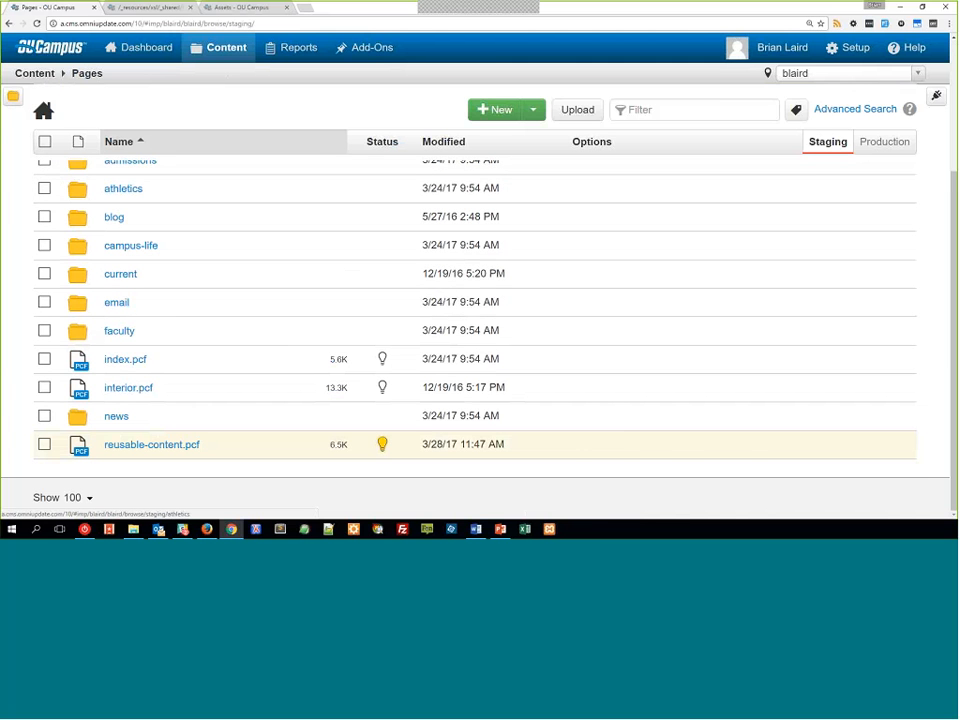
pyautogui.moveTo(594, 446)
pyautogui.click(606, 491)
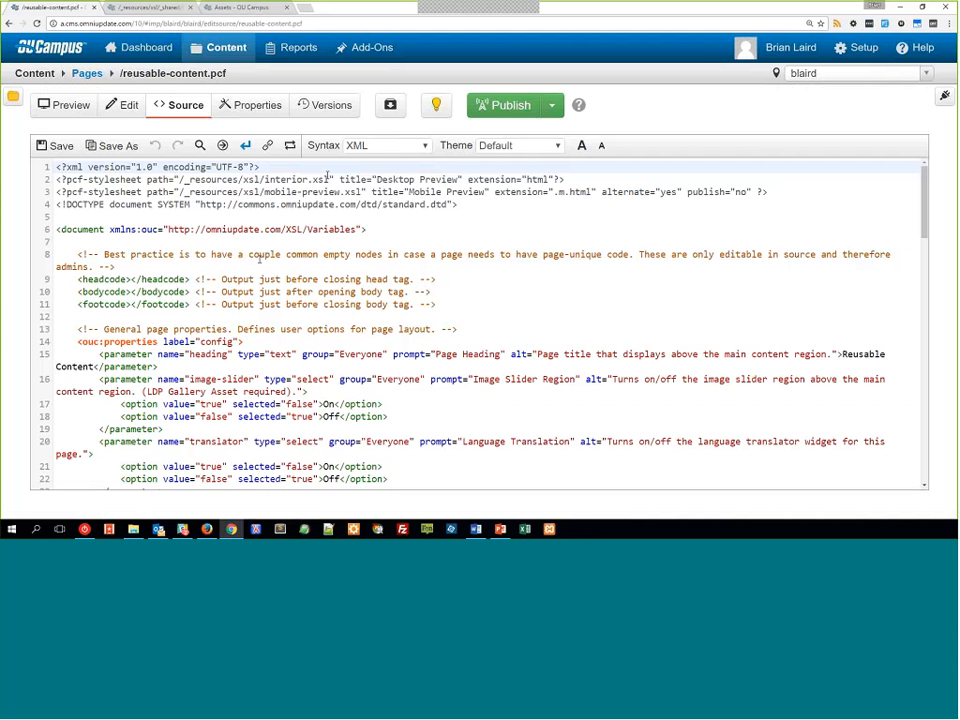
pyautogui.moveTo(329, 180); pyautogui.dragTo(181, 181)
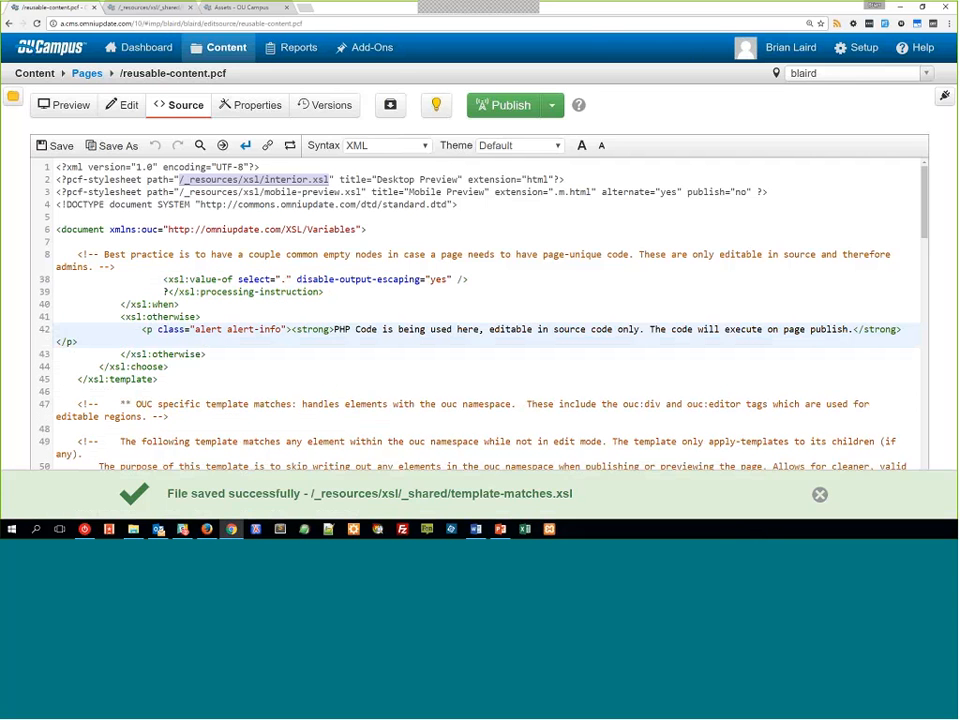
# In the browser tab showing template-matches.xsl, browse up to the _resources/xsl folder and open interior.xsl.
pyautogui.click(148, 7)
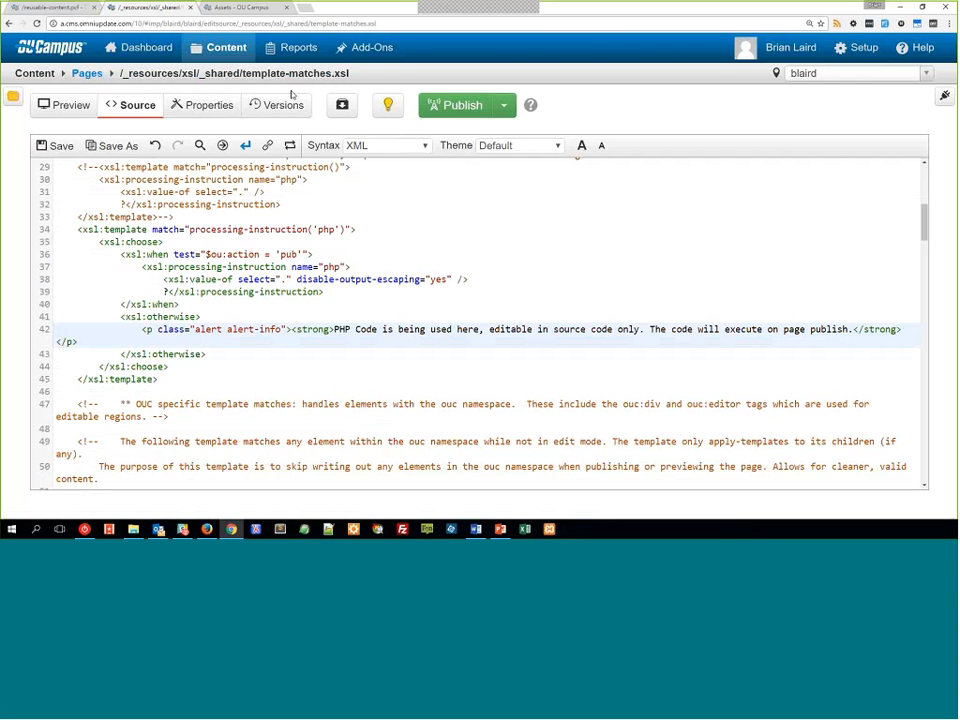
pyautogui.click(87, 74)
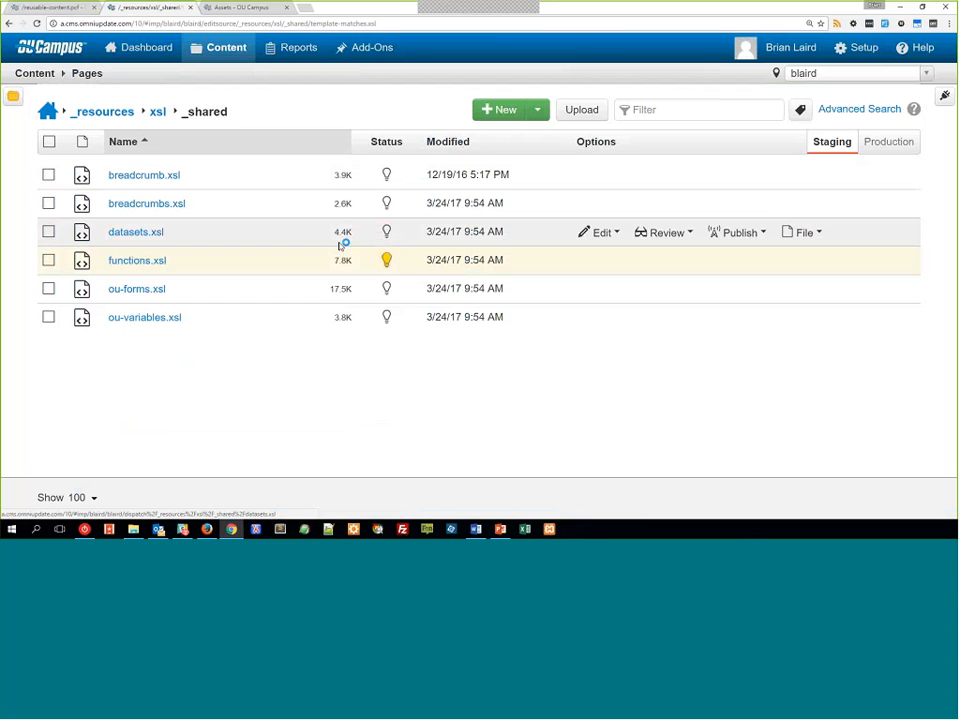
pyautogui.click(158, 112)
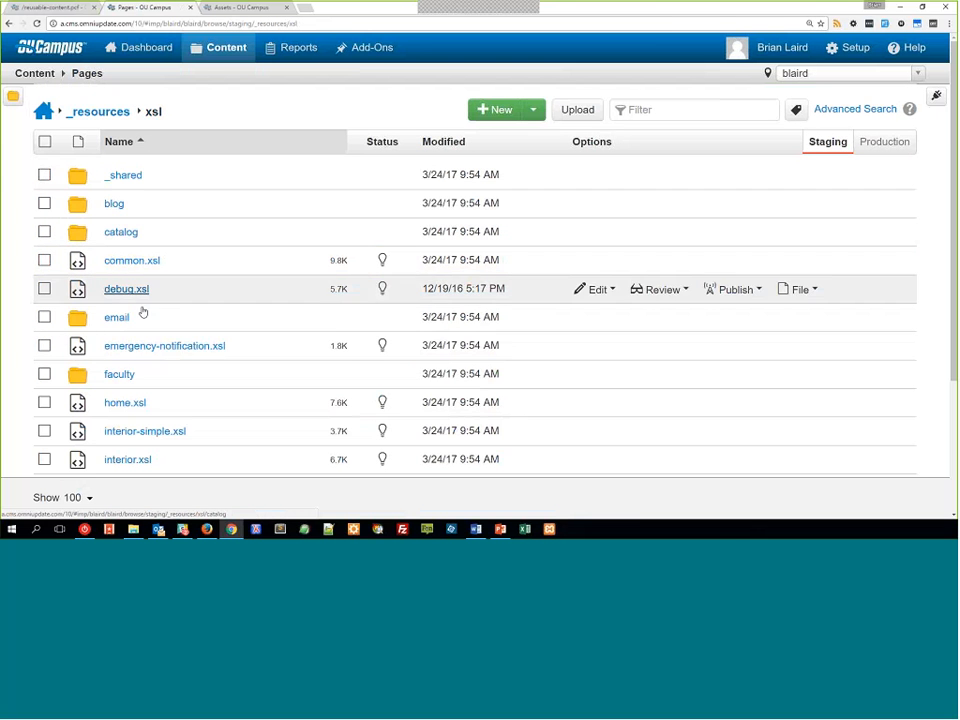
pyautogui.scroll(-3, 153, 341)
pyautogui.click(141, 312)
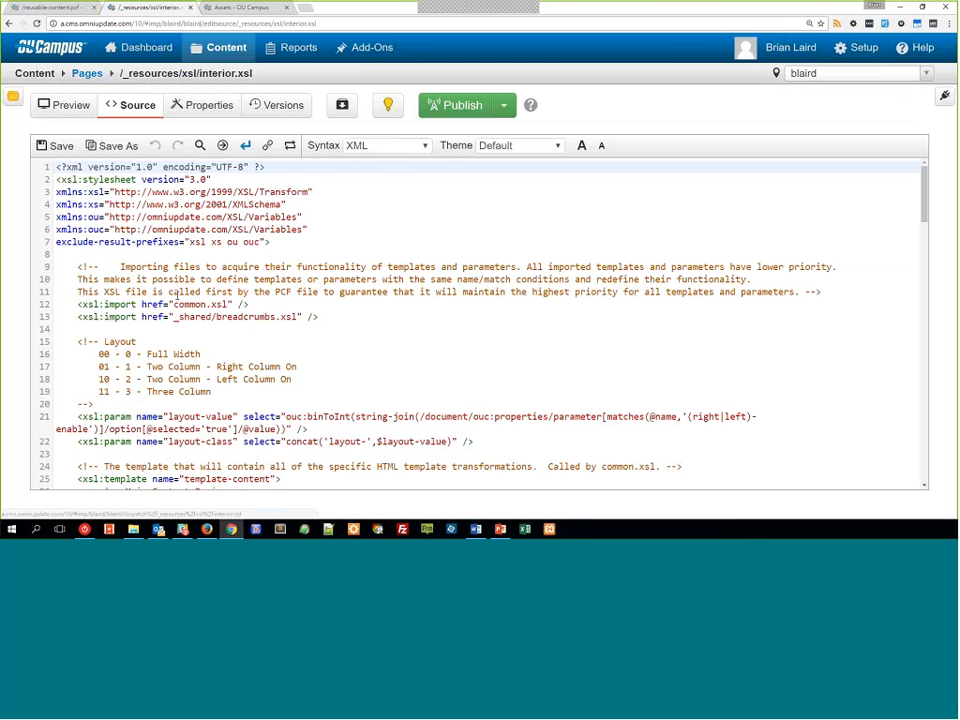
# Examine the opening section of interior.xsl, highlighting the imported _shared/breadcrumbs.xsl path.
pyautogui.scroll(-3, 218, 228)
pyautogui.scroll(-3, 218, 226)
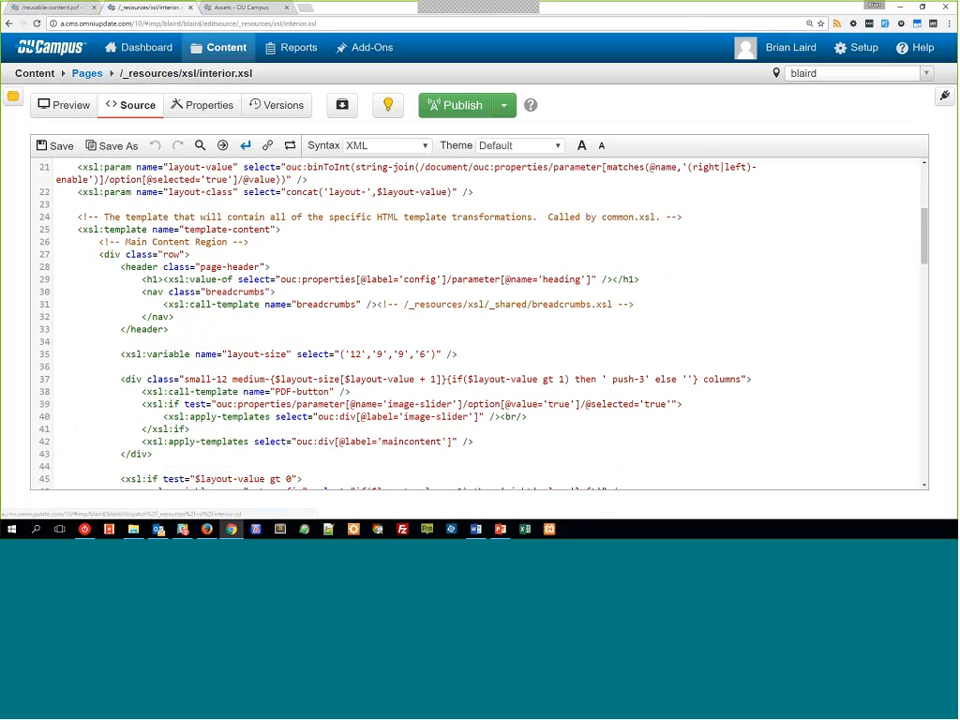
pyautogui.scroll(5, 218, 226)
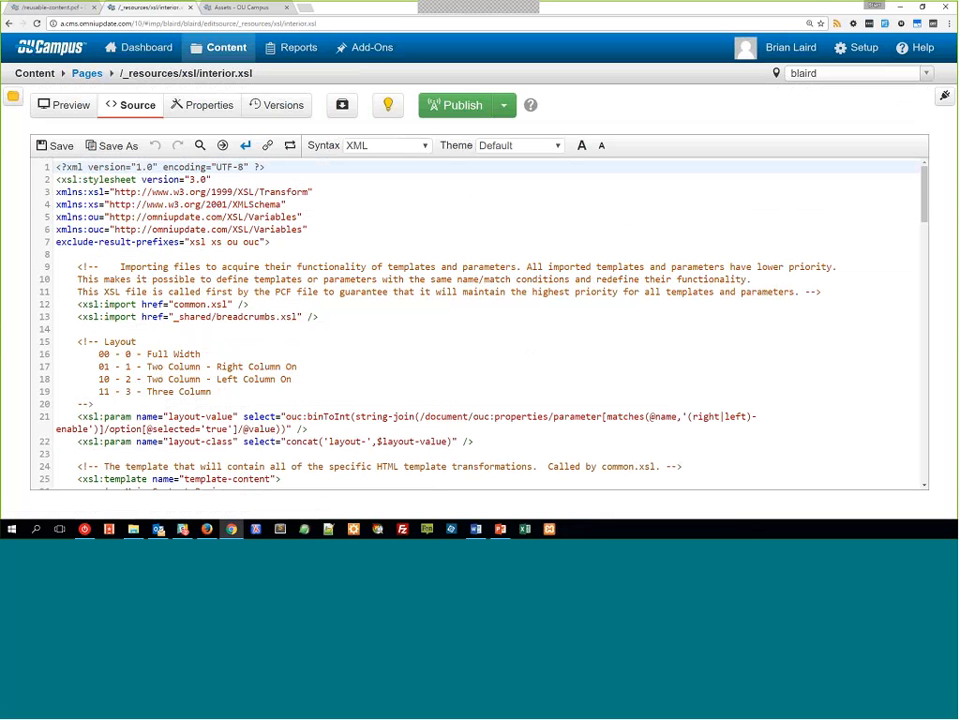
pyautogui.moveTo(173, 304); pyautogui.dragTo(297, 316)
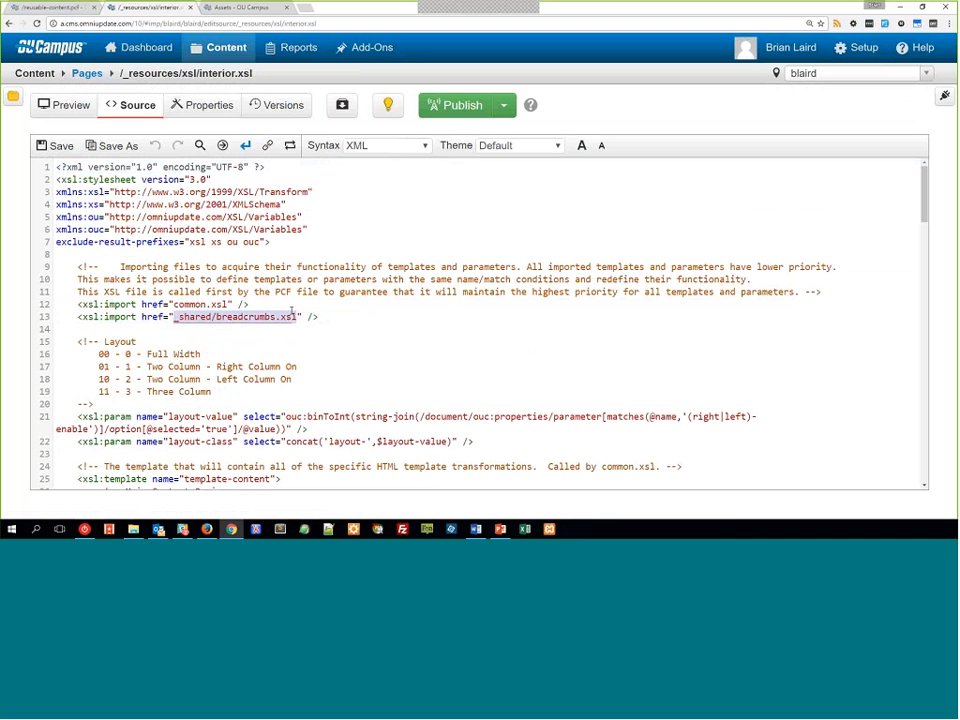
pyautogui.scroll(-1, 290, 300)
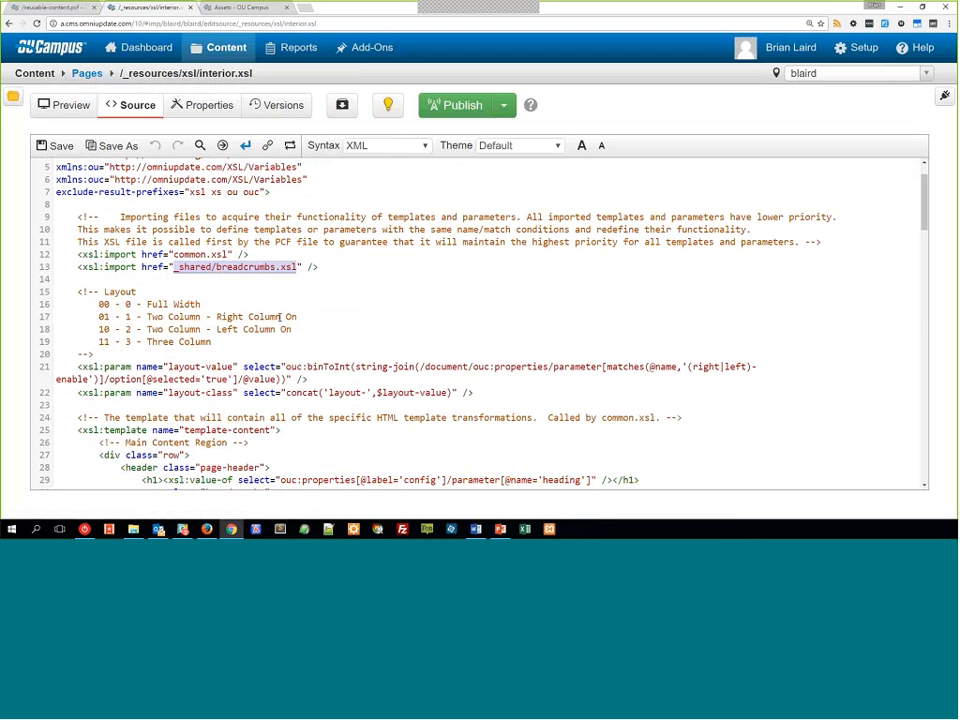
pyautogui.click(341, 311)
# Locate the side-navigation template call in interior.xsl, follow it to its definition, and highlight the copy-of line in the sidenav list.
pyautogui.scroll(-9, 335, 308)
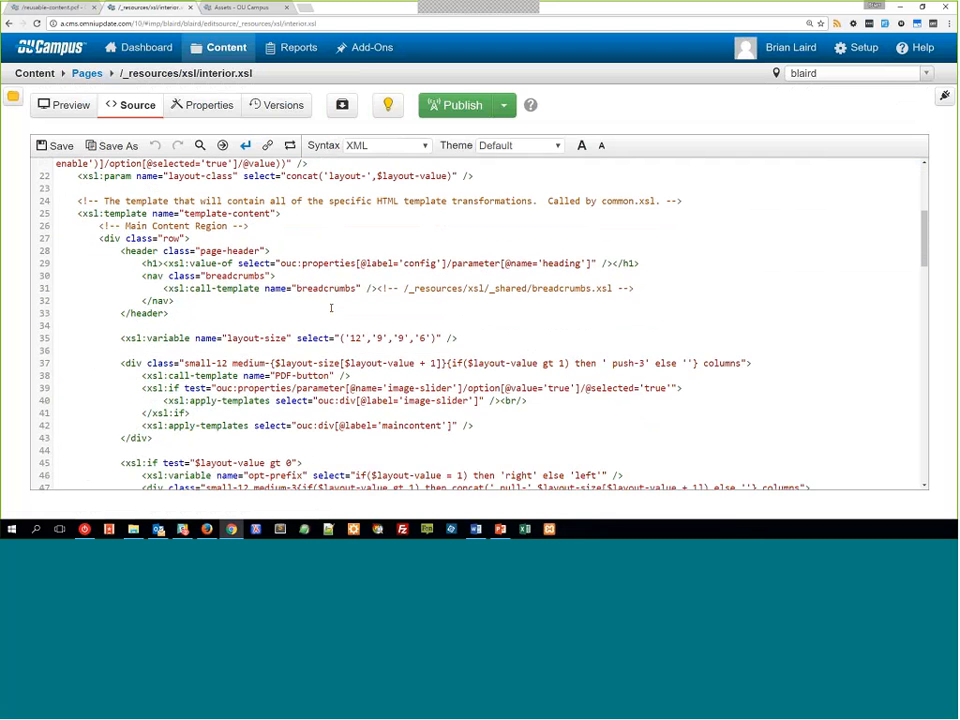
pyautogui.scroll(-4, 332, 305)
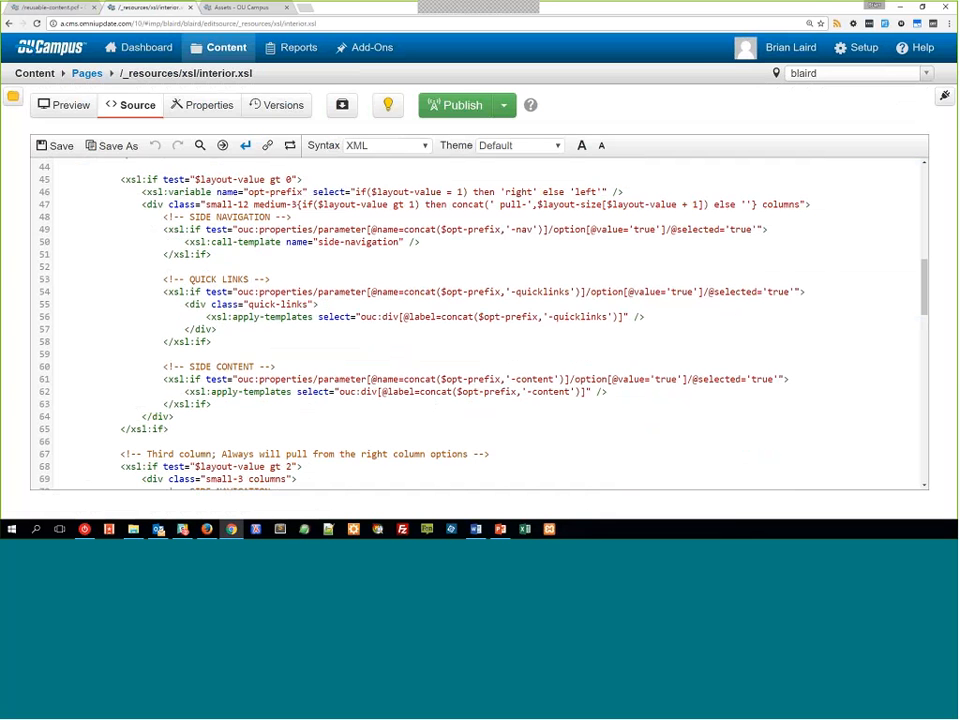
pyautogui.moveTo(185, 242); pyautogui.dragTo(420, 242)
pyautogui.scroll(-1, 342, 301)
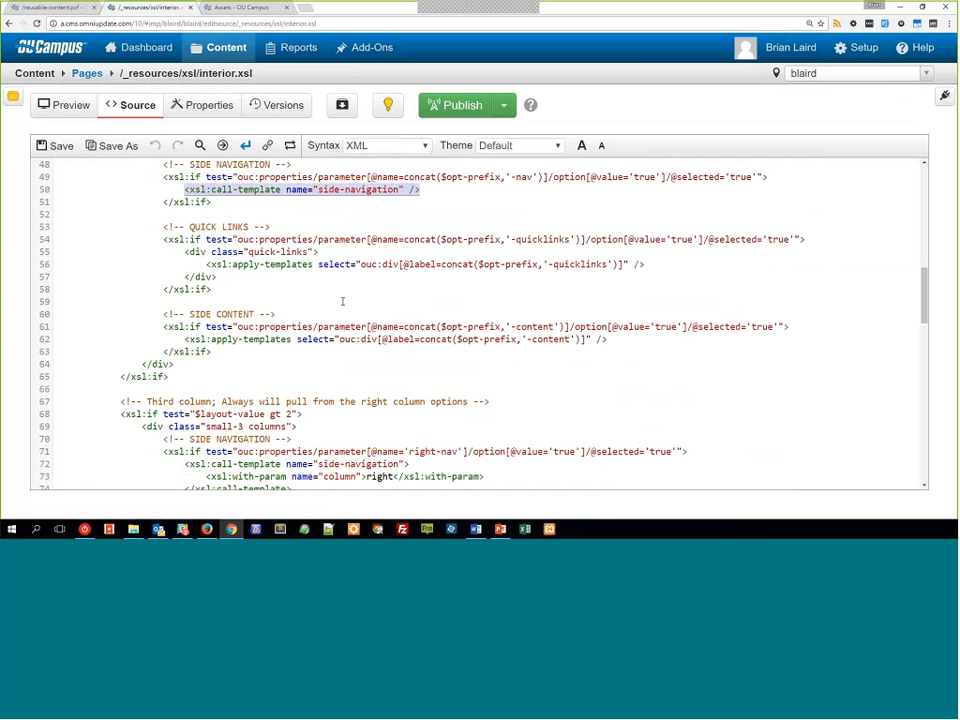
pyautogui.scroll(-10, 342, 301)
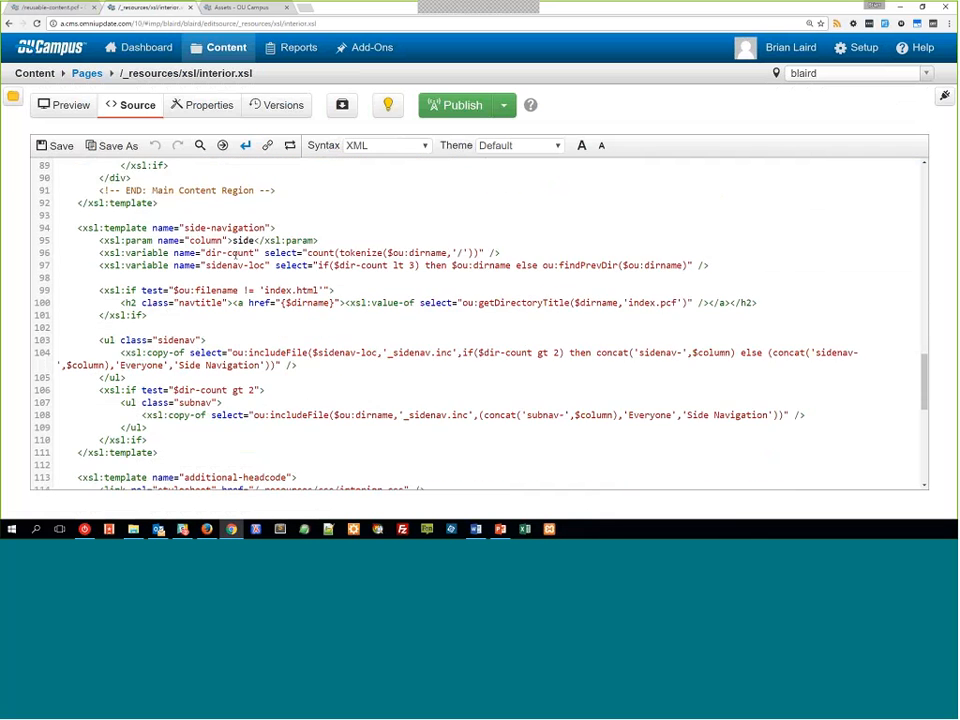
pyautogui.scroll(-1, 236, 255)
pyautogui.click(121, 317)
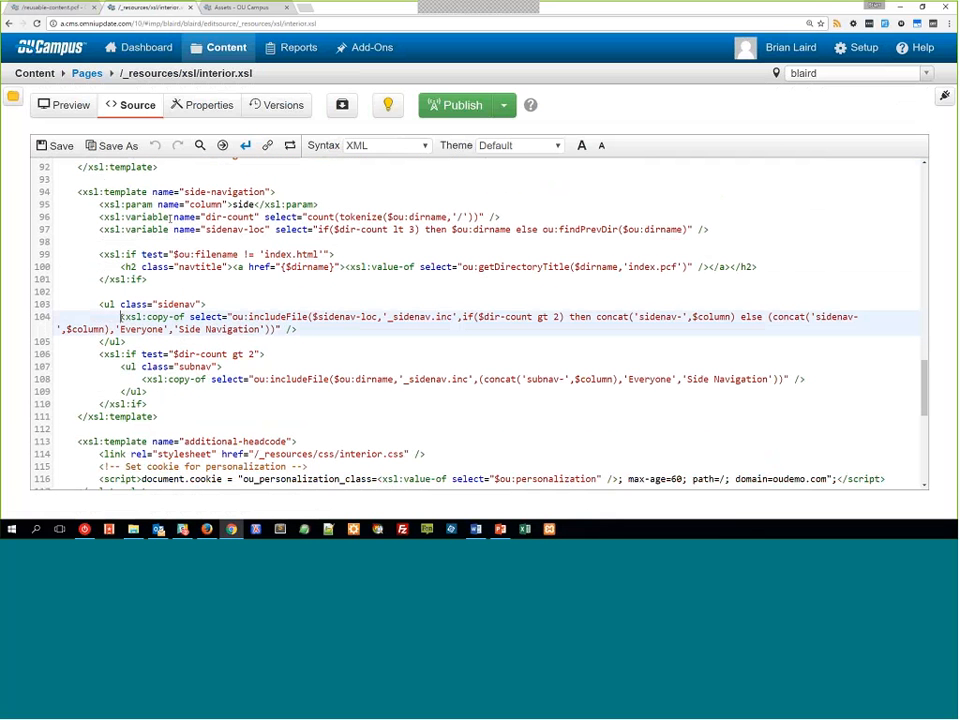
pyautogui.hotkey('shift', 'End')
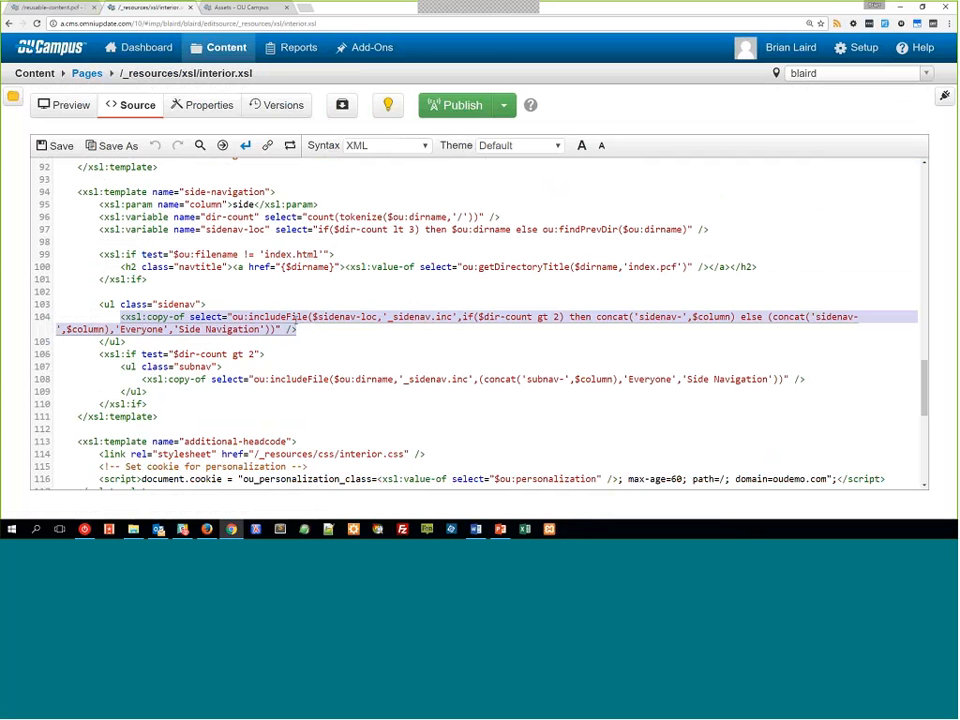
# Examine the ou:includeFile calls for _sidenav.inc in the sidenav and subnav lists of the side-navigation template.
pyautogui.doubleClick(290, 317)
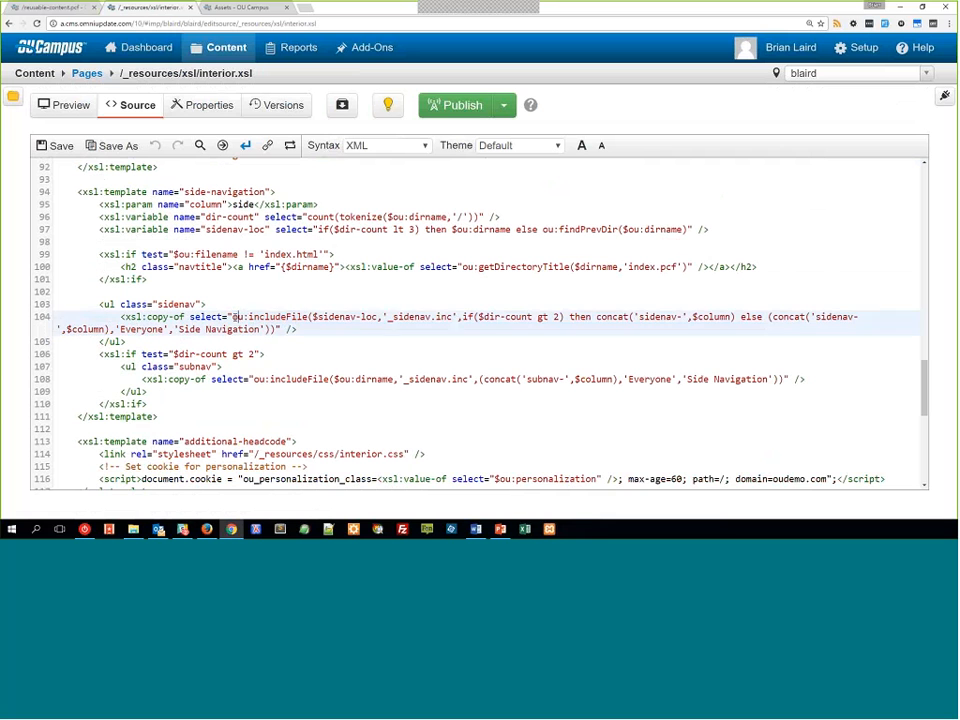
pyautogui.click(306, 317)
pyautogui.moveTo(99, 304); pyautogui.dragTo(169, 402)
pyautogui.click(169, 402)
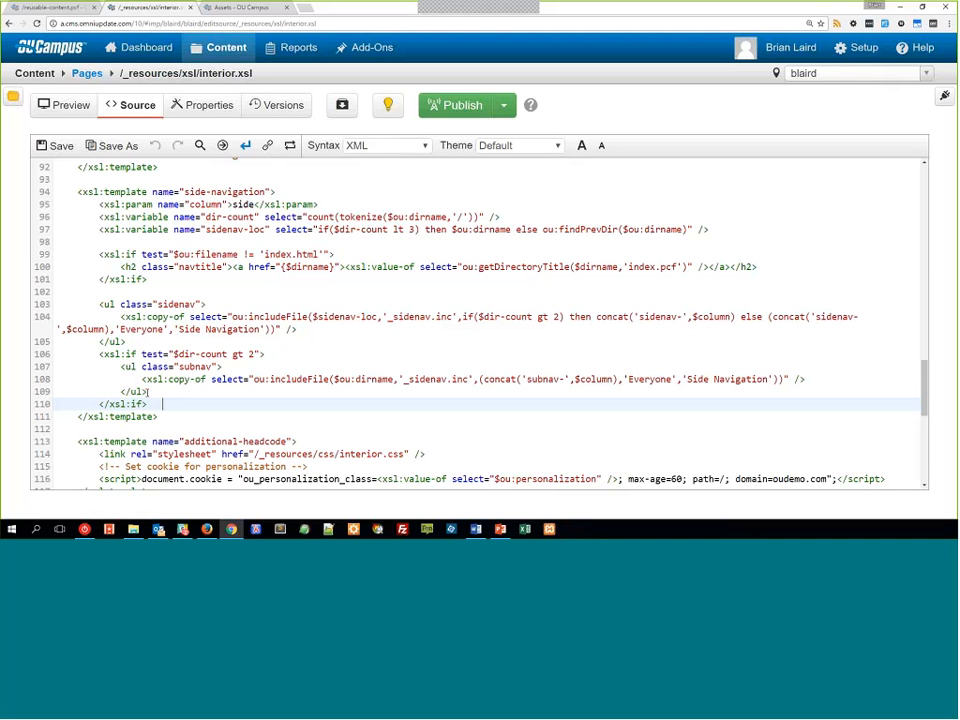
pyautogui.moveTo(142, 380); pyautogui.dragTo(806, 379)
pyautogui.click(179, 404)
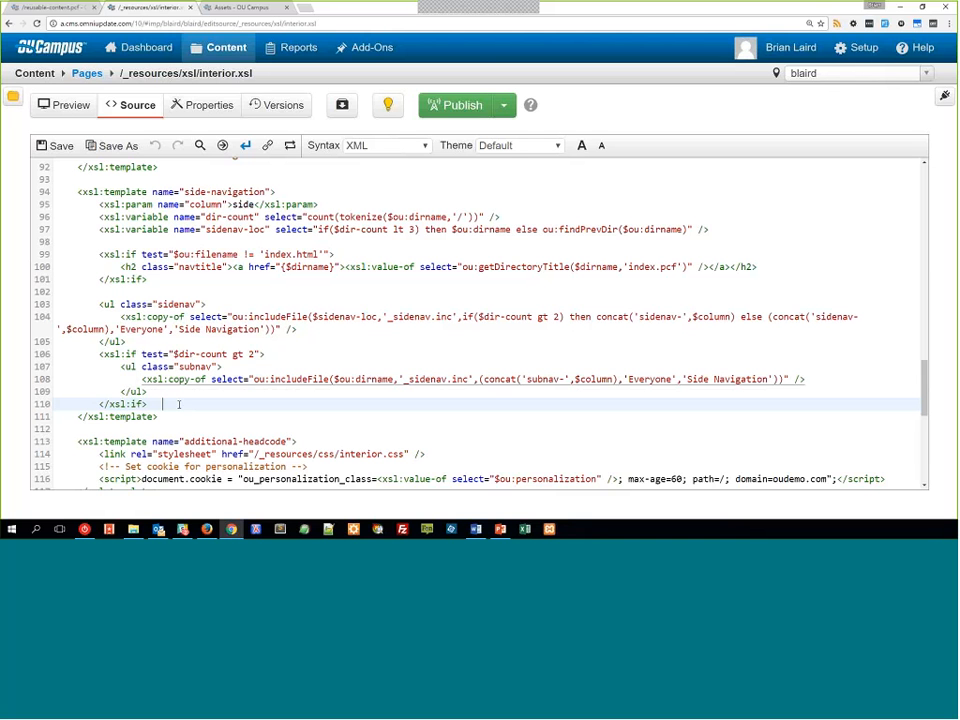
pyautogui.click(281, 379)
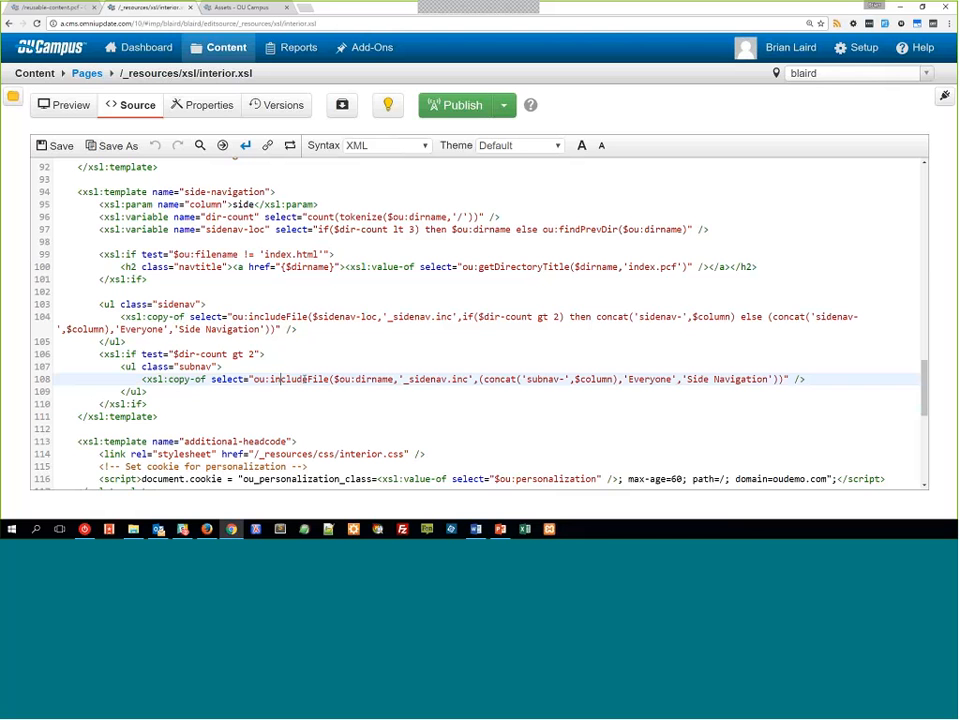
pyautogui.moveTo(253, 379); pyautogui.dragTo(334, 380)
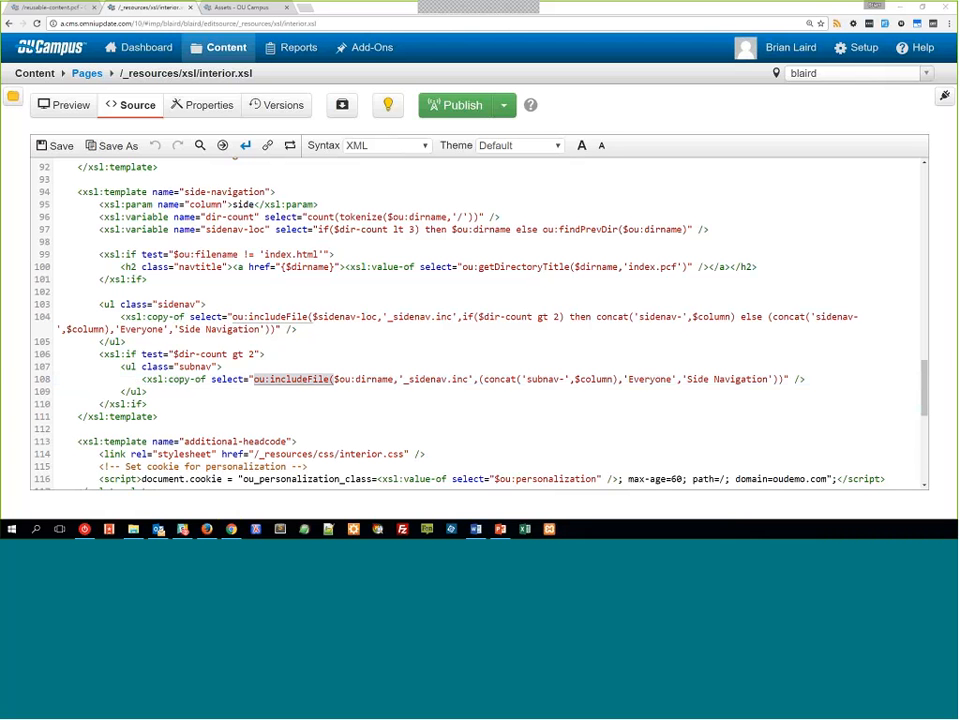
# Switch to the training presentation in PowerPoint.
pyautogui.hotkey('alt', 'Tab')
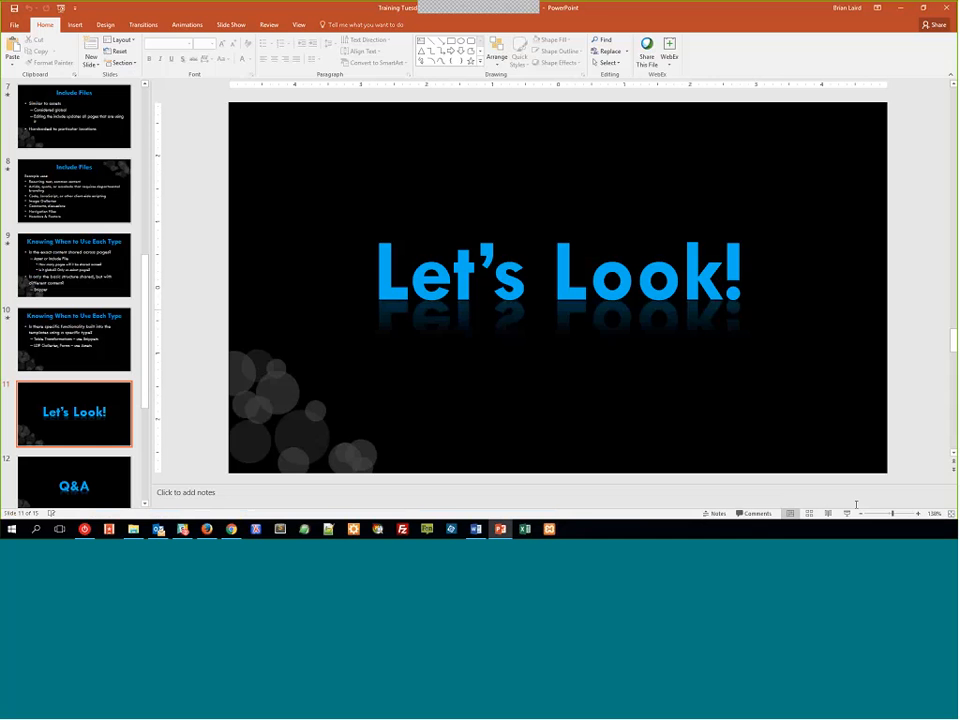